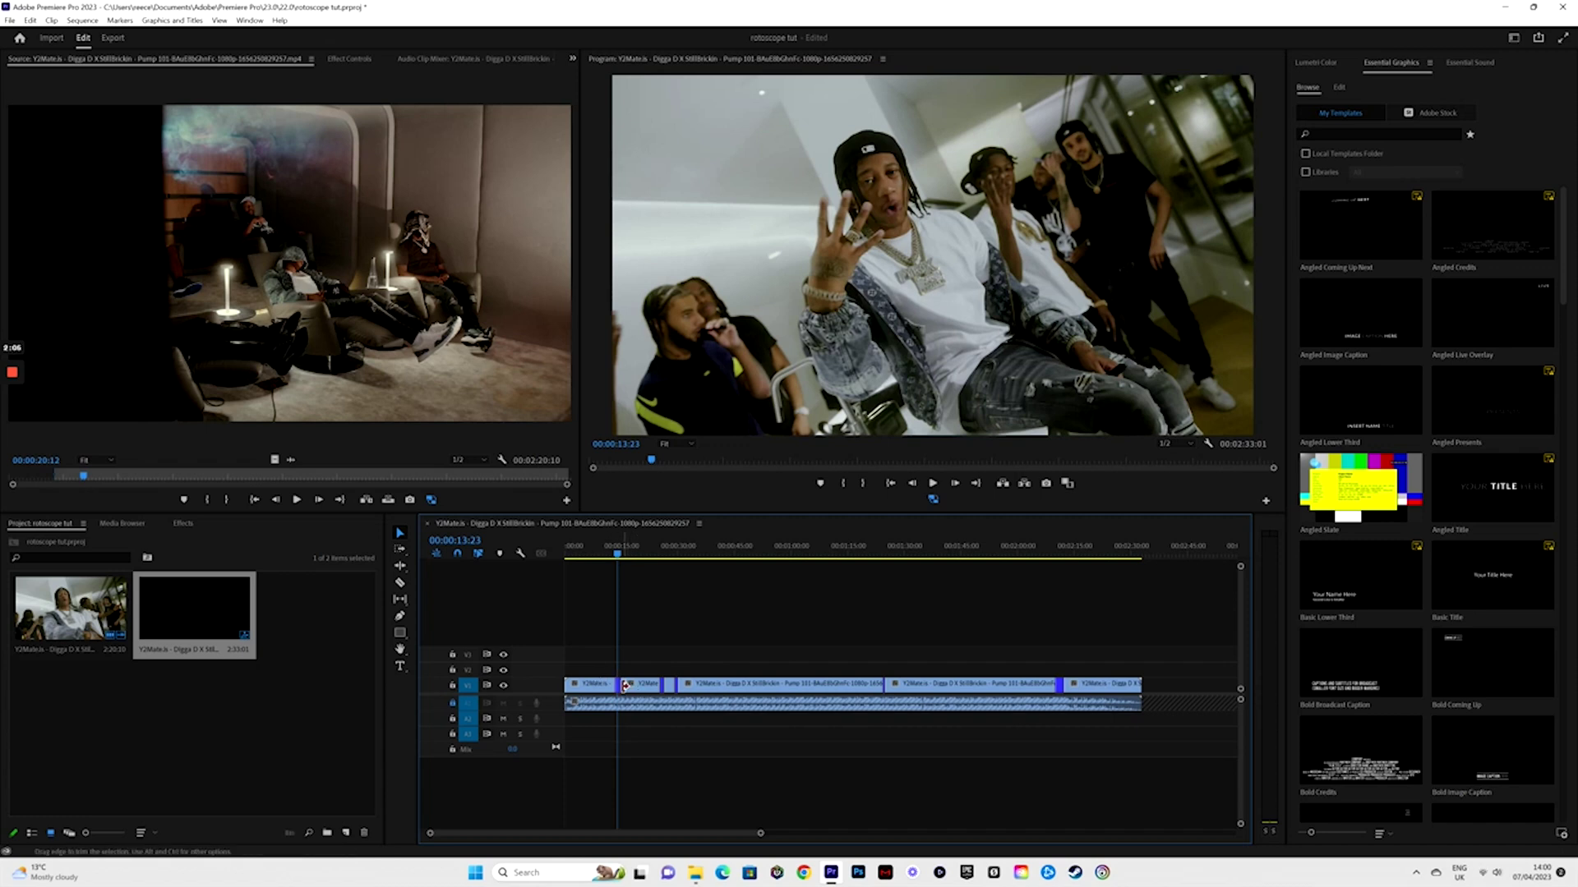
# Step: Replace the clip under the playhead with an After Effects composition and play the linked footage there
pyautogui.rightClick(619, 690)
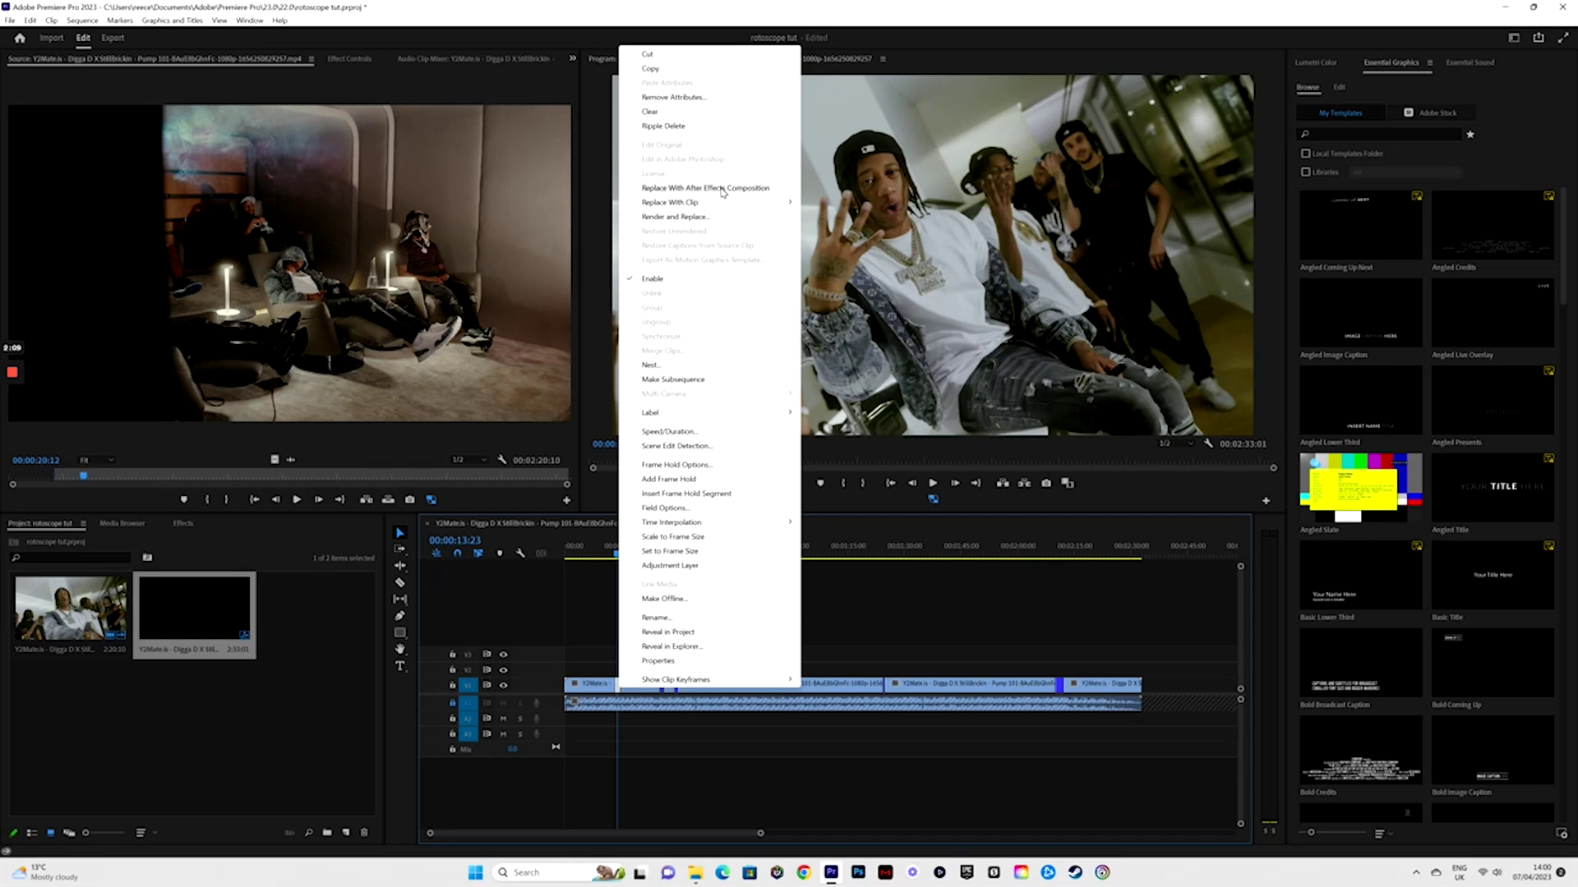
pyautogui.click(722, 190)
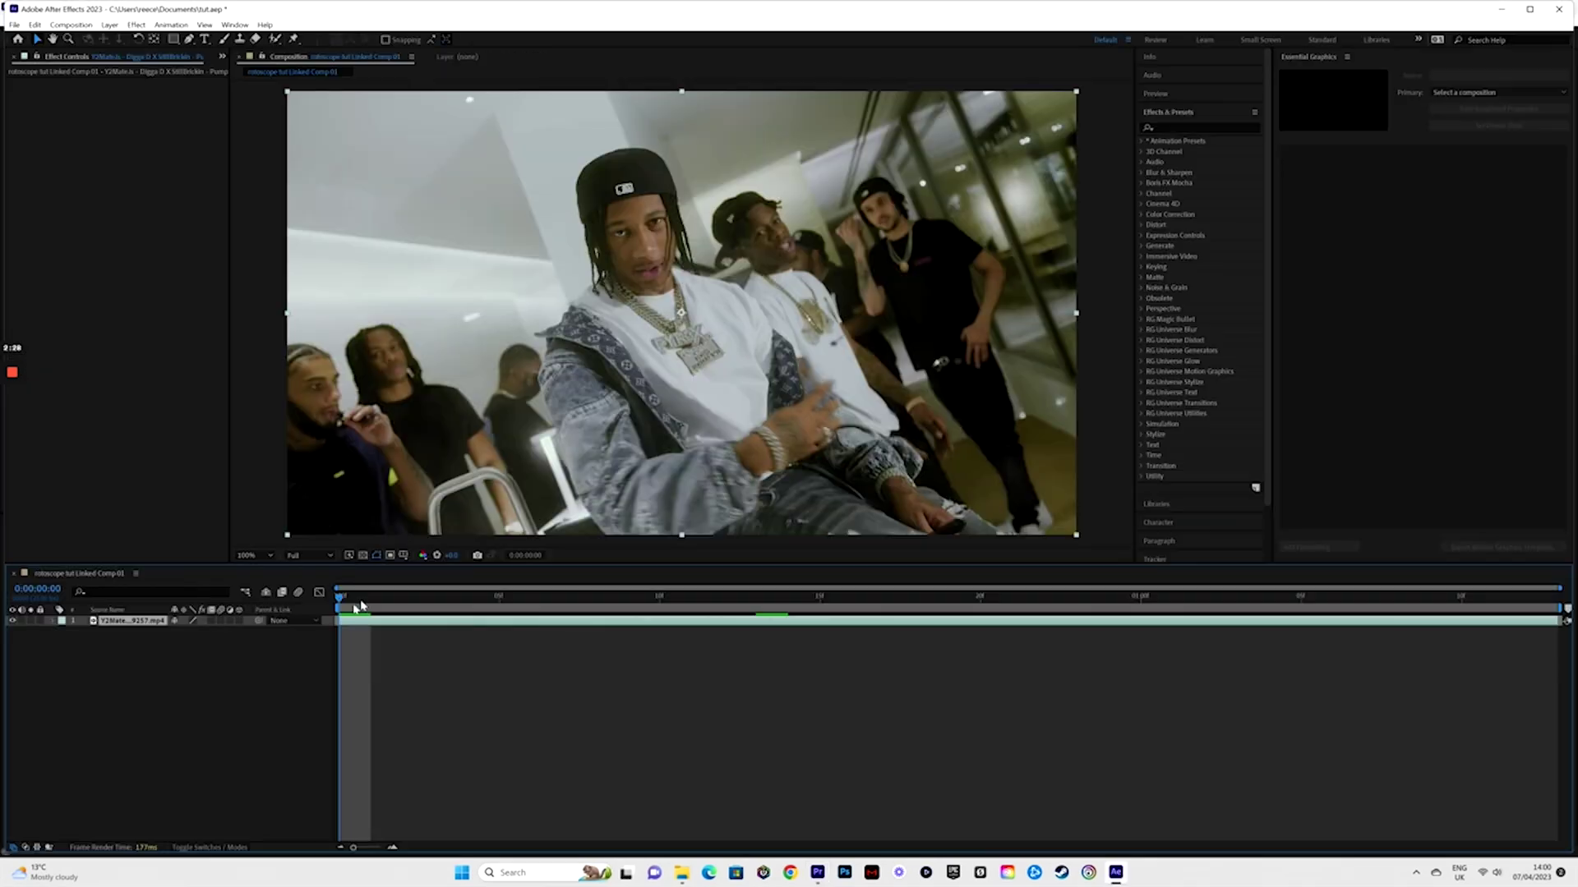
pyautogui.moveTo(332, 603); pyautogui.dragTo(367, 555)
pyautogui.press('space')
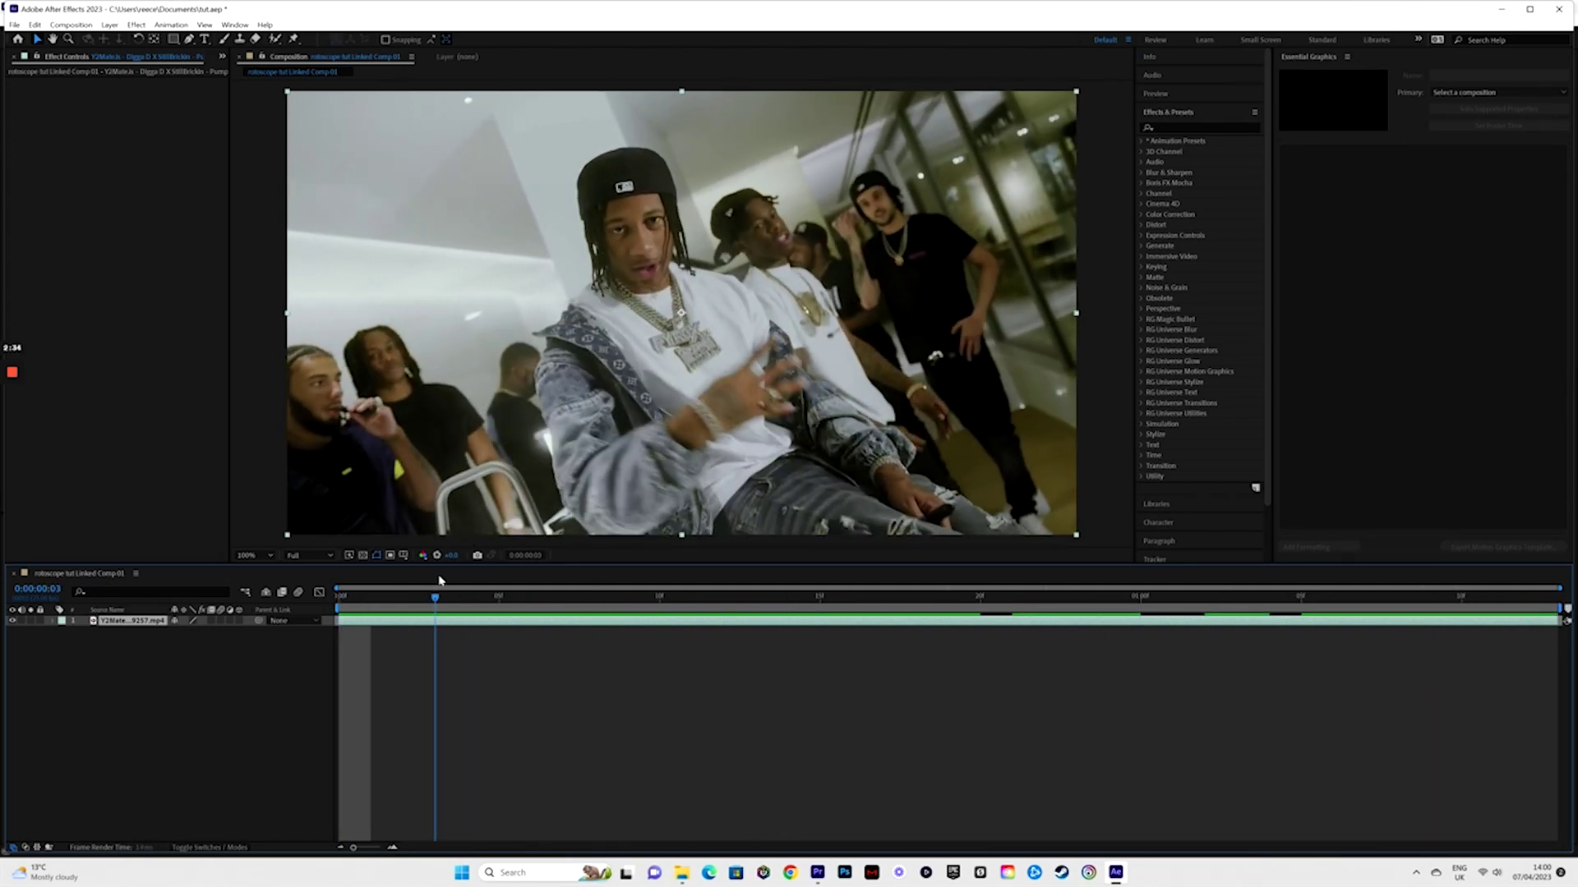
pyautogui.press('space')
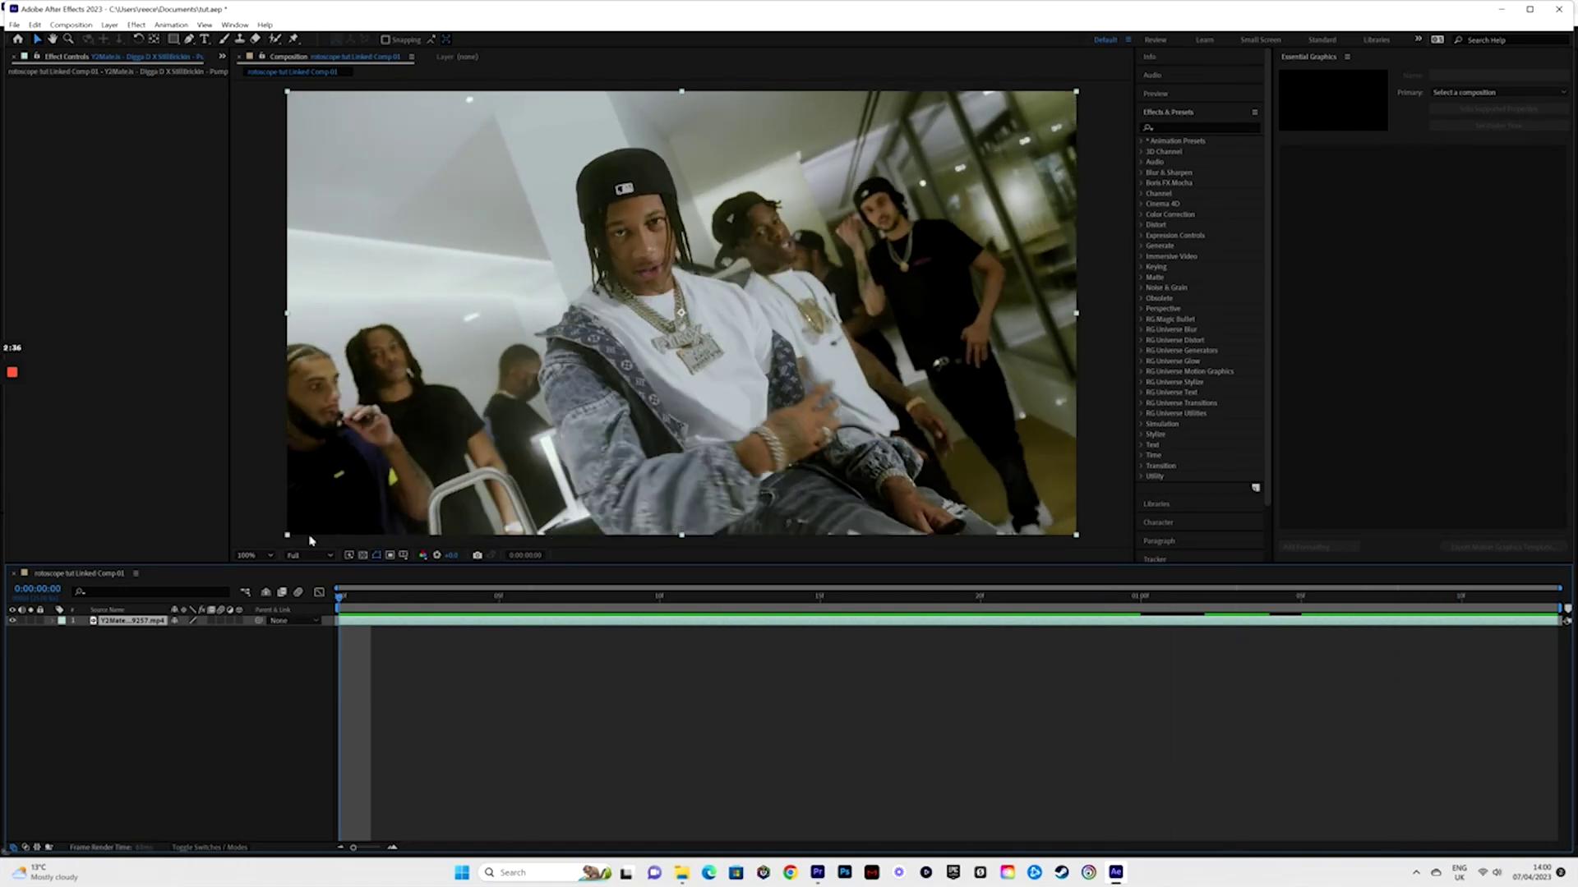
# Step: Open the footage layer in the Layer viewer with the Roto Brush tool active
pyautogui.doubleClick(393, 624)
pyautogui.click(378, 56)
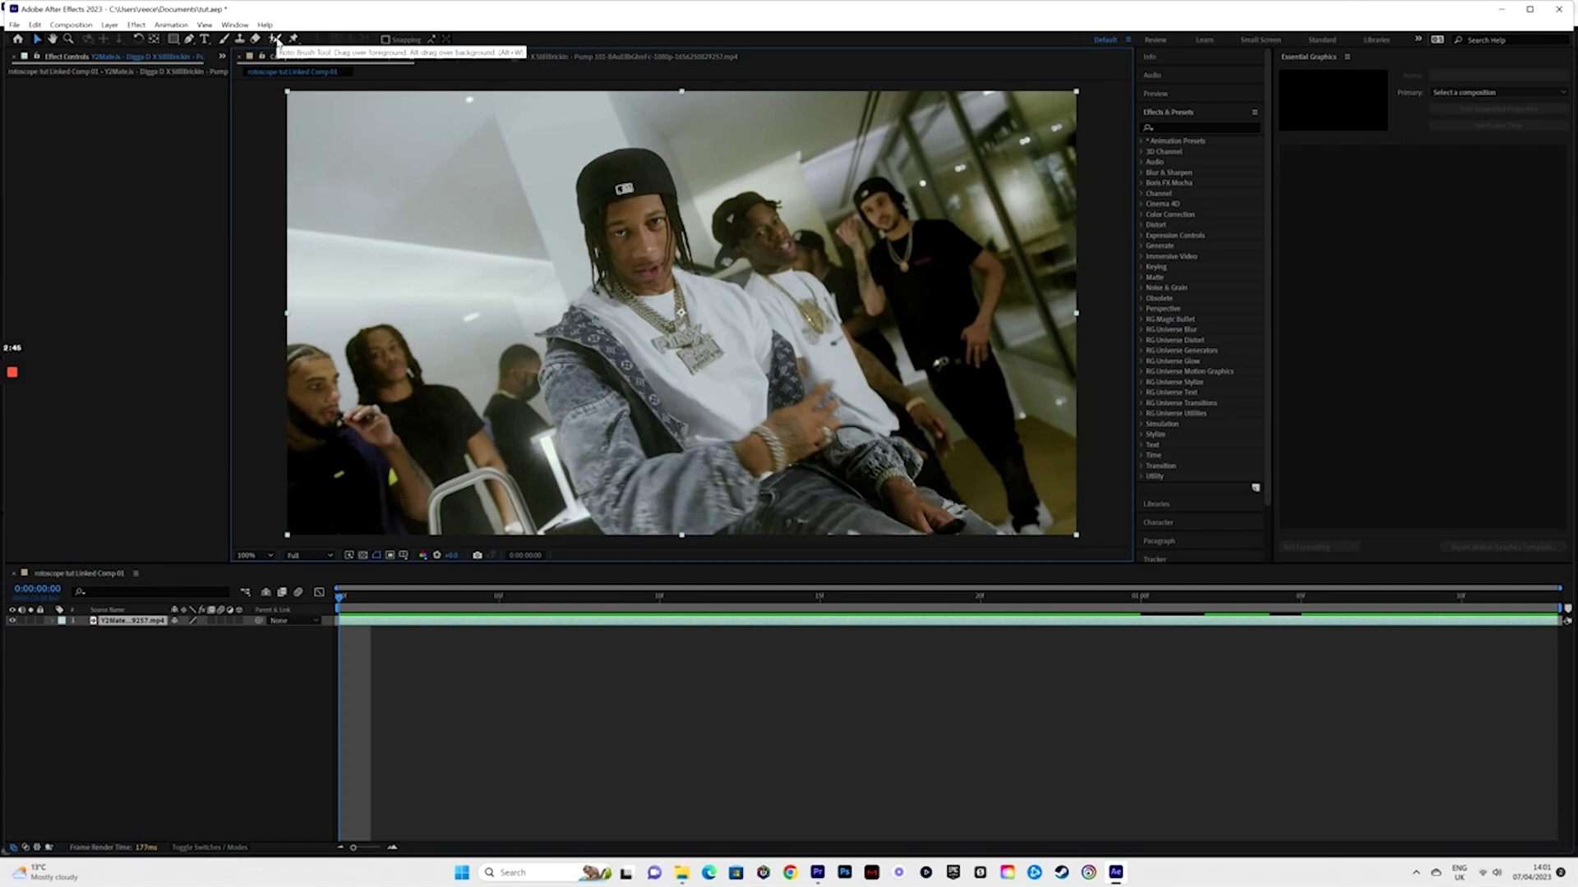
pyautogui.click(277, 40)
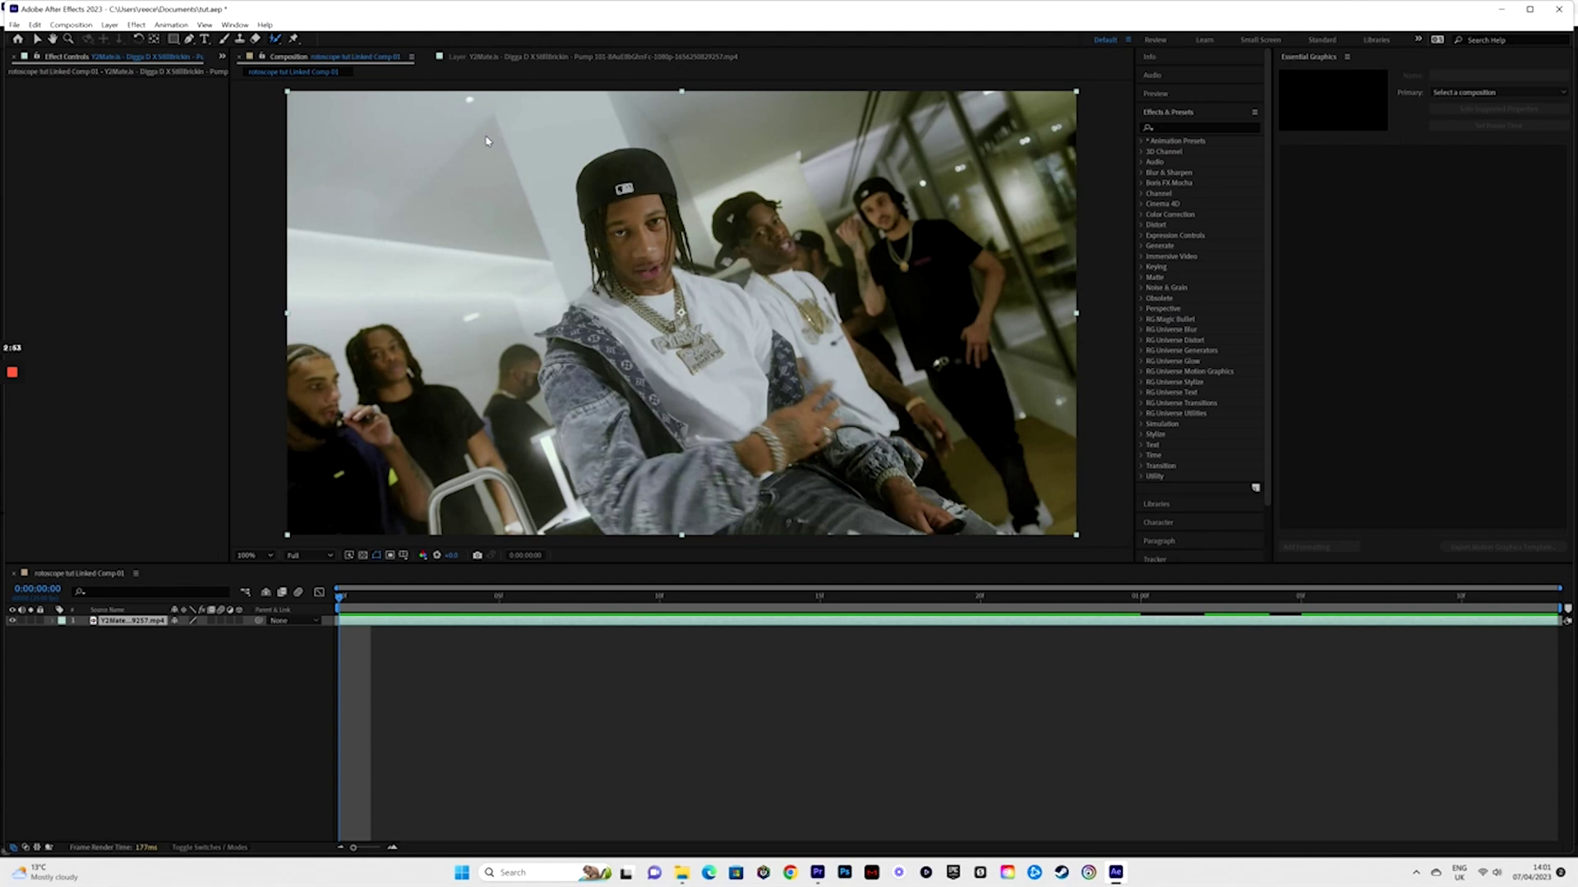
pyautogui.click(540, 56)
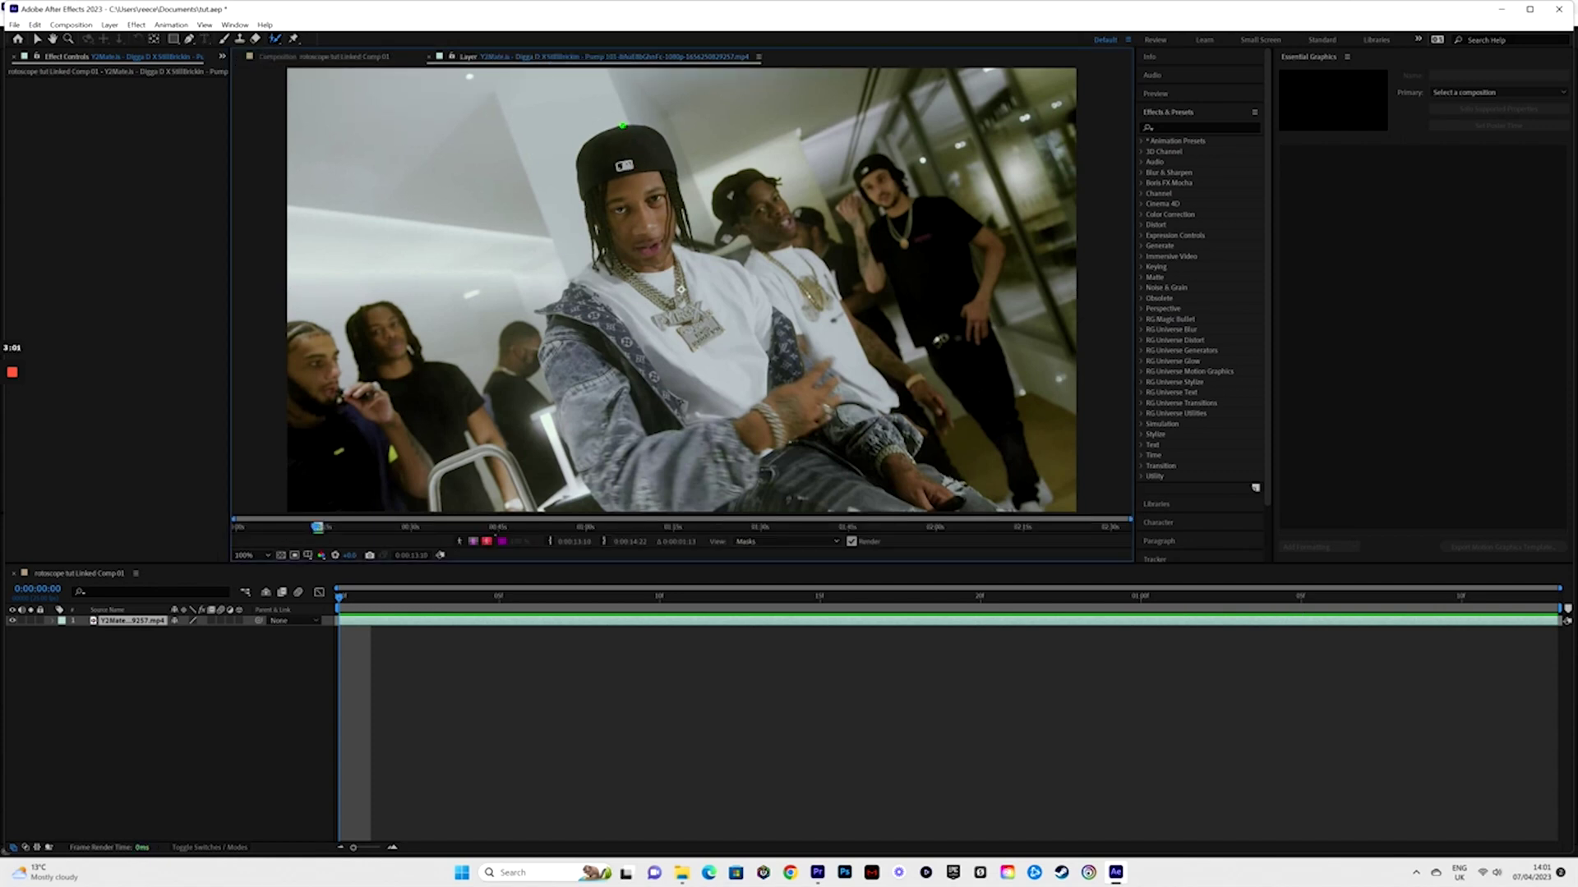
# Step: Paint Roto Brush foreground strokes over the seated man in the black cap and denim jacket on the first frame, including both sleeves
pyautogui.moveTo(625, 146)
pyautogui.mouseDown()
pyautogui.moveTo(723, 334)
pyautogui.moveTo(835, 476)
pyautogui.moveTo(899, 519)
pyautogui.mouseUp()
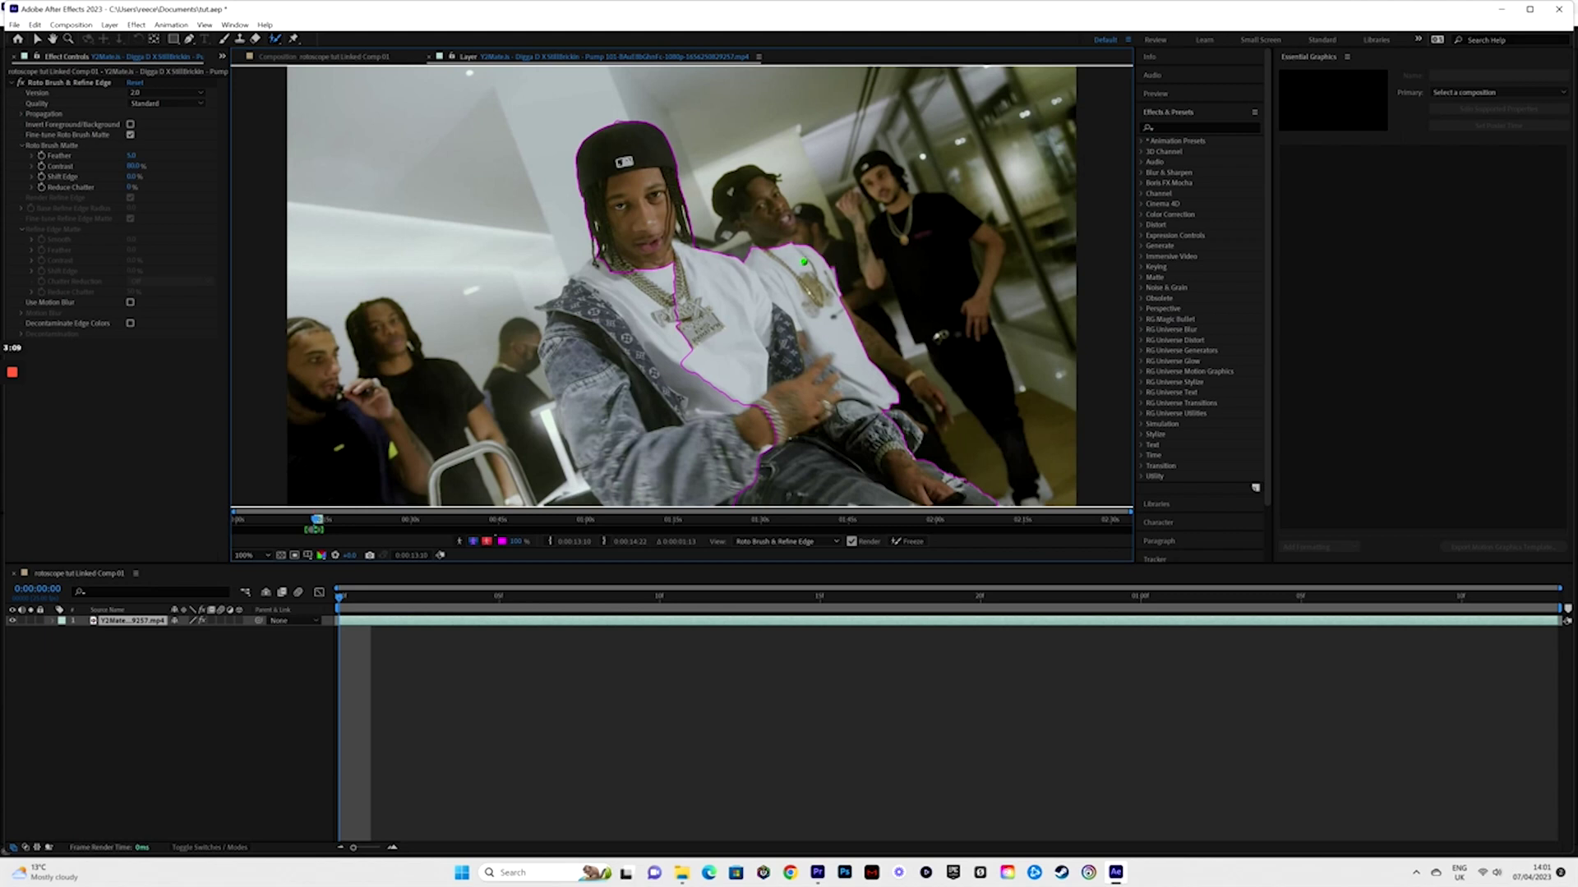
pyautogui.moveTo(675, 288); pyautogui.dragTo(544, 371)
pyautogui.moveTo(850, 318); pyautogui.dragTo(793, 336)
pyautogui.moveTo(903, 434)
pyautogui.mouseDown()
pyautogui.moveTo(912, 418)
pyautogui.moveTo(922, 448)
pyautogui.mouseUp()
pyautogui.moveTo(532, 377); pyautogui.dragTo(547, 380)
pyautogui.moveTo(538, 308); pyautogui.dragTo(564, 322)
pyautogui.press(',')
pyautogui.press('.')
pyautogui.press('.')
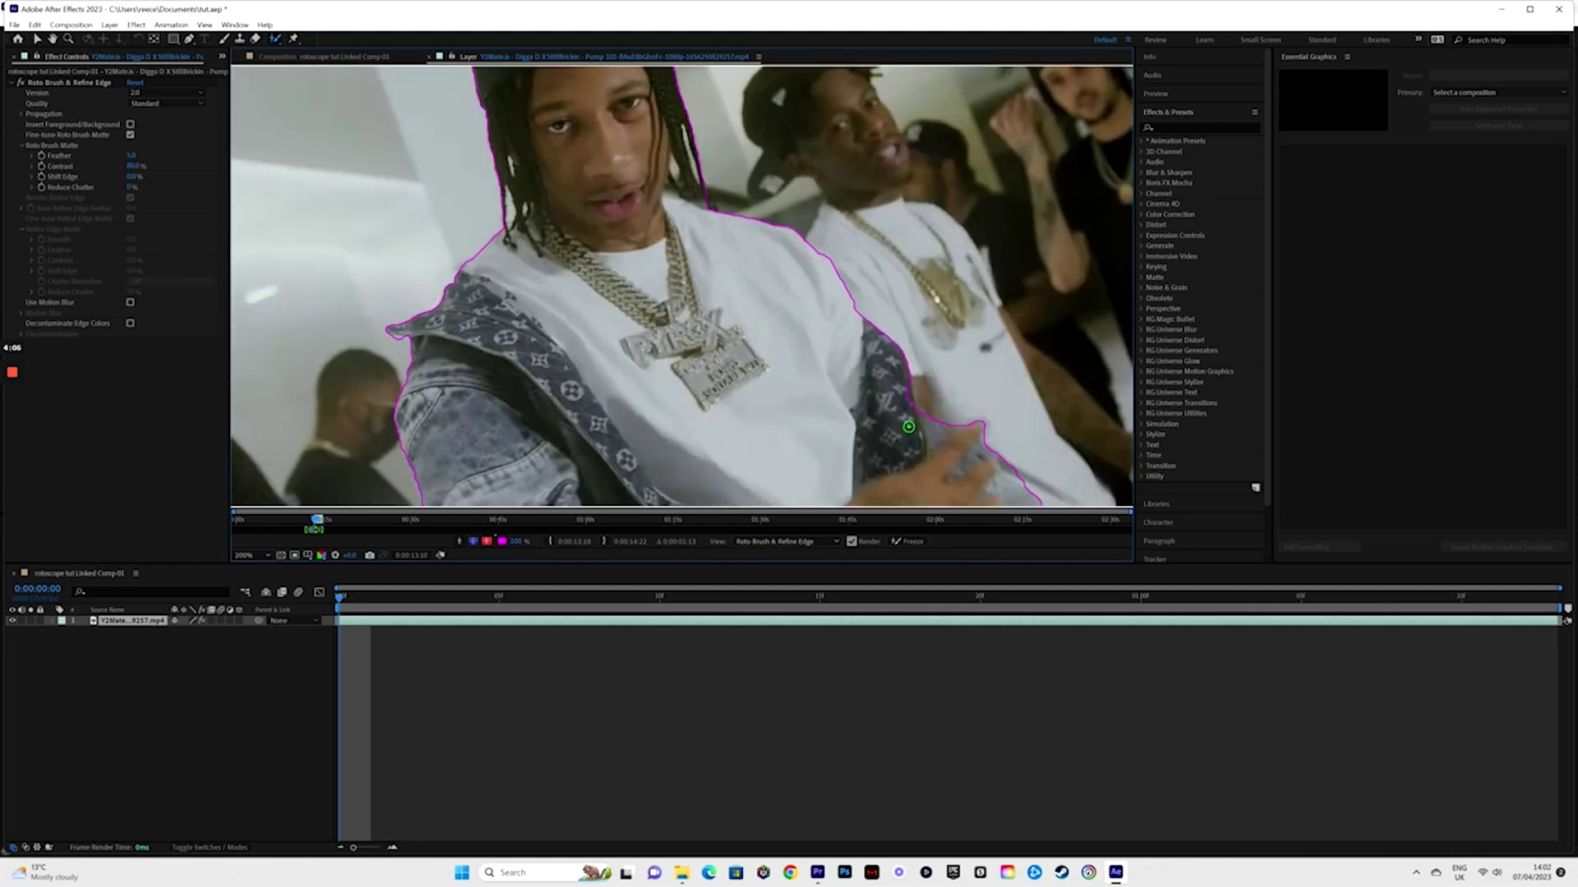
pyautogui.press(',')
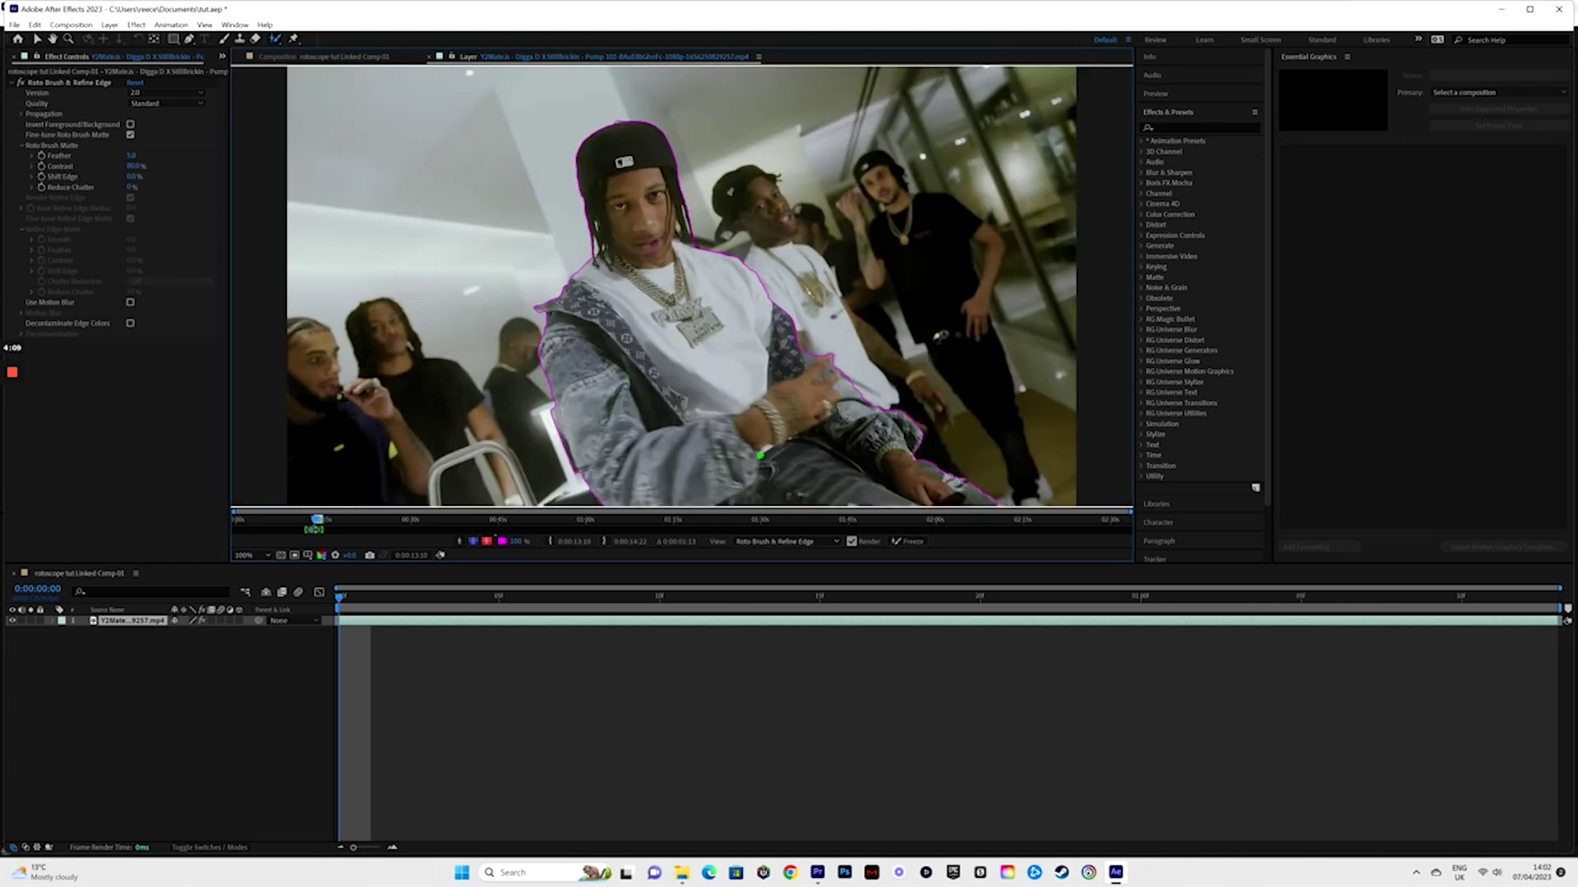
# Step: At frame 3, subtract the background area beneath the man's denim sleeve from the roto selection
pyautogui.moveTo(410, 592); pyautogui.dragTo(498, 591)
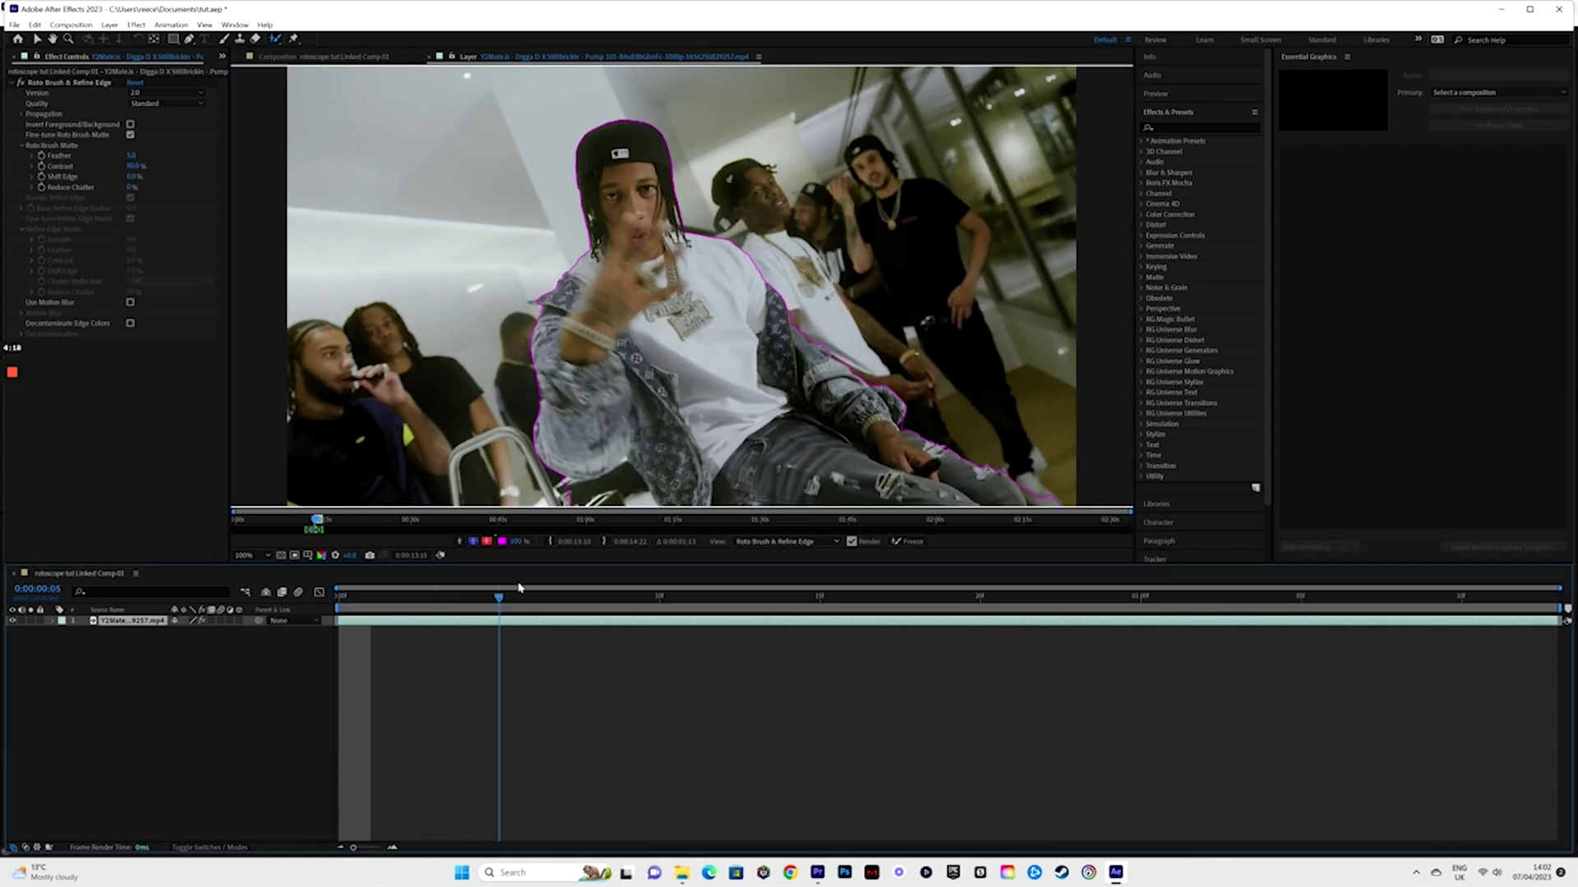
pyautogui.moveTo(496, 594); pyautogui.dragTo(448, 593)
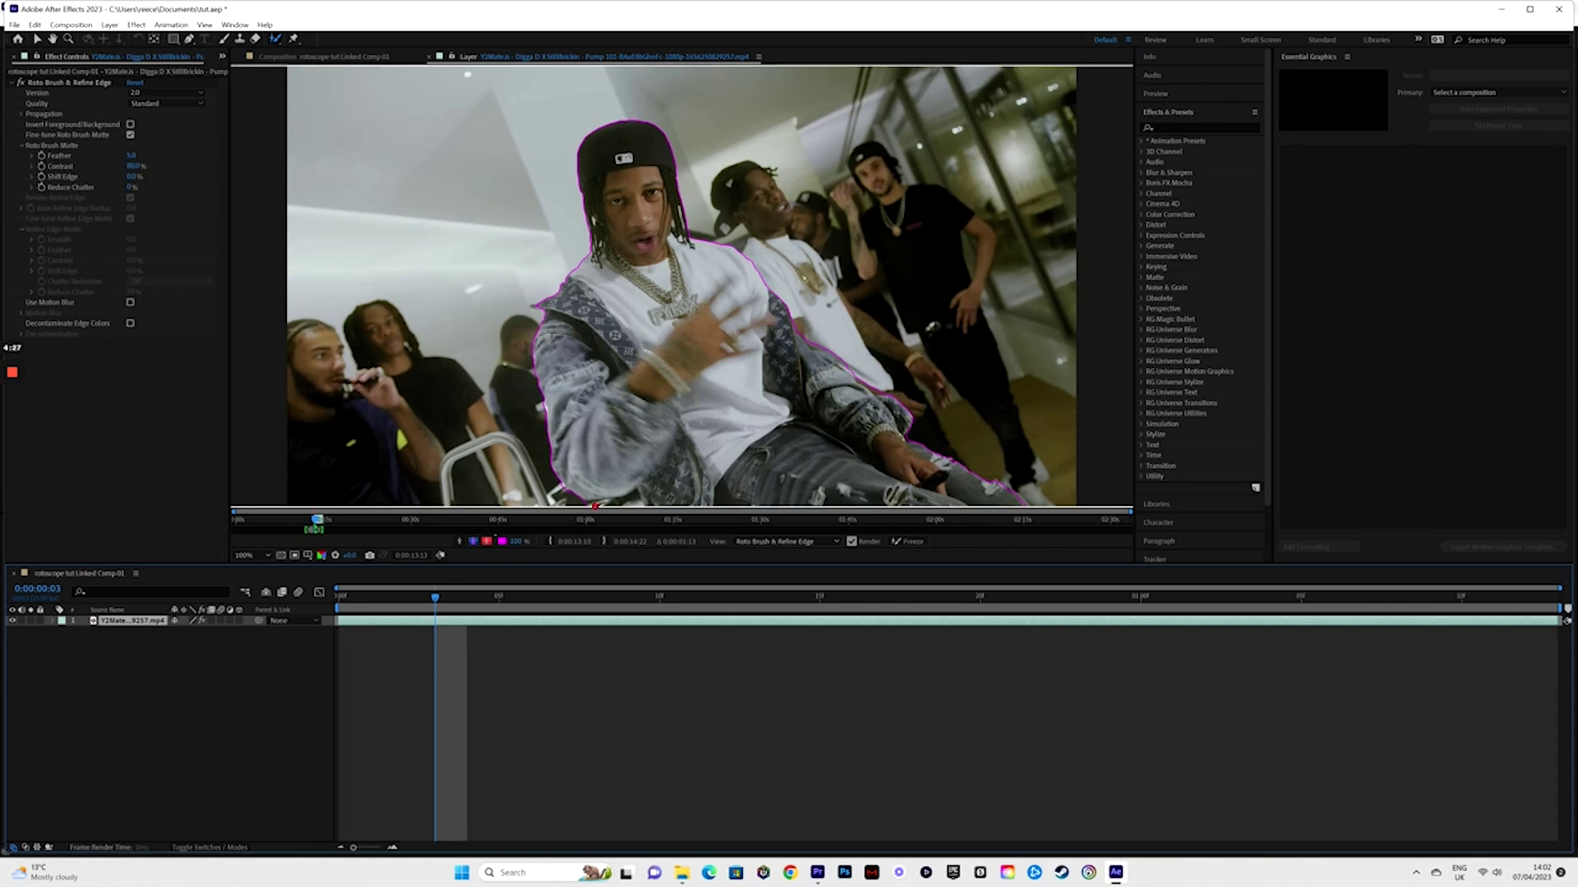
pyautogui.moveTo(585, 506); pyautogui.dragTo(638, 495)
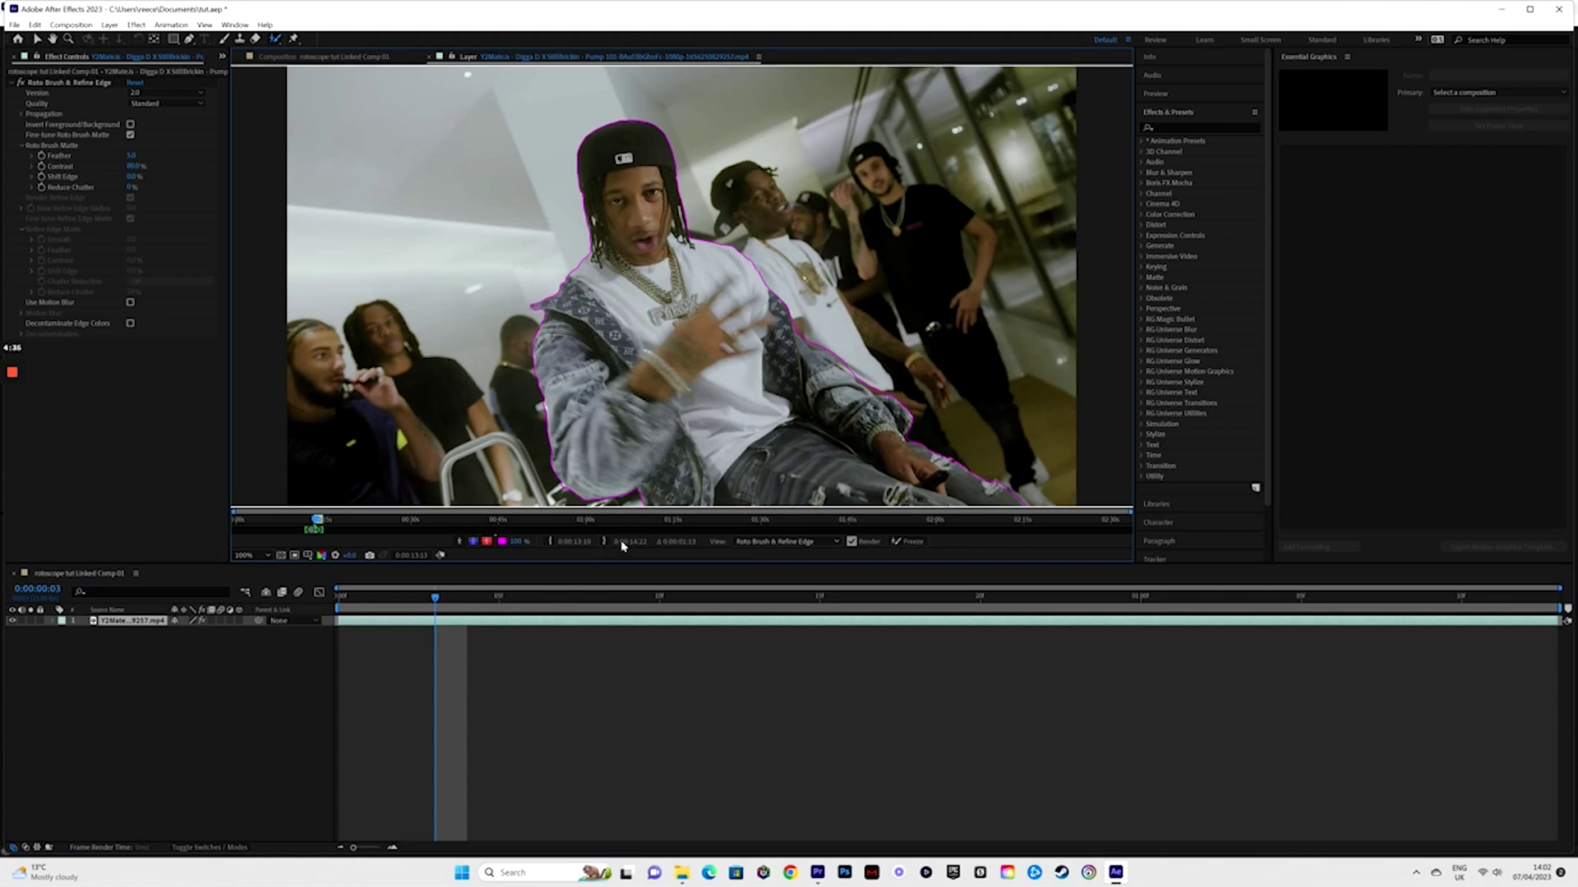
# Step: Advance through frames 4 to 8, subtracting the chair area beneath the raised arm from the roto selection
pyautogui.click(470, 598)
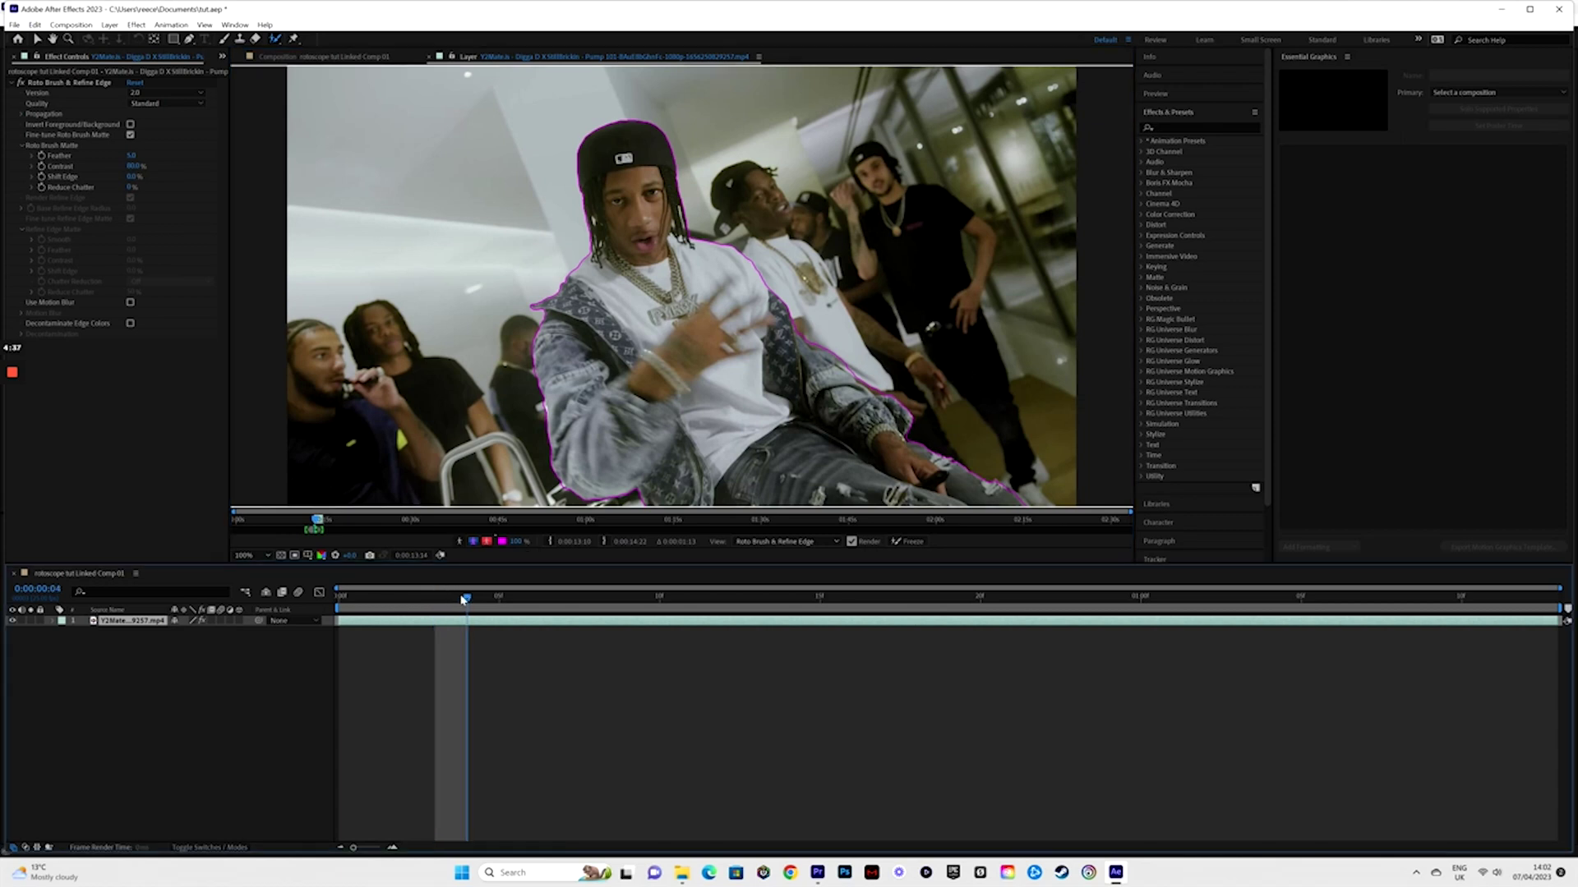
pyautogui.click(499, 598)
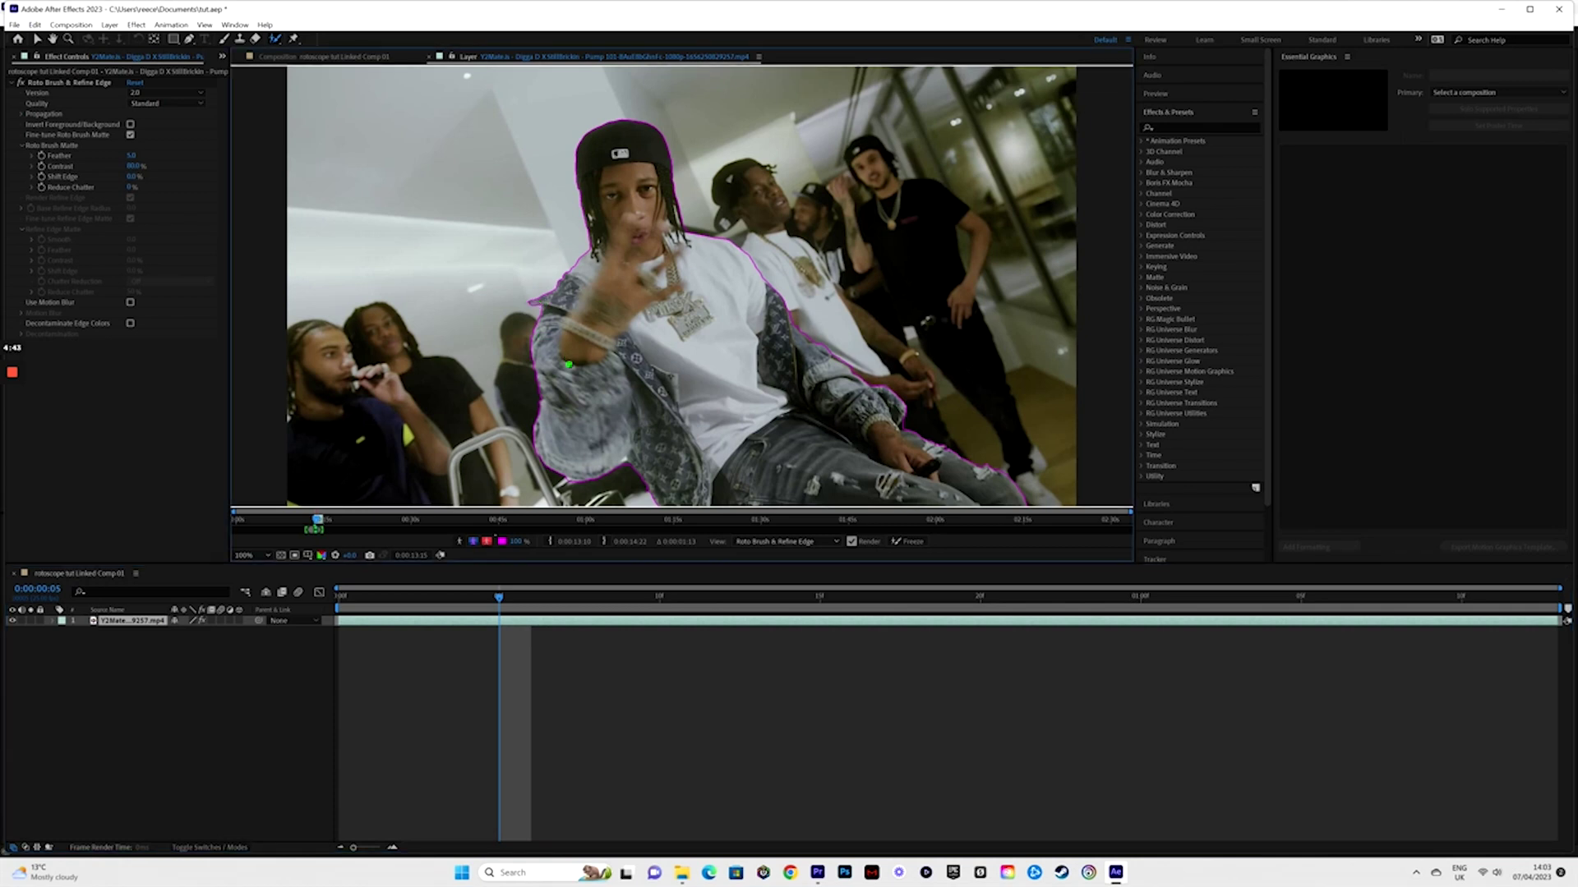
pyautogui.moveTo(501, 598); pyautogui.dragTo(531, 599)
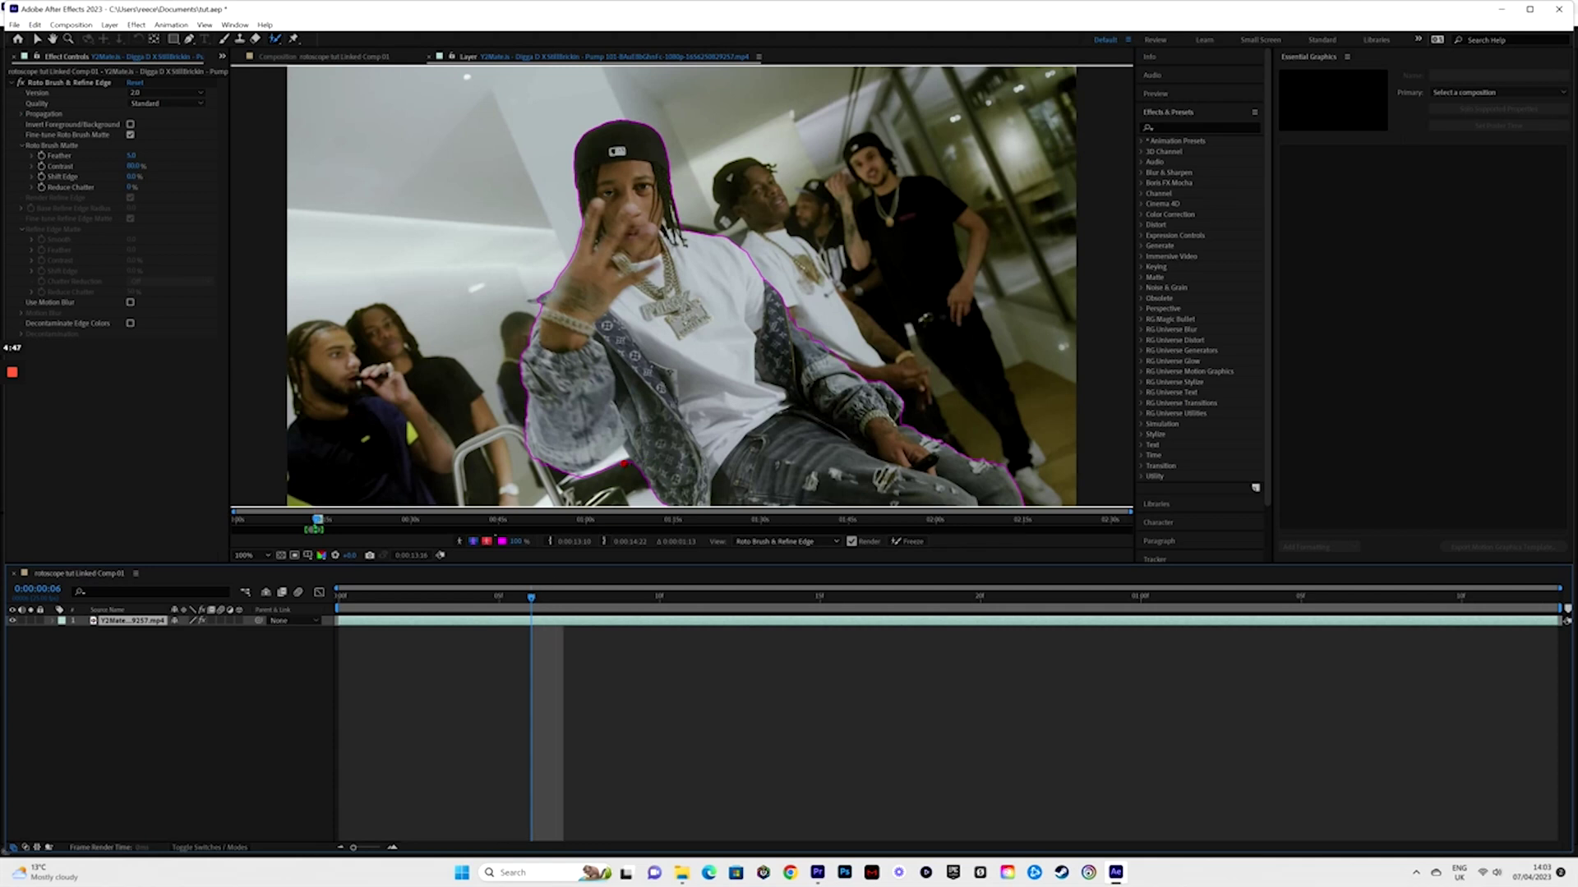
pyautogui.moveTo(624, 464); pyautogui.dragTo(624, 451)
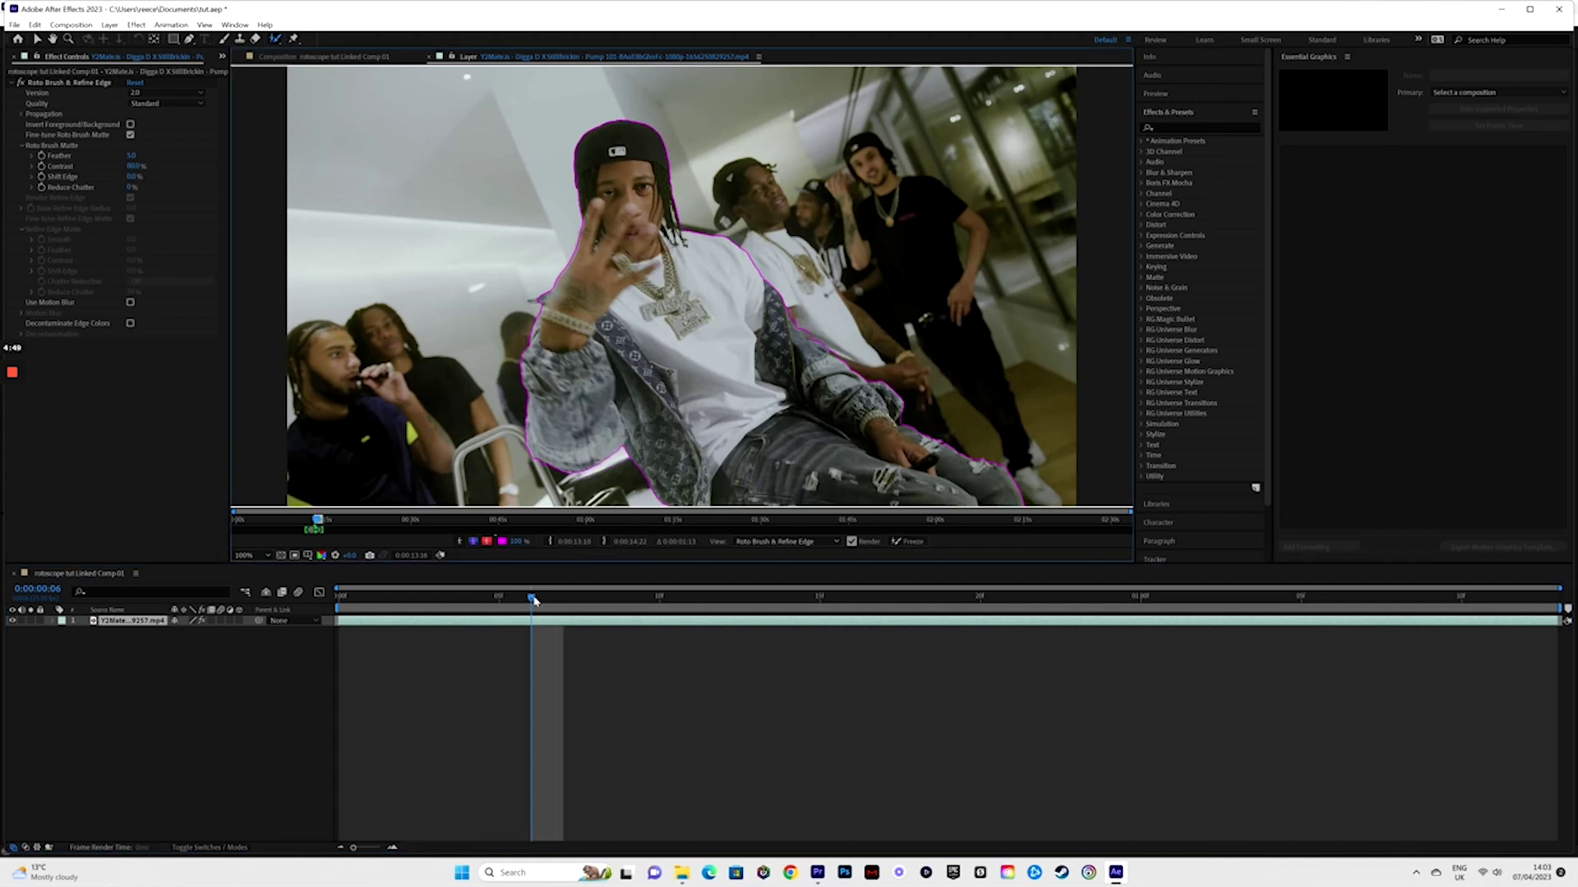
pyautogui.moveTo(534, 600); pyautogui.dragTo(603, 598)
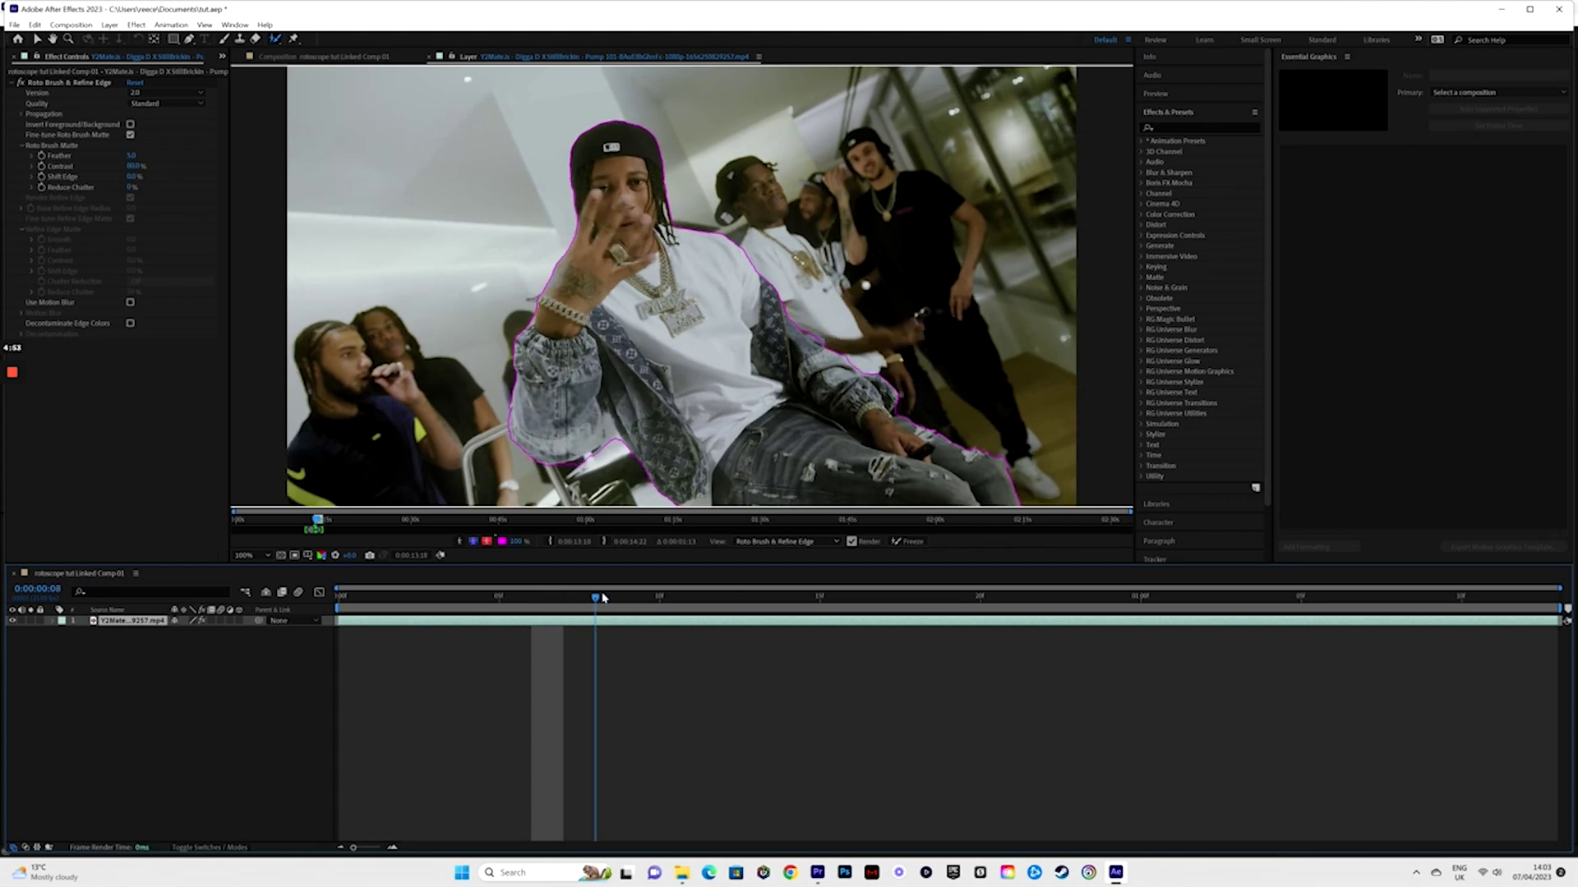
pyautogui.moveTo(618, 444); pyautogui.dragTo(608, 410)
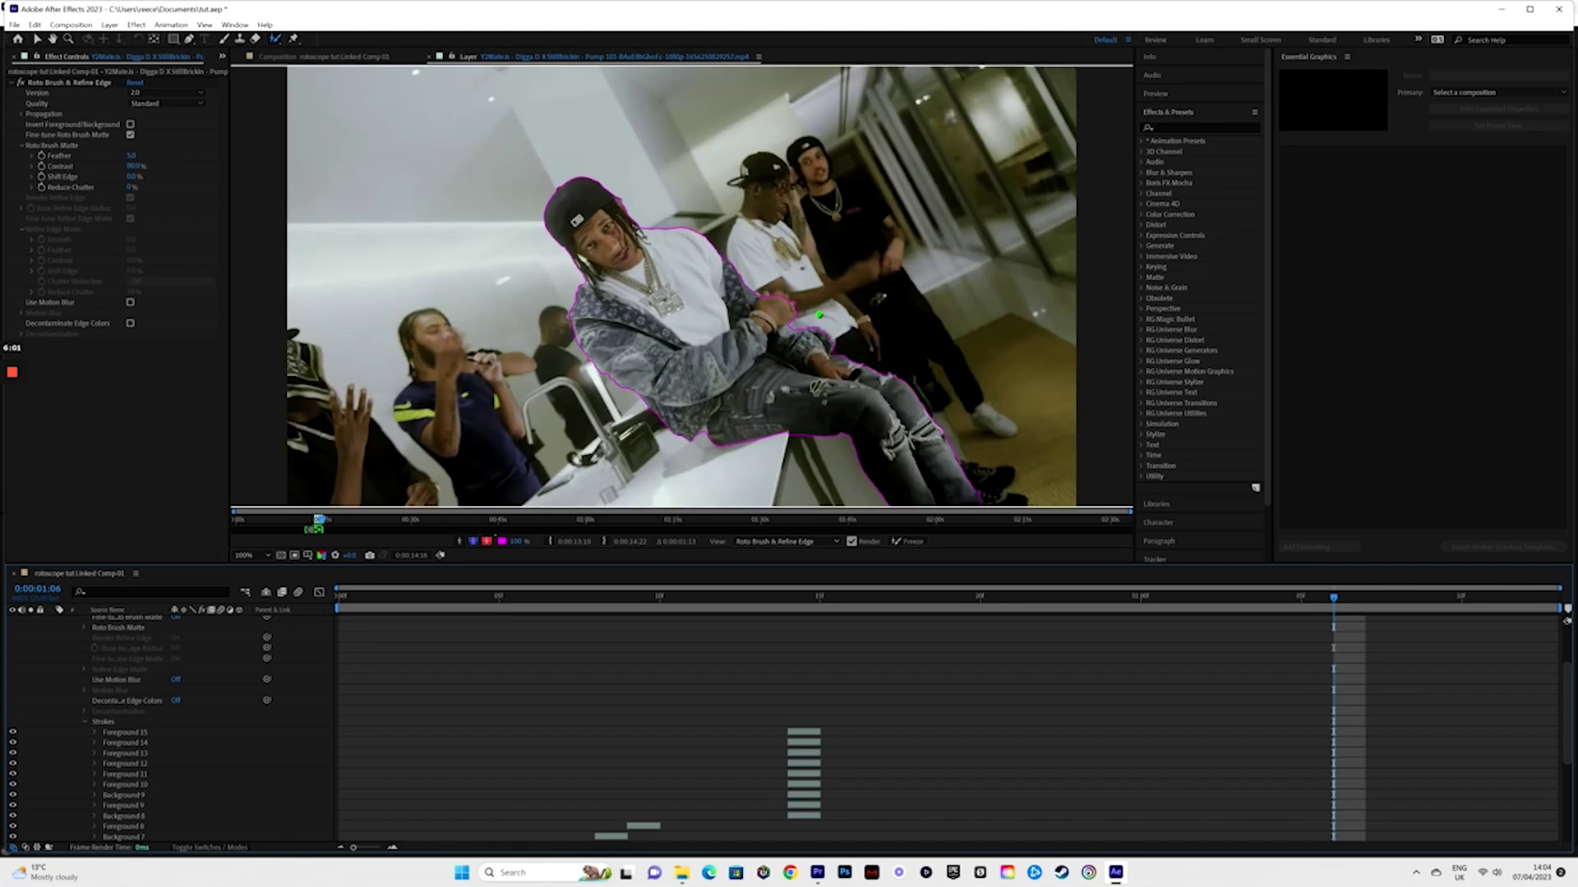
# Step: At 0:00:01:06, refine the roto outline around the man's hand with foreground and background strokes
pyautogui.press('.')
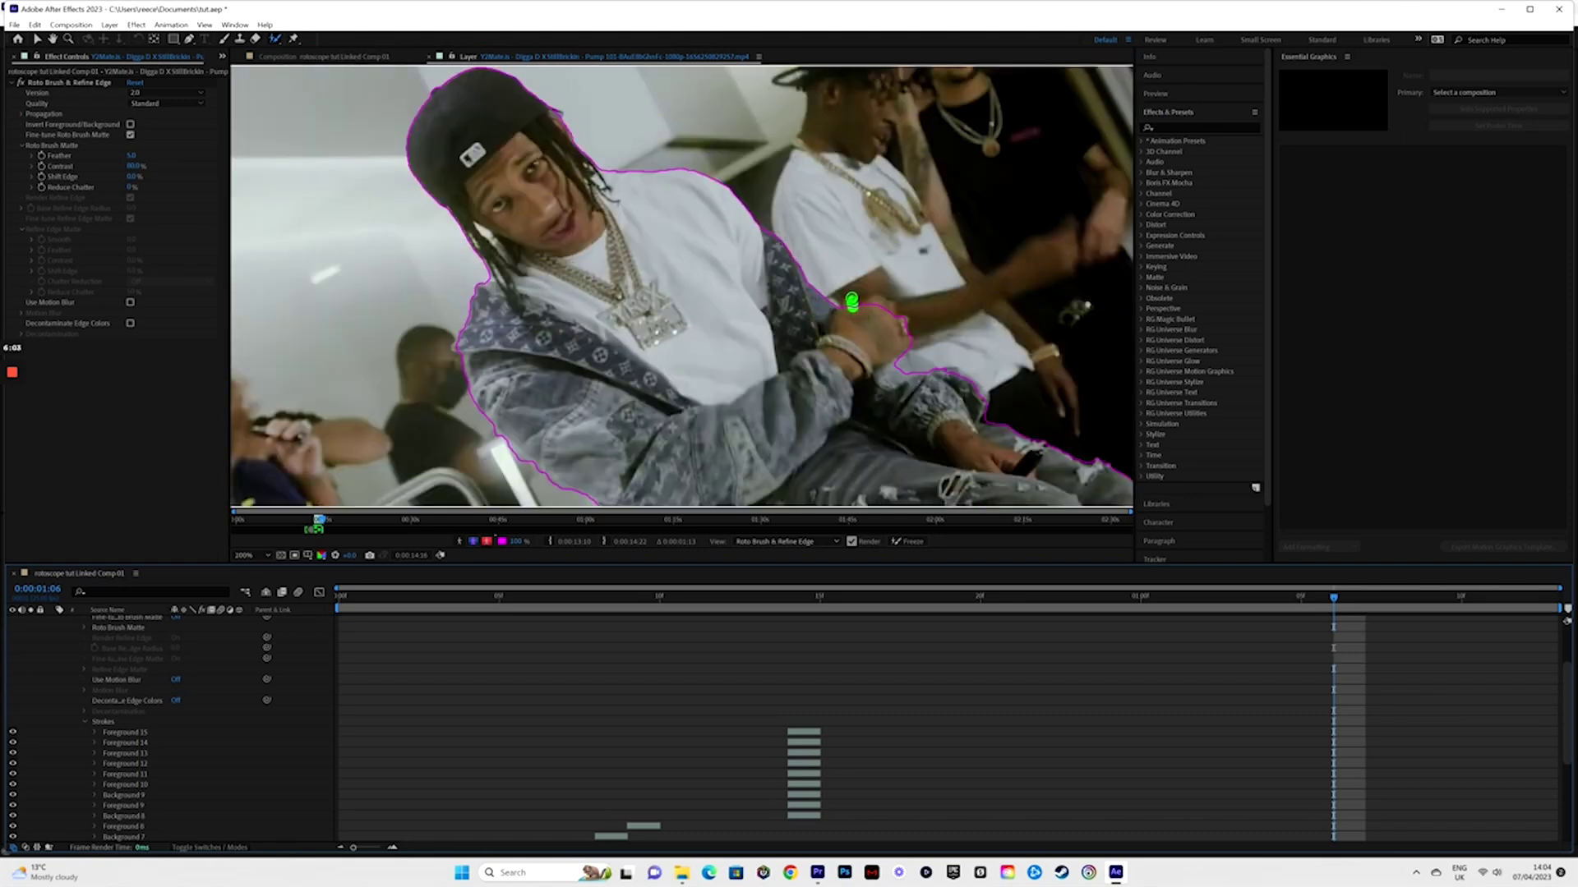
pyautogui.moveTo(852, 302)
pyautogui.mouseDown()
pyautogui.moveTo(886, 320)
pyautogui.moveTo(880, 299)
pyautogui.moveTo(900, 321)
pyautogui.moveTo(880, 272)
pyautogui.moveTo(885, 302)
pyautogui.mouseUp()
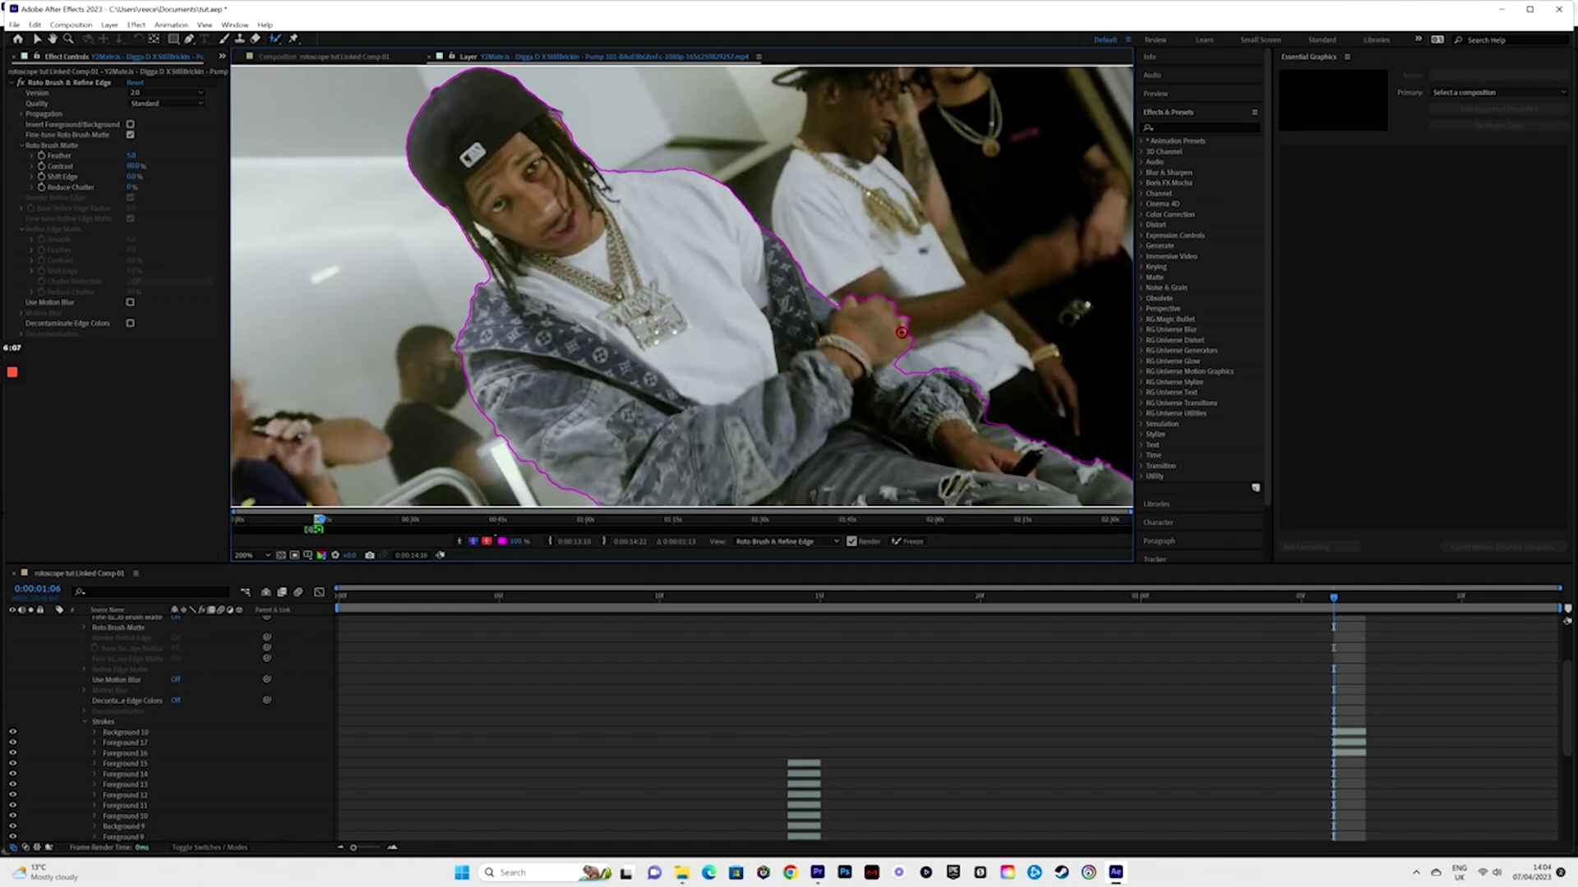
pyautogui.press(',')
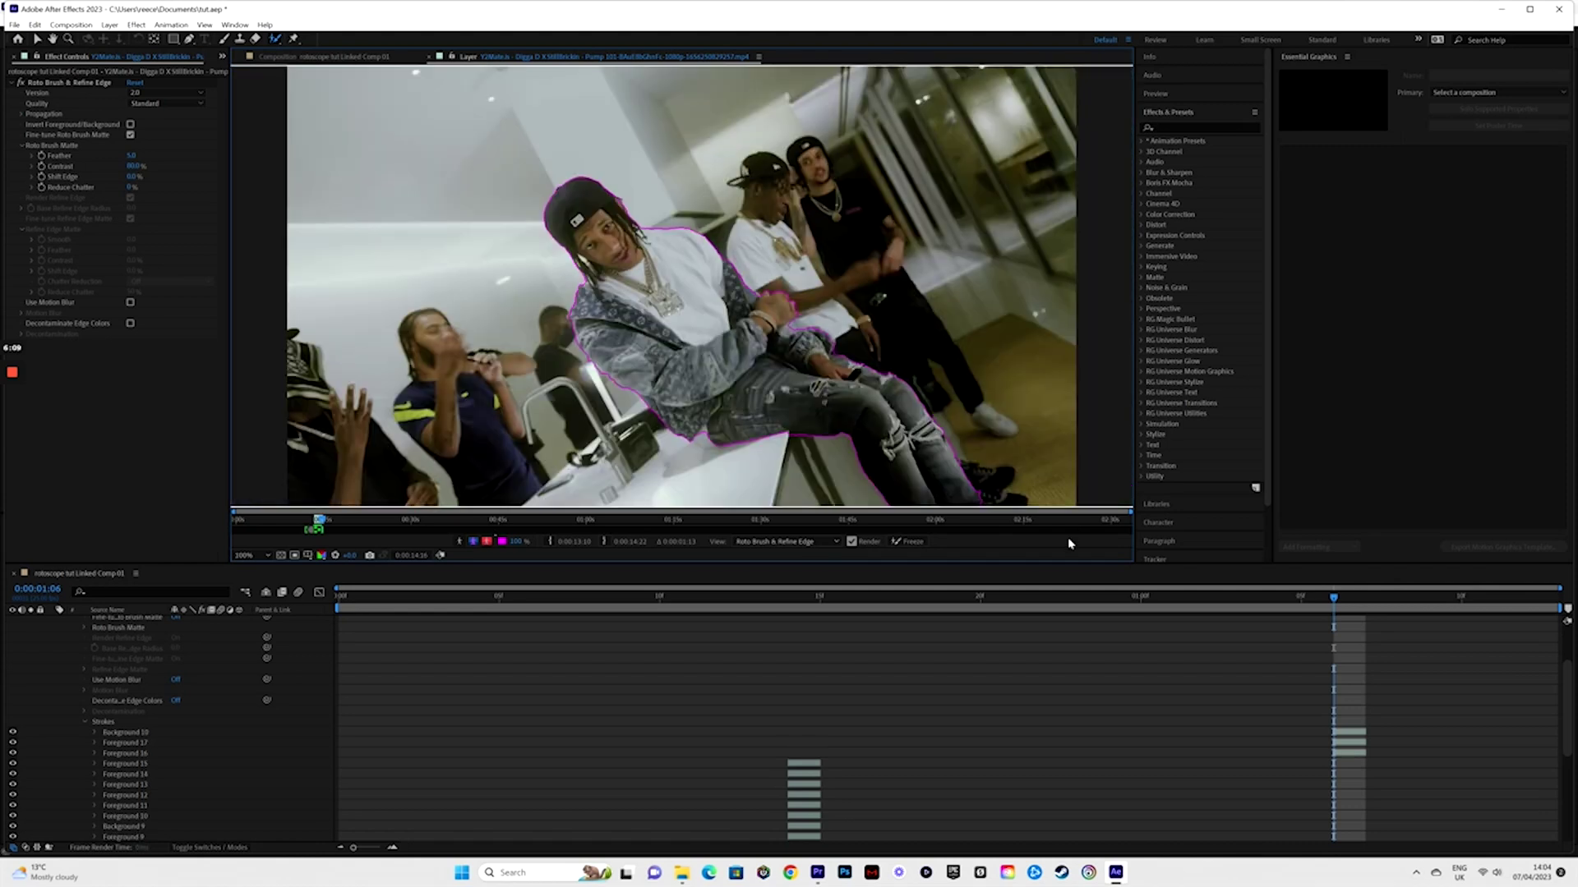
# Step: Review the roto outline across the timeline, and play the isolated cutout in the Composition viewer
pyautogui.moveTo(1366, 598); pyautogui.dragTo(1526, 602)
pyautogui.click(1077, 599)
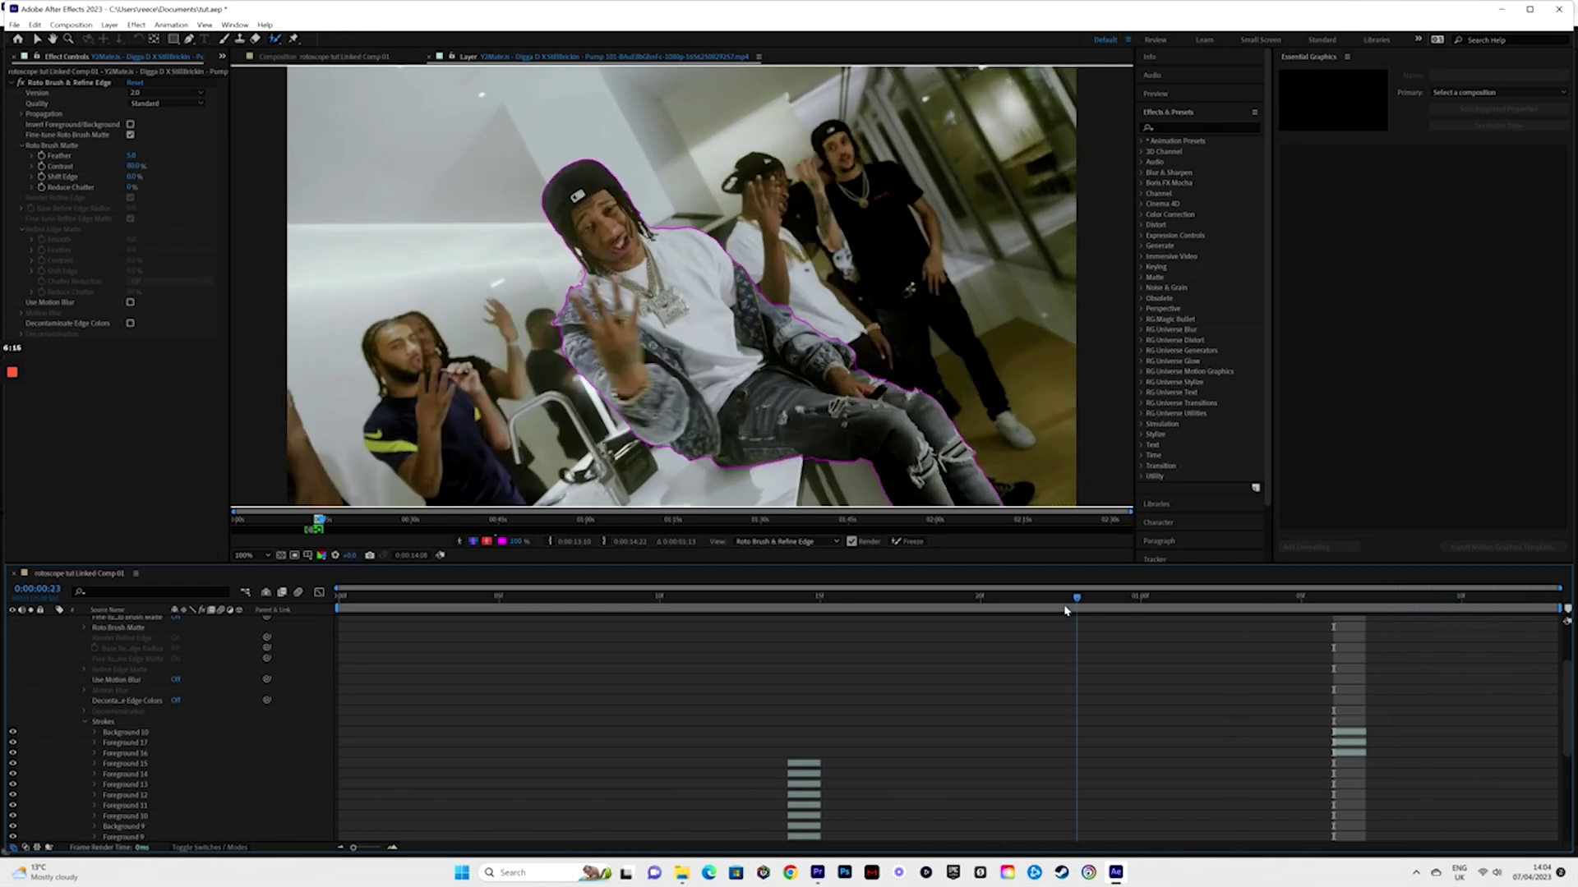
pyautogui.moveTo(1065, 609); pyautogui.dragTo(402, 599)
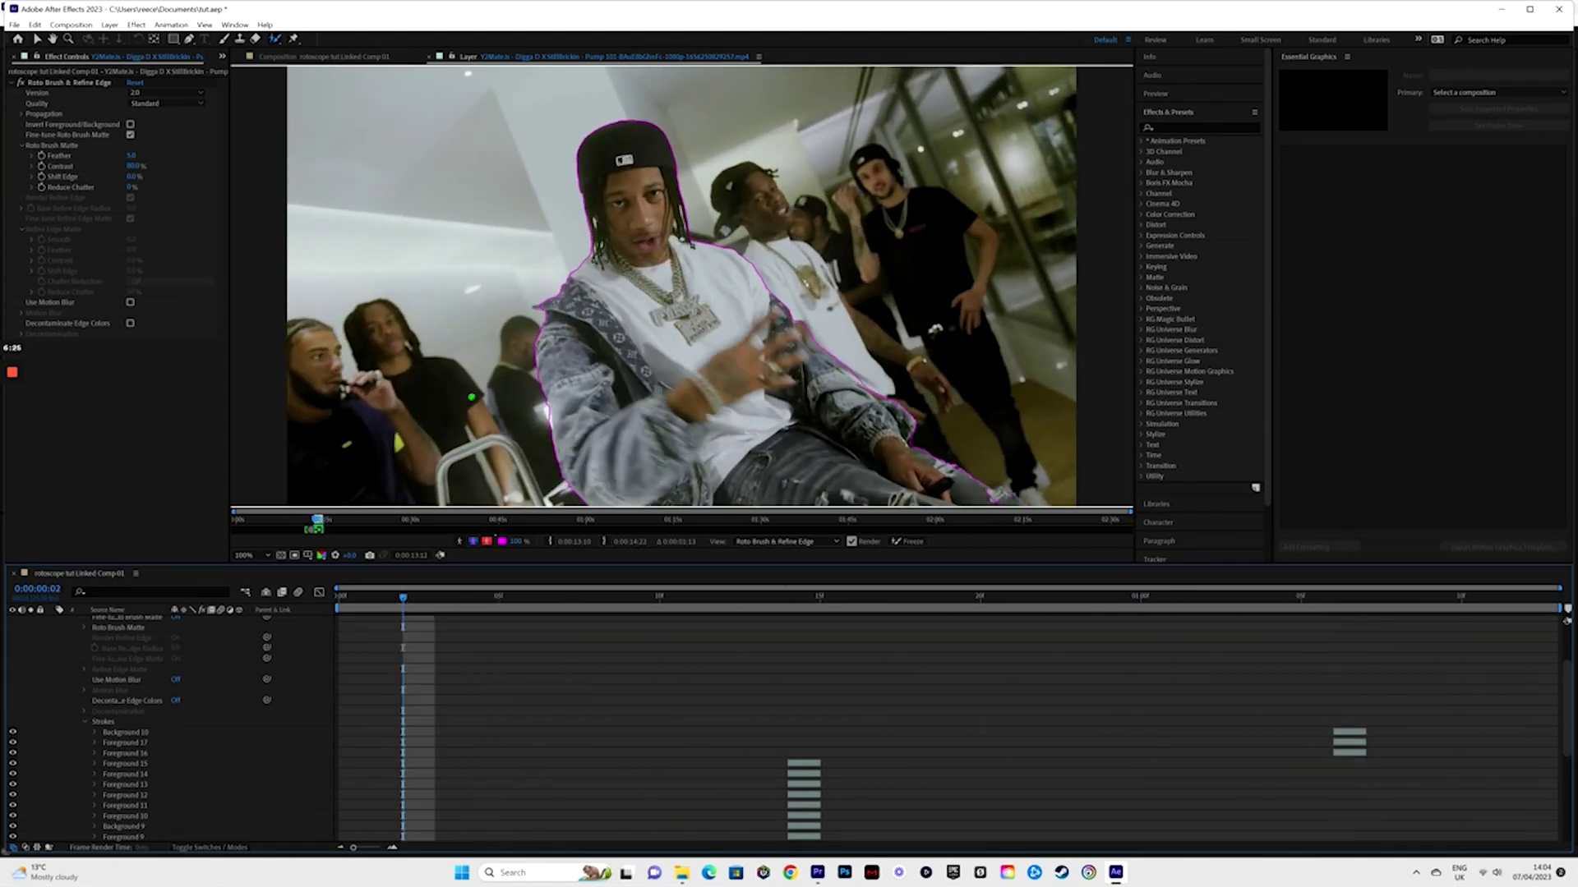
pyautogui.click(302, 57)
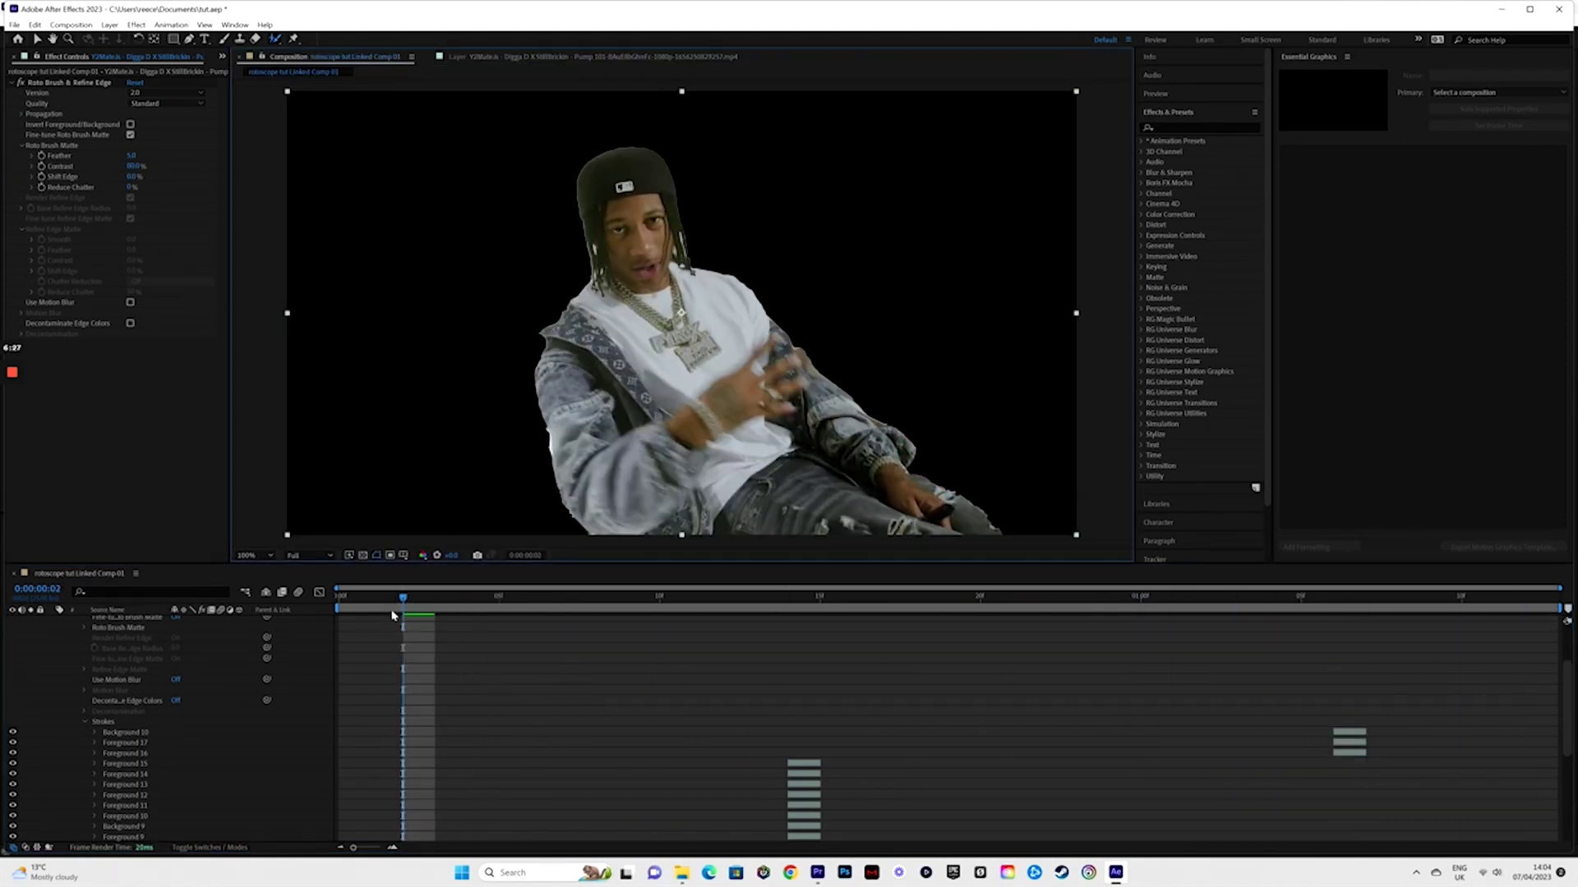
pyautogui.moveTo(402, 597); pyautogui.dragTo(766, 600)
pyautogui.press('space')
pyautogui.press('space')
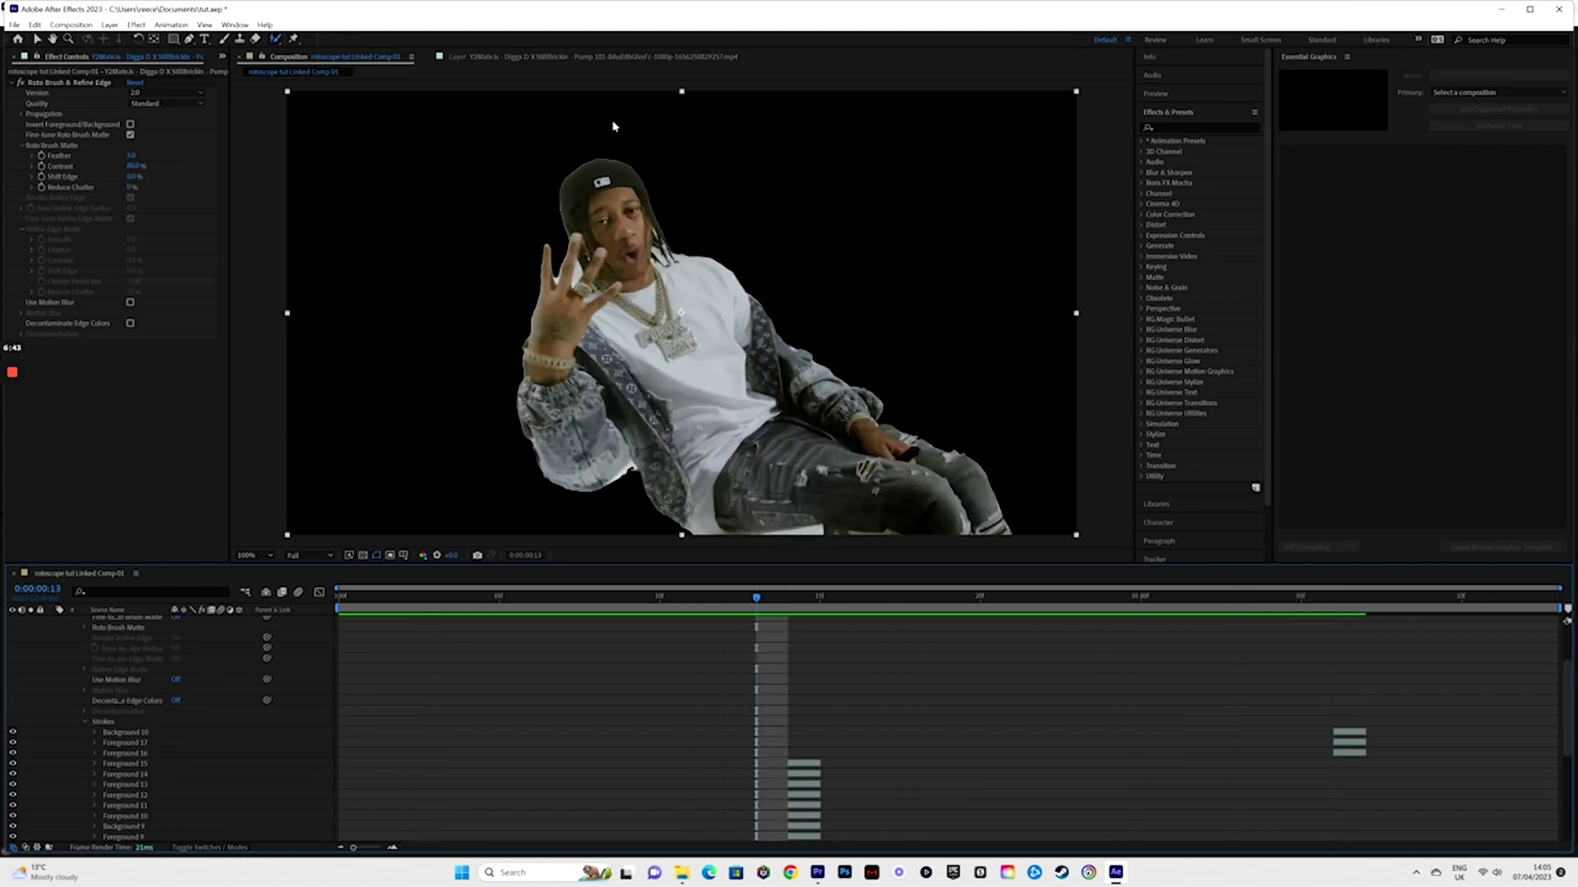
# Step: At frame 13, subtract the white surface beneath the jeans in the Layer viewer, and return to the composition's first frame
pyautogui.click(598, 57)
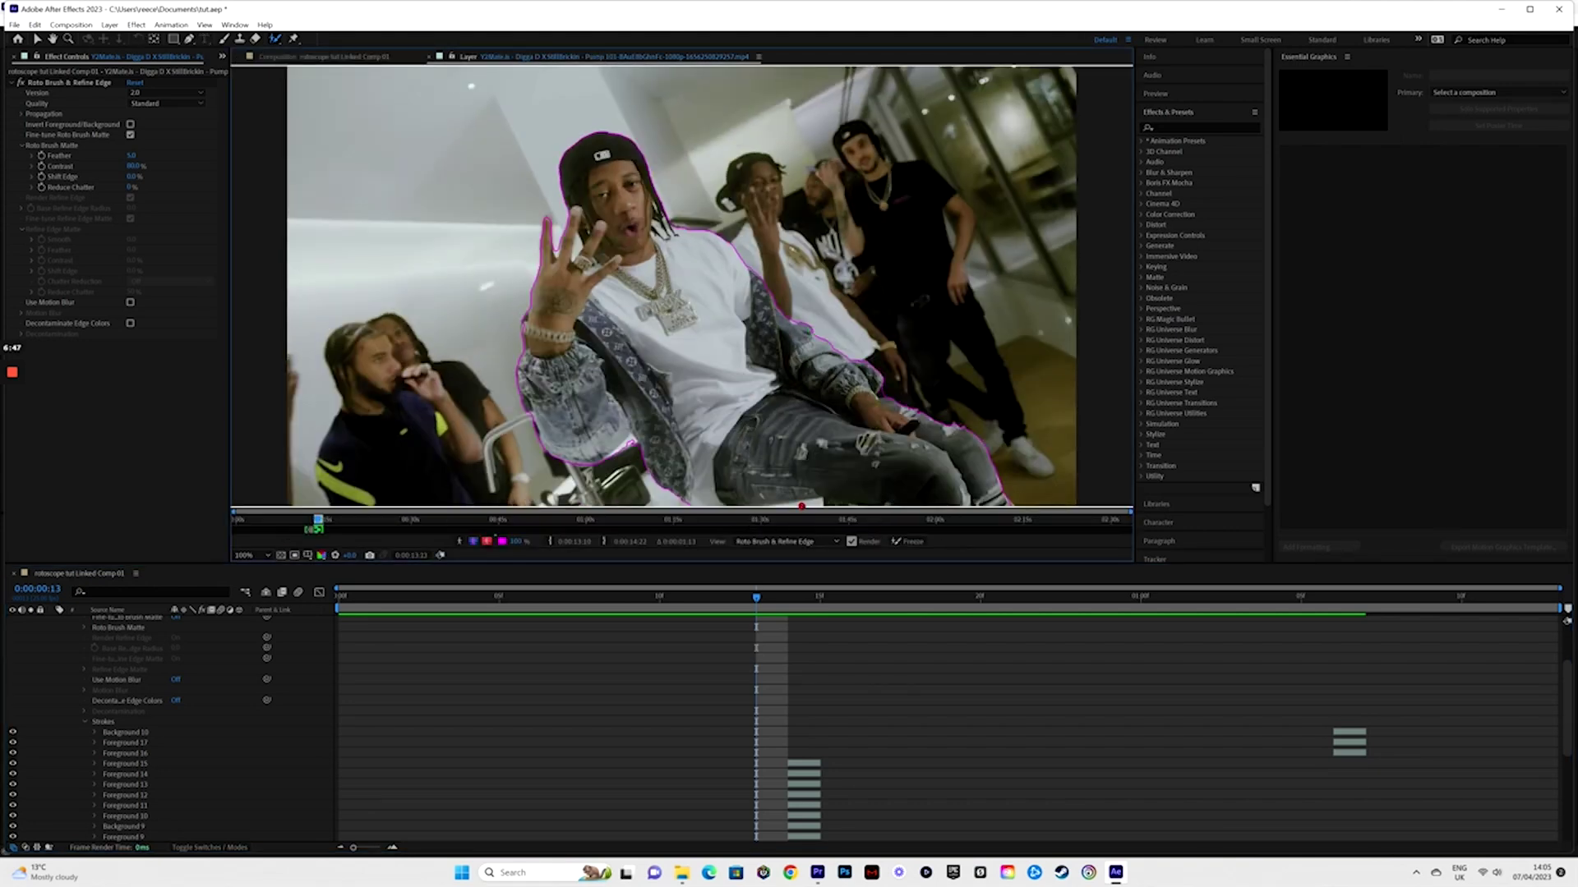
pyautogui.moveTo(801, 503); pyautogui.dragTo(809, 501)
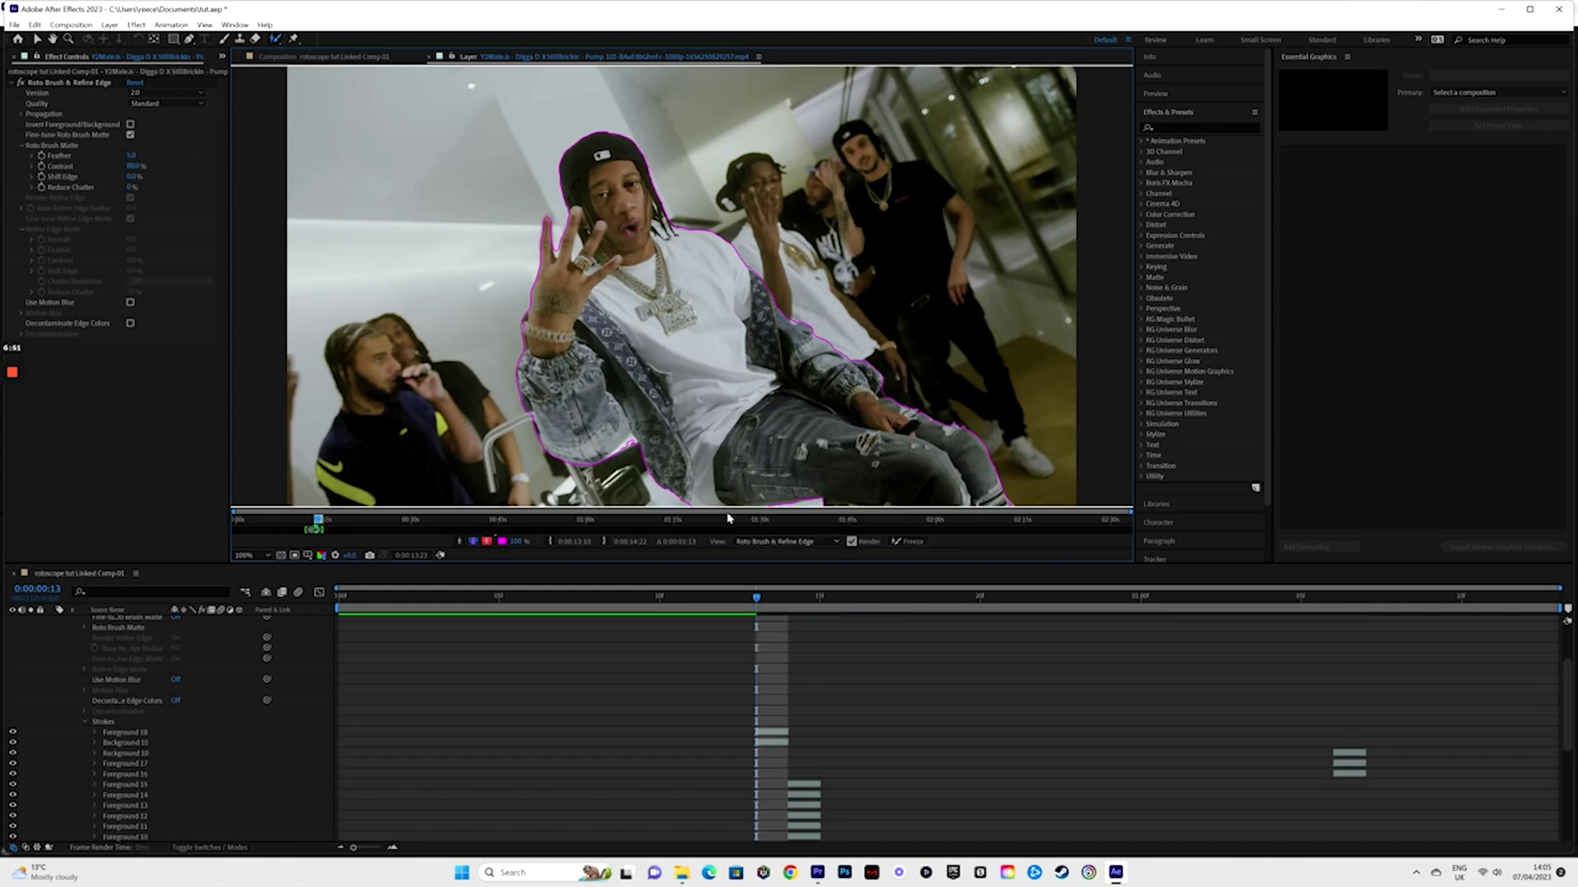
pyautogui.click(289, 55)
pyautogui.press('Home')
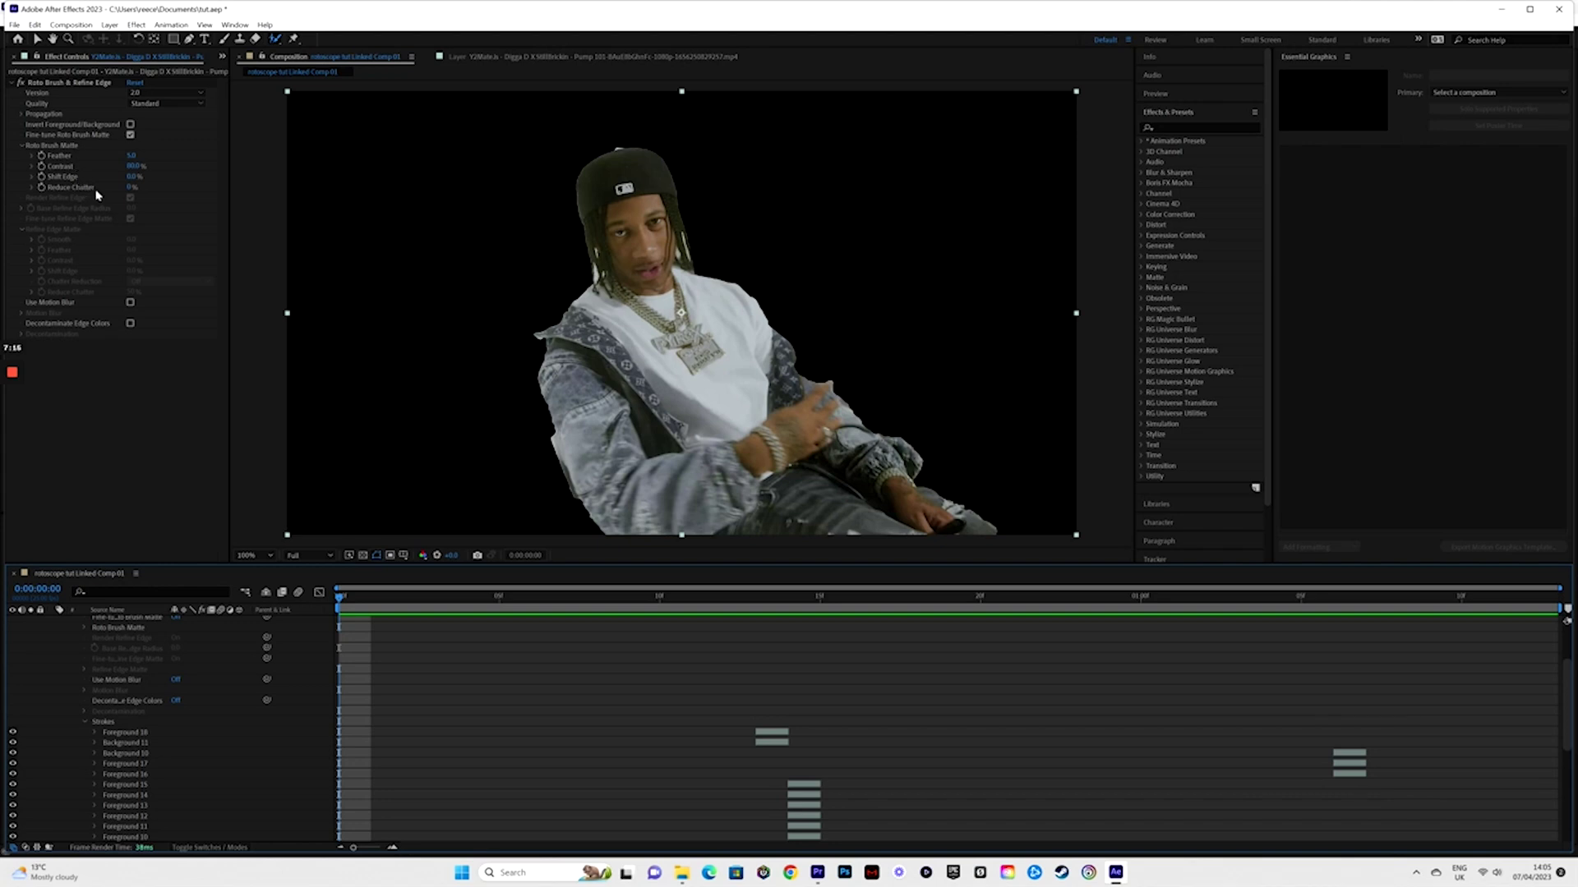
# Step: Set the Roto Brush Matte's Feather to 15
pyautogui.click(130, 155)
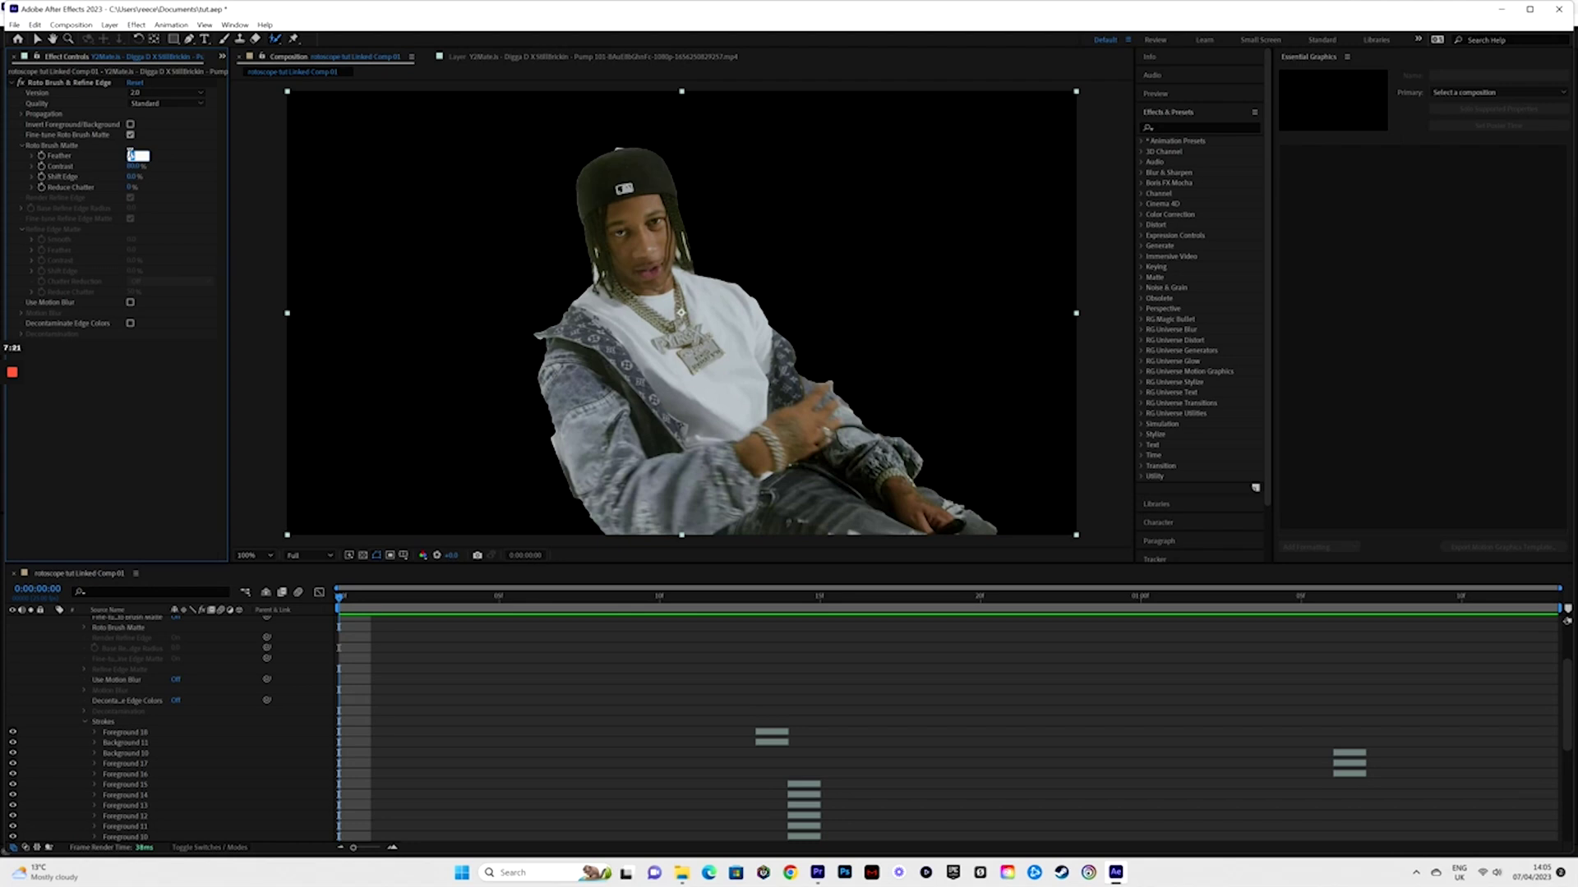
pyautogui.write('1')
pyautogui.press('Return')
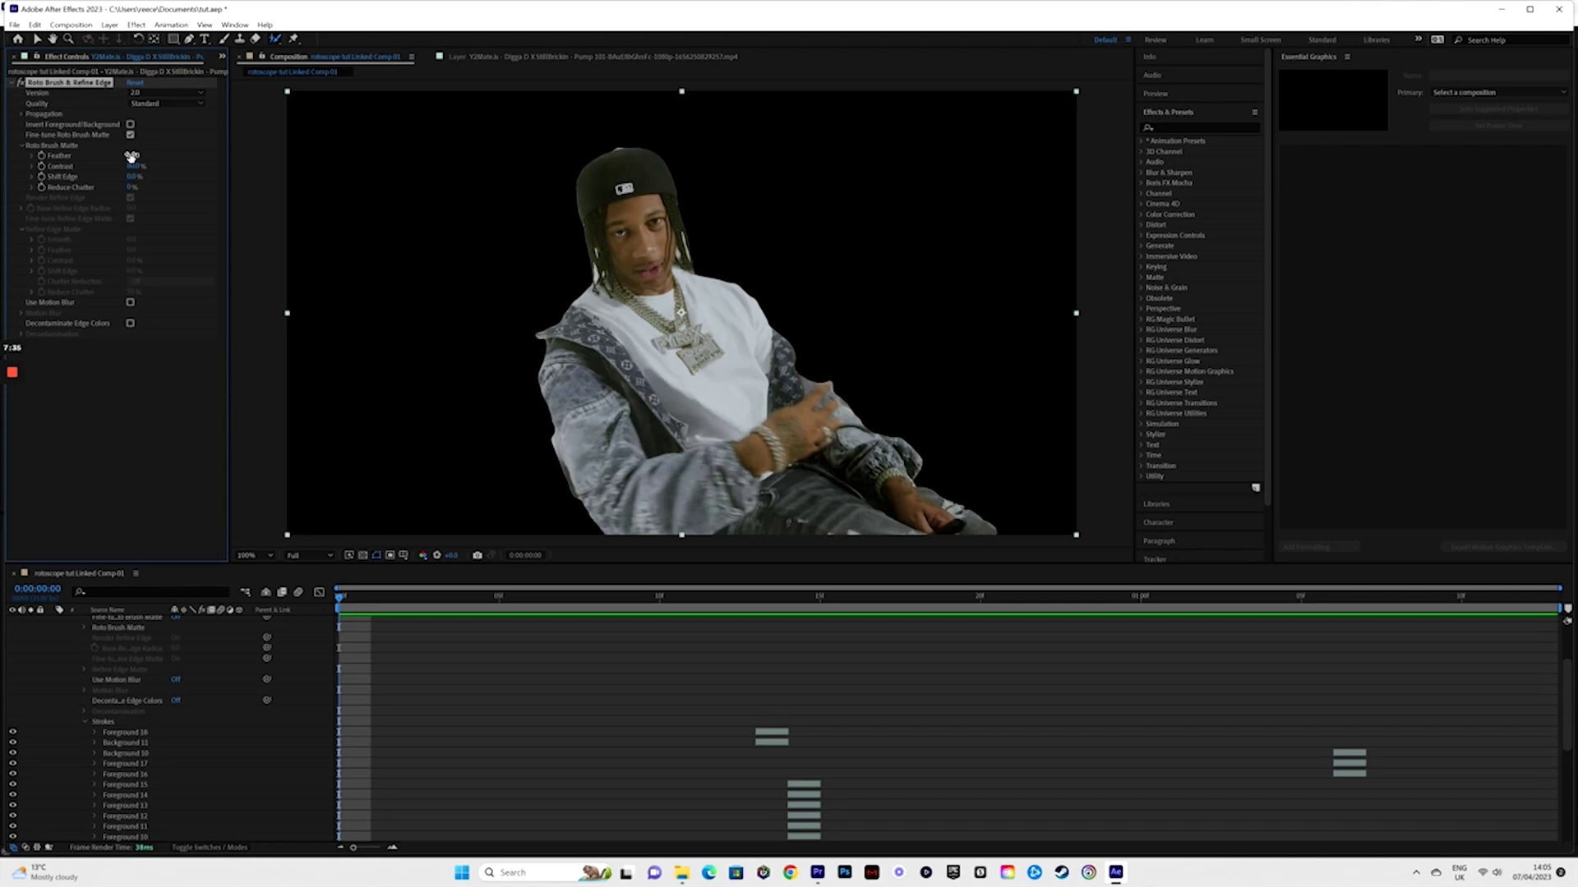
pyautogui.moveTo(129, 156); pyautogui.dragTo(162, 162)
# Step: Set the Roto Brush Matte's Shift Edge to -100%
pyautogui.click(133, 177)
pyautogui.write('-100')
pyautogui.press('Return')
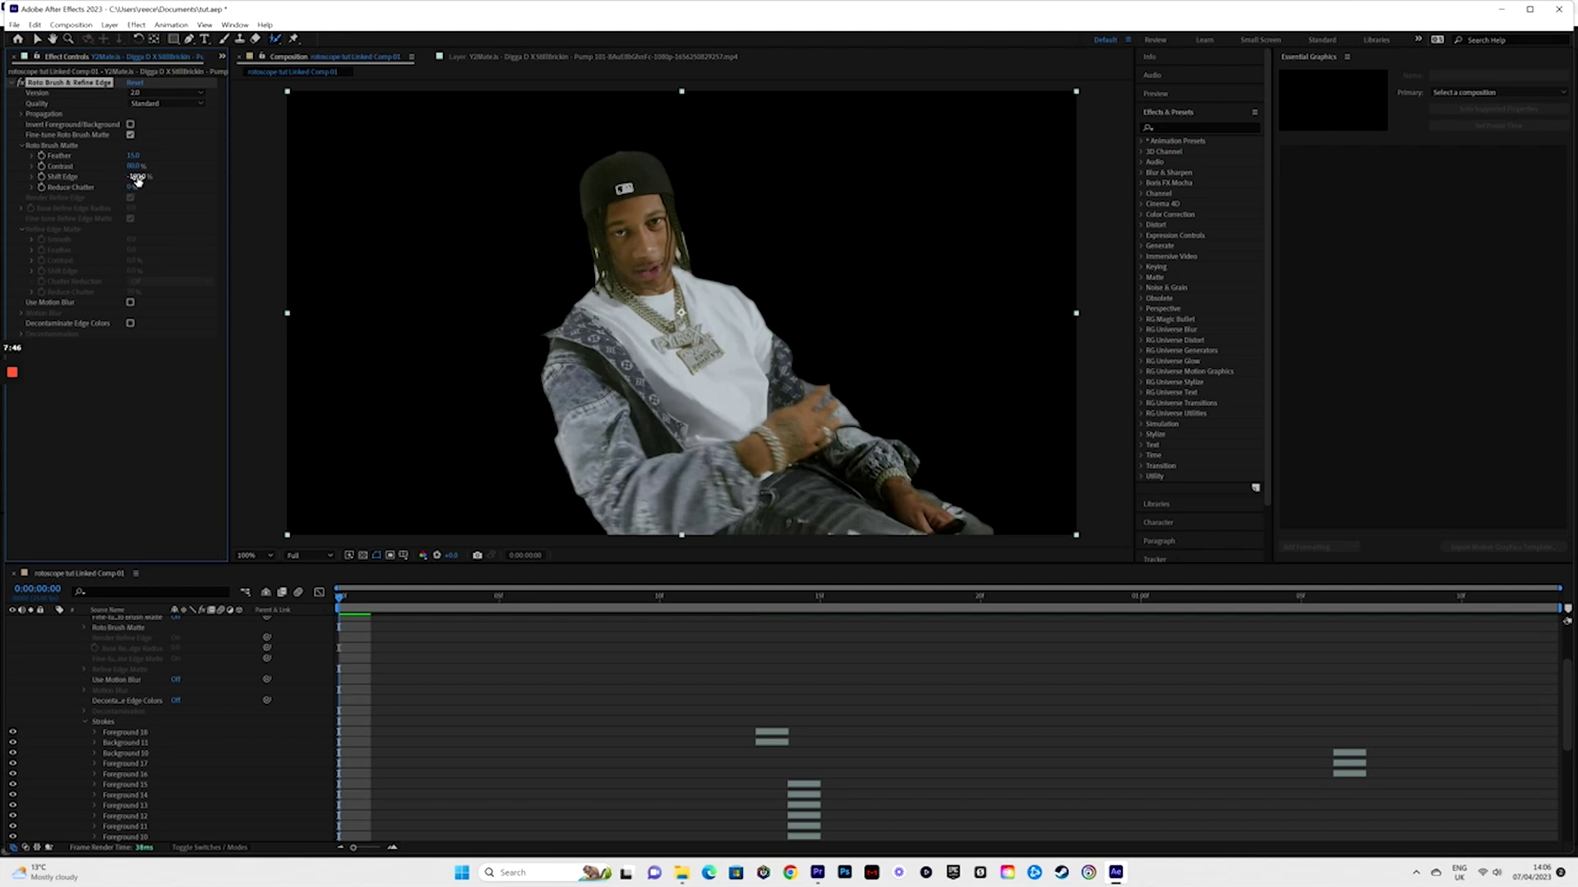
pyautogui.moveTo(129, 177); pyautogui.dragTo(45, 177)
# Step: Collapse the footage layer's properties and duplicate the layer
pyautogui.scroll(2, 473, 633)
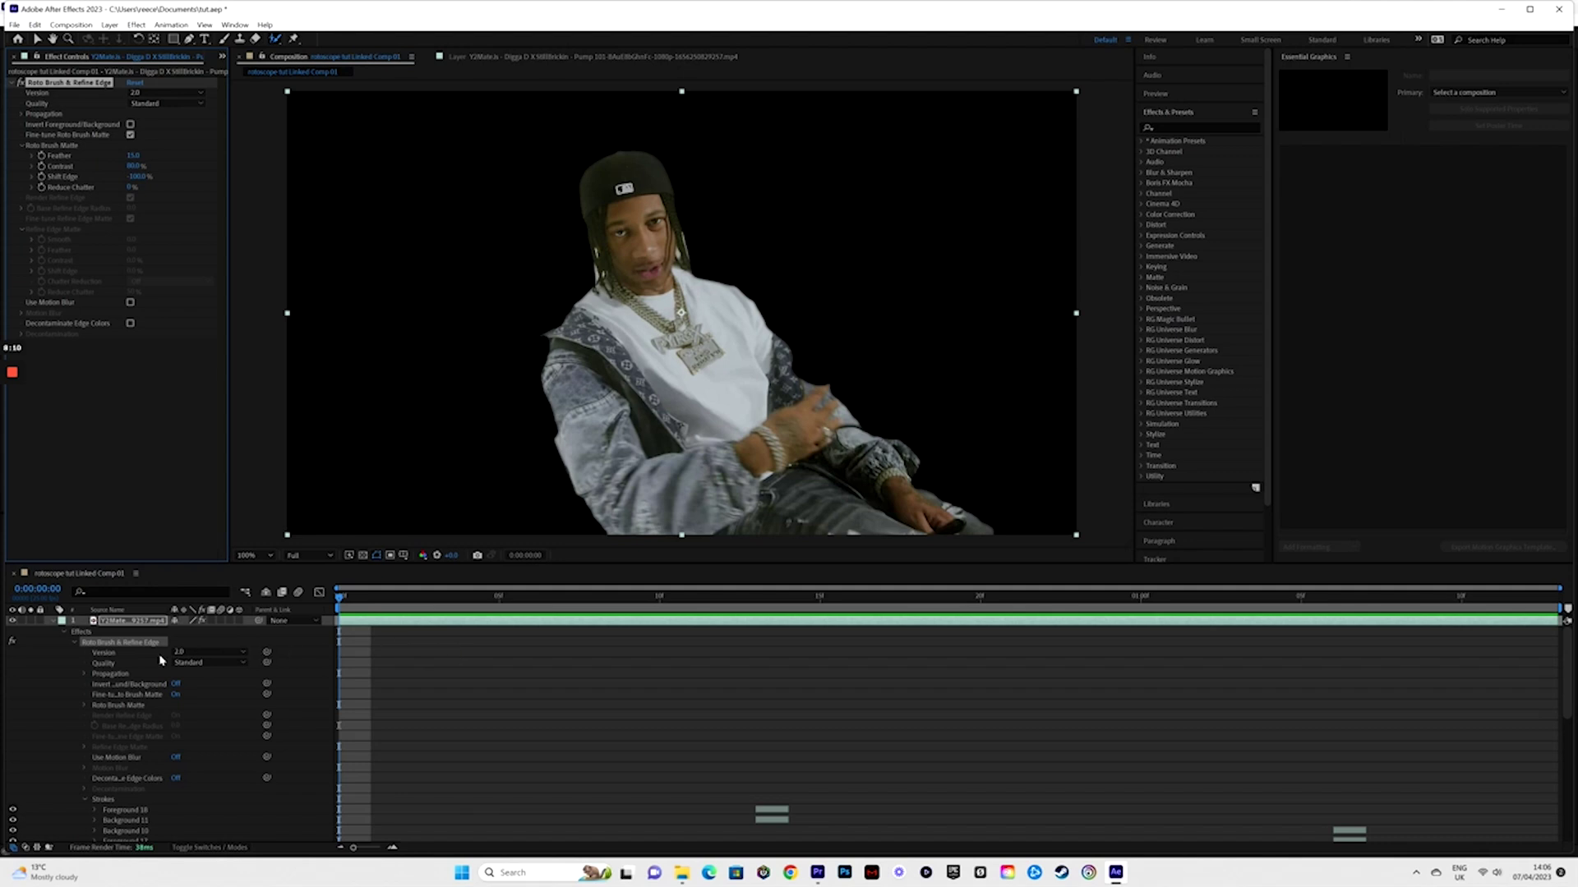
pyautogui.click(51, 624)
pyautogui.click(401, 627)
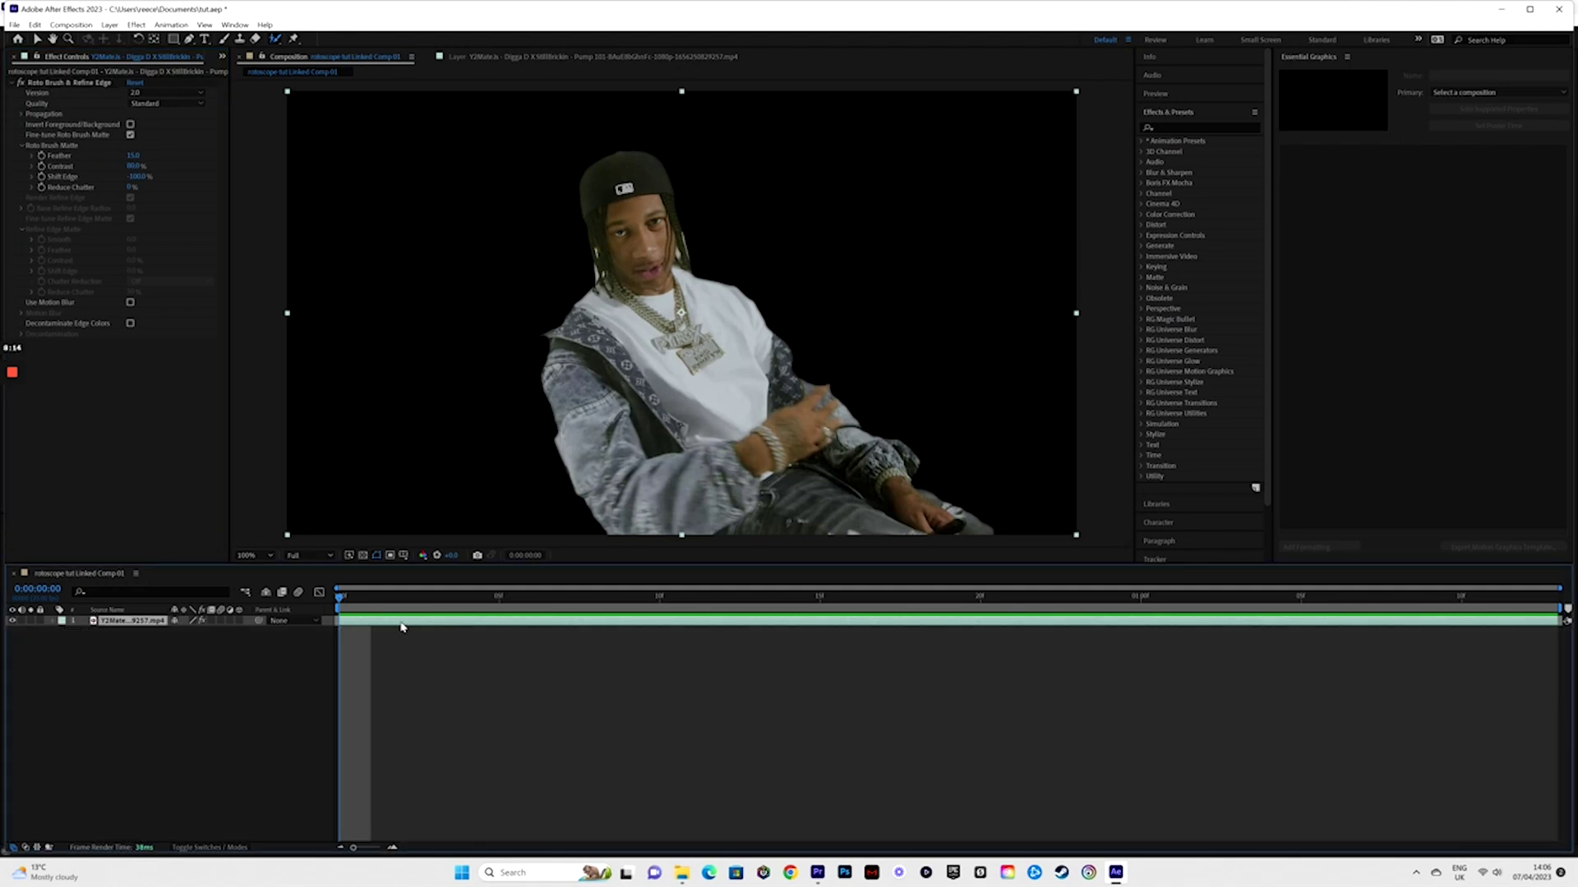
pyautogui.hotkey('ctrl', 'd')
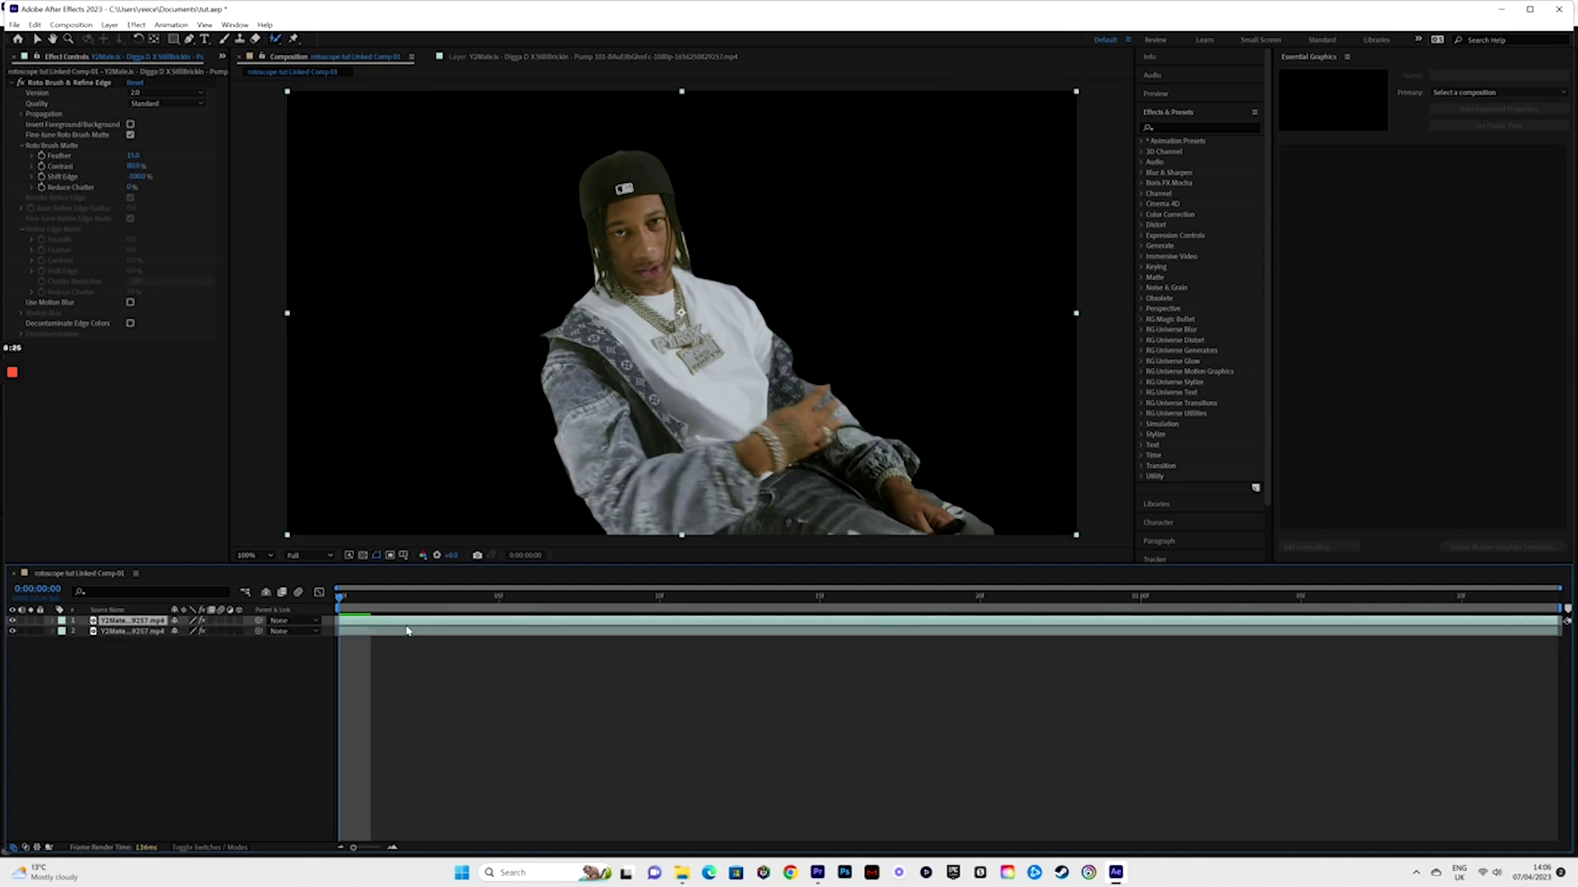
# Step: Duplicate the lower cutout layer and remove the Roto Brush & Refine Edge effect from the bottommost copy to restore the full background
pyautogui.click(406, 630)
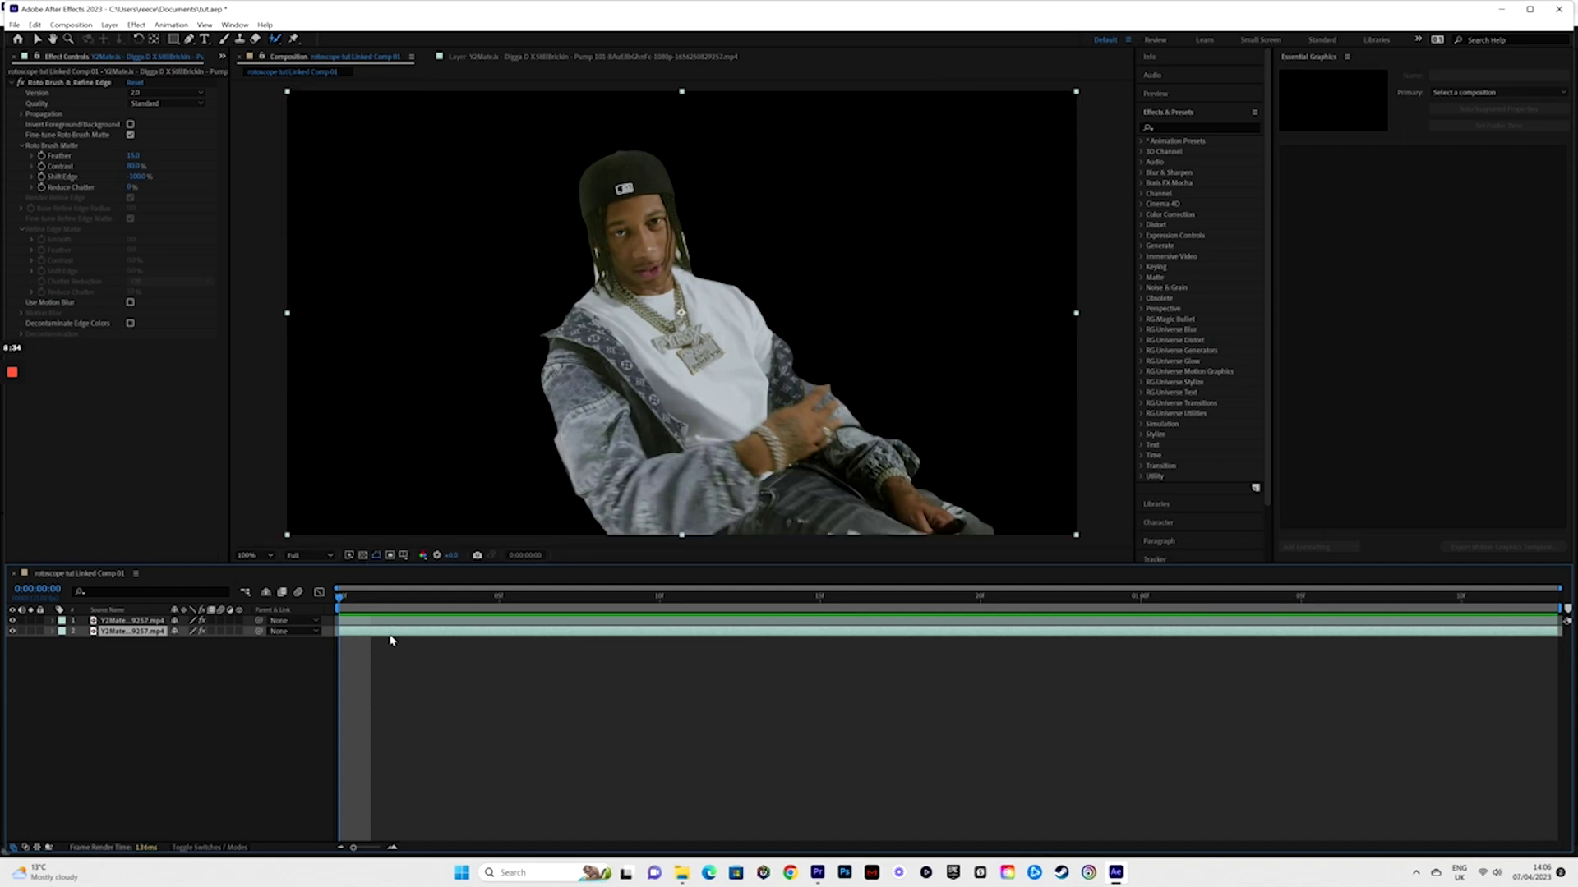
pyautogui.hotkey('ctrl', 'd')
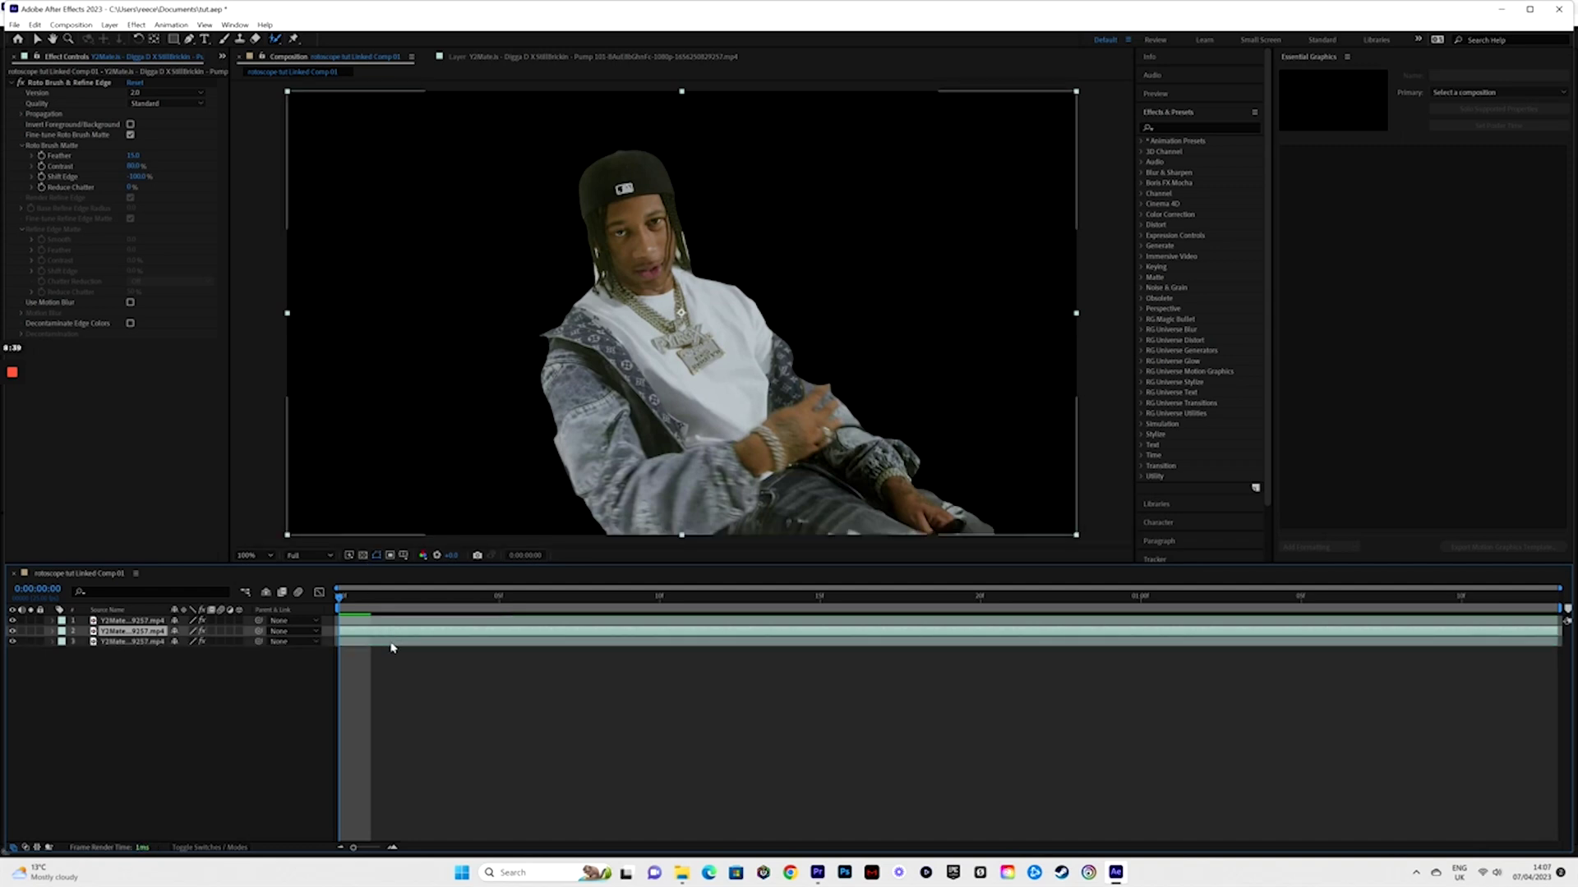
pyautogui.click(389, 641)
pyautogui.click(71, 92)
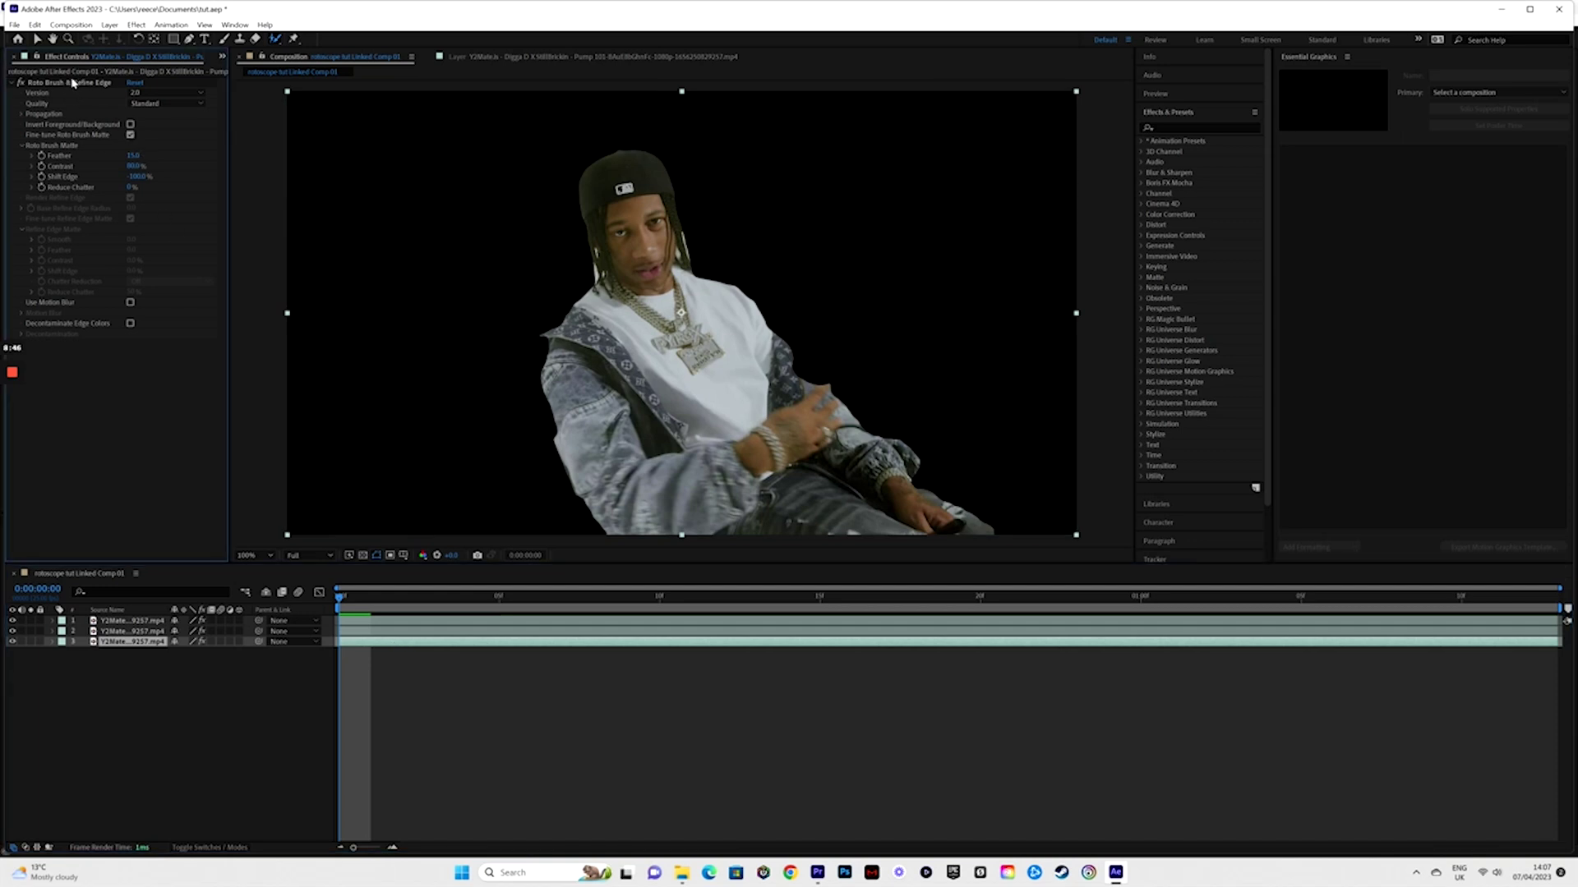
pyautogui.click(73, 82)
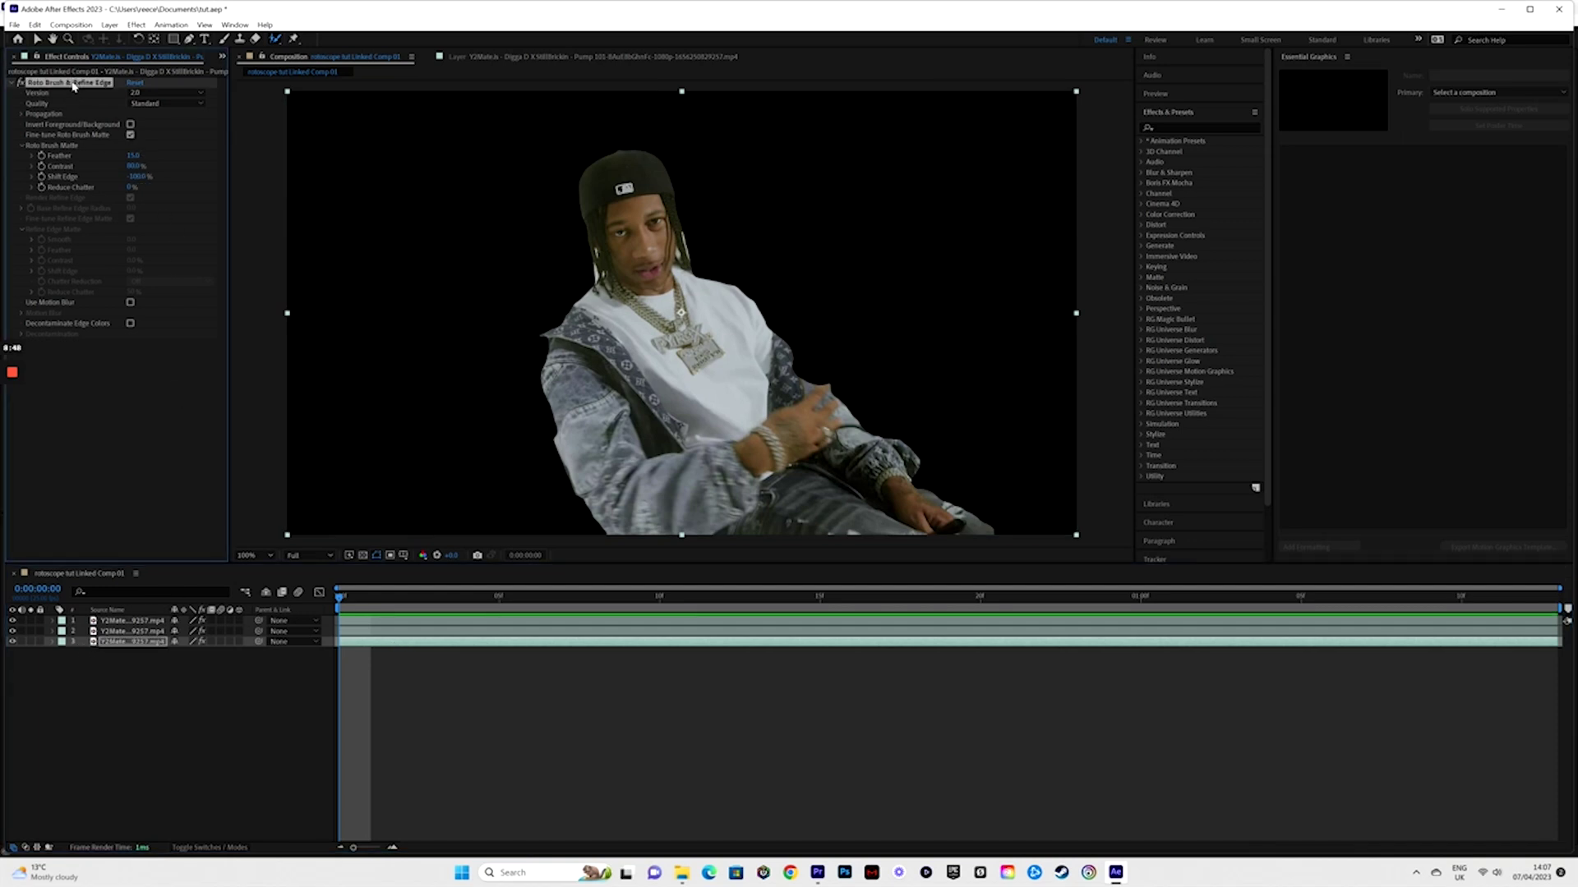
pyautogui.press('Delete')
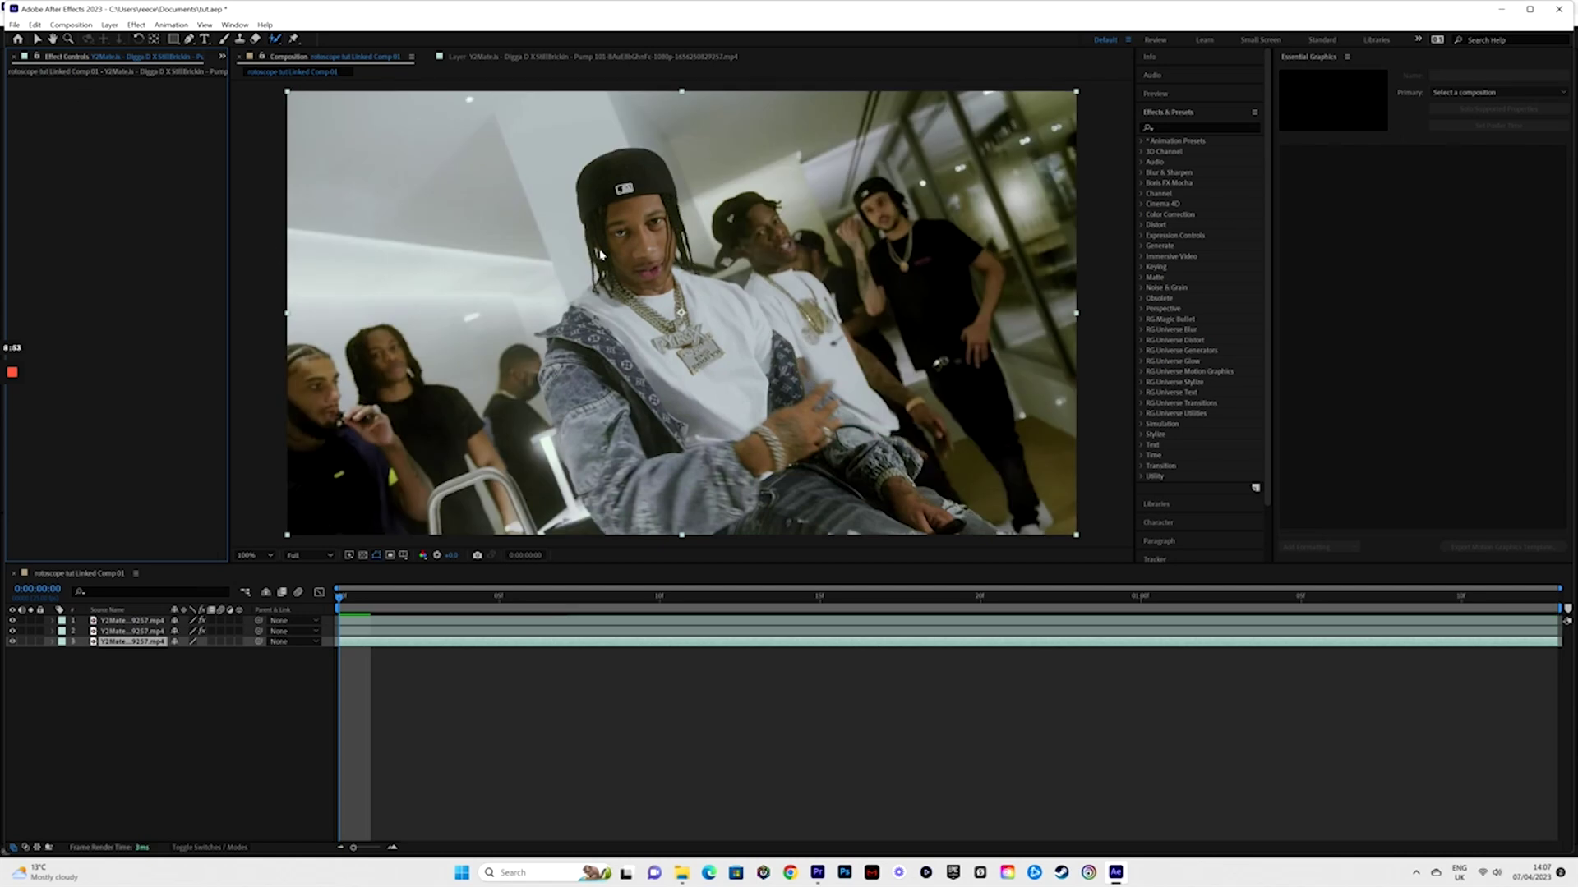
pyautogui.hotkey('ctrl', 'z')
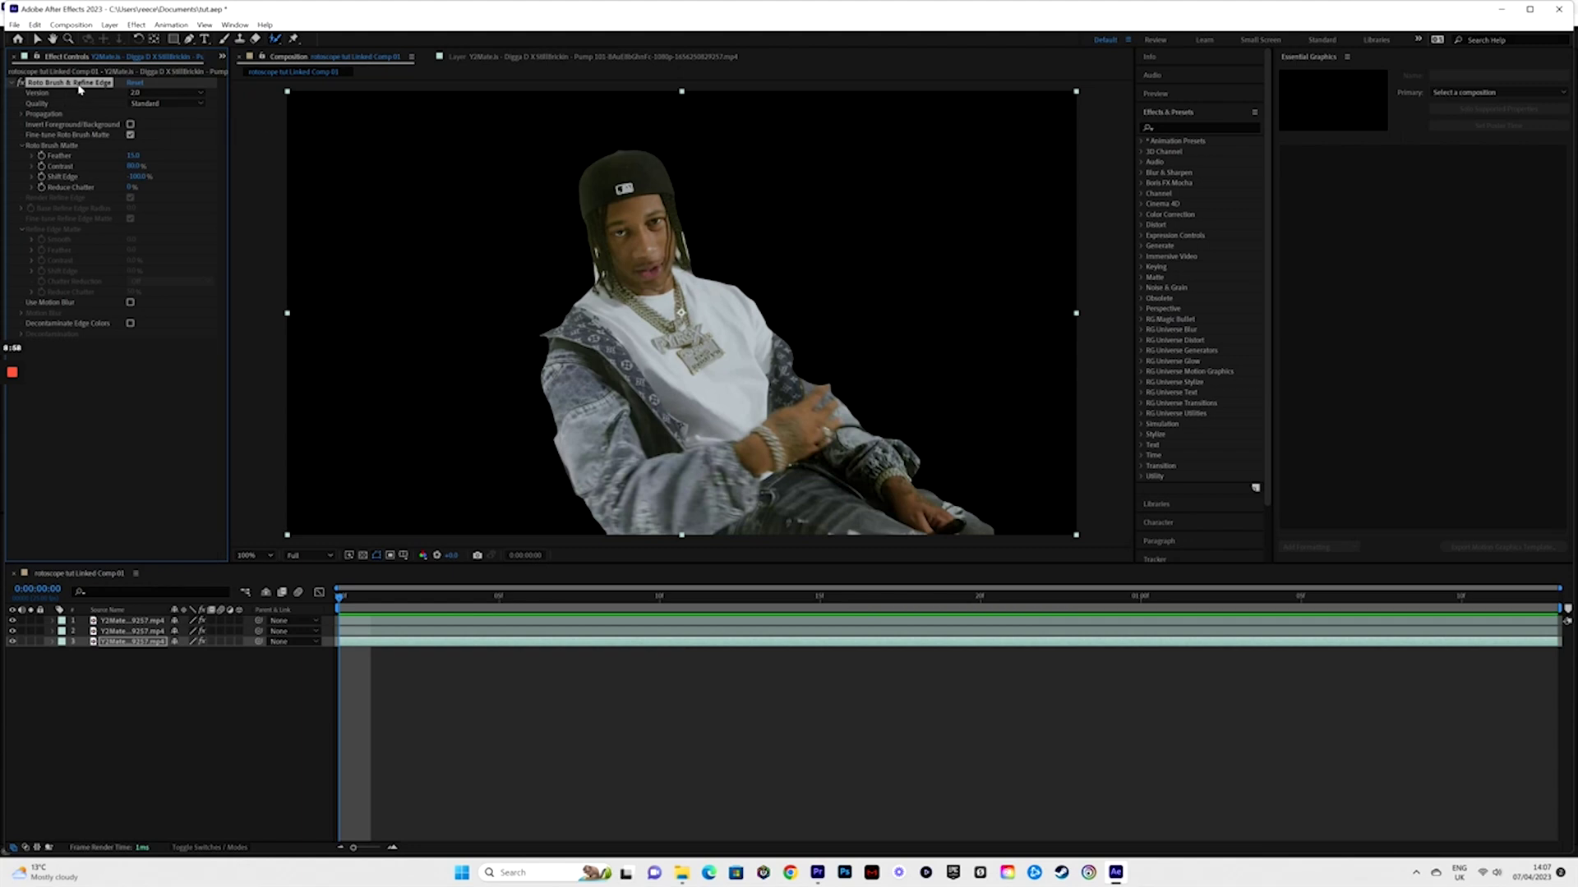
pyautogui.press('Delete')
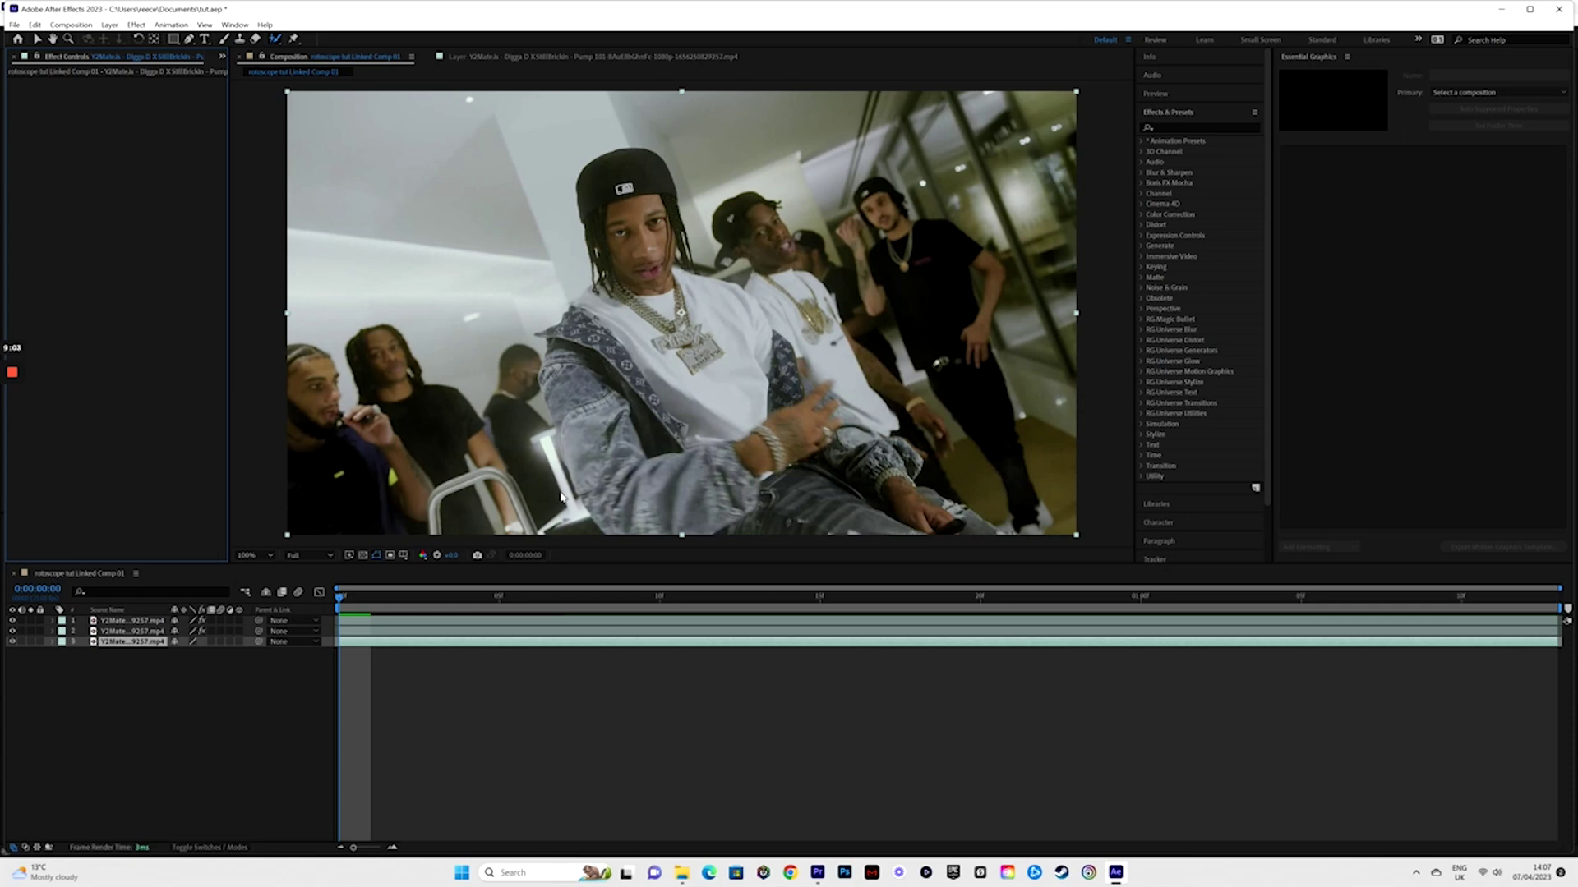
# Step: Enable motion blur on the middle cutout layer and for the composition
pyautogui.moveTo(353, 597)
pyautogui.mouseDown()
pyautogui.moveTo(943, 596)
pyautogui.moveTo(352, 581)
pyautogui.mouseUp()
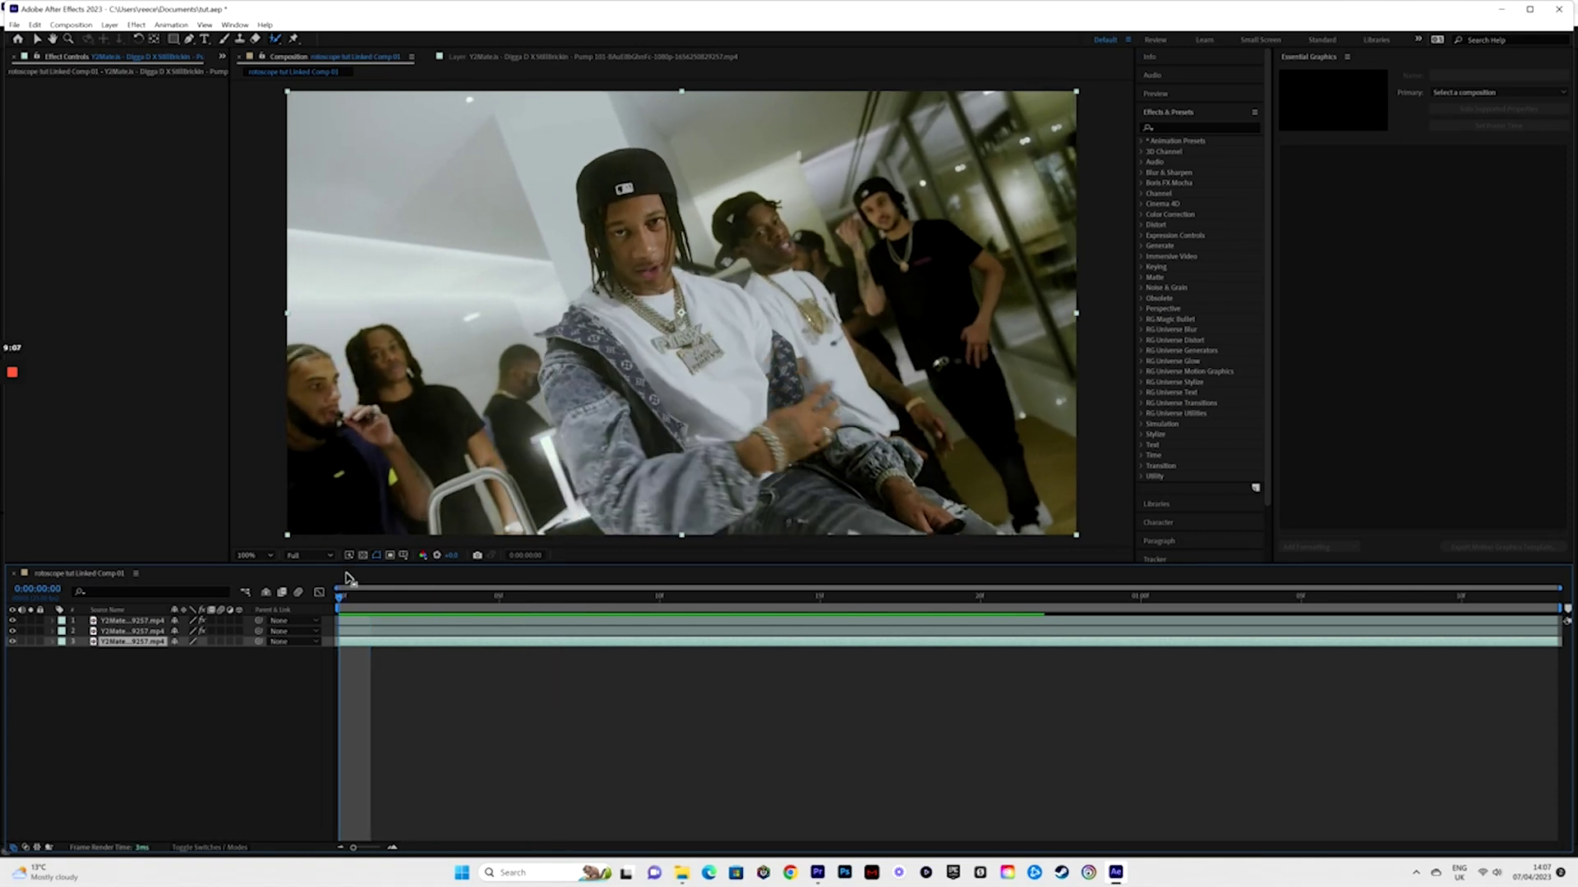
pyautogui.click(220, 632)
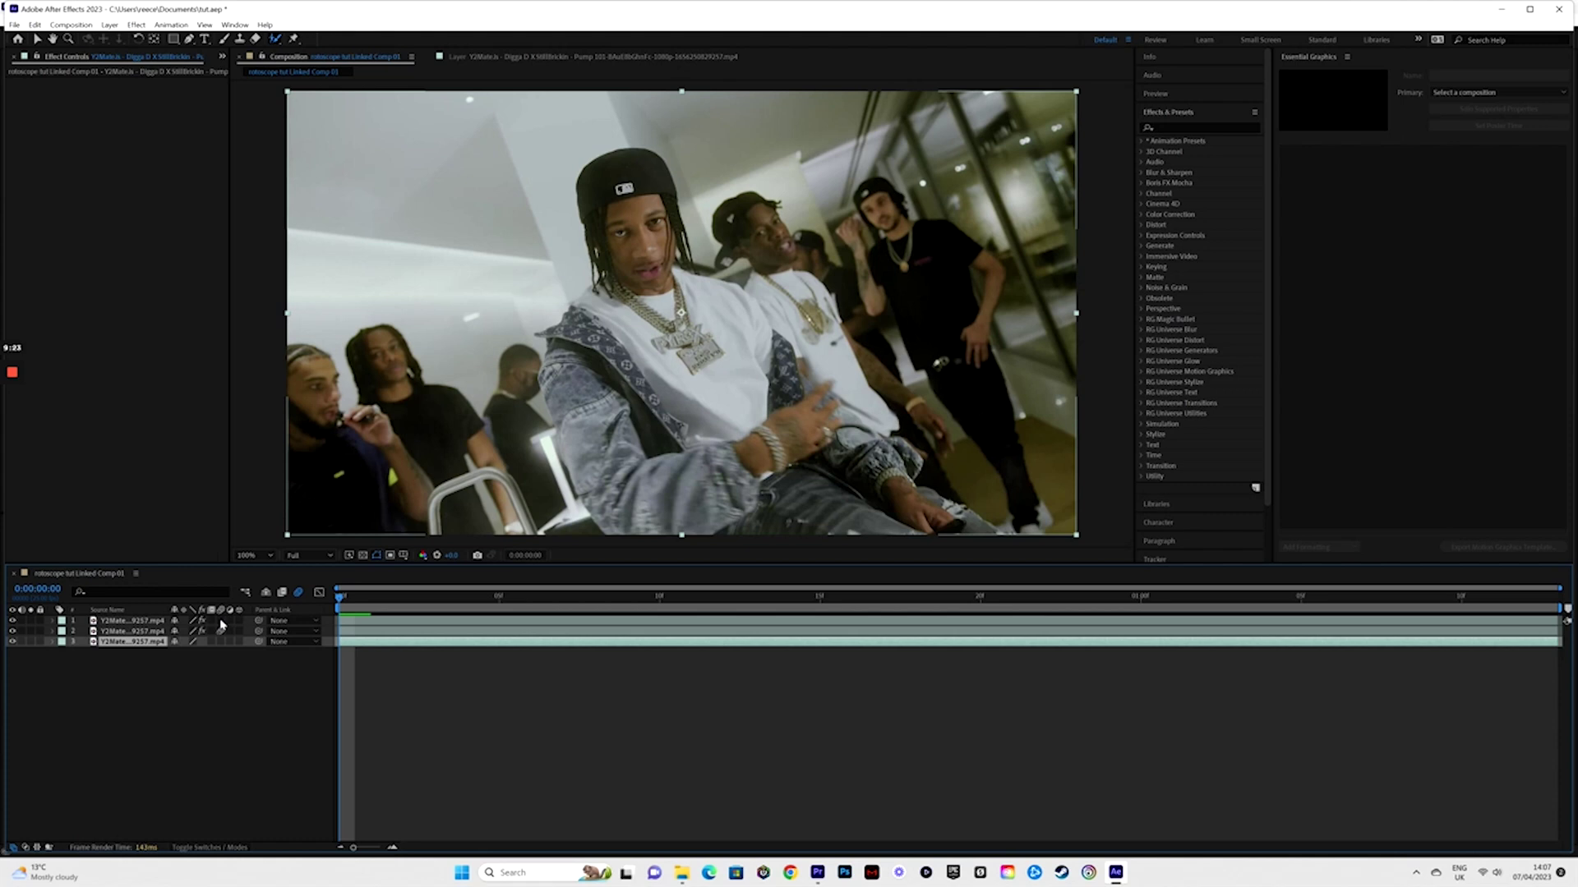
# Step: Reveal the middle layer's Transform properties and enable Position and Scale keyframing at the first frame
pyautogui.click(52, 631)
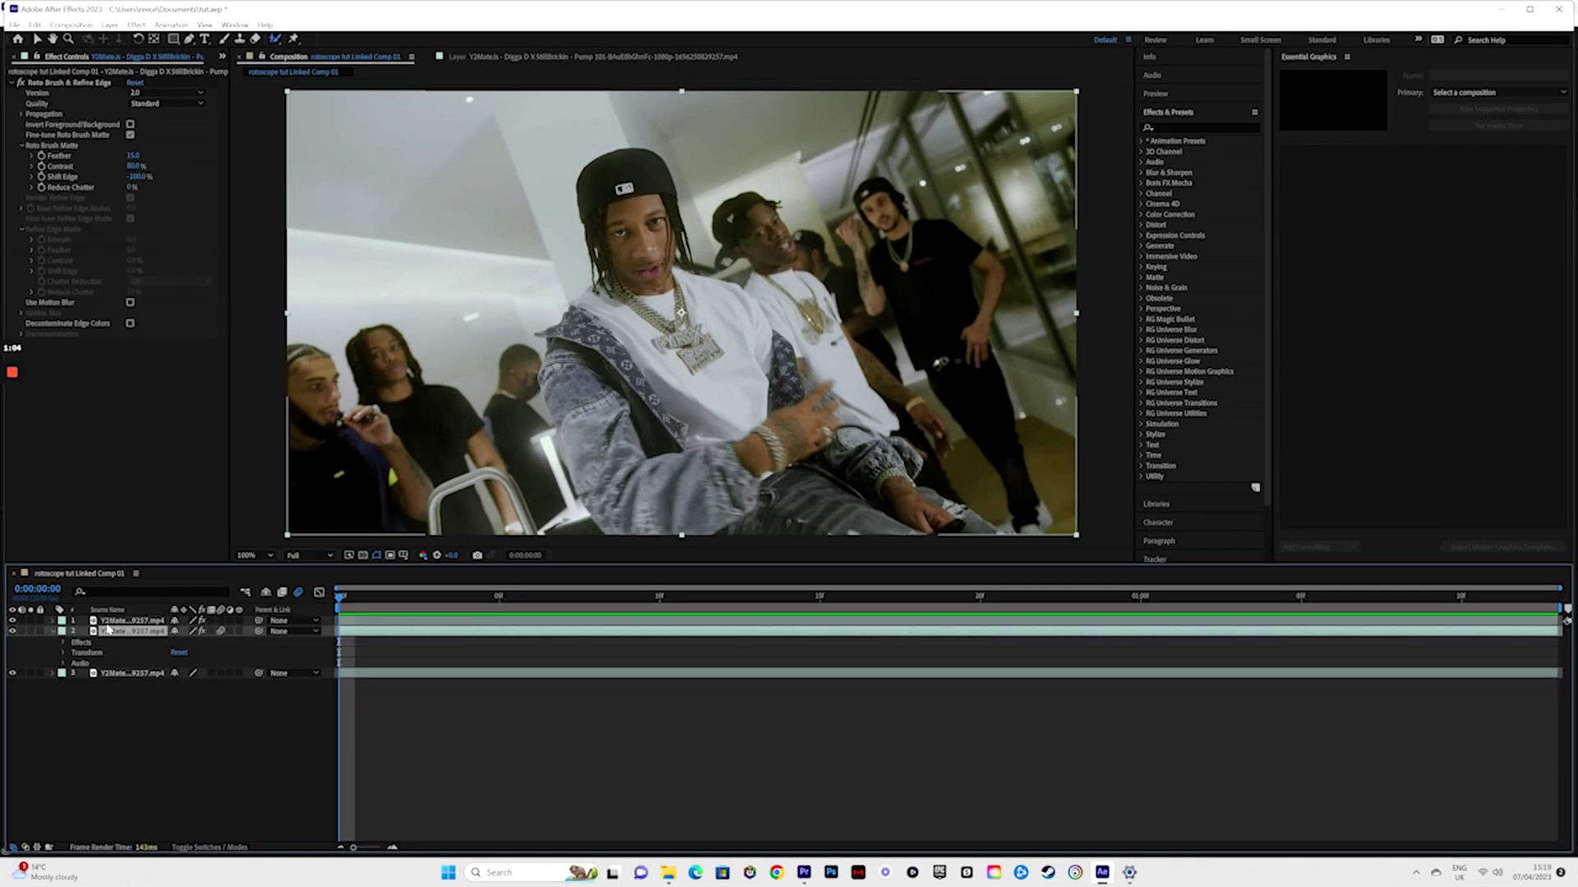
pyautogui.click(63, 654)
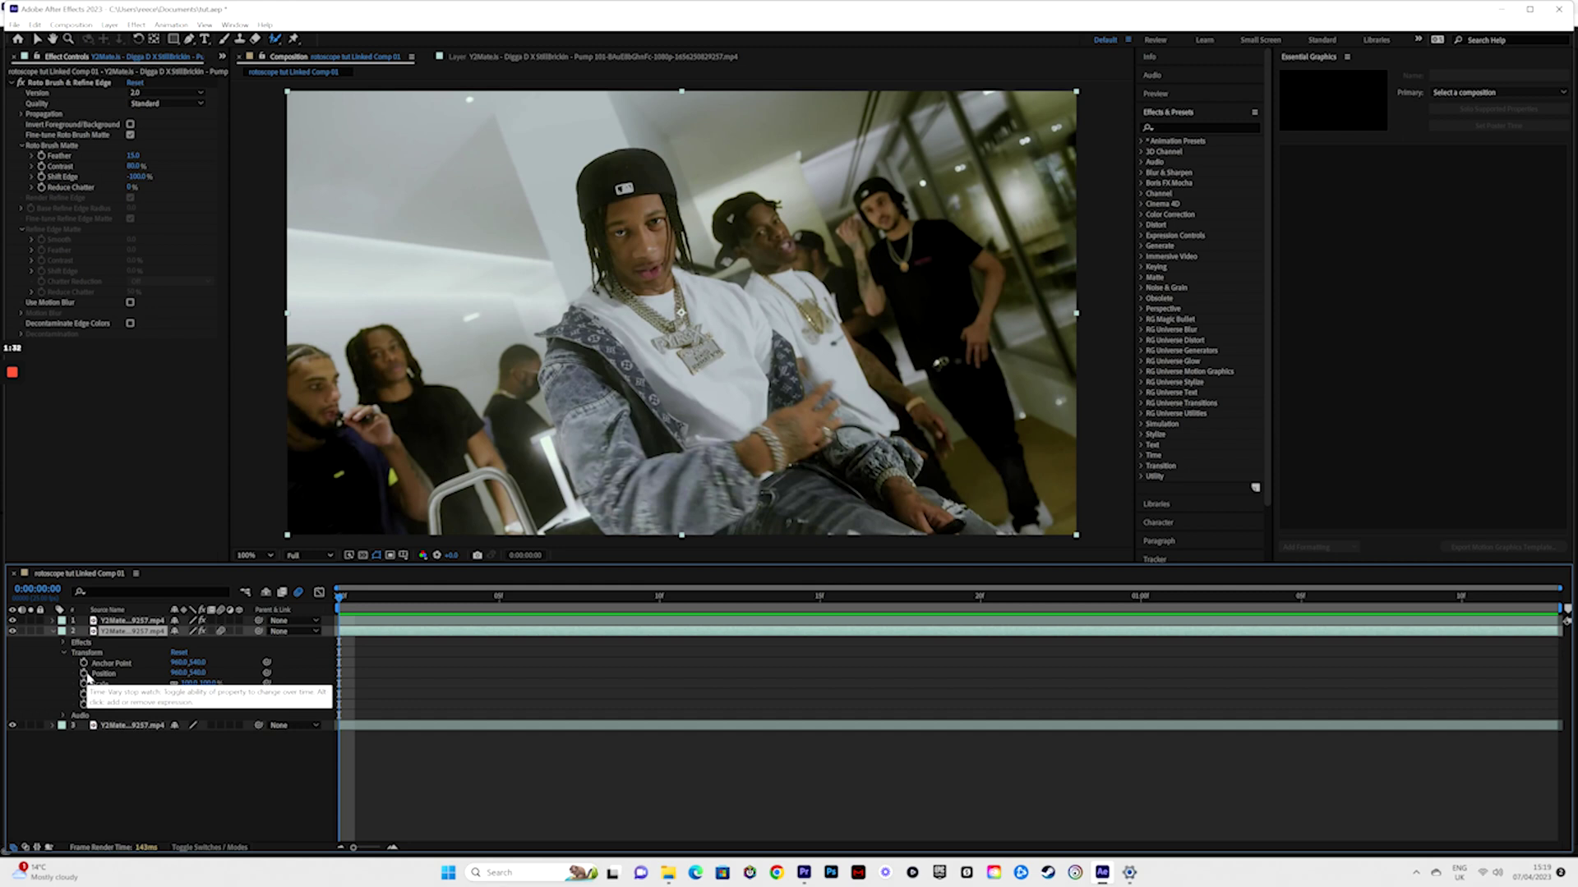
pyautogui.click(83, 673)
pyautogui.click(84, 684)
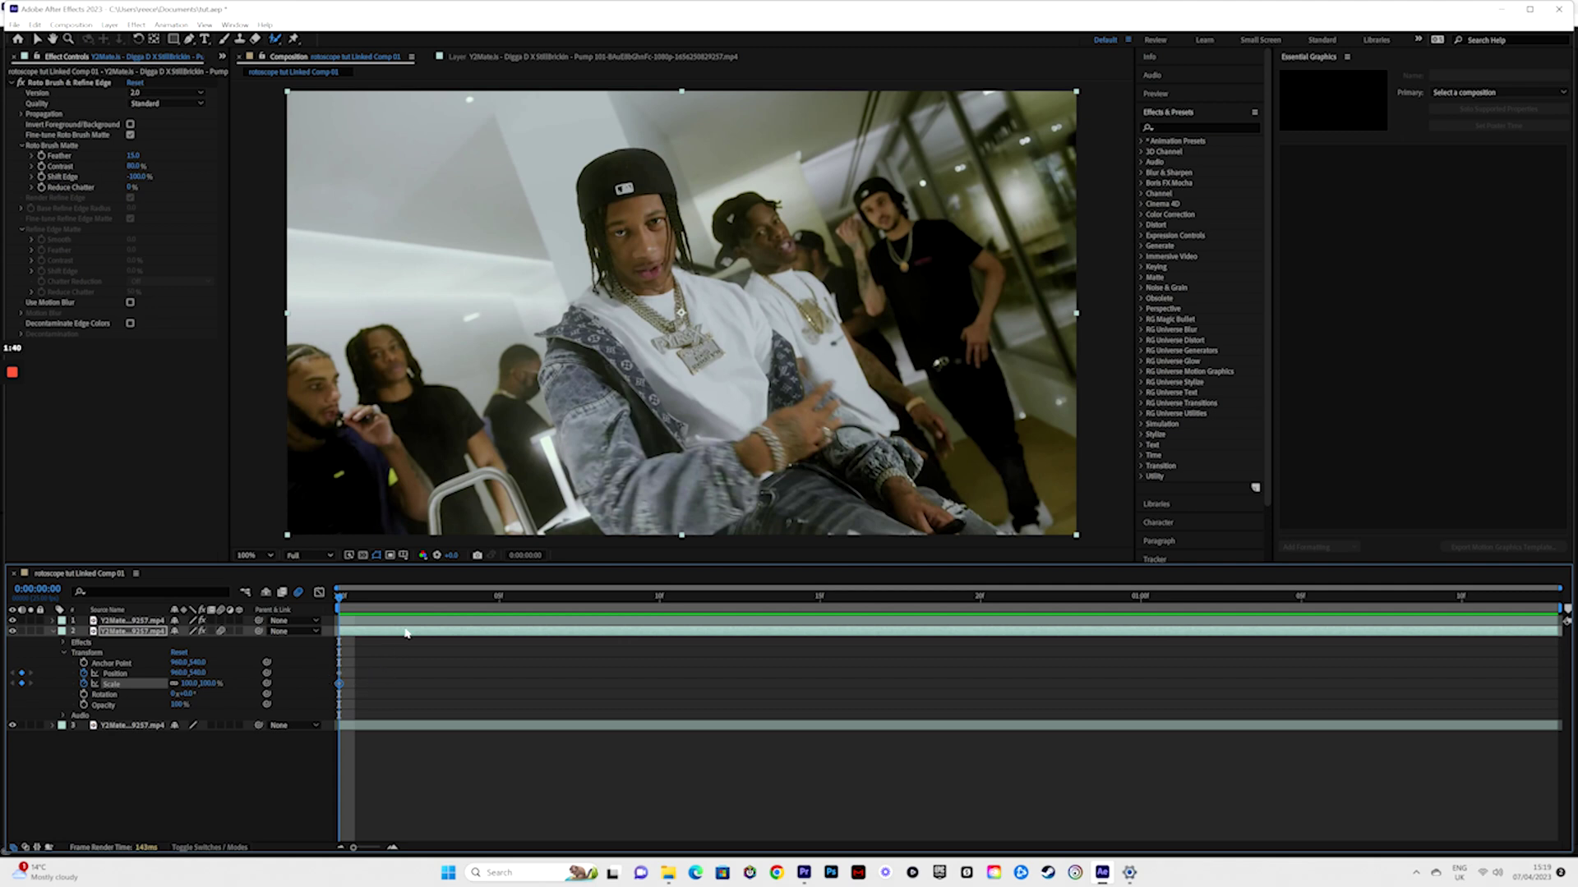
# Step: Try sliding the middle cutout to the performer's right-hand side of the frame at frame 5, and preview the motion
pyautogui.click(498, 599)
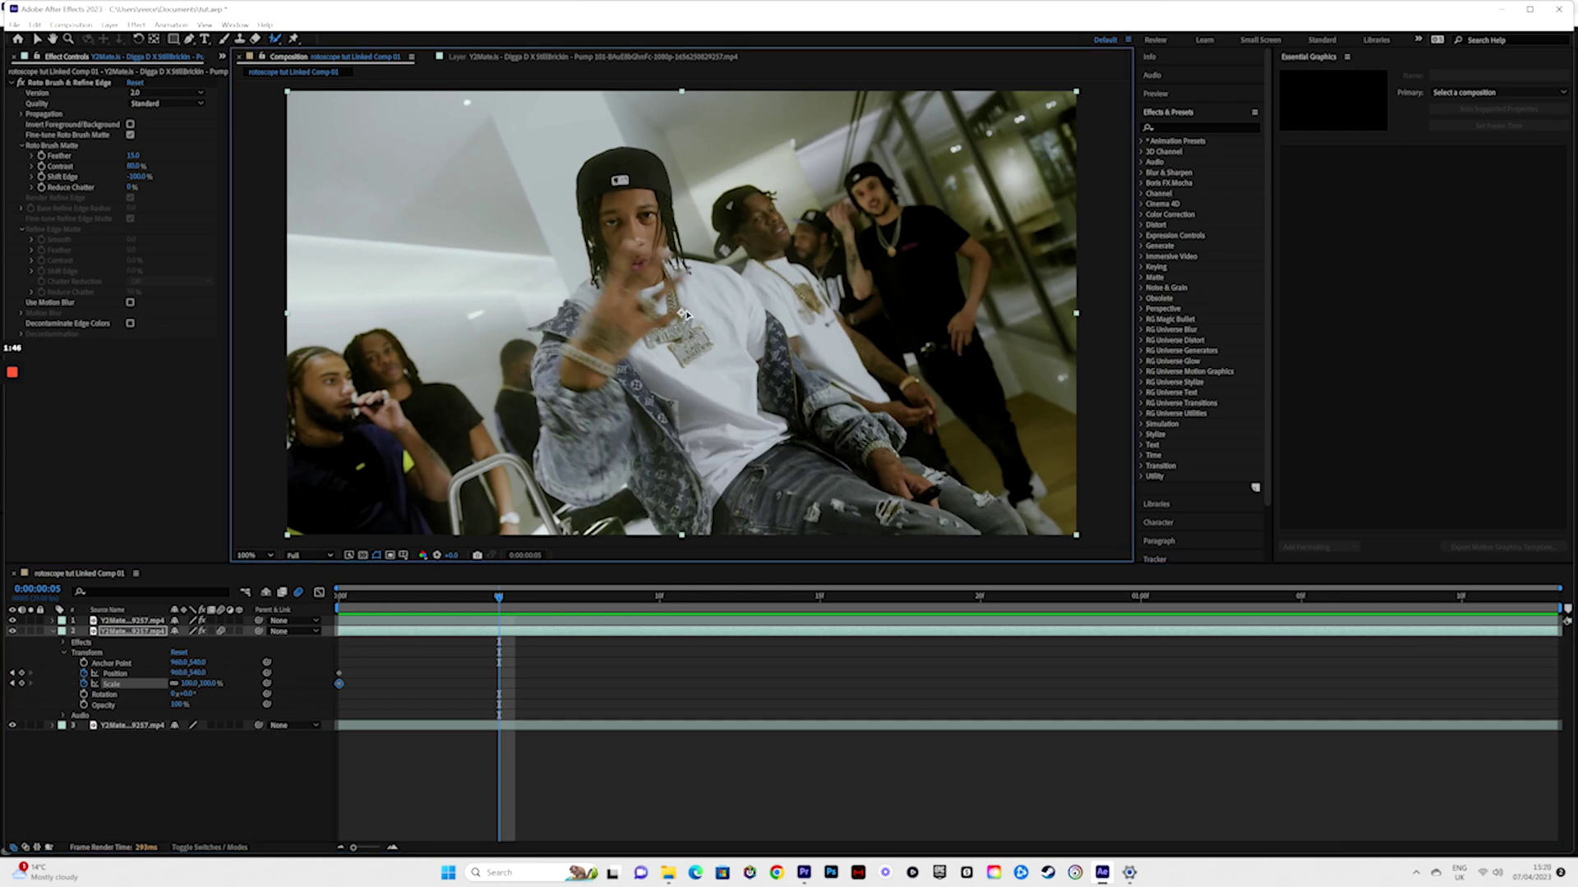
pyautogui.moveTo(686, 318); pyautogui.dragTo(895, 322)
pyautogui.press('space')
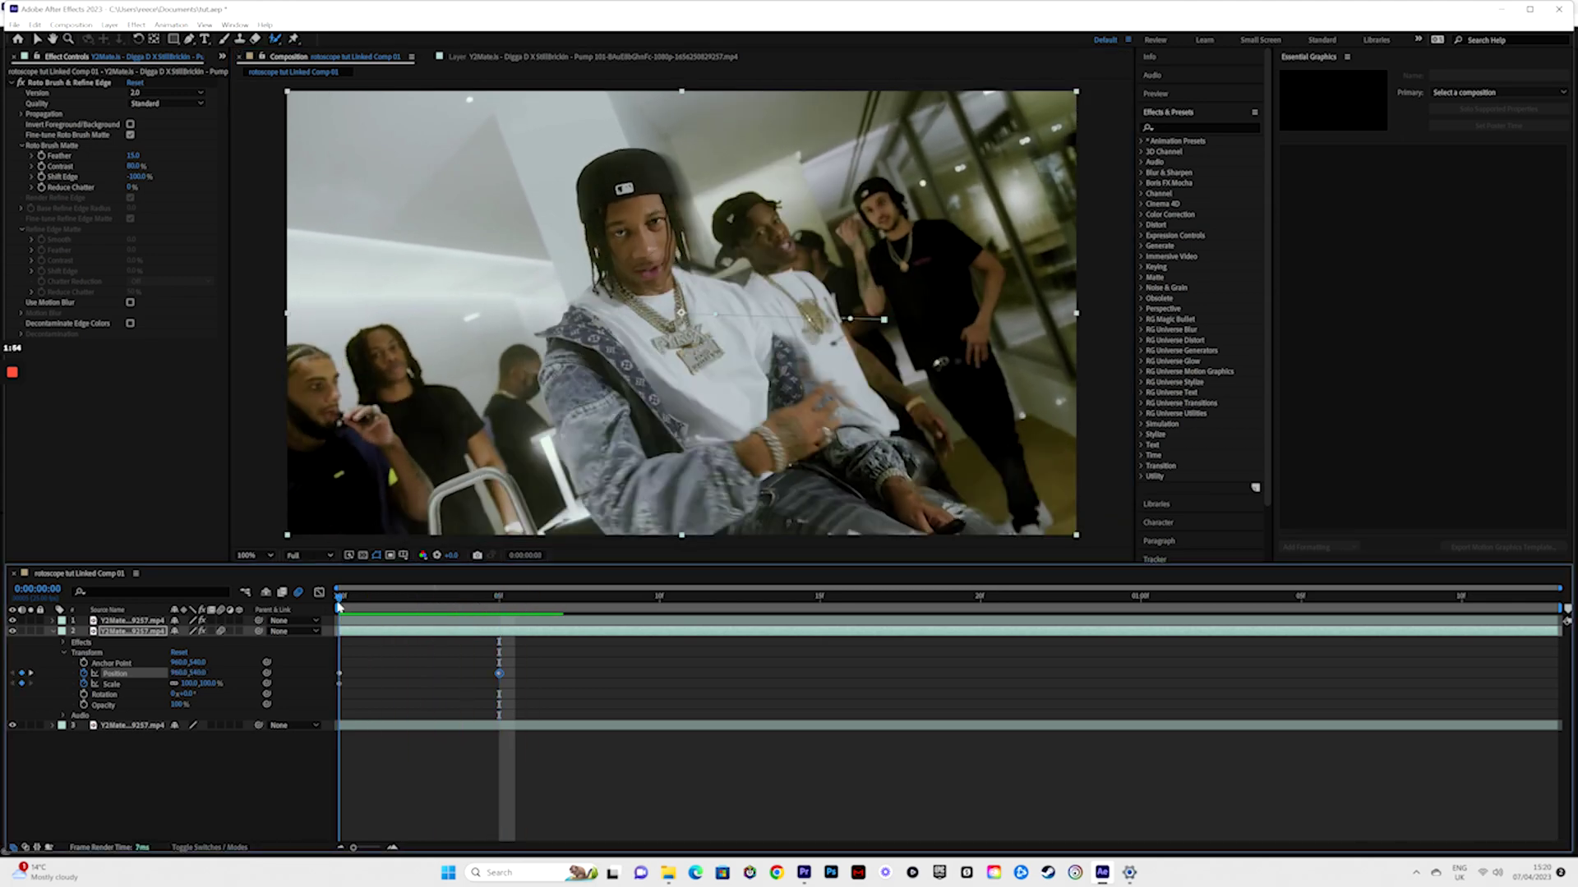
pyautogui.click(336, 606)
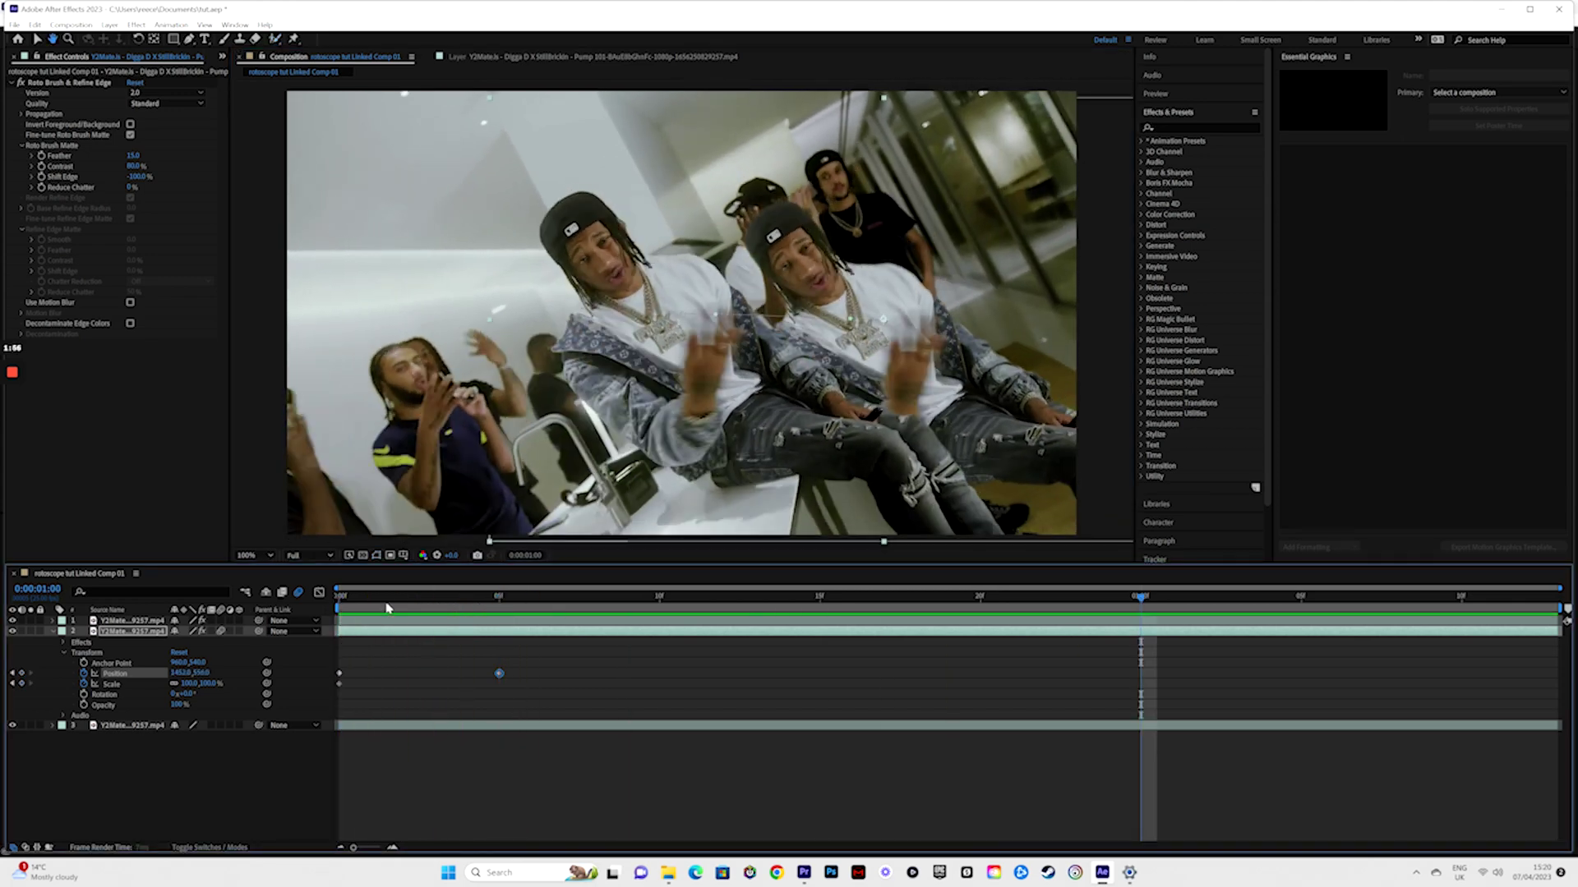
# Step: At frame 10, move the middle cutout down and left to position about 379, 761, and preview the slide
pyautogui.click(662, 604)
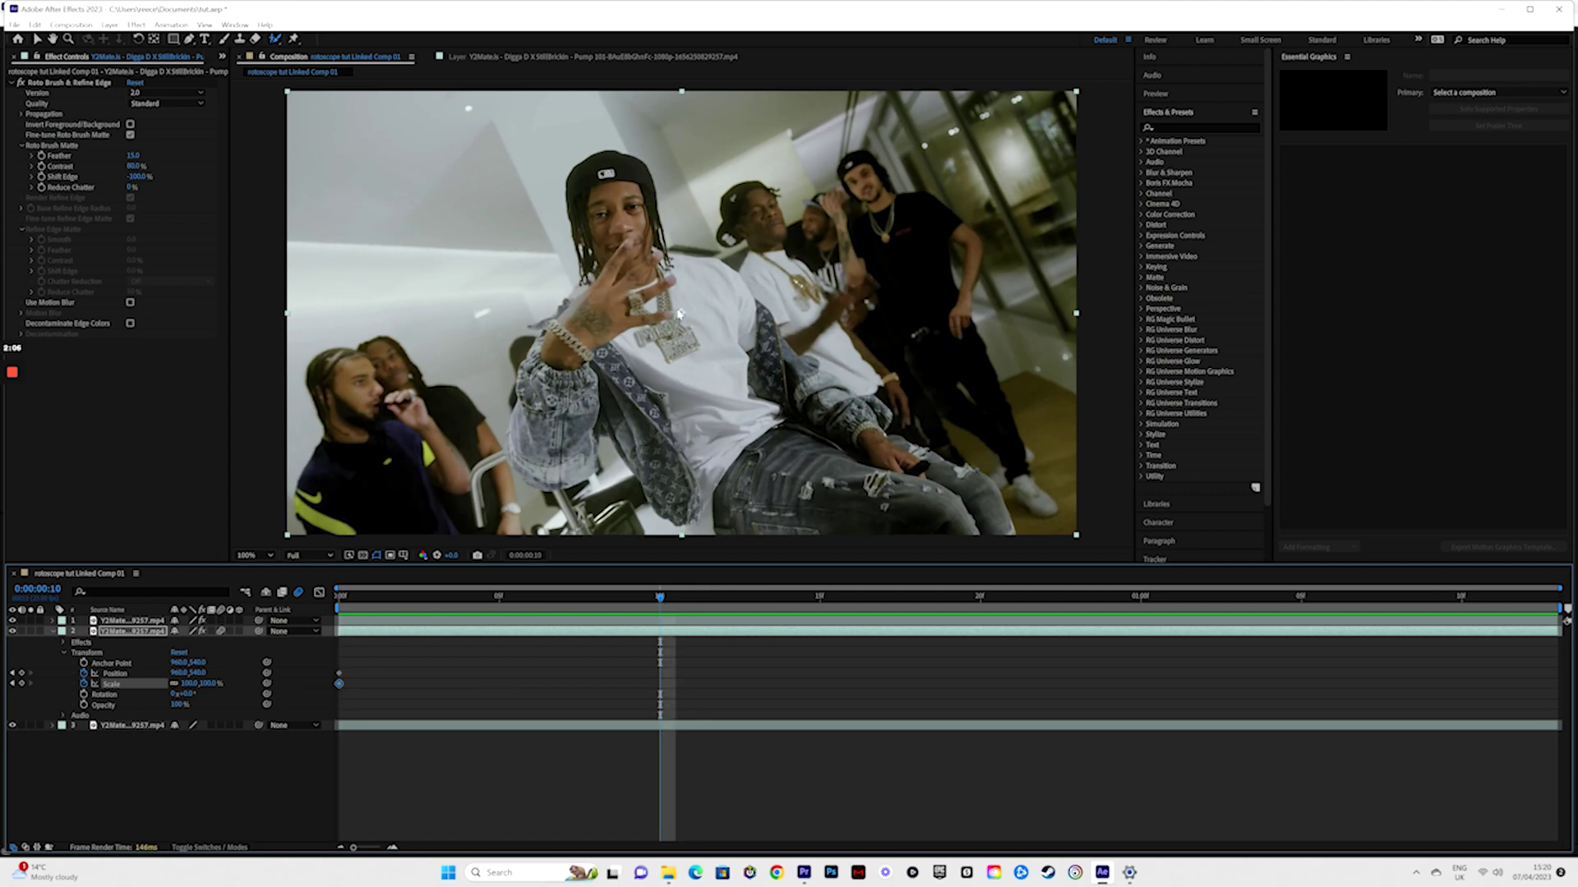
pyautogui.moveTo(678, 313); pyautogui.dragTo(442, 403)
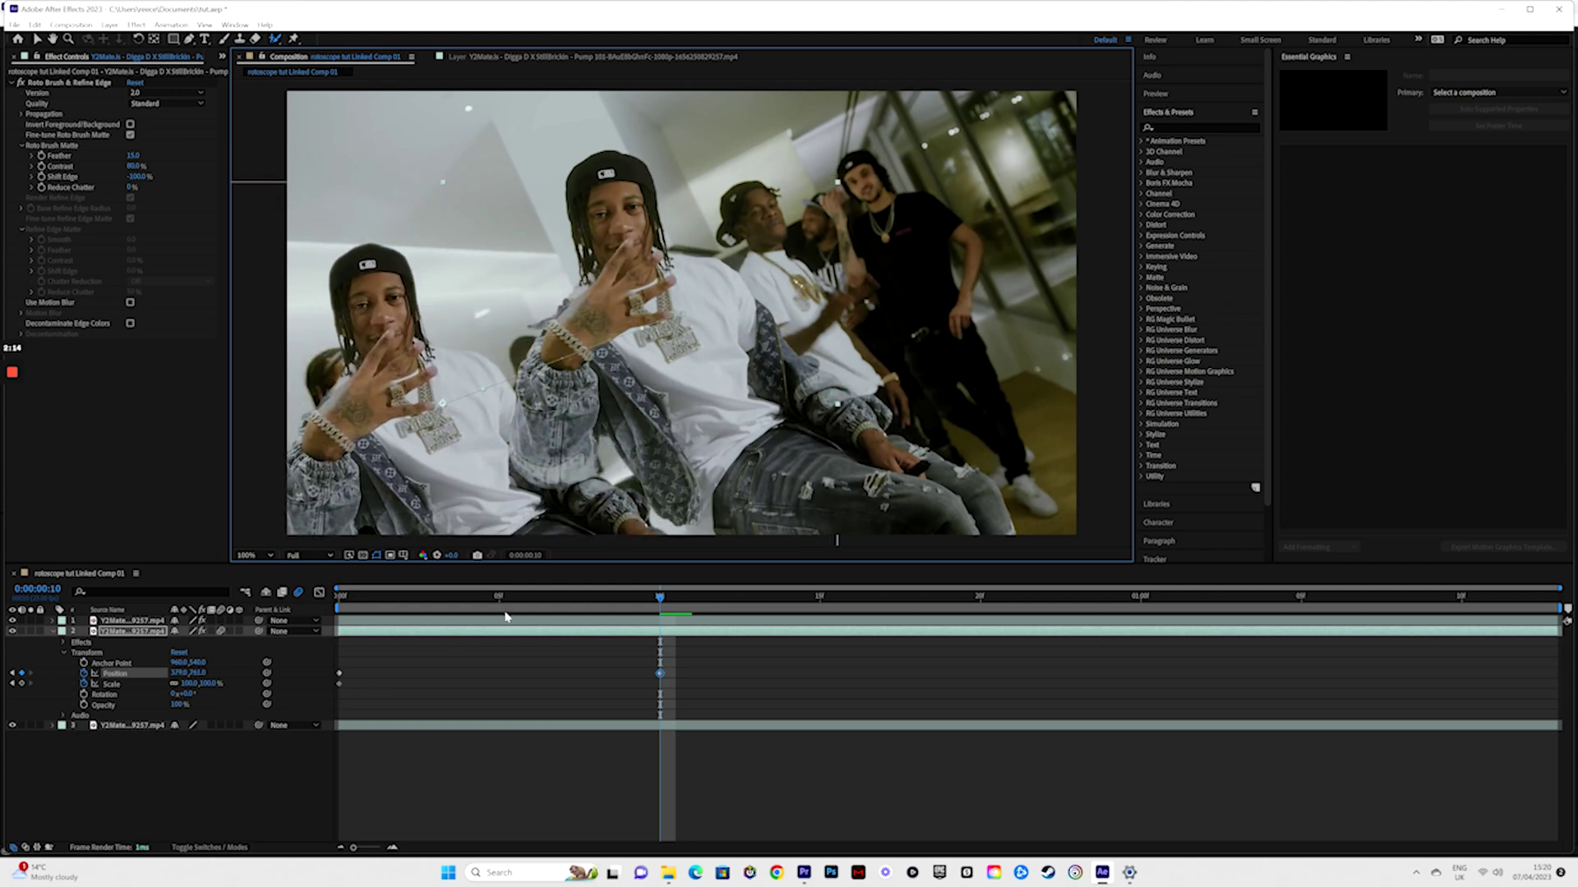
pyautogui.moveTo(400, 596); pyautogui.dragTo(341, 595)
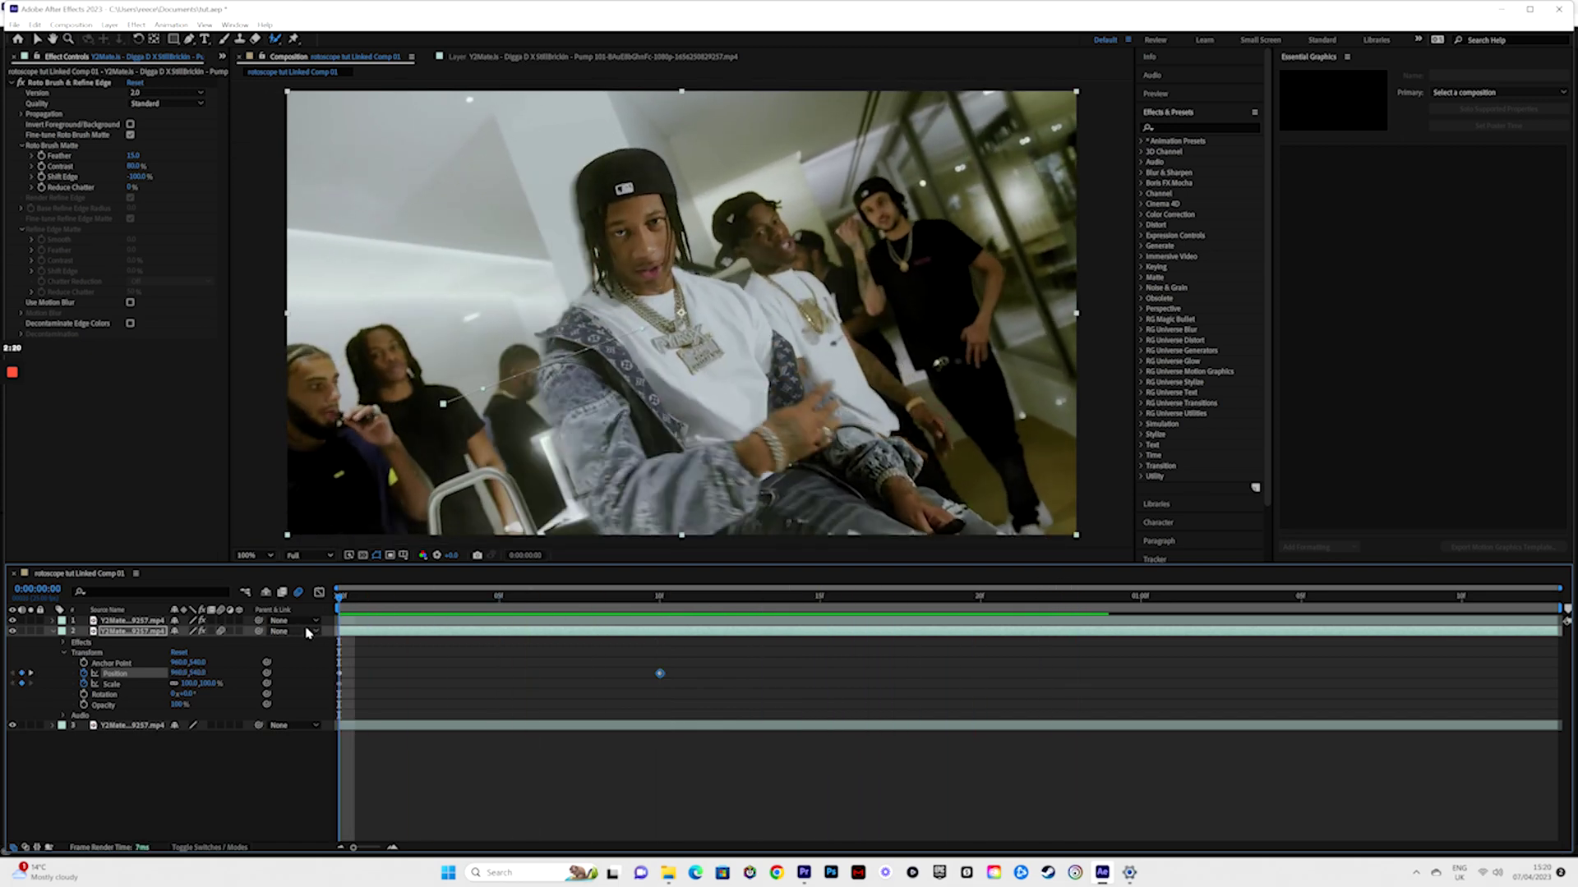
pyautogui.press('space')
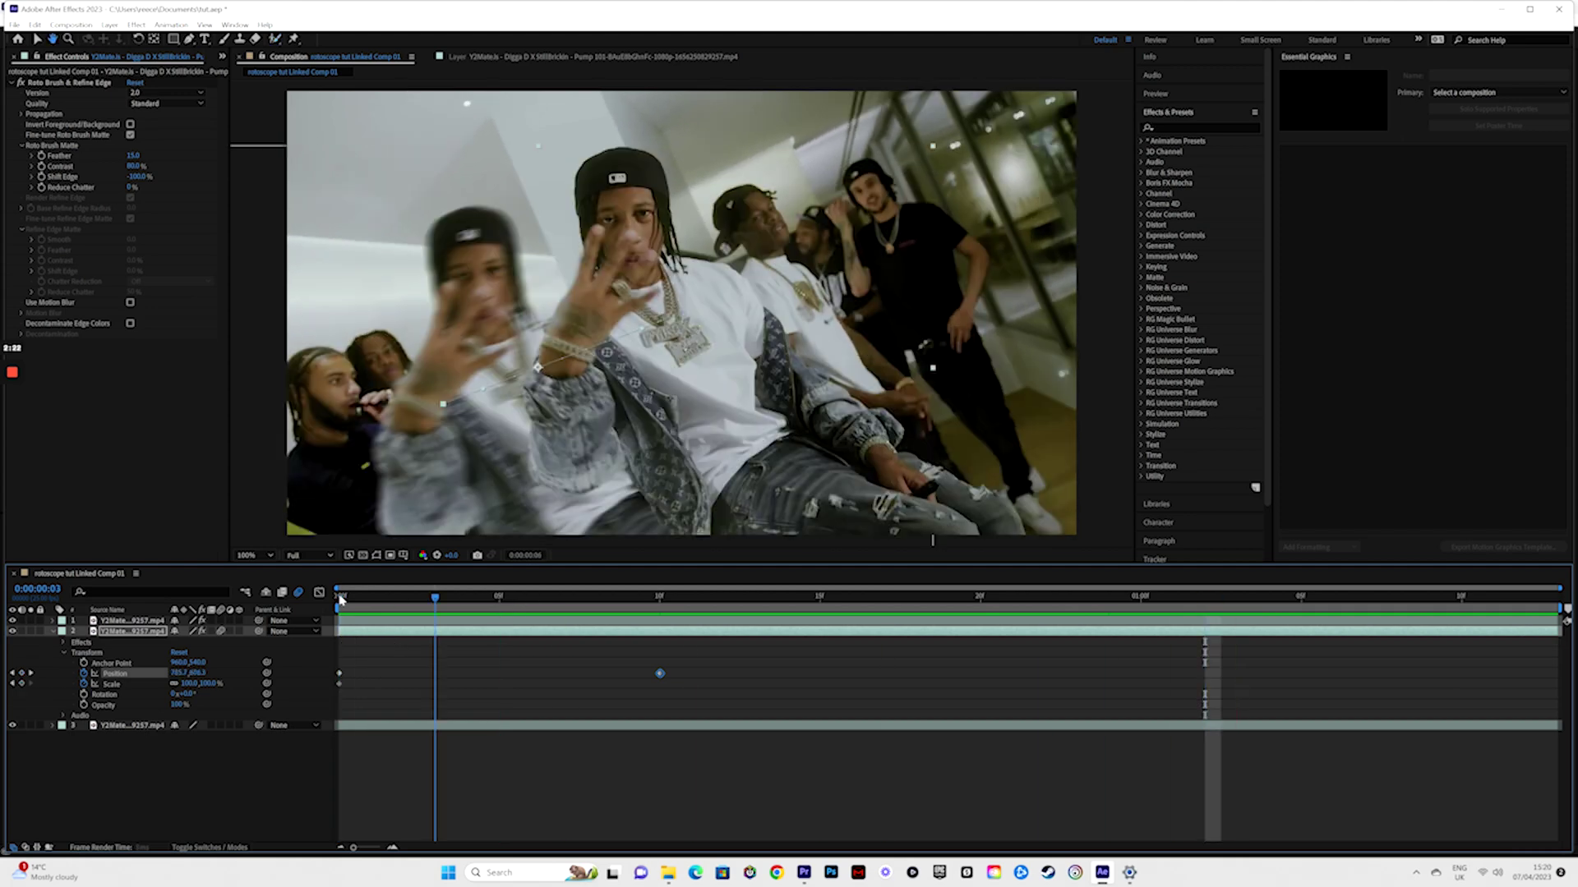
pyautogui.press('space')
pyautogui.press('space')
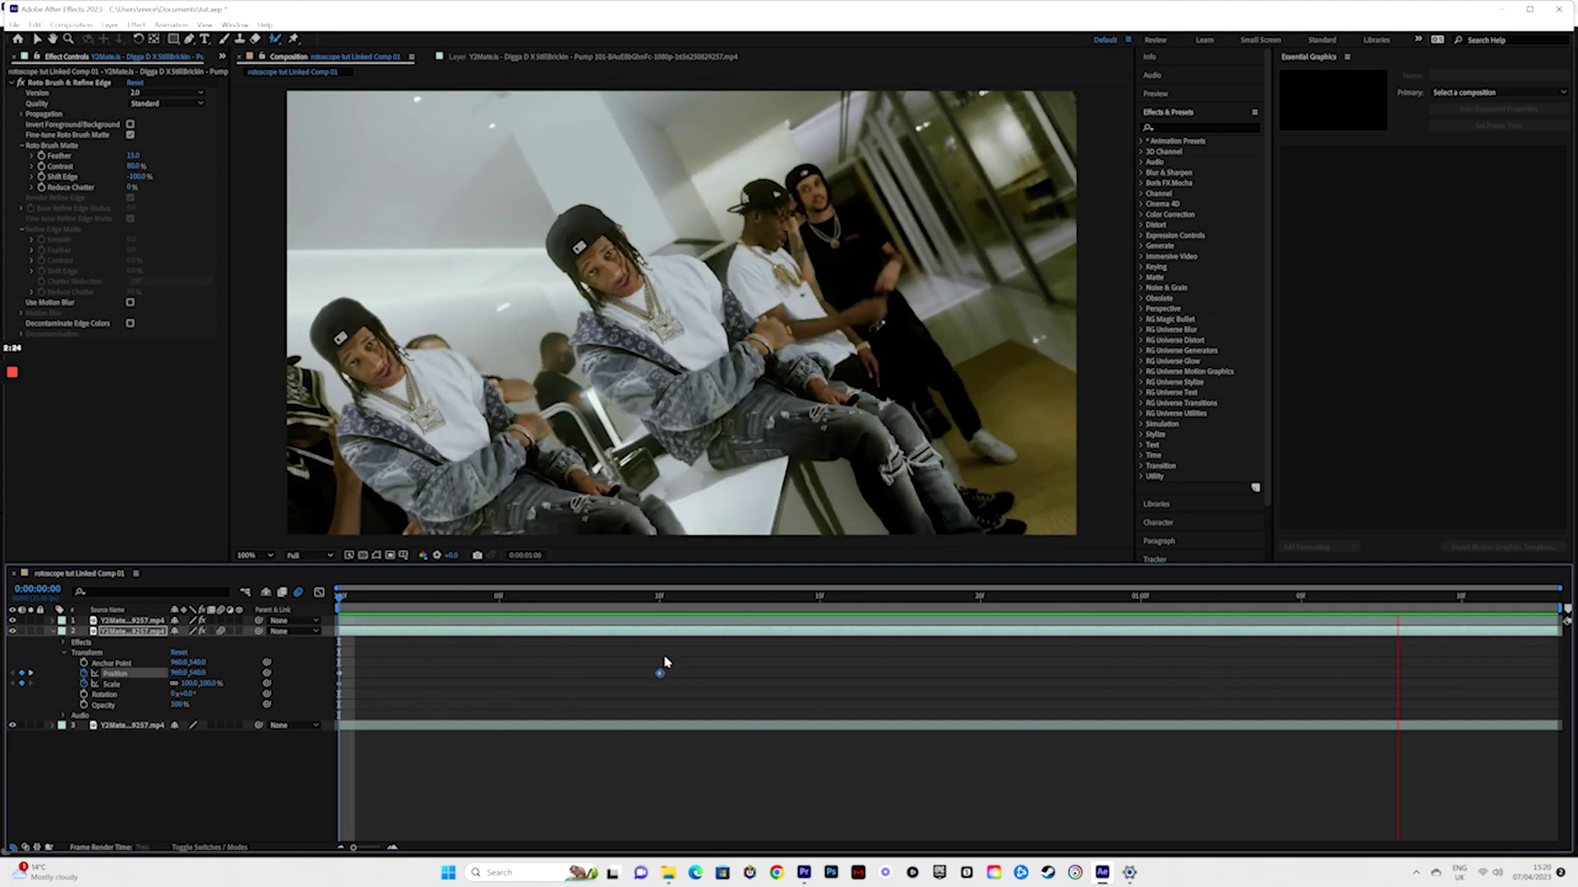
pyautogui.press('space')
# Step: Move the end Position keyframe earlier to frame 7 and play back the faster slide
pyautogui.moveTo(659, 673); pyautogui.dragTo(563, 674)
pyautogui.press('Home')
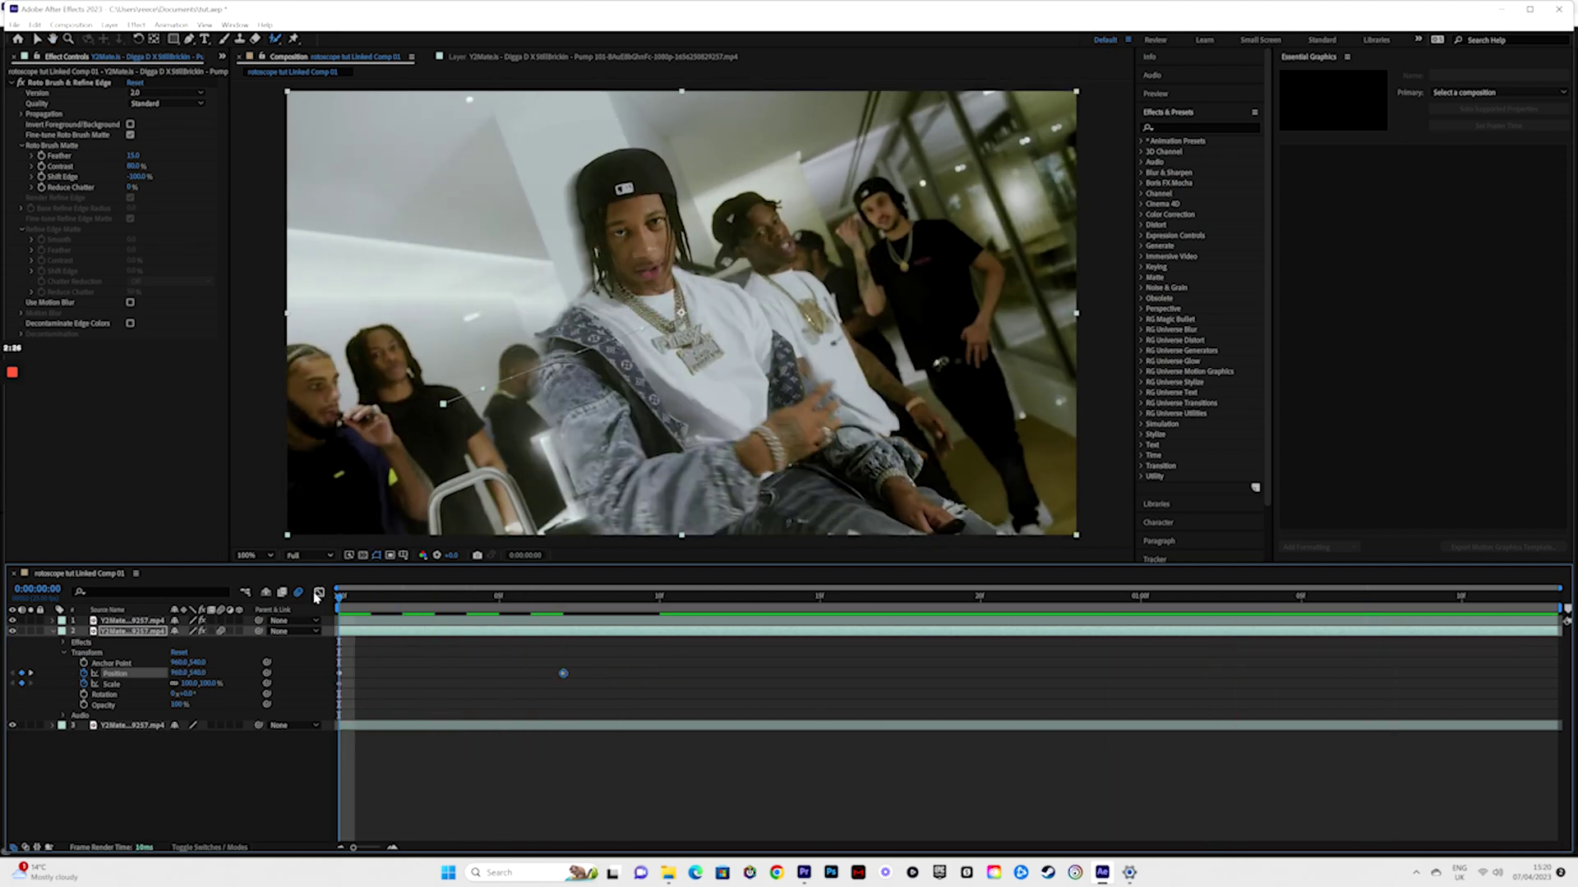
pyautogui.press('space')
pyautogui.press('space')
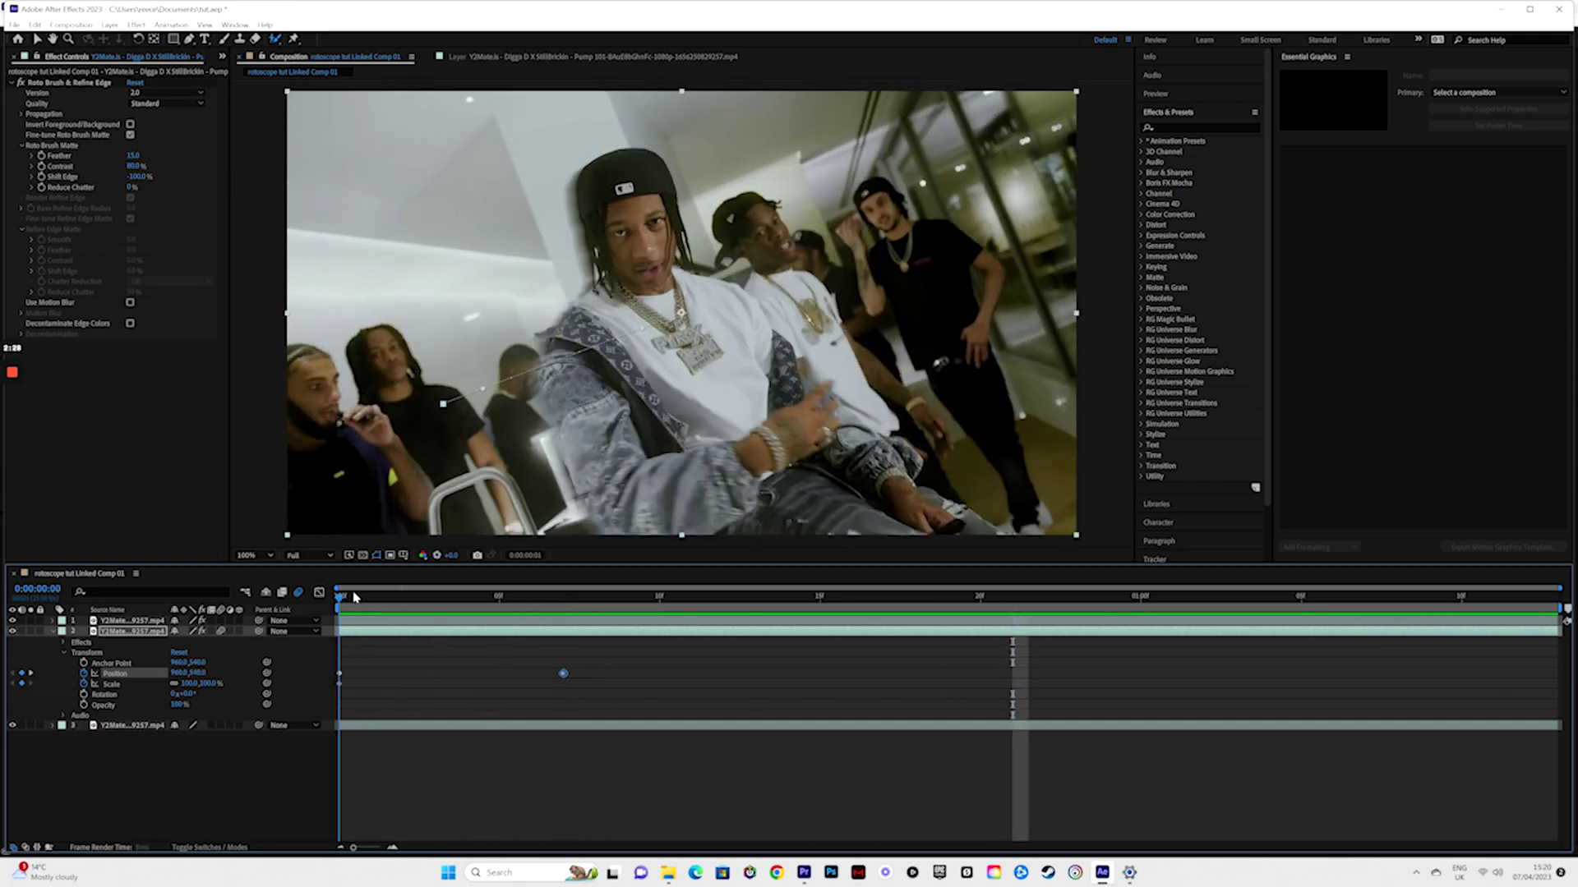
pyautogui.press('space')
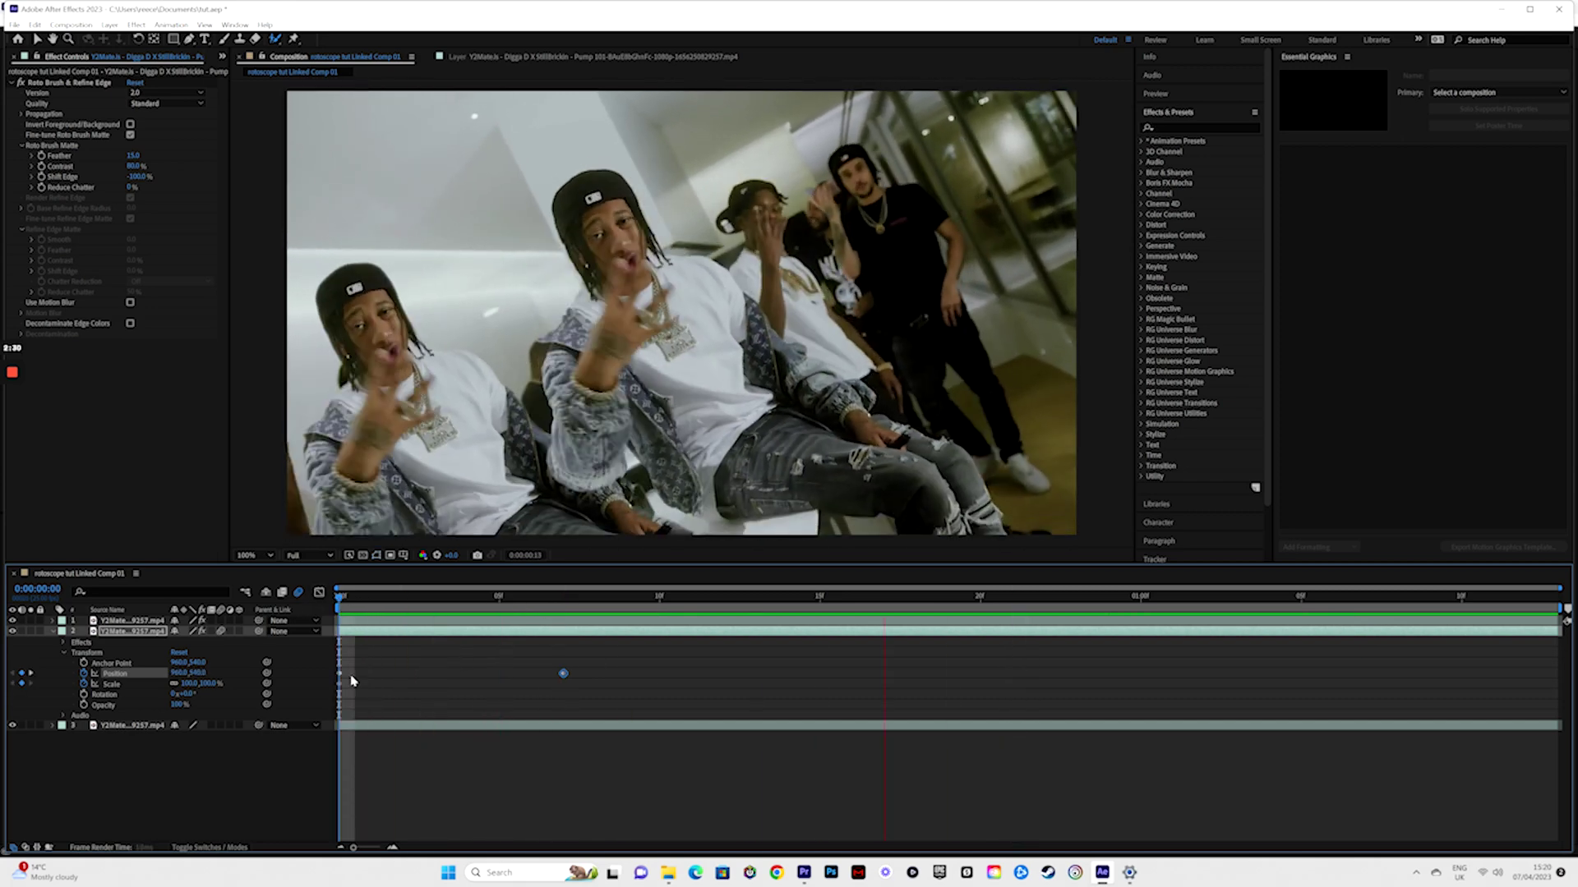
pyautogui.press('space')
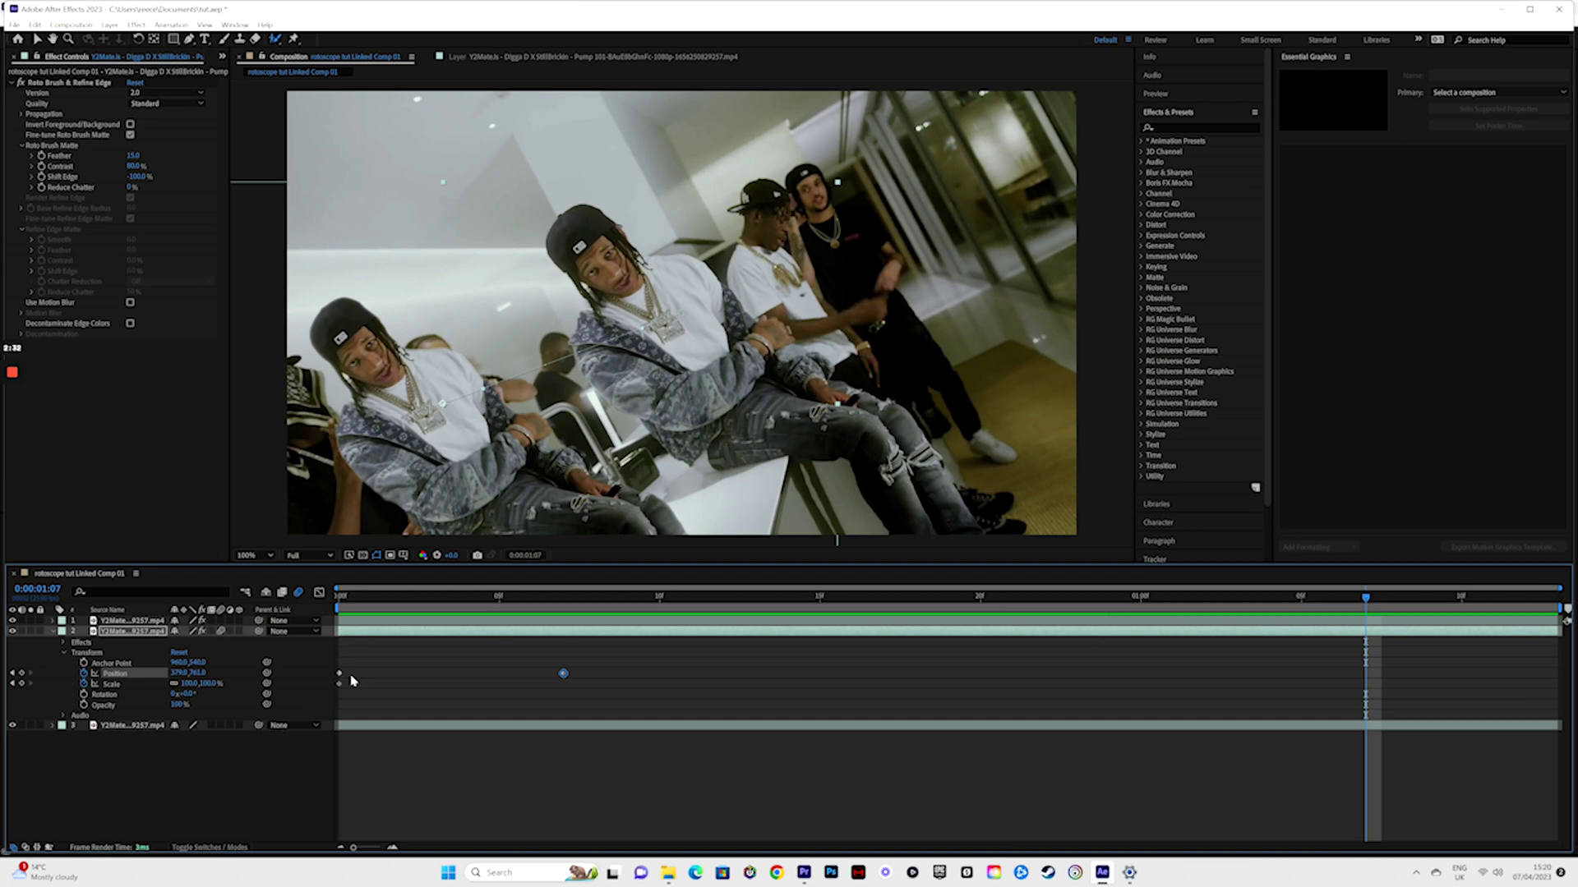
# Step: Add a Scale keyframe at frame 7 and scale the middle cutout up to 144% at frame 10
pyautogui.moveTo(512, 610); pyautogui.dragTo(564, 607)
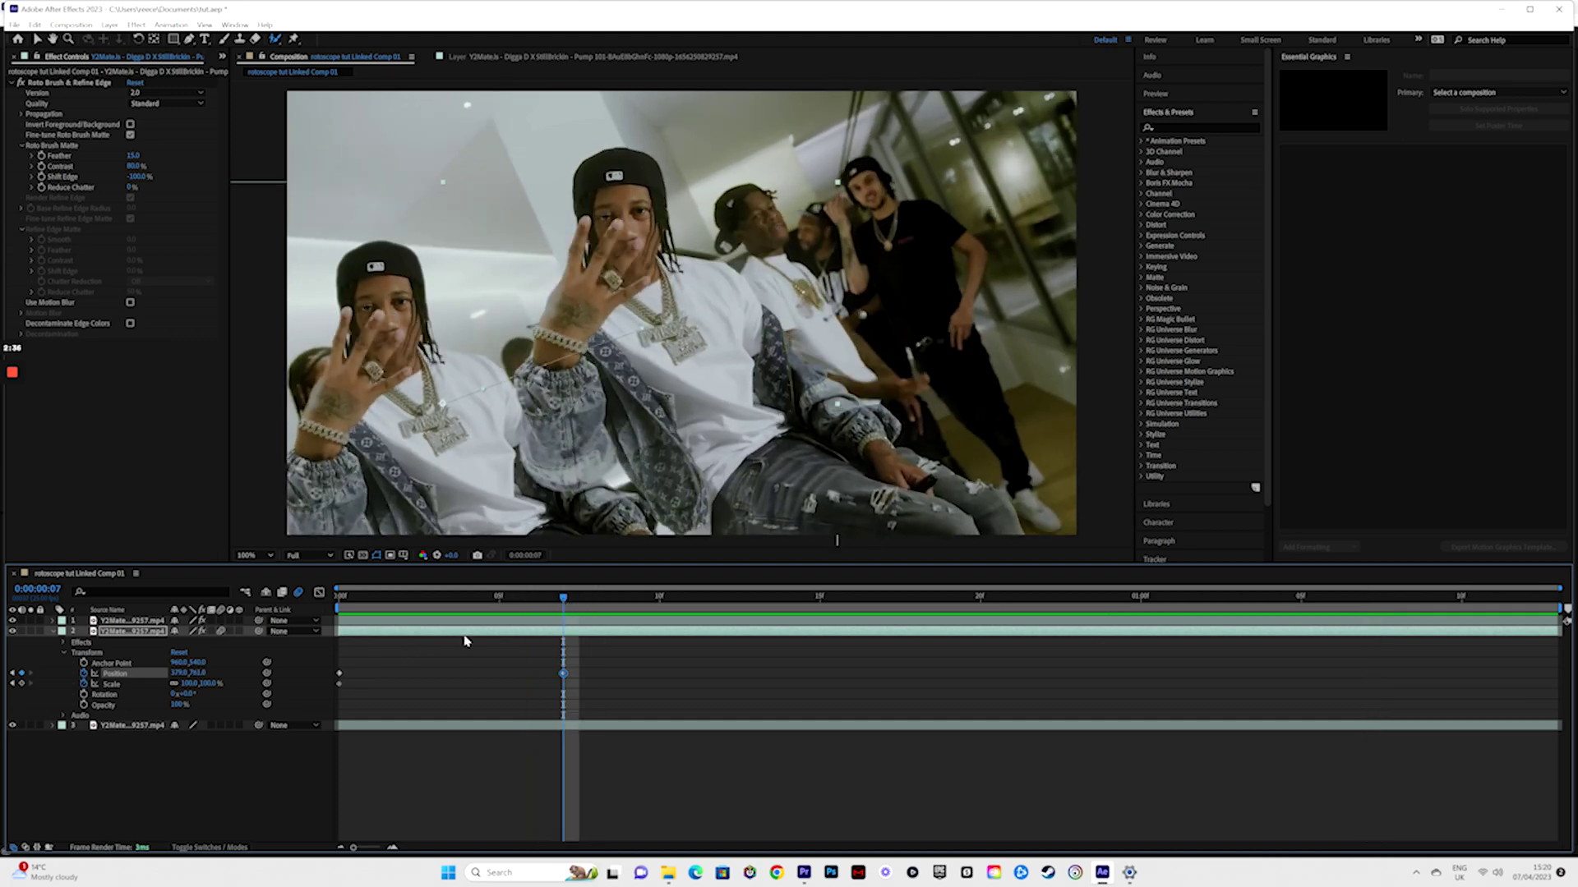
pyautogui.click(22, 684)
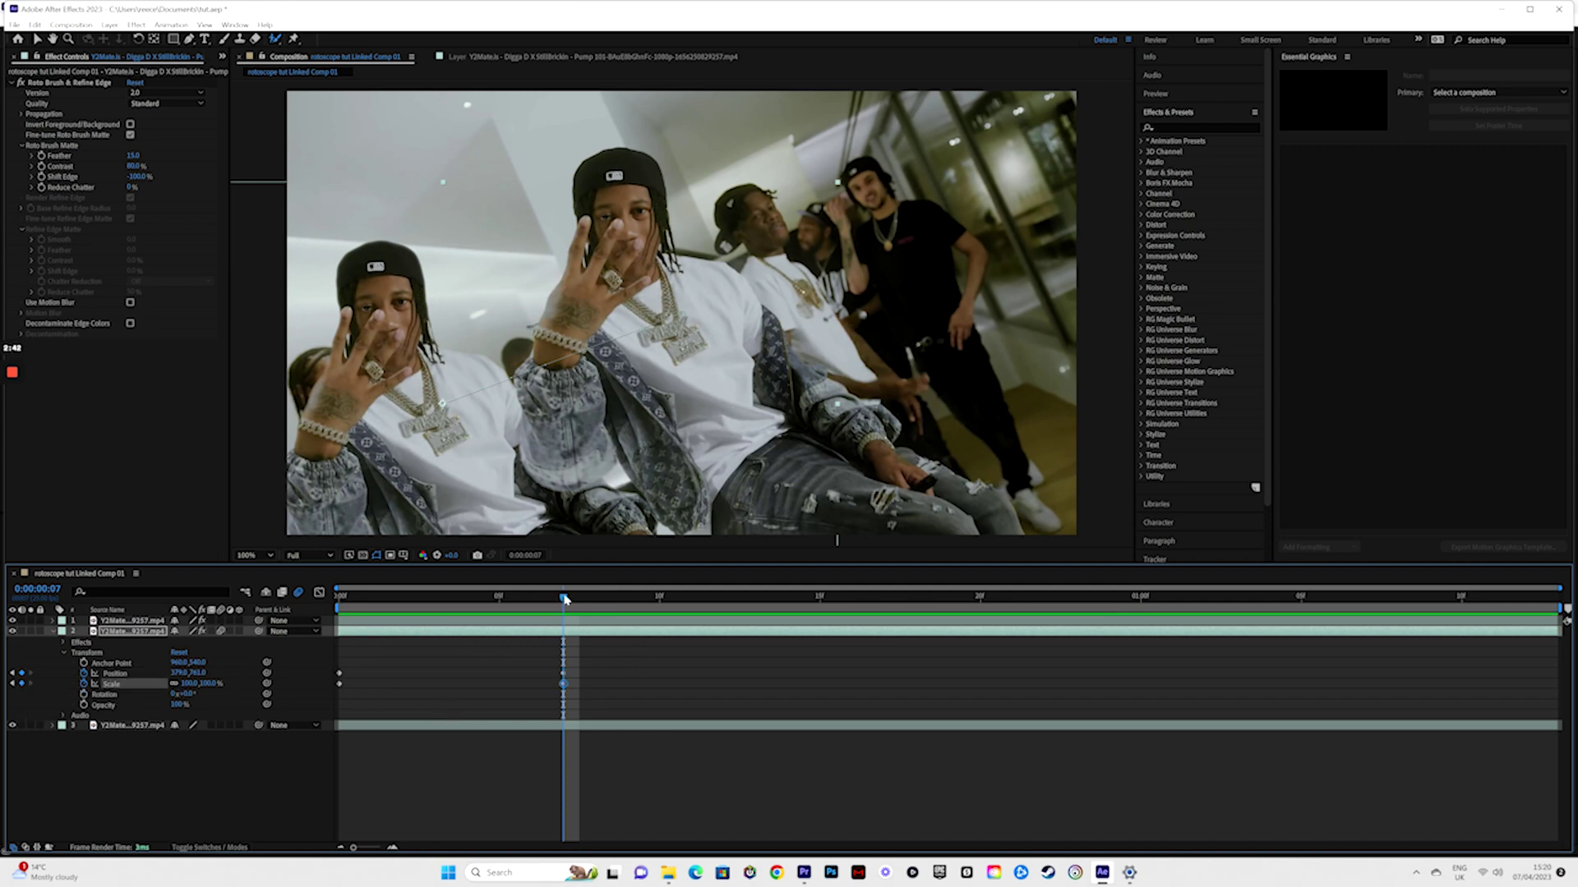
pyautogui.moveTo(563, 598); pyautogui.dragTo(657, 592)
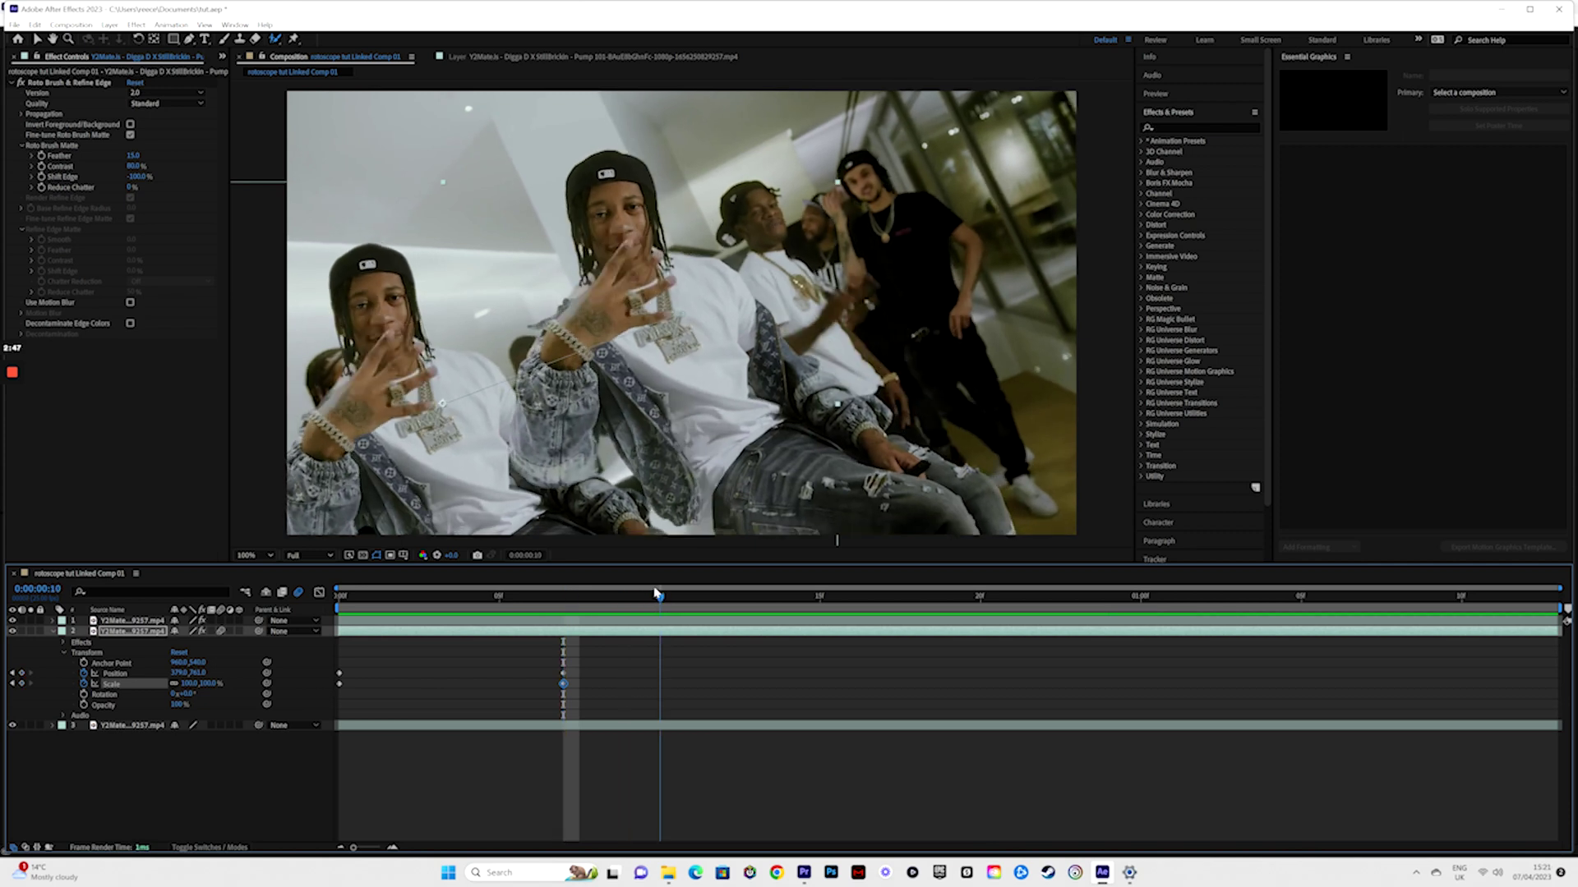
pyautogui.moveTo(185, 684); pyautogui.dragTo(219, 683)
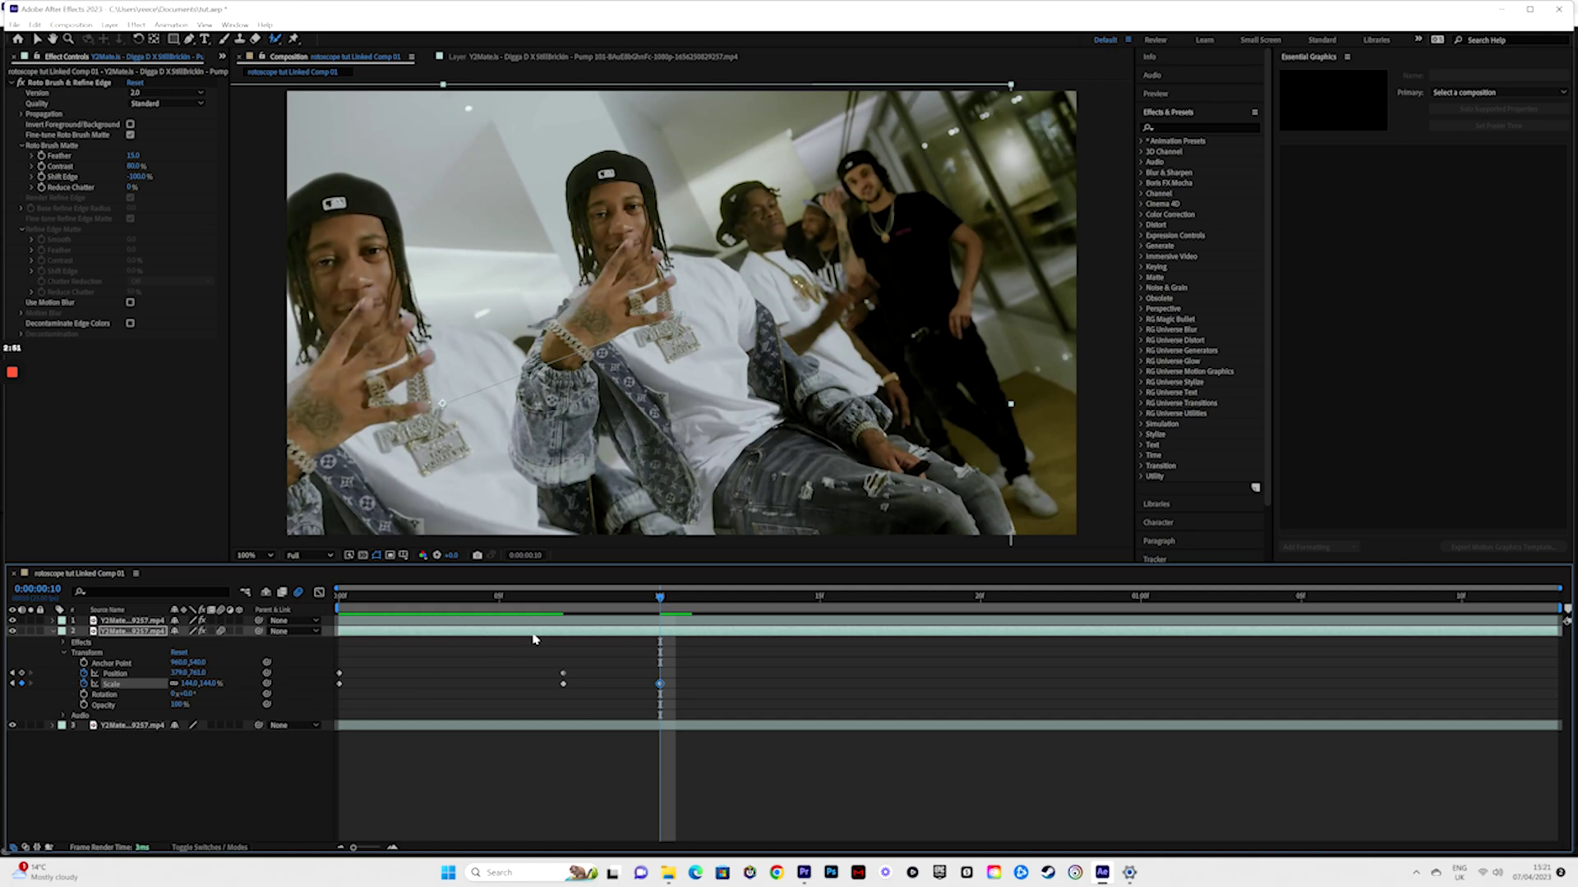
# Step: Shift the 144% Scale keyframe to frame 11 and preview the composition from its first frame
pyautogui.moveTo(663, 687); pyautogui.dragTo(704, 688)
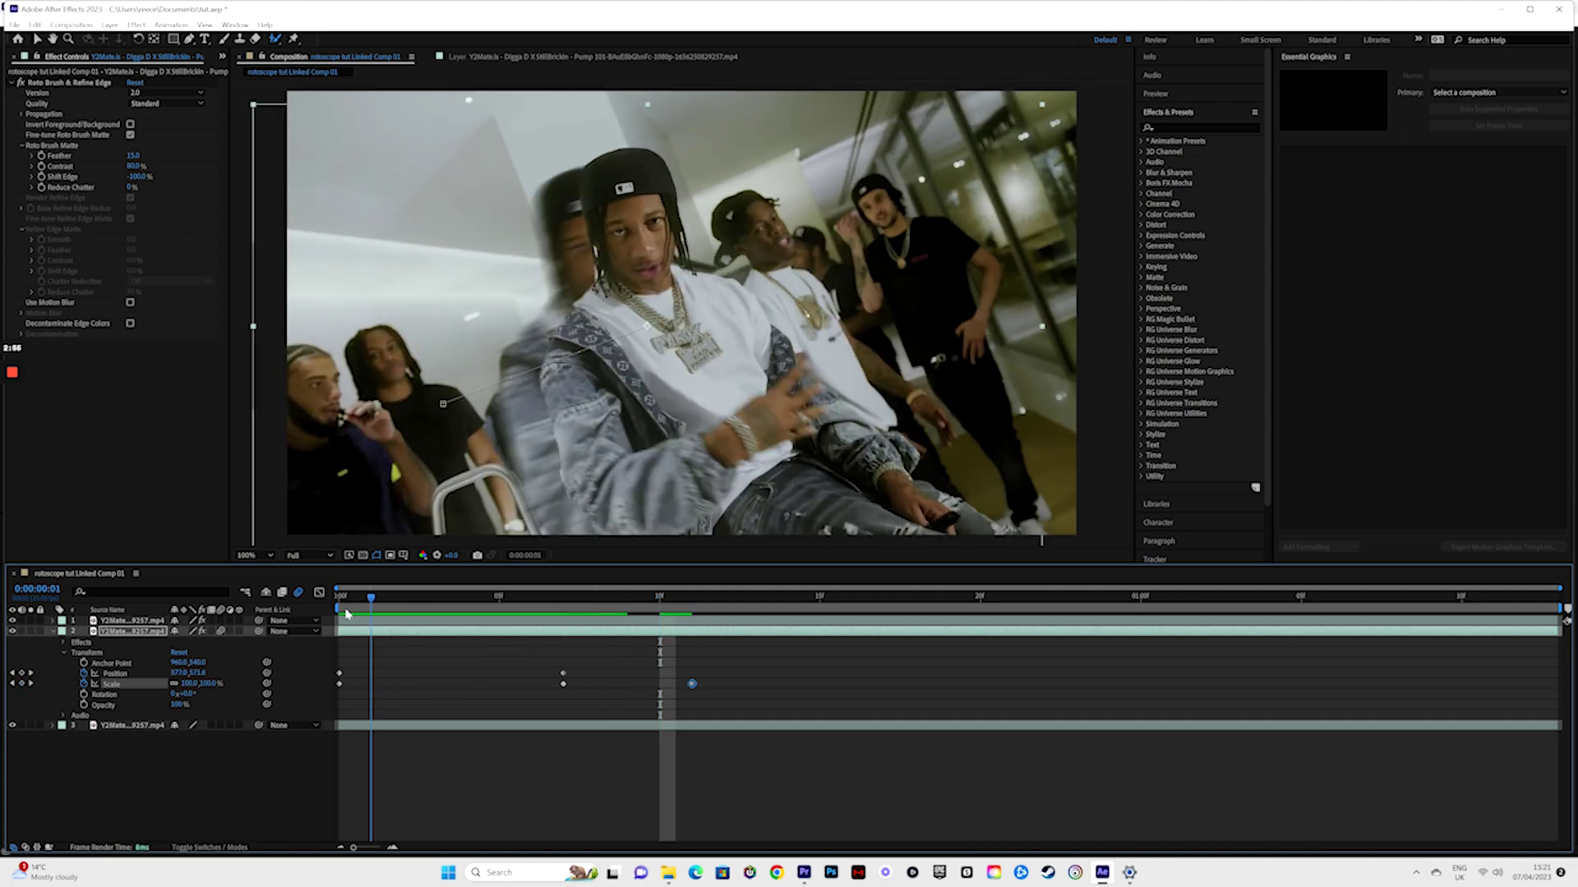
pyautogui.moveTo(660, 597); pyautogui.dragTo(332, 612)
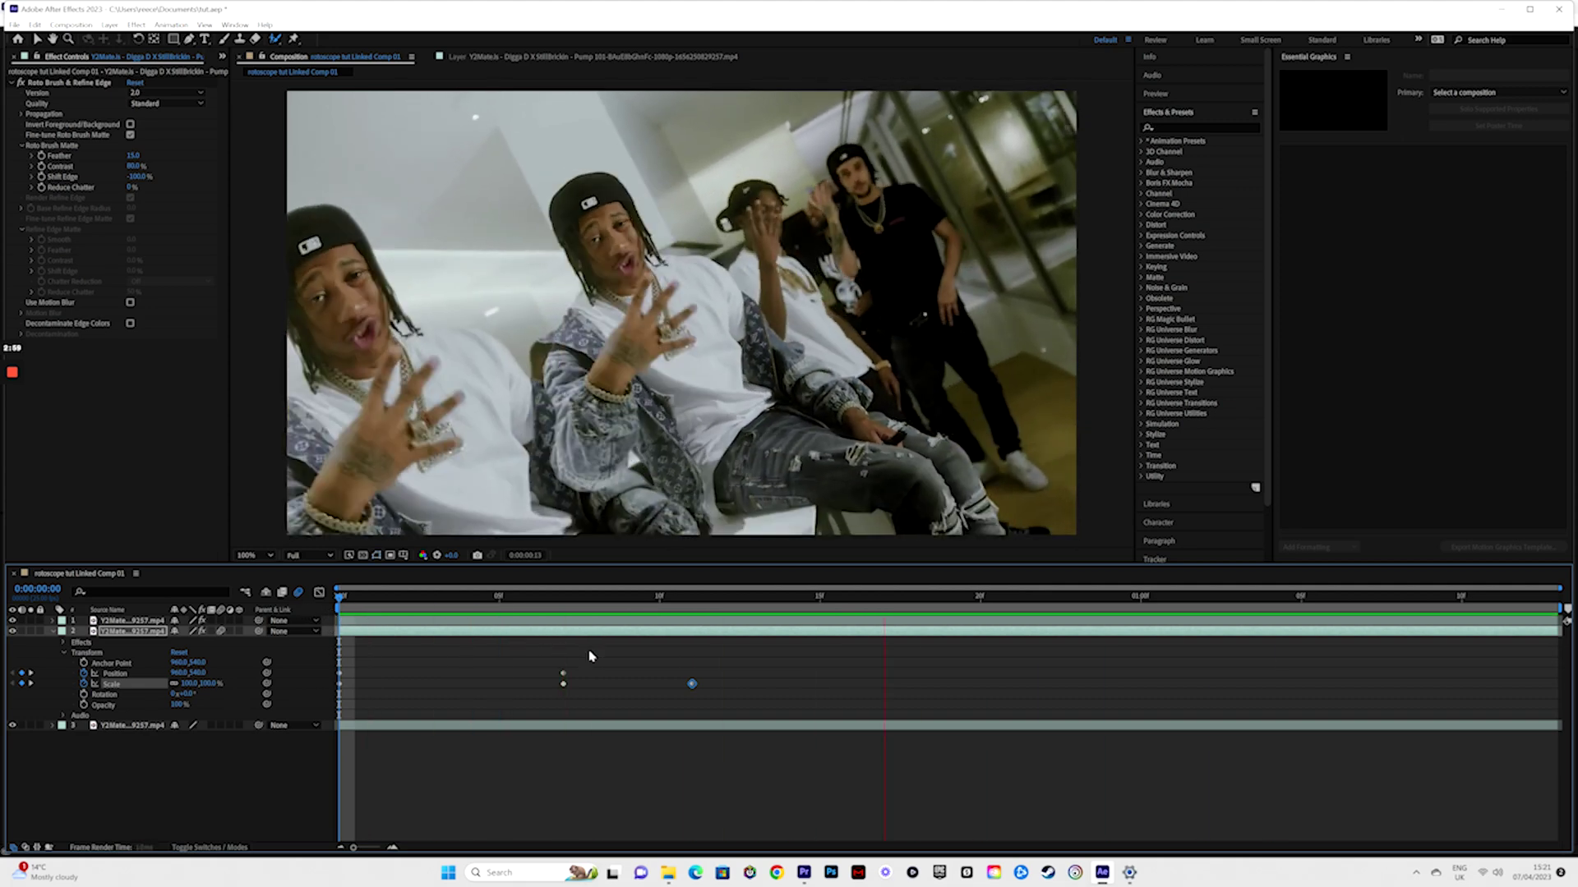
pyautogui.press('space')
# Step: At frame 11, move the enlarged cutout to position about 462, 748 and play back the animation
pyautogui.click(692, 597)
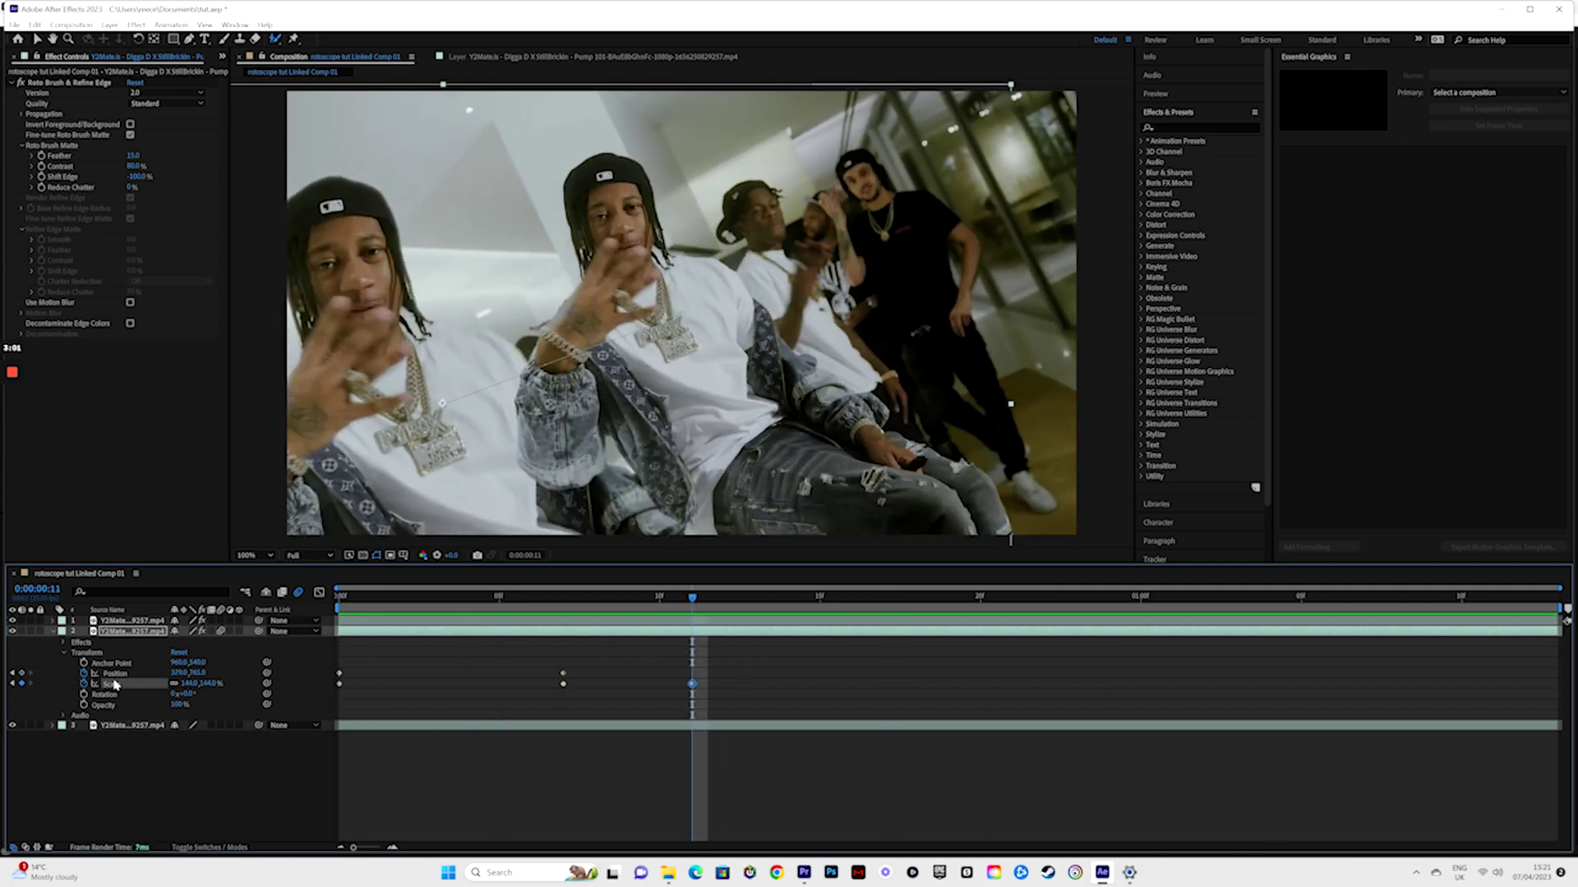
pyautogui.moveTo(445, 406); pyautogui.dragTo(480, 401)
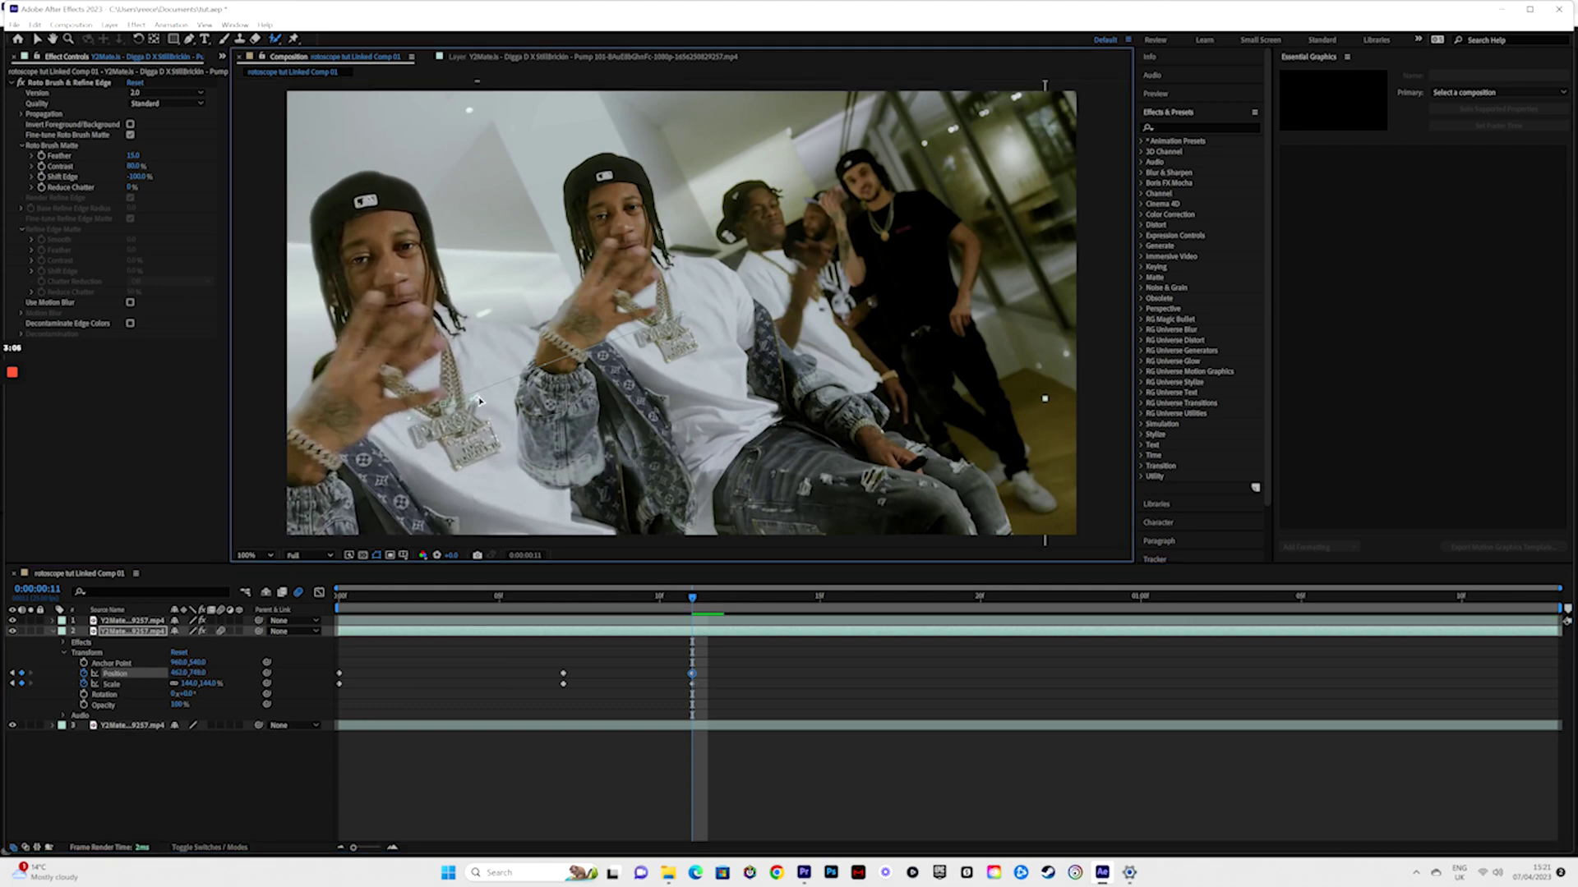
pyautogui.press('space')
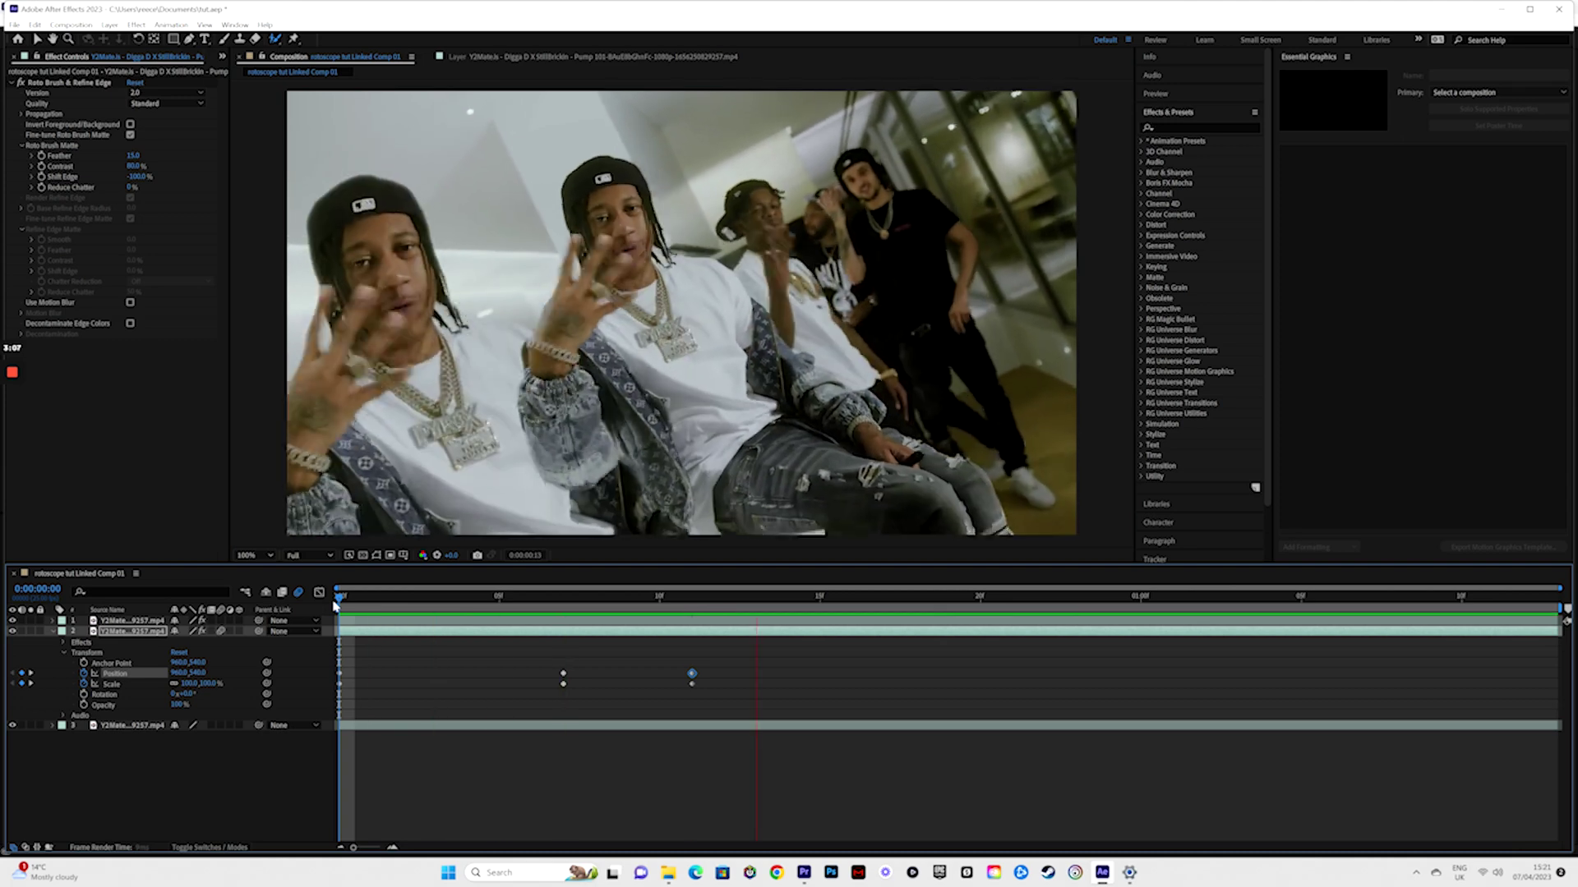
# Step: Hold the middle cutout's placement with a Position keyframe at 0:00:01:01
pyautogui.press('space')
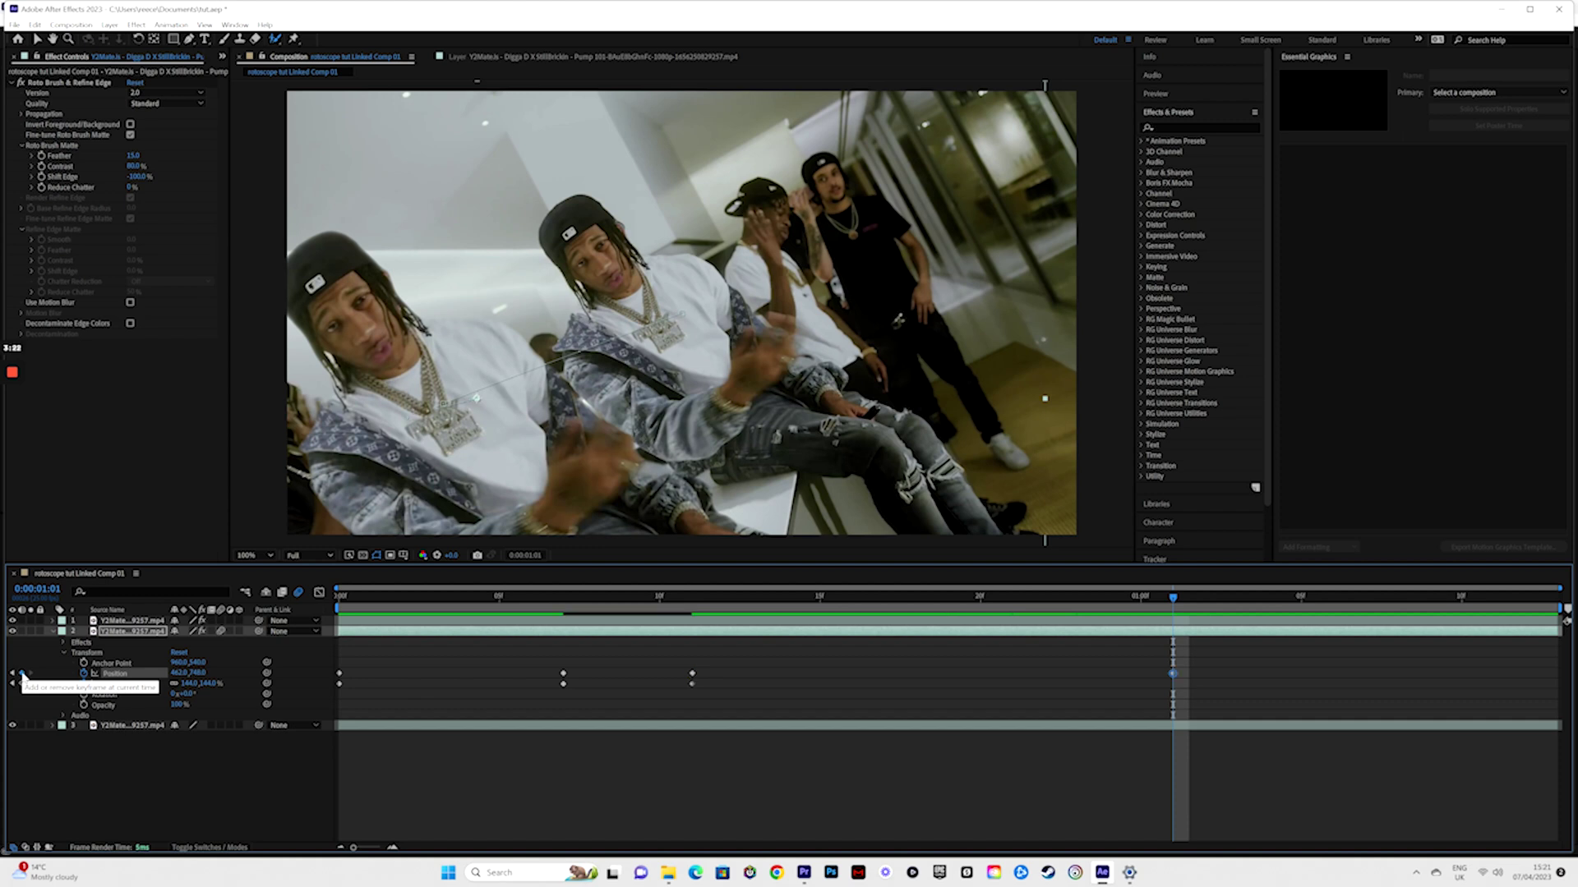
pyautogui.press('space')
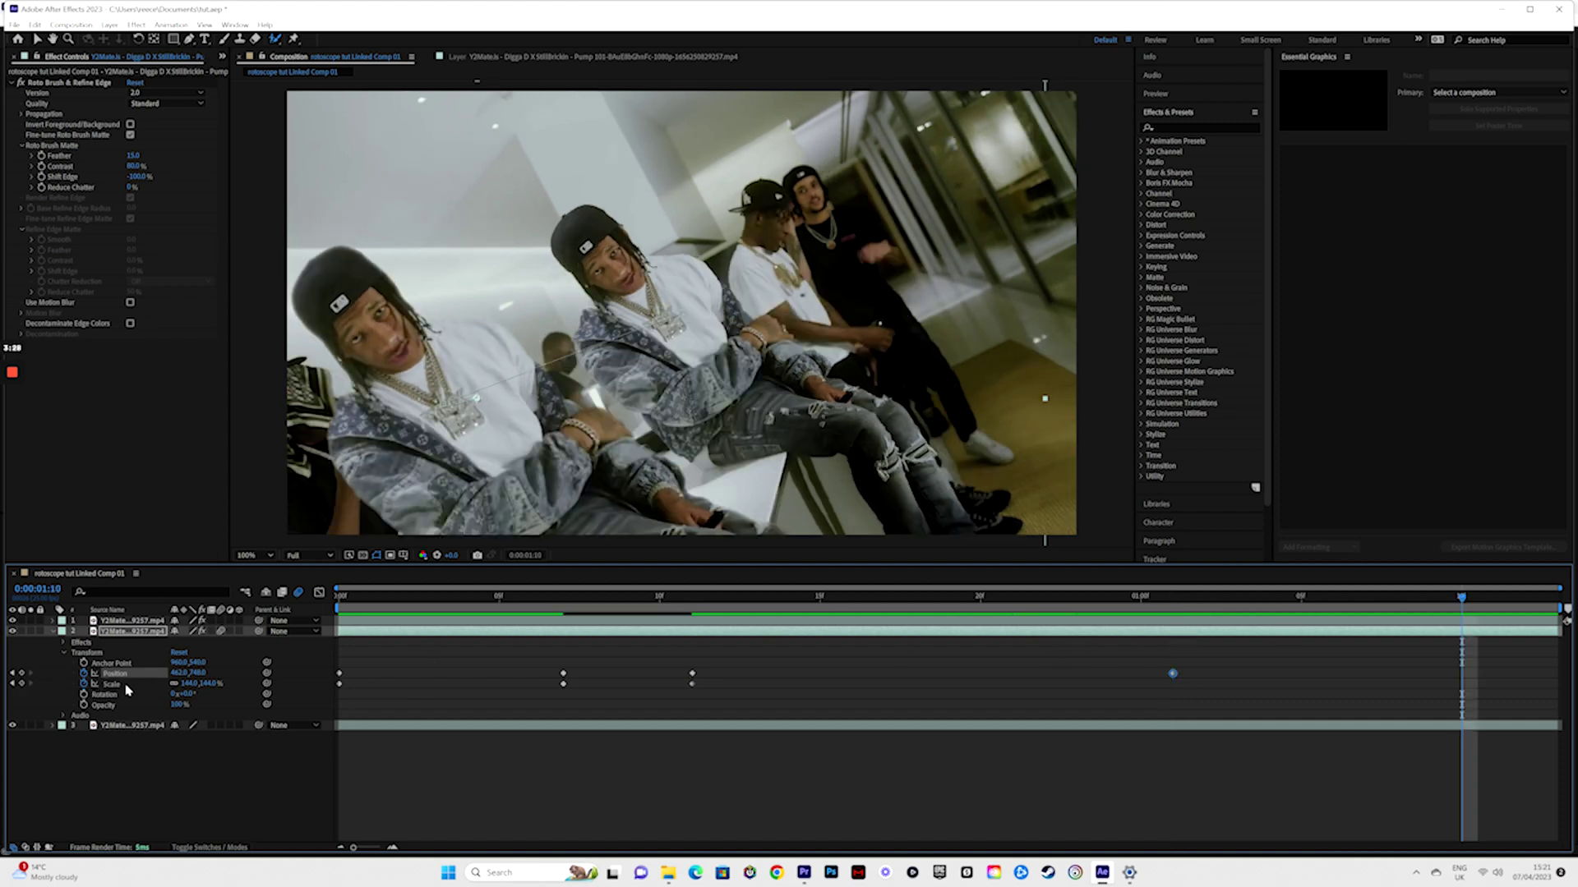
# Step: Reset the middle cutout's Scale and Position to their defaults at 0:00:01:10
pyautogui.rightClick(128, 688)
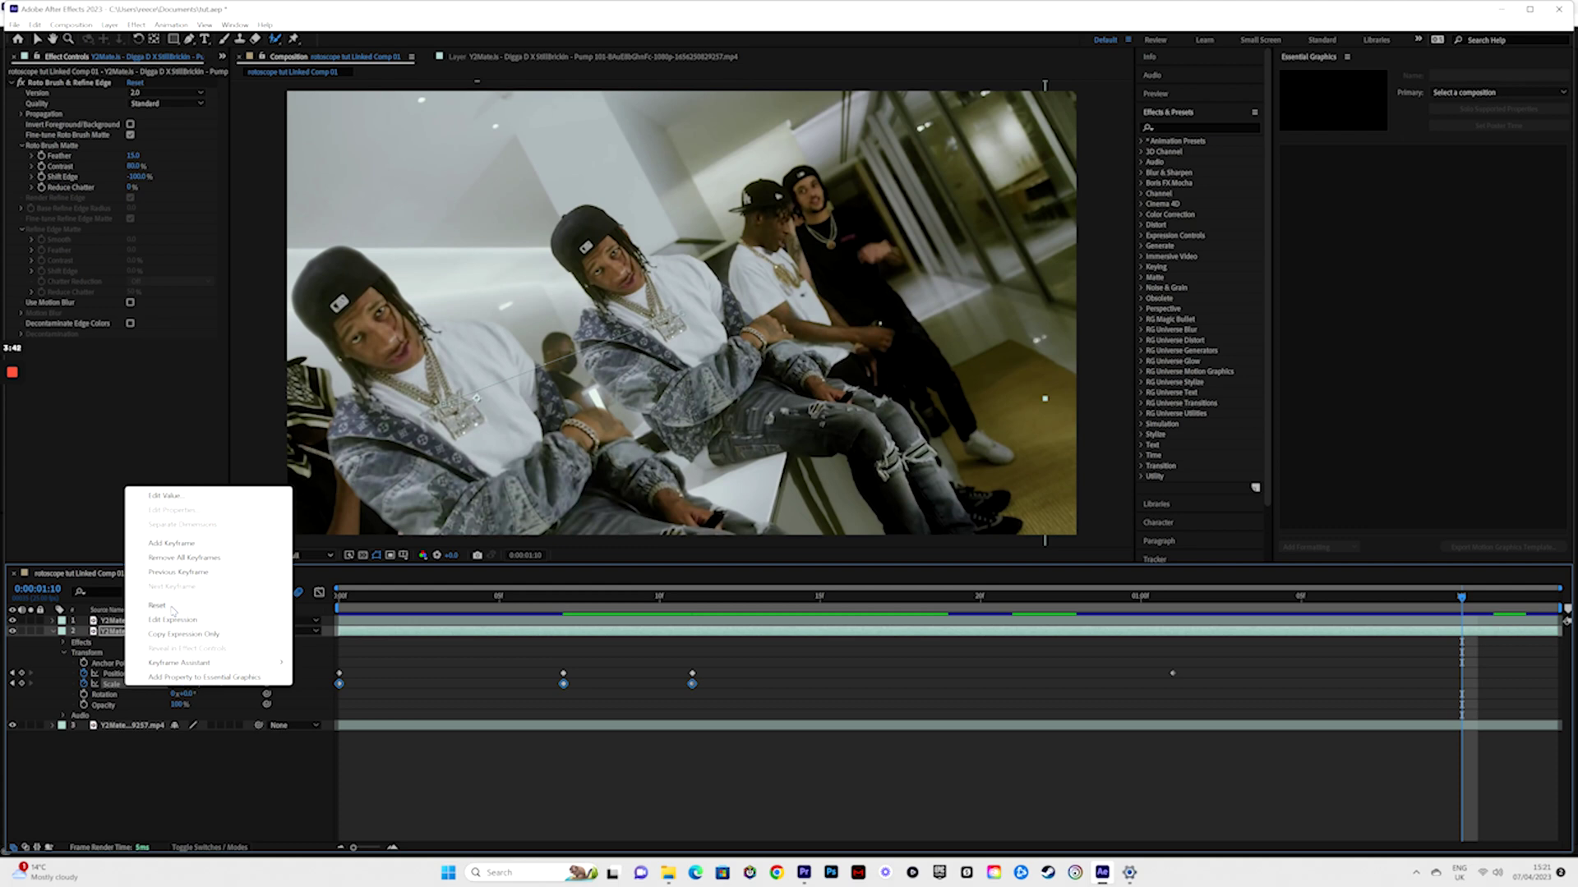
pyautogui.click(168, 607)
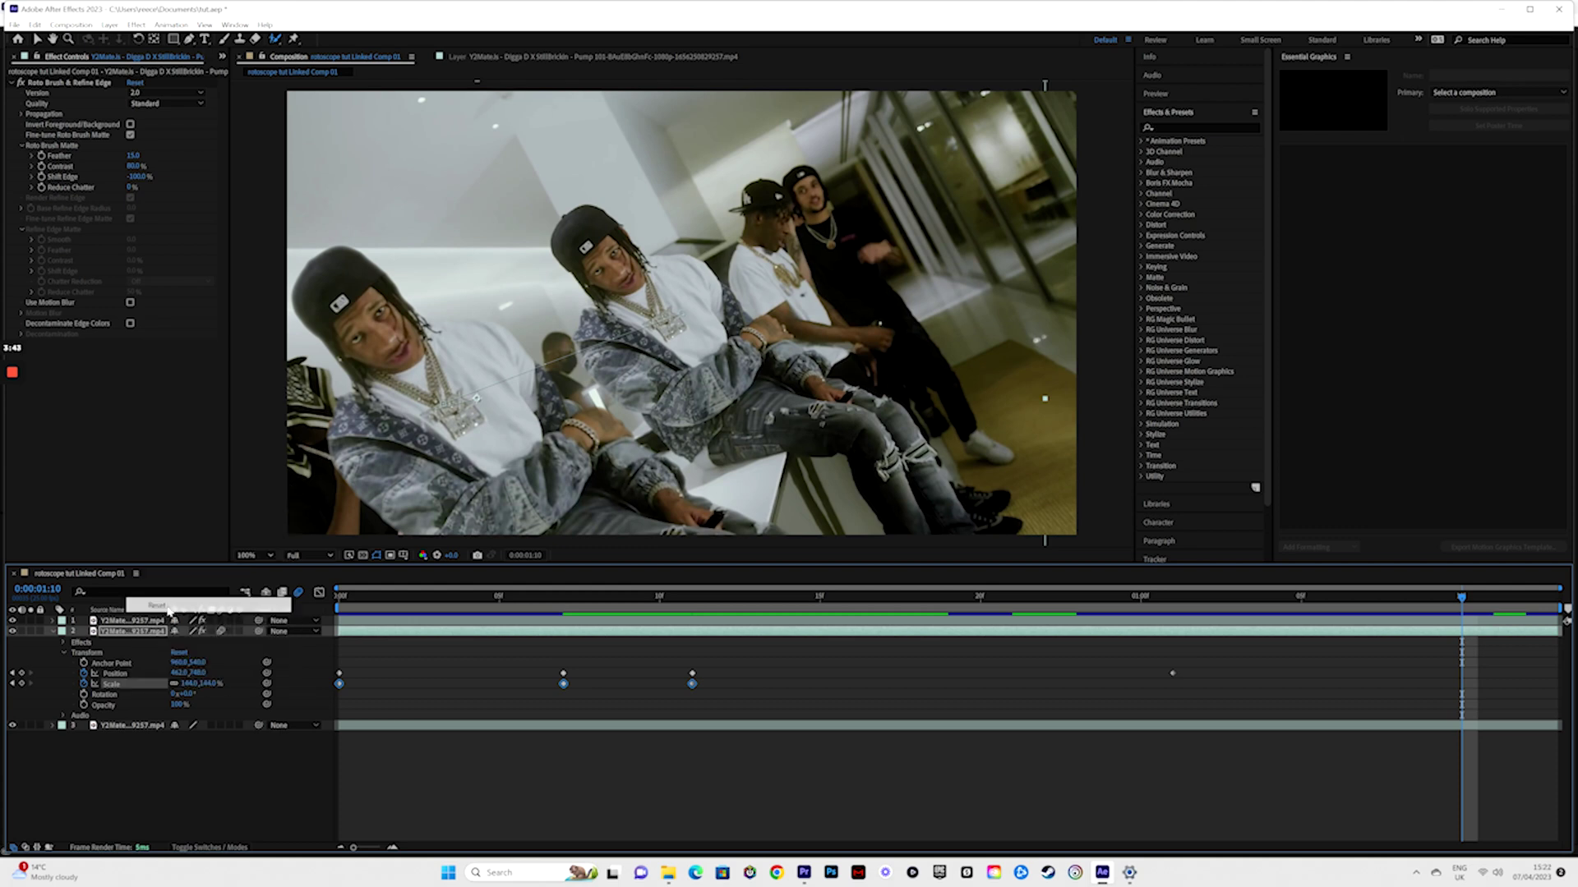
pyautogui.rightClick(127, 675)
pyautogui.click(178, 596)
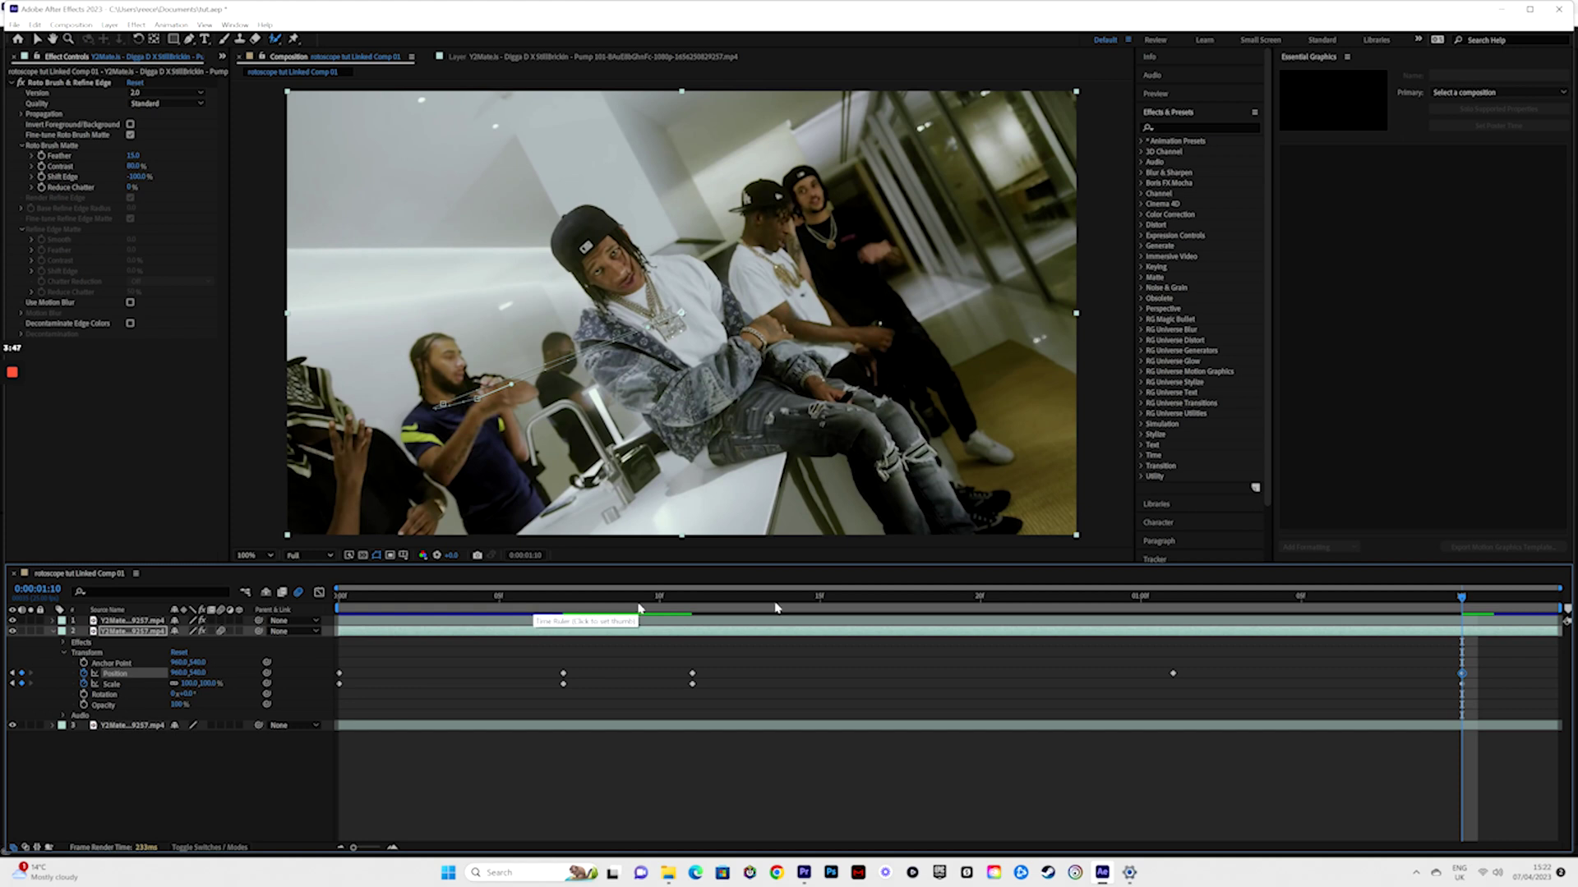
# Step: Move the reset Position and Scale keyframes to the end of the composition and preview from the first frame
pyautogui.moveTo(1446, 662); pyautogui.dragTo(1555, 675)
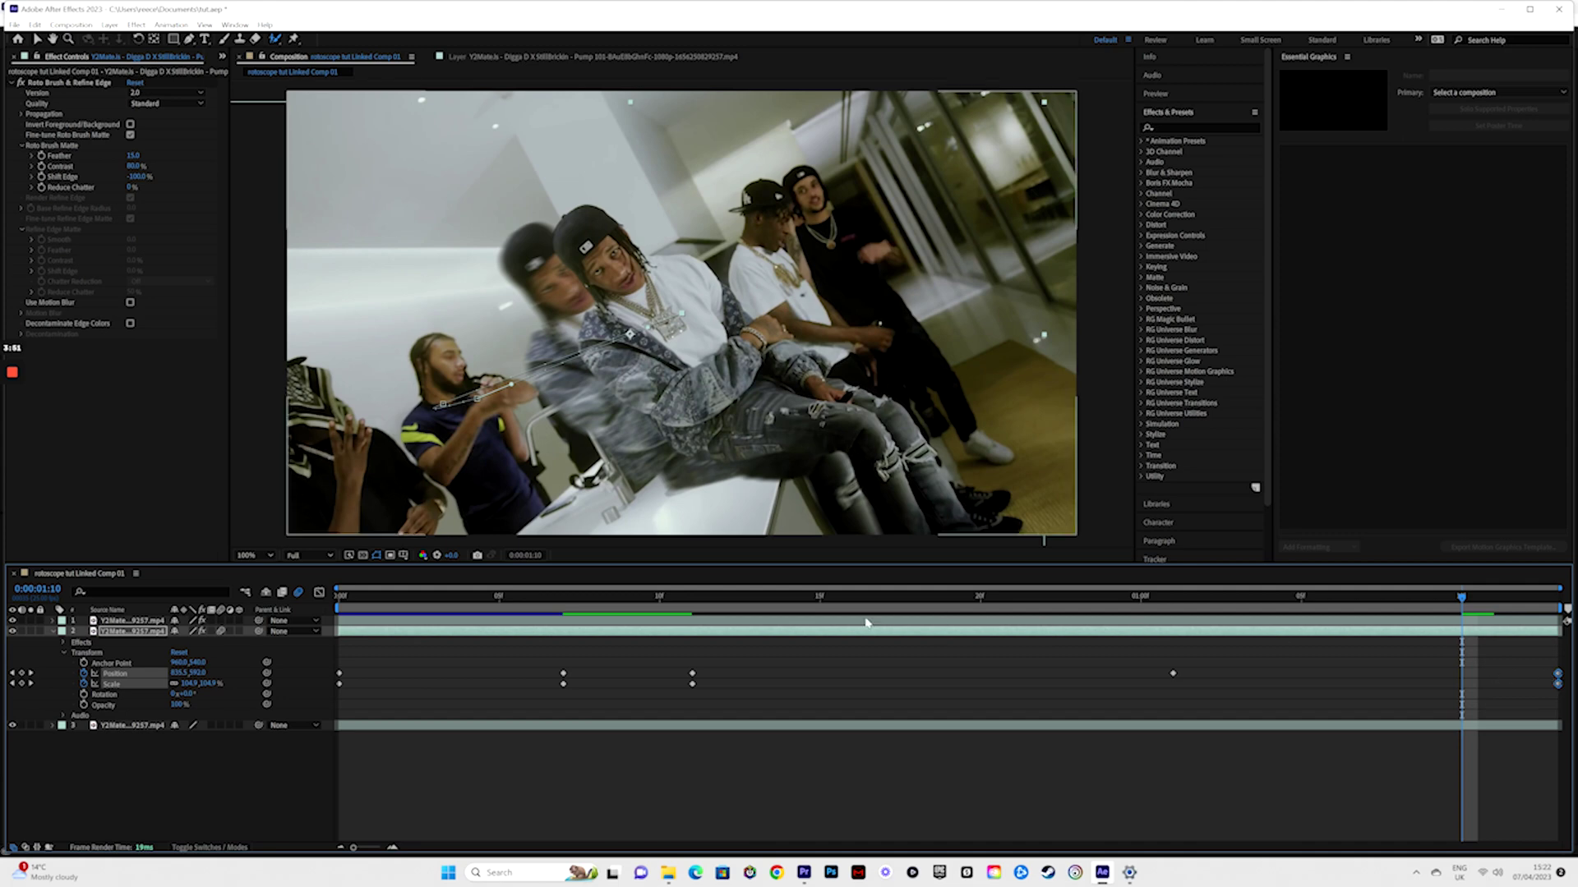
pyautogui.click(627, 591)
pyautogui.click(340, 592)
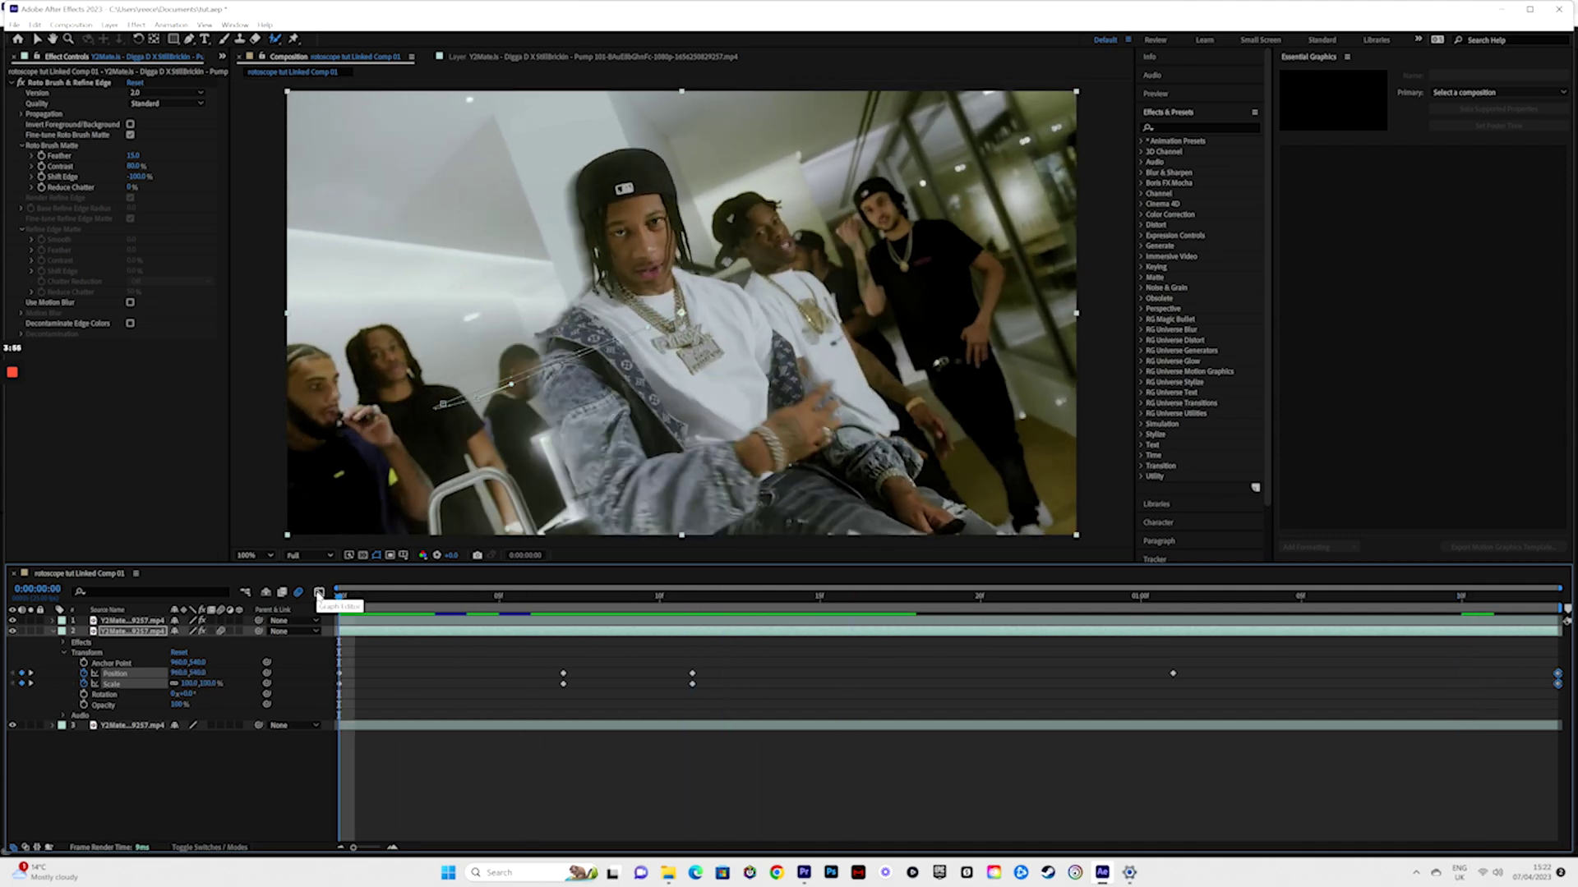
pyautogui.press('space')
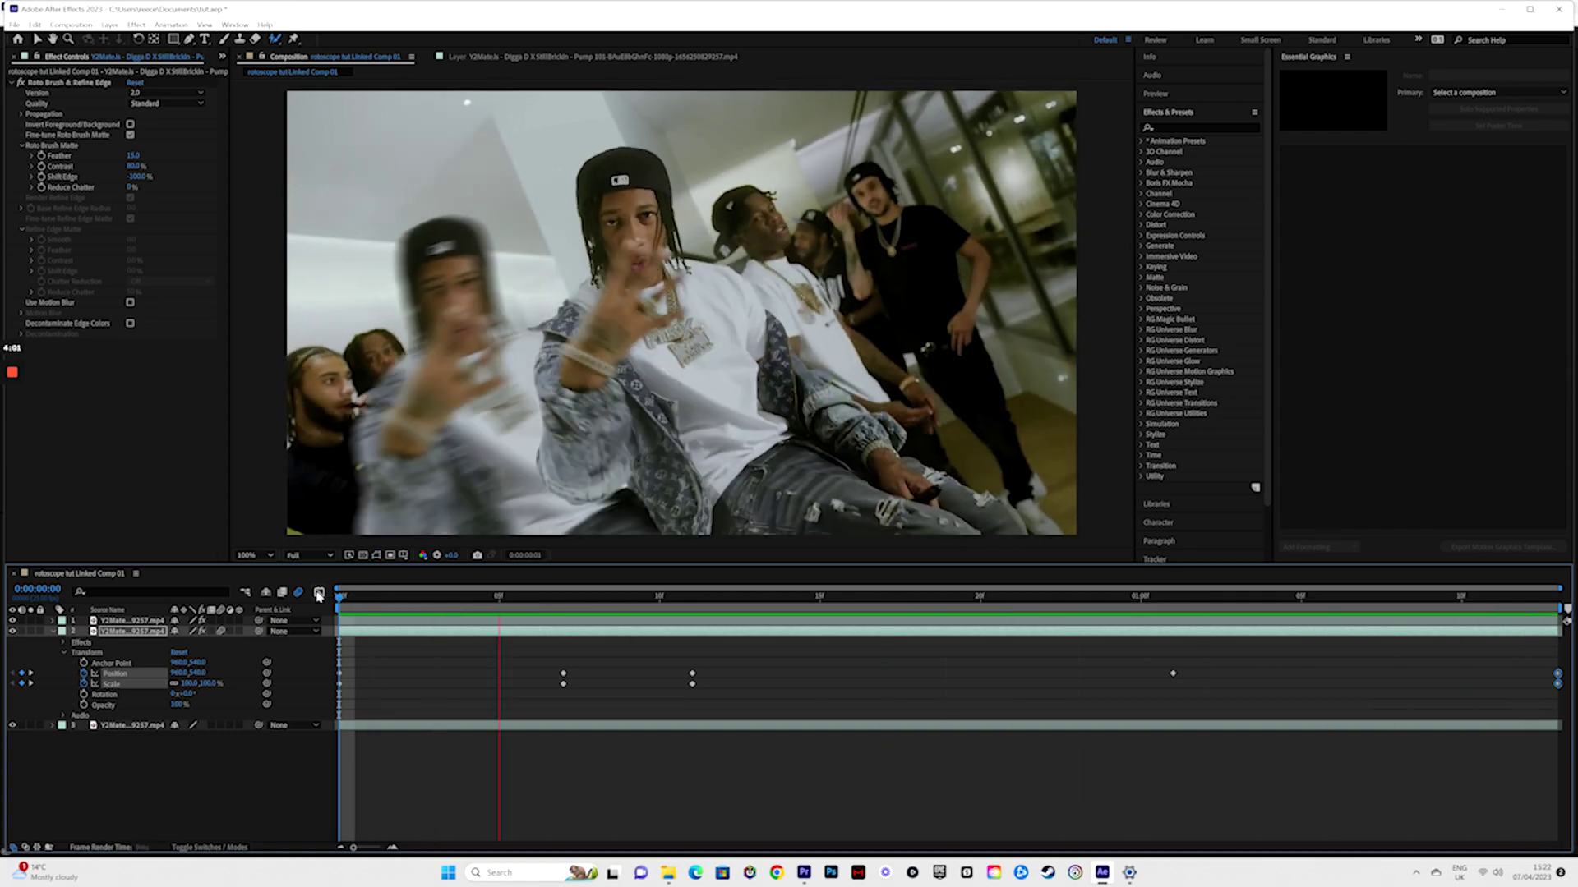
pyautogui.press('space')
# Step: Move the final Position and Scale keyframes to 0:00:01:06 and play back the animation
pyautogui.moveTo(1366, 598); pyautogui.dragTo(1327, 608)
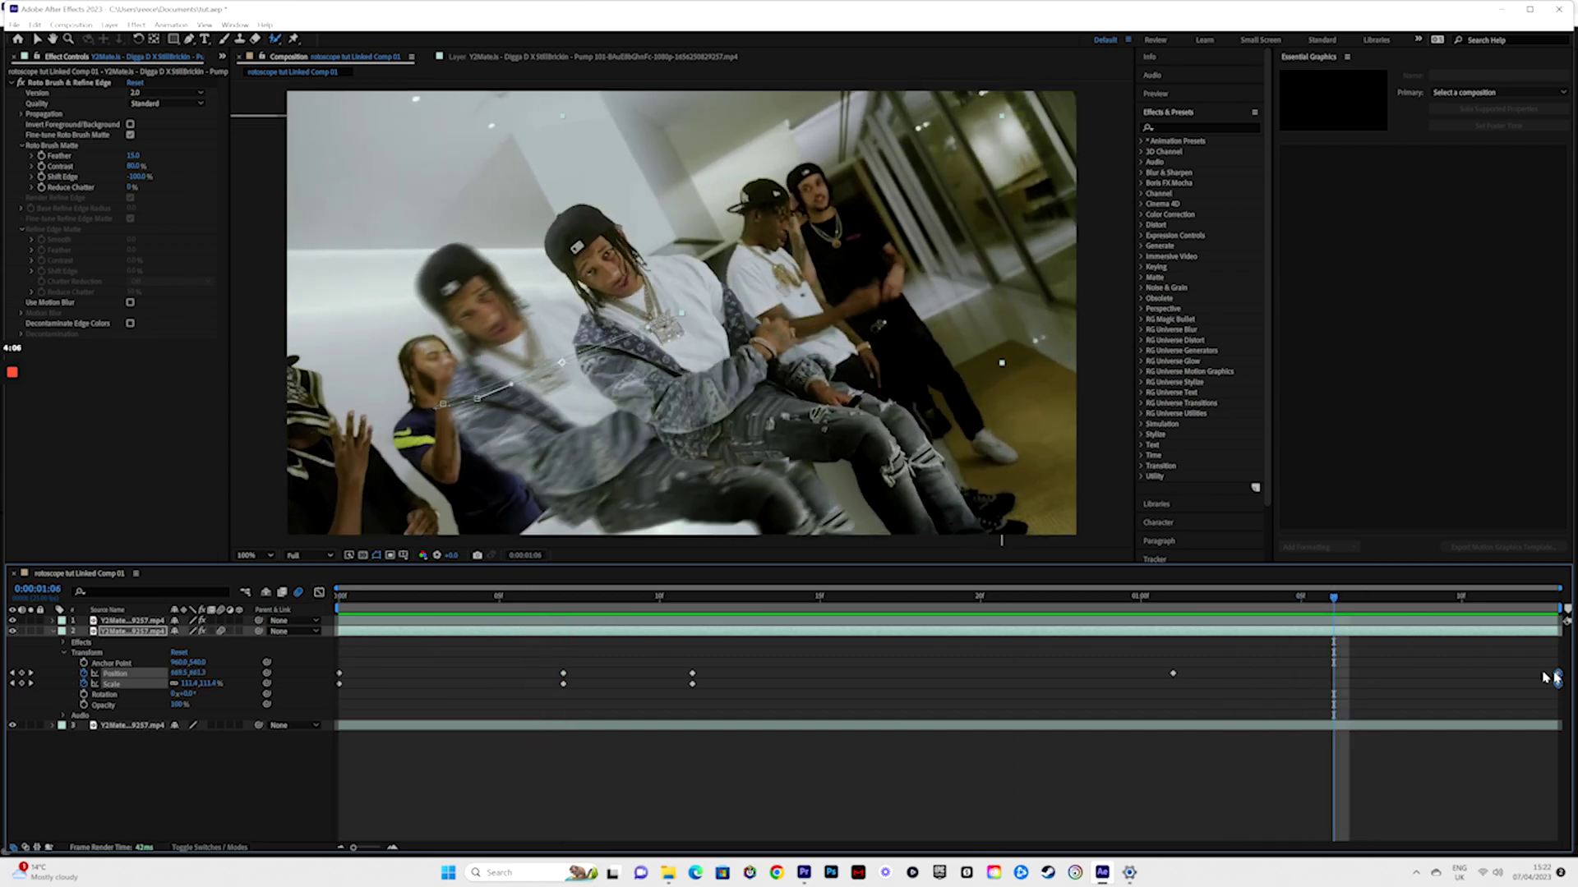
pyautogui.moveTo(1554, 678); pyautogui.dragTo(1348, 680)
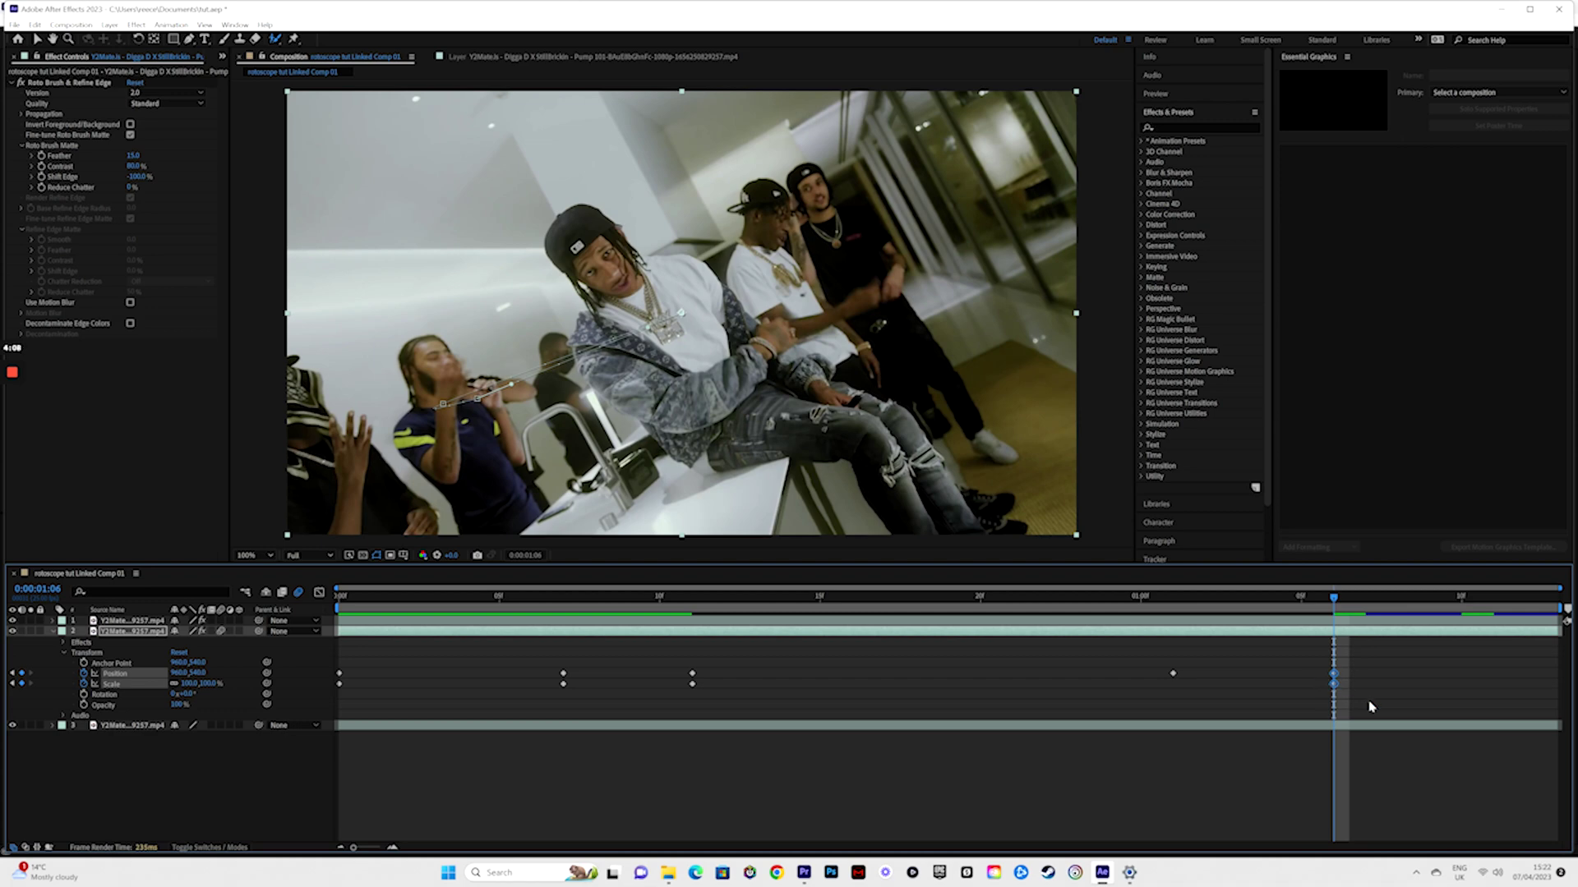
pyautogui.press('space')
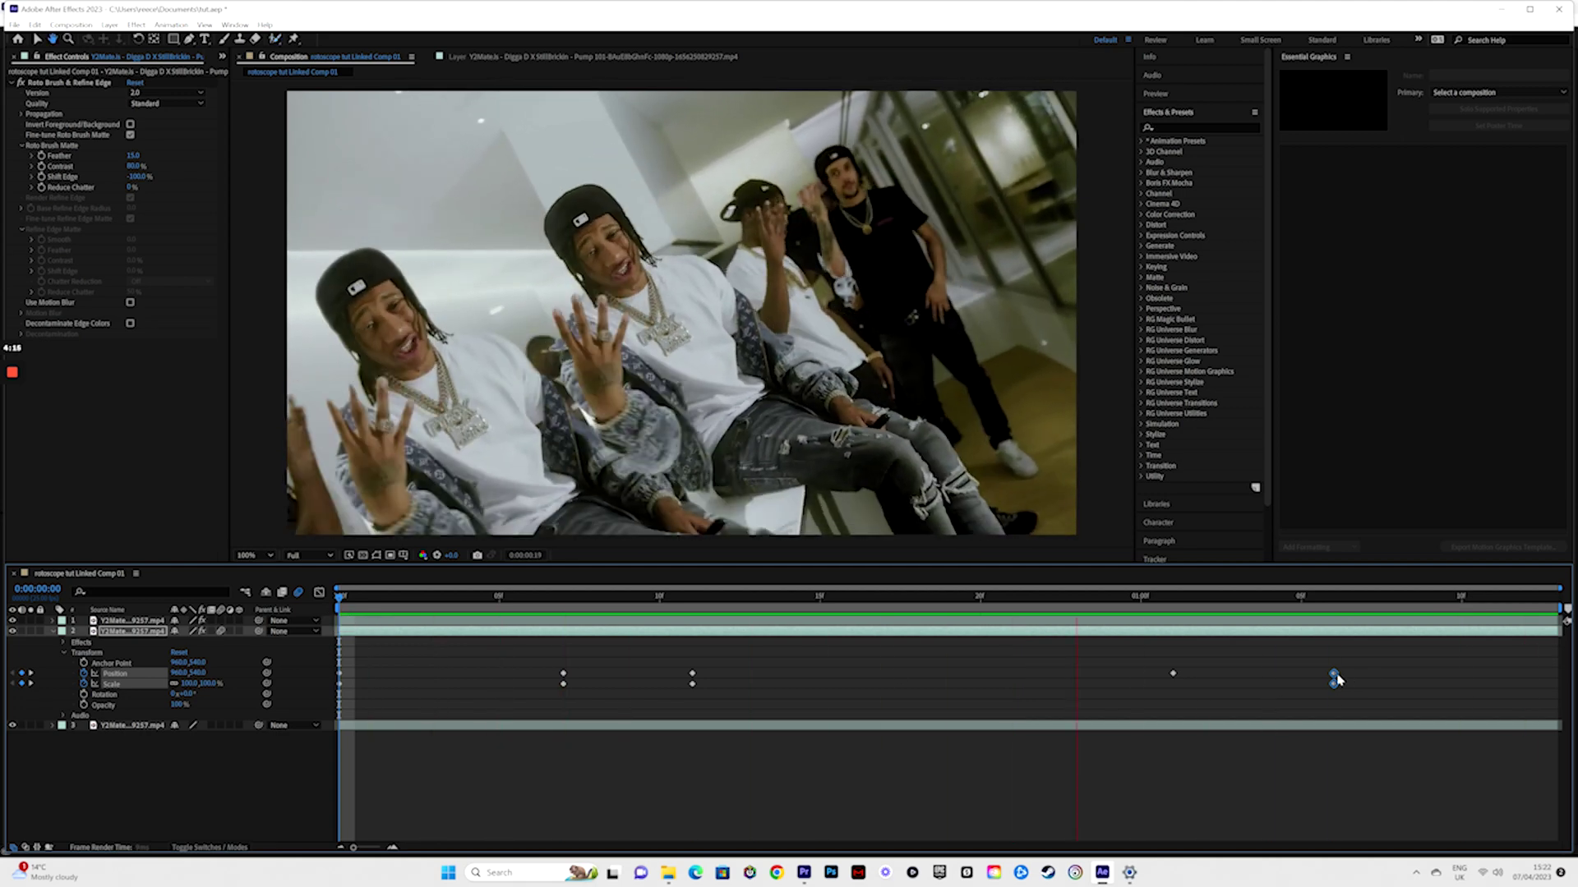
pyautogui.press('space')
# Step: Shift the final Position and Scale keyframes to 0:00:01:05 and preview the composition from its first frame
pyautogui.moveTo(1333, 677); pyautogui.dragTo(1301, 678)
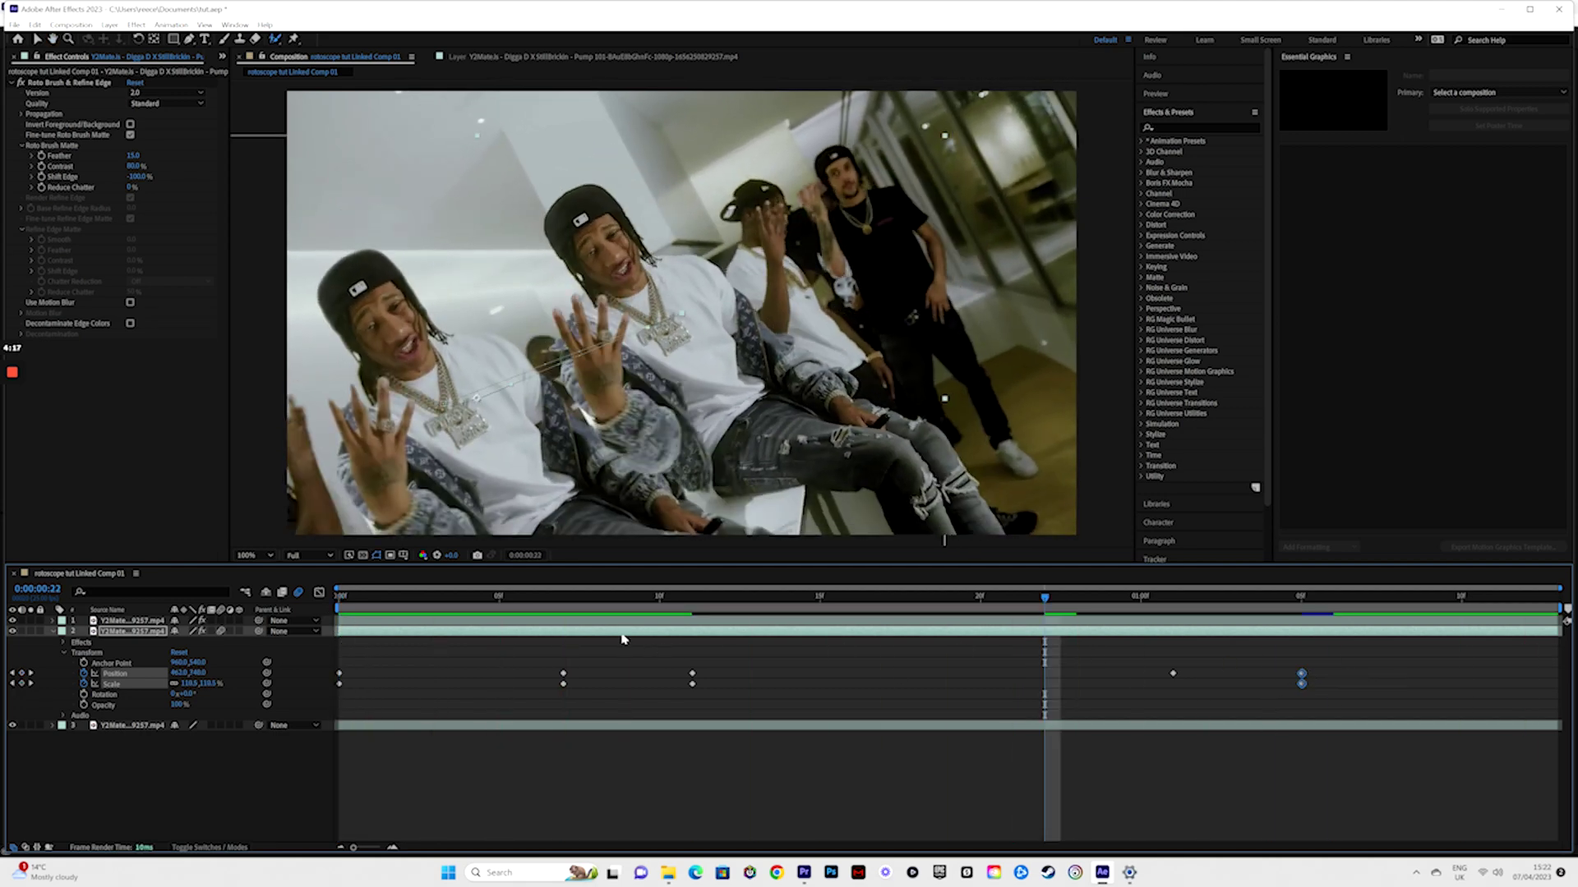
pyautogui.click(562, 597)
pyautogui.click(339, 600)
pyautogui.press('space')
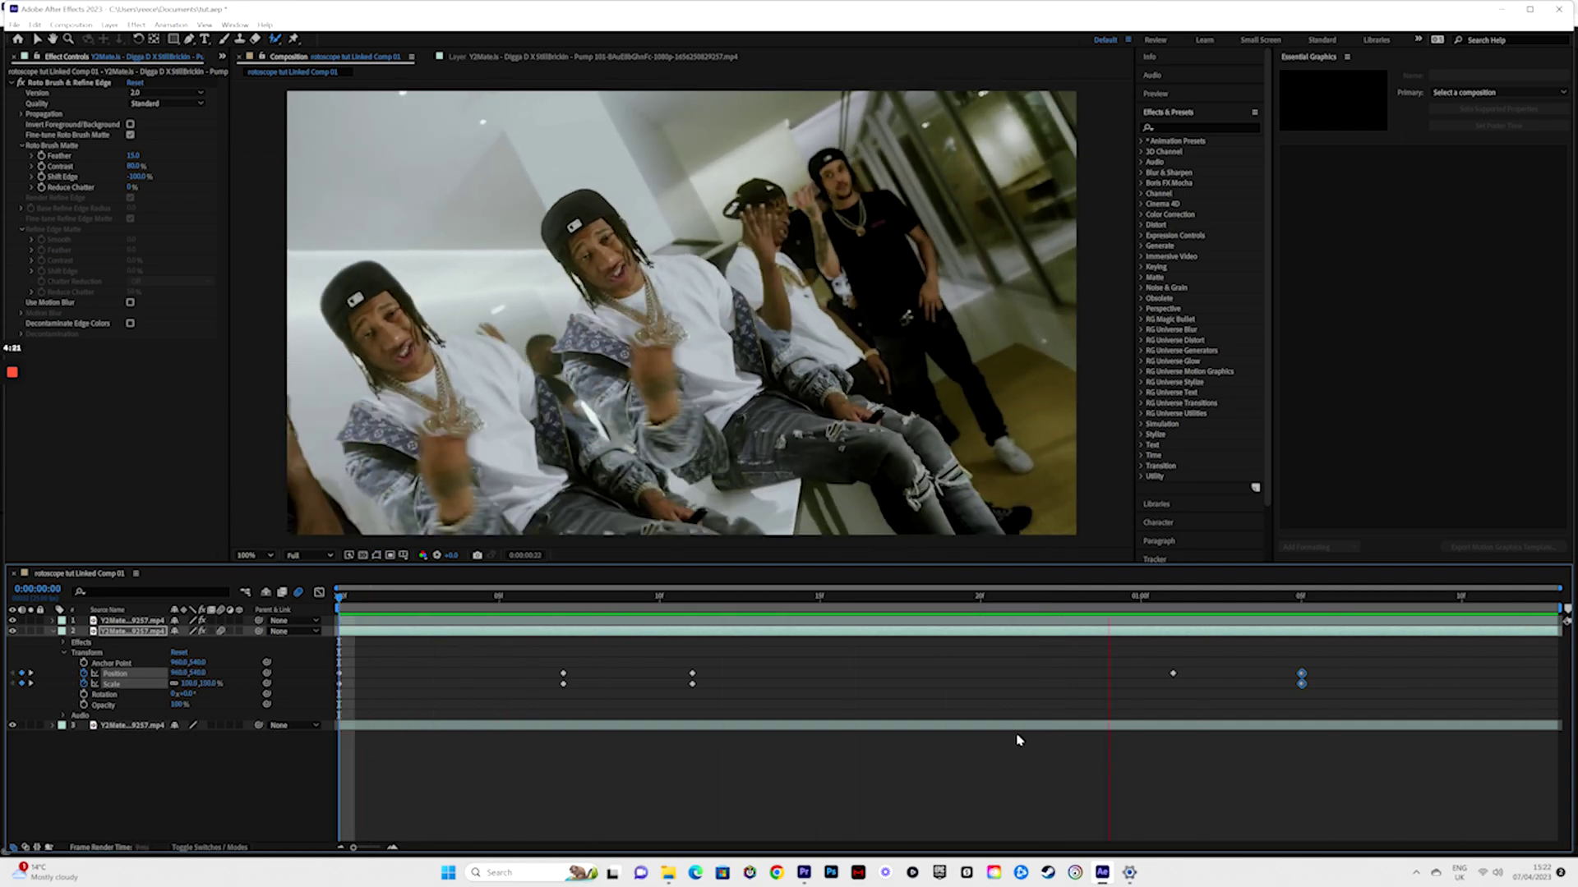
pyautogui.click(1189, 603)
pyautogui.moveTo(1189, 608); pyautogui.dragTo(1269, 637)
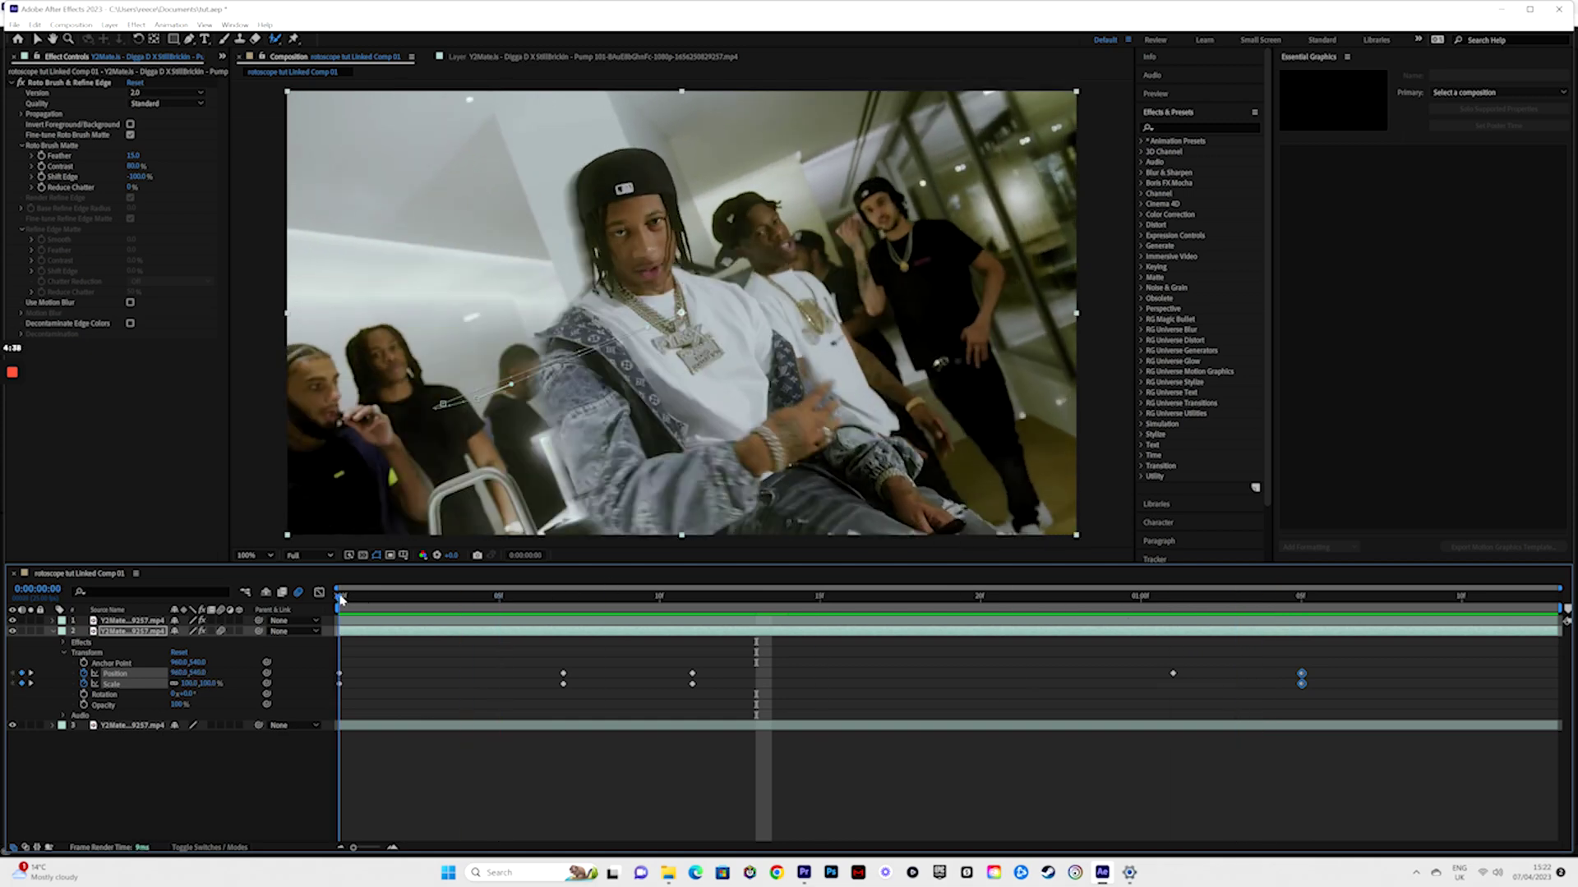
# Step: Apply Easy Ease to all of the middle cutout's Position and Scale keyframes and preview the eased motion
pyautogui.click(372, 599)
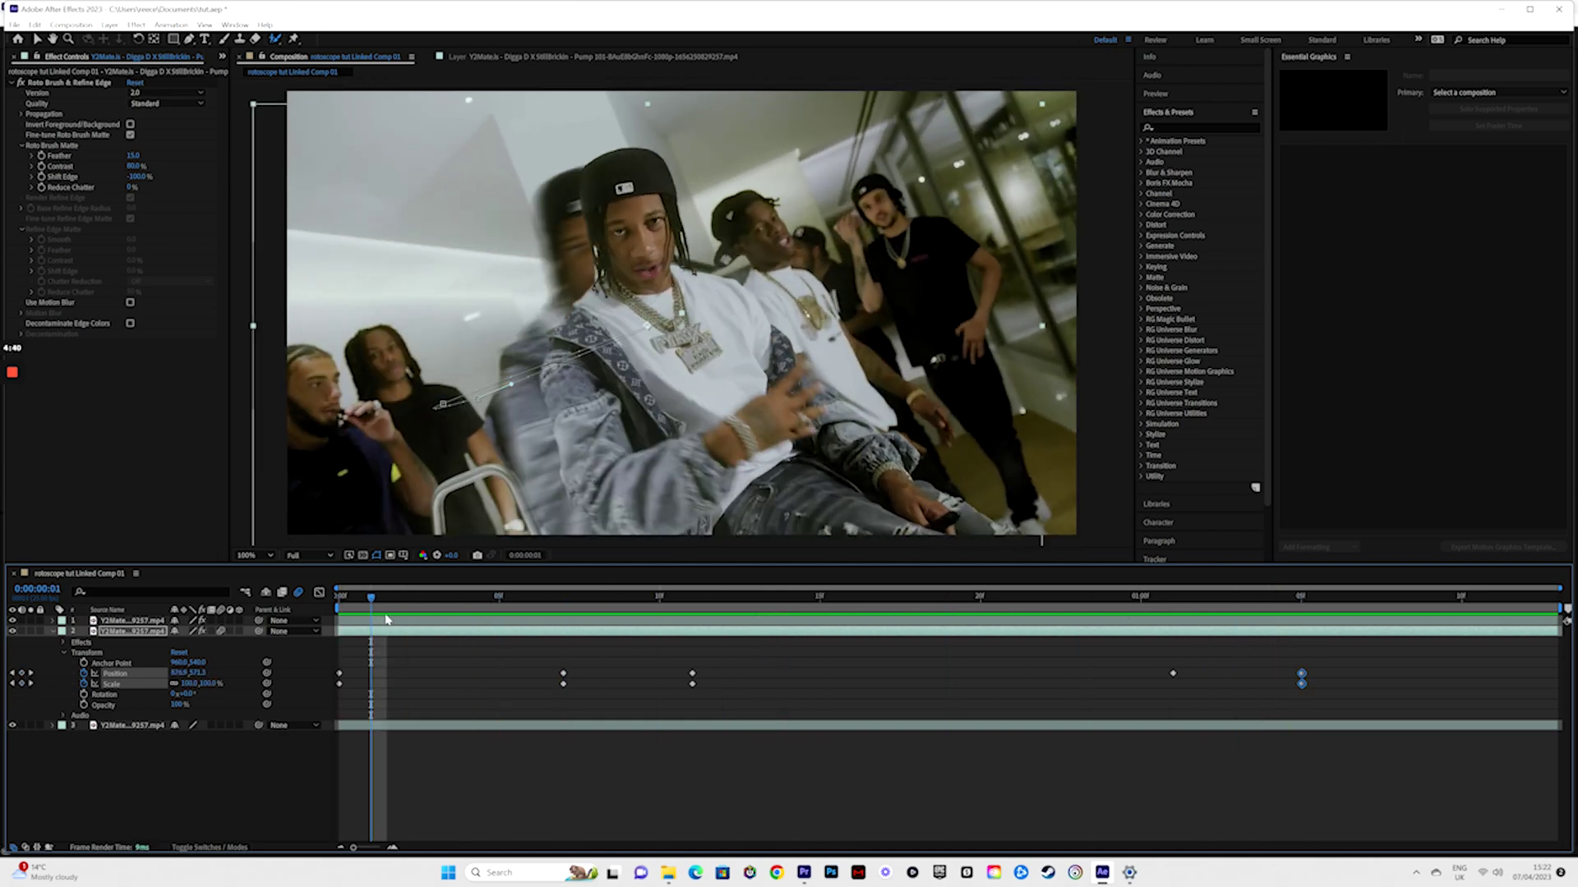
pyautogui.click(935, 682)
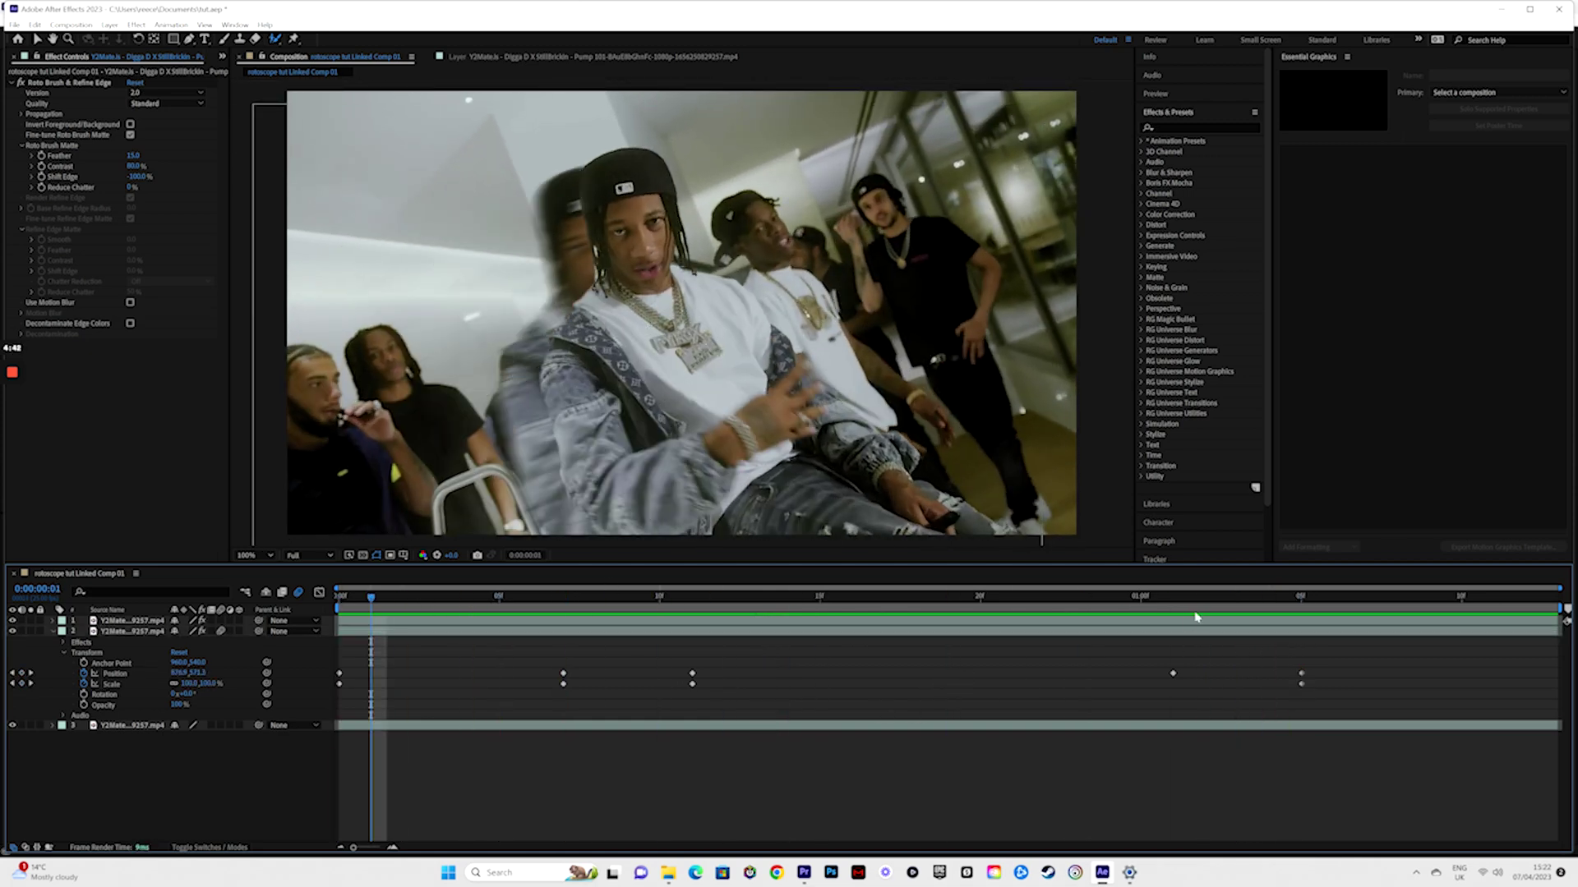
pyautogui.moveTo(1388, 709); pyautogui.dragTo(328, 637)
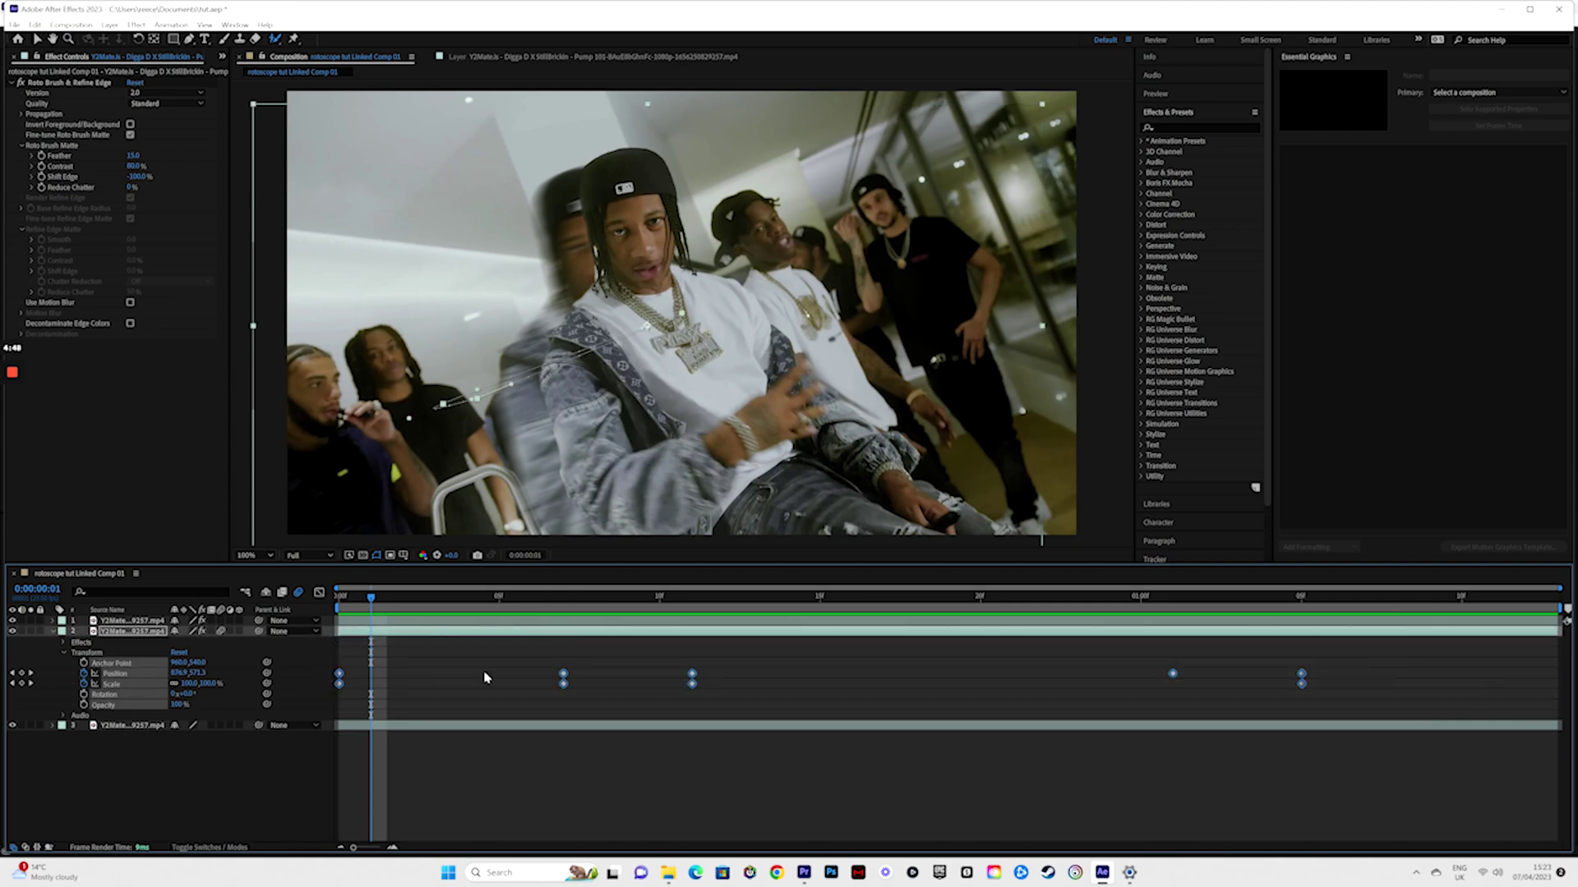
pyautogui.press('F9')
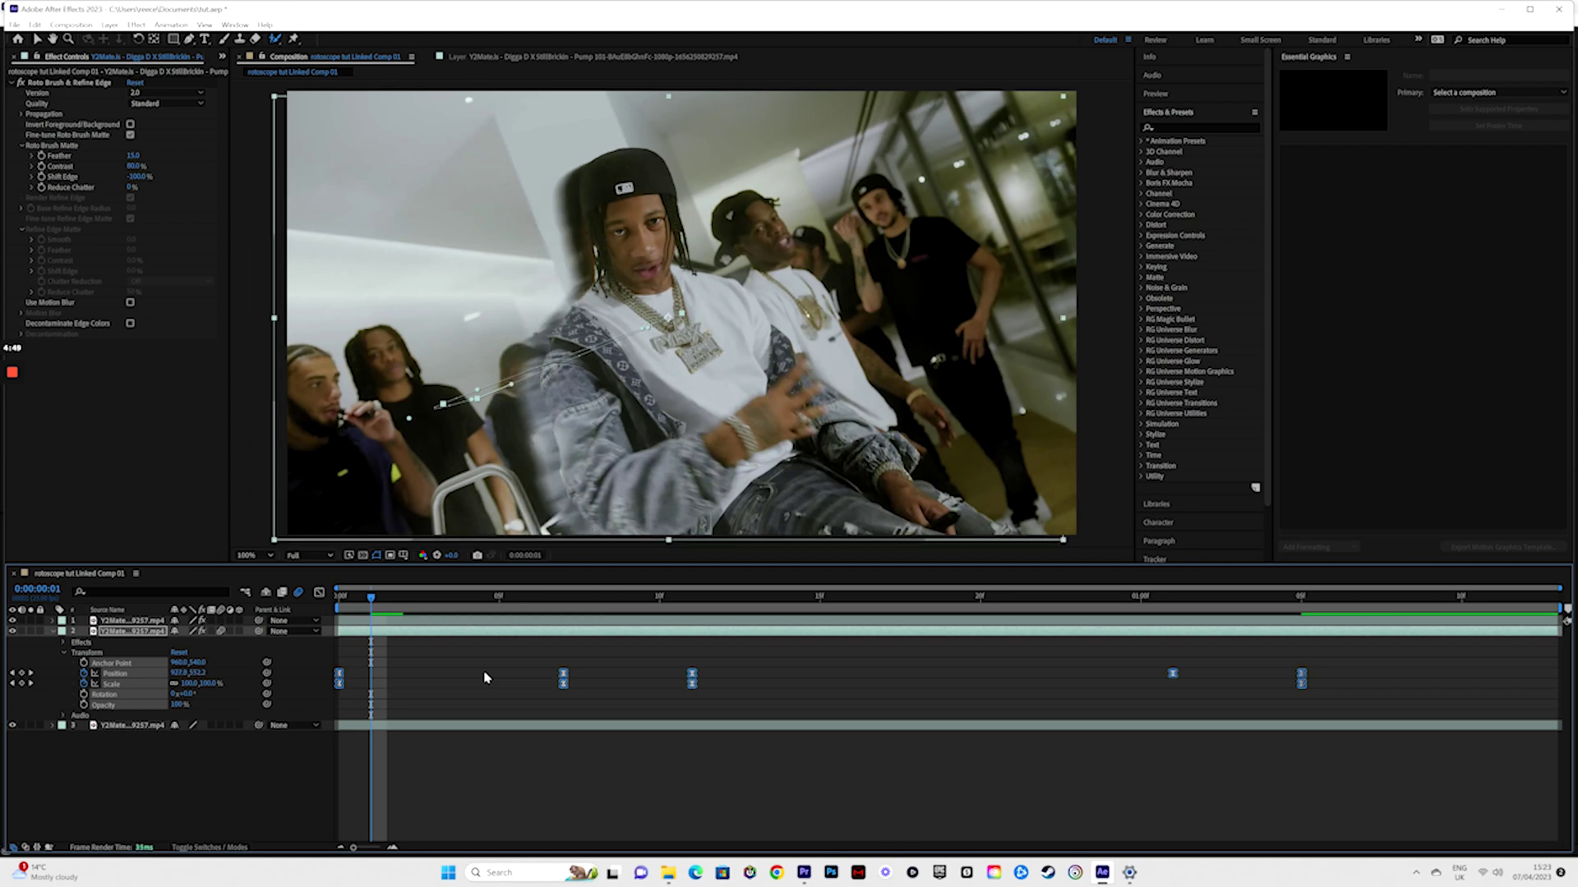
pyautogui.click(338, 598)
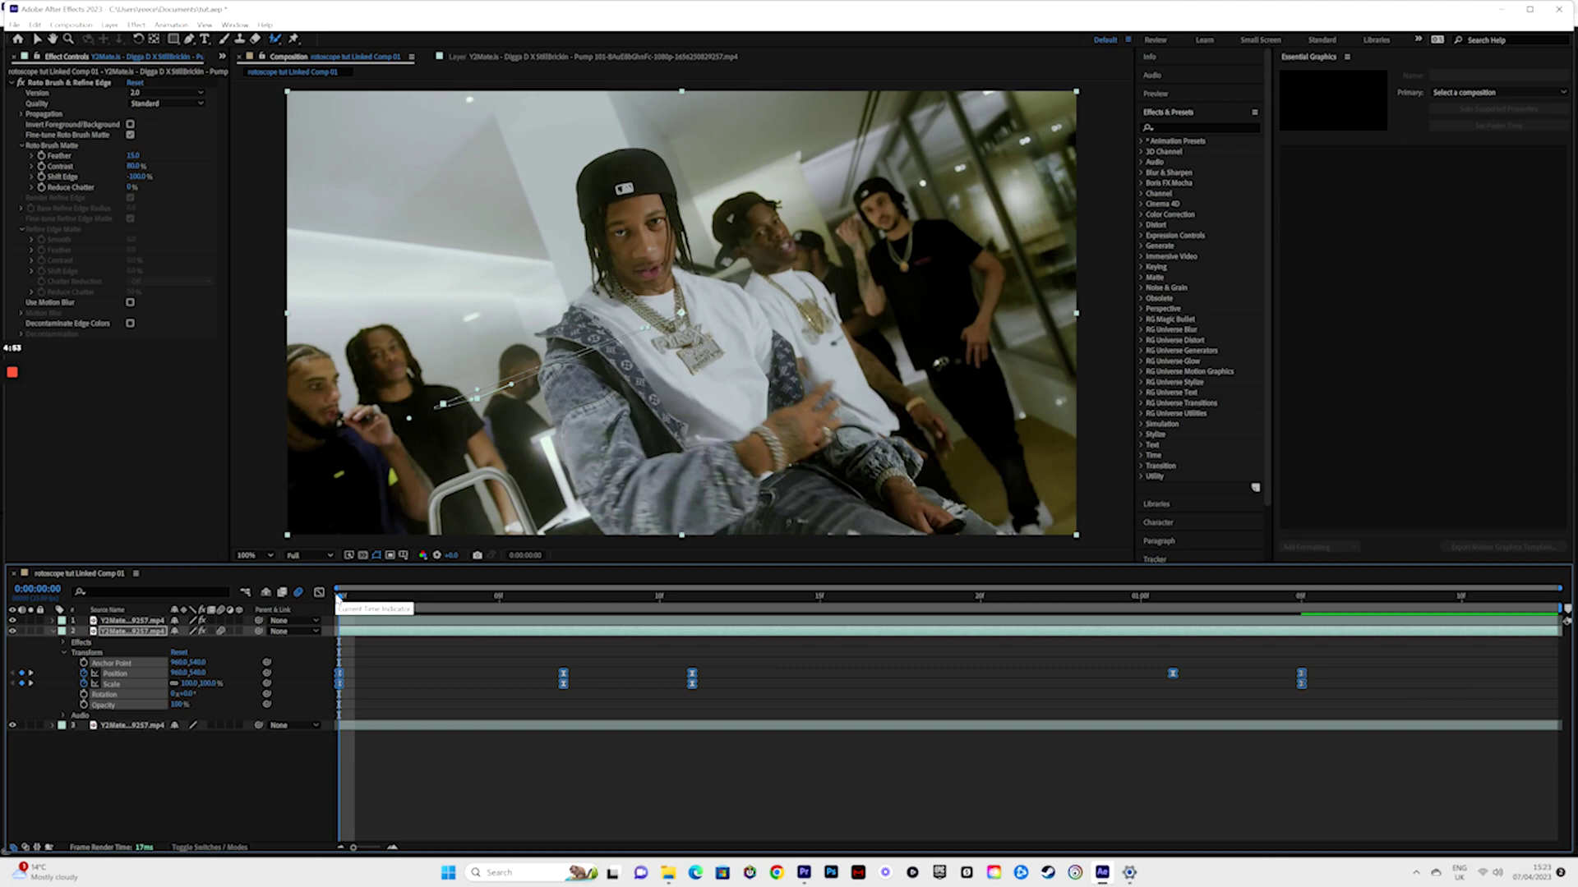
pyautogui.press('space')
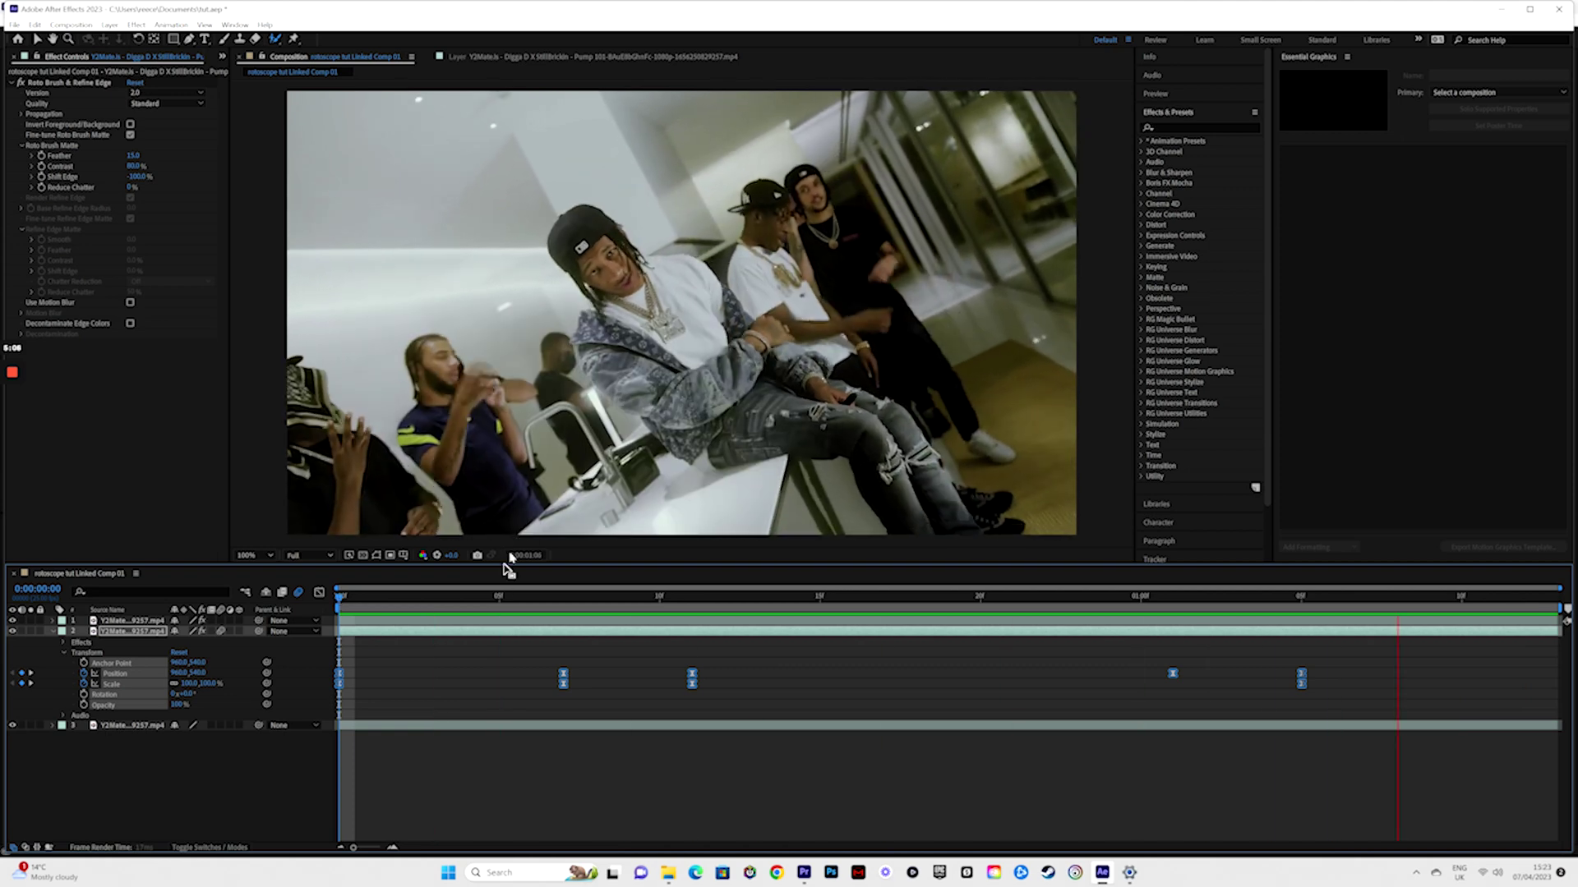
pyautogui.press('space')
# Step: In the speed graph, move the second Position keyframe to frame 4 and the last one to 0:00:01:04, previewing the motion
pyautogui.click(340, 597)
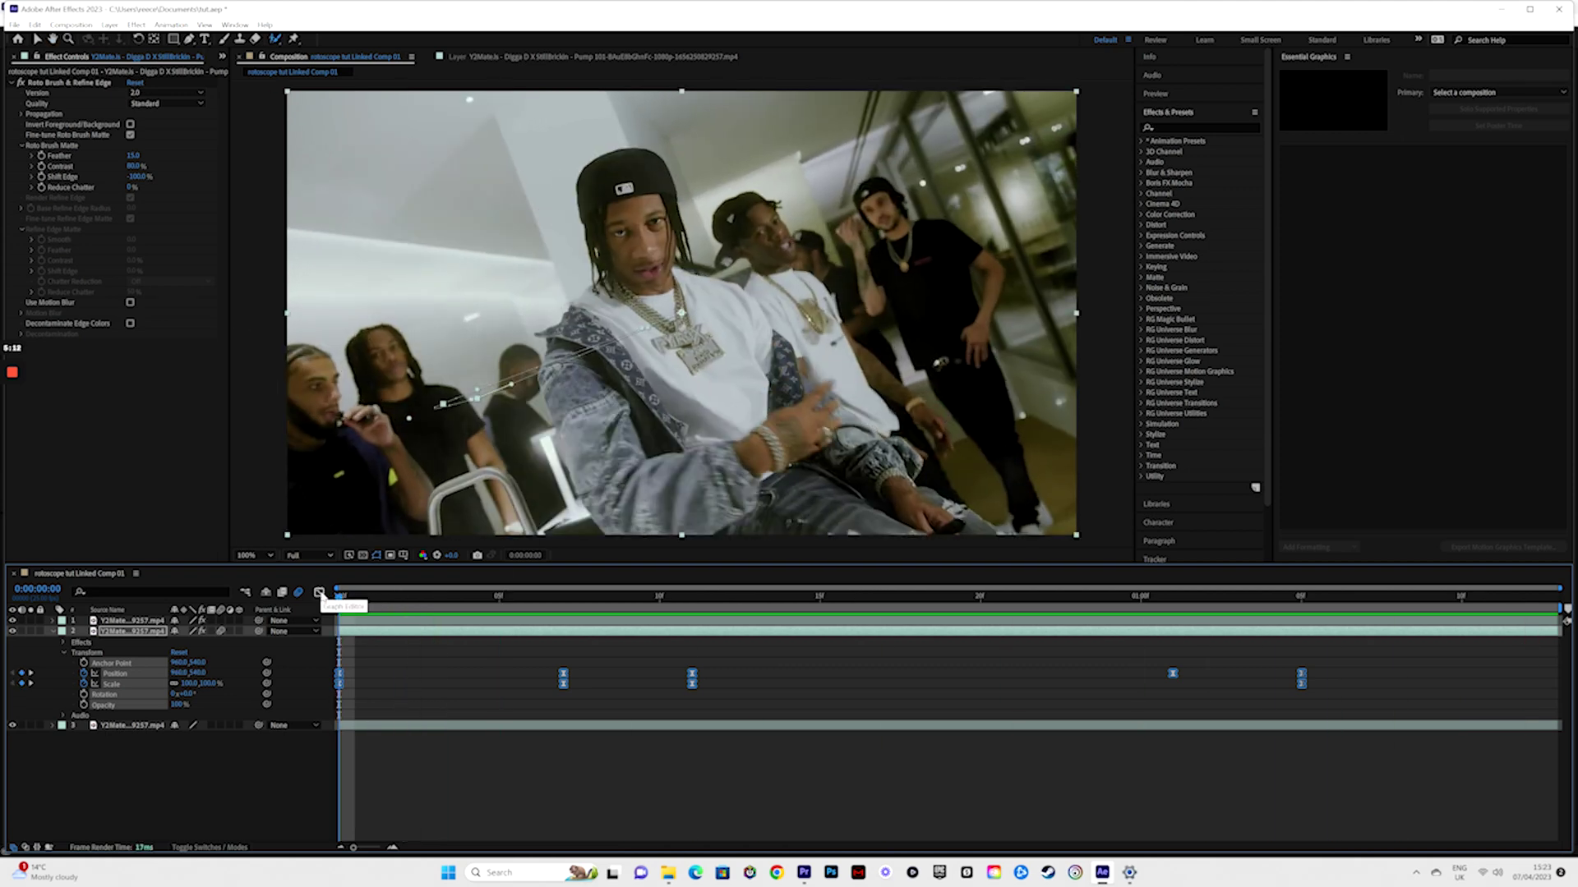
pyautogui.click(319, 592)
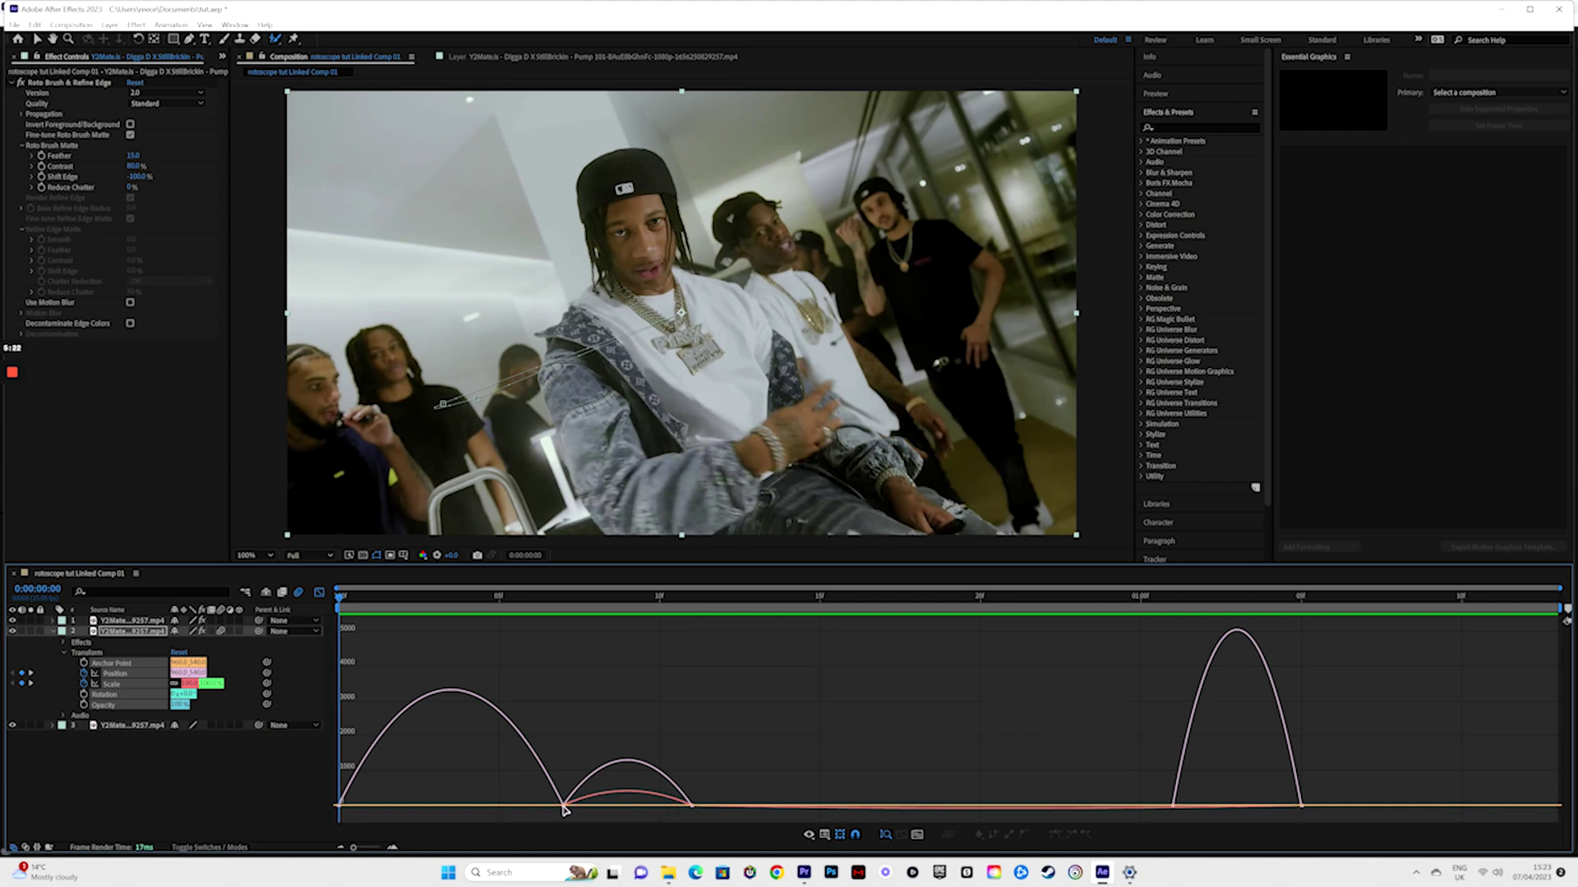
pyautogui.moveTo(564, 809); pyautogui.dragTo(466, 807)
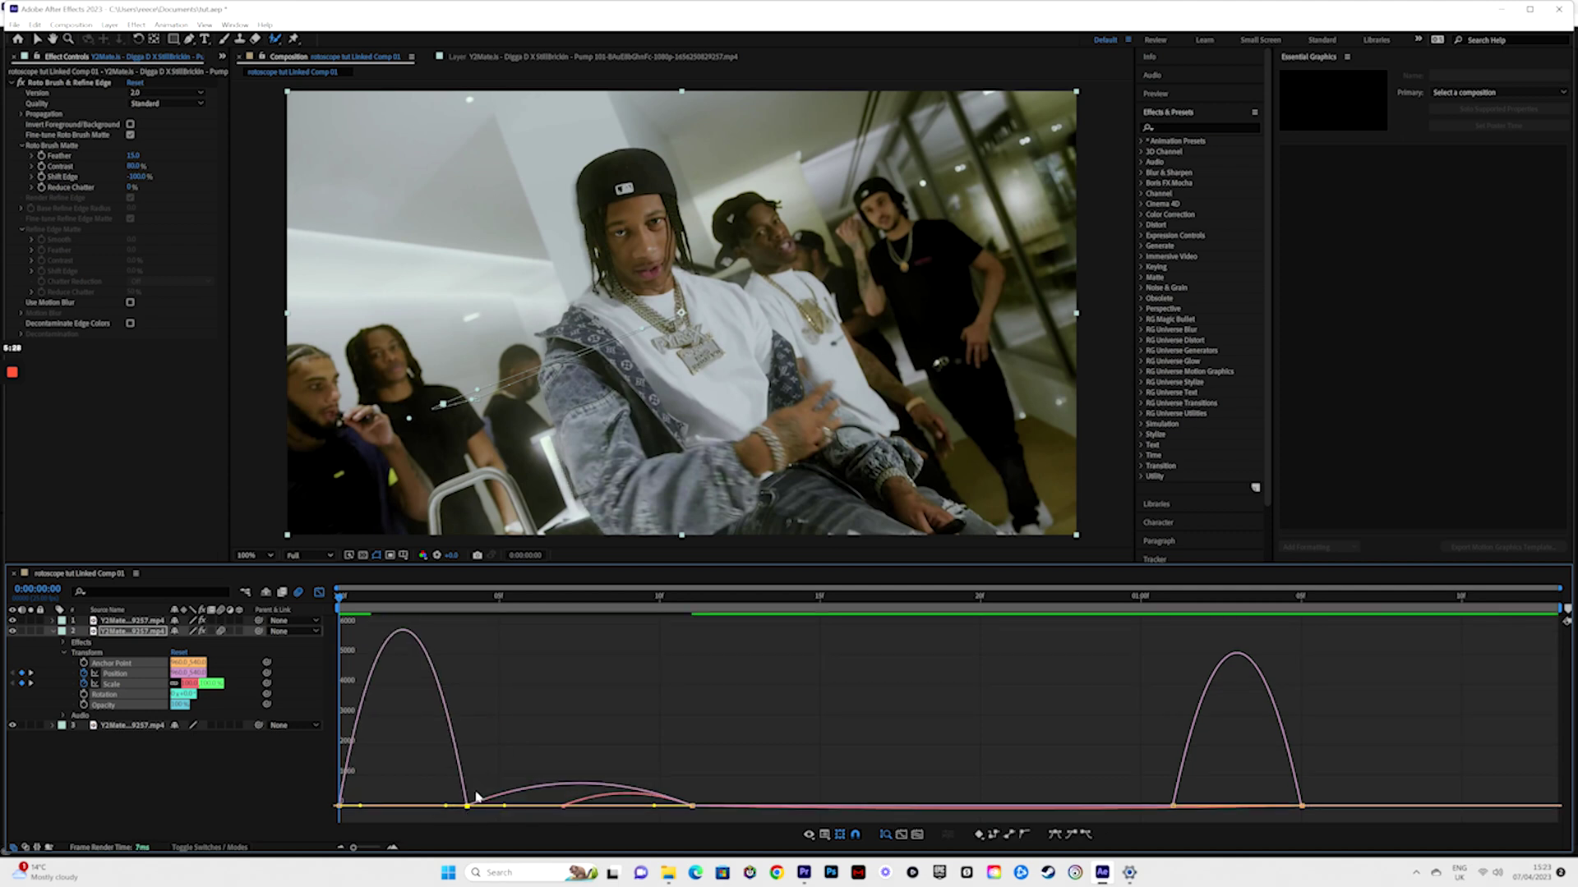
pyautogui.press('space')
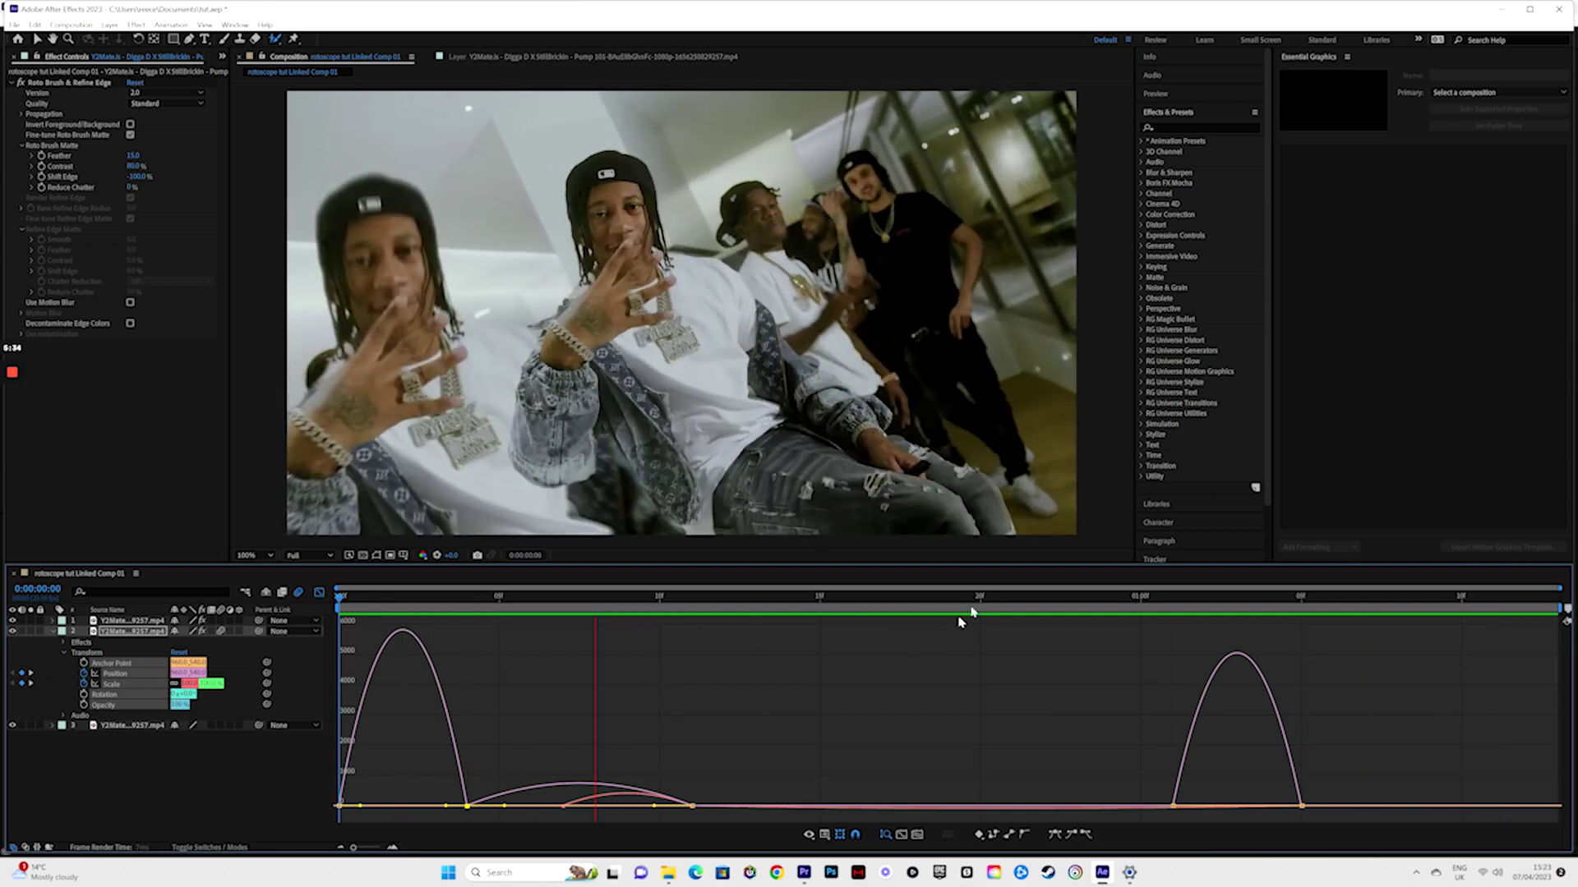
pyautogui.press('space')
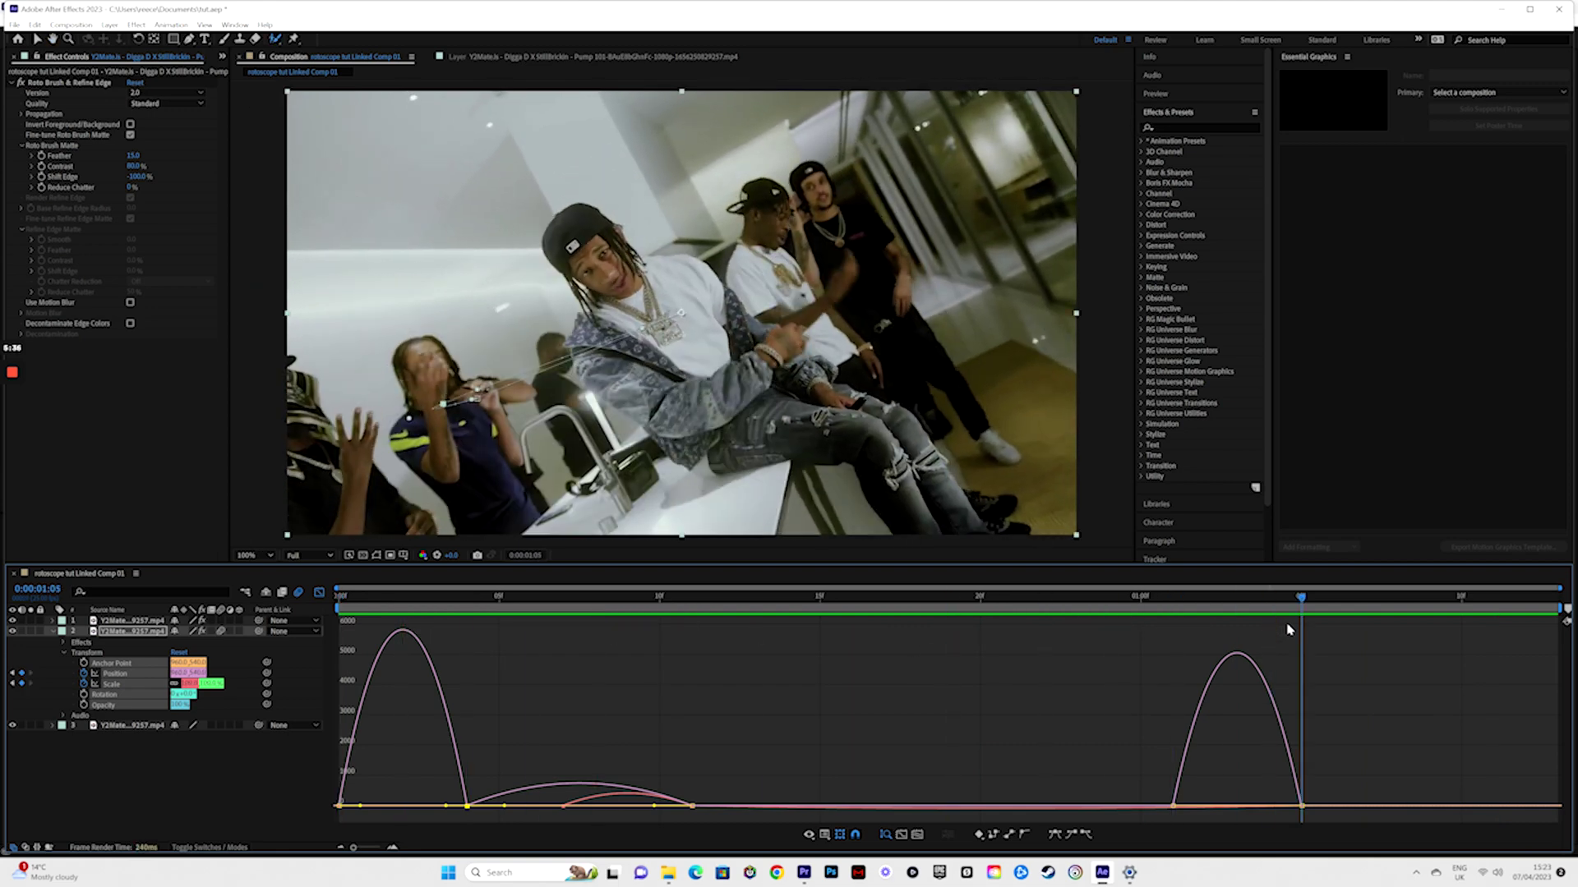
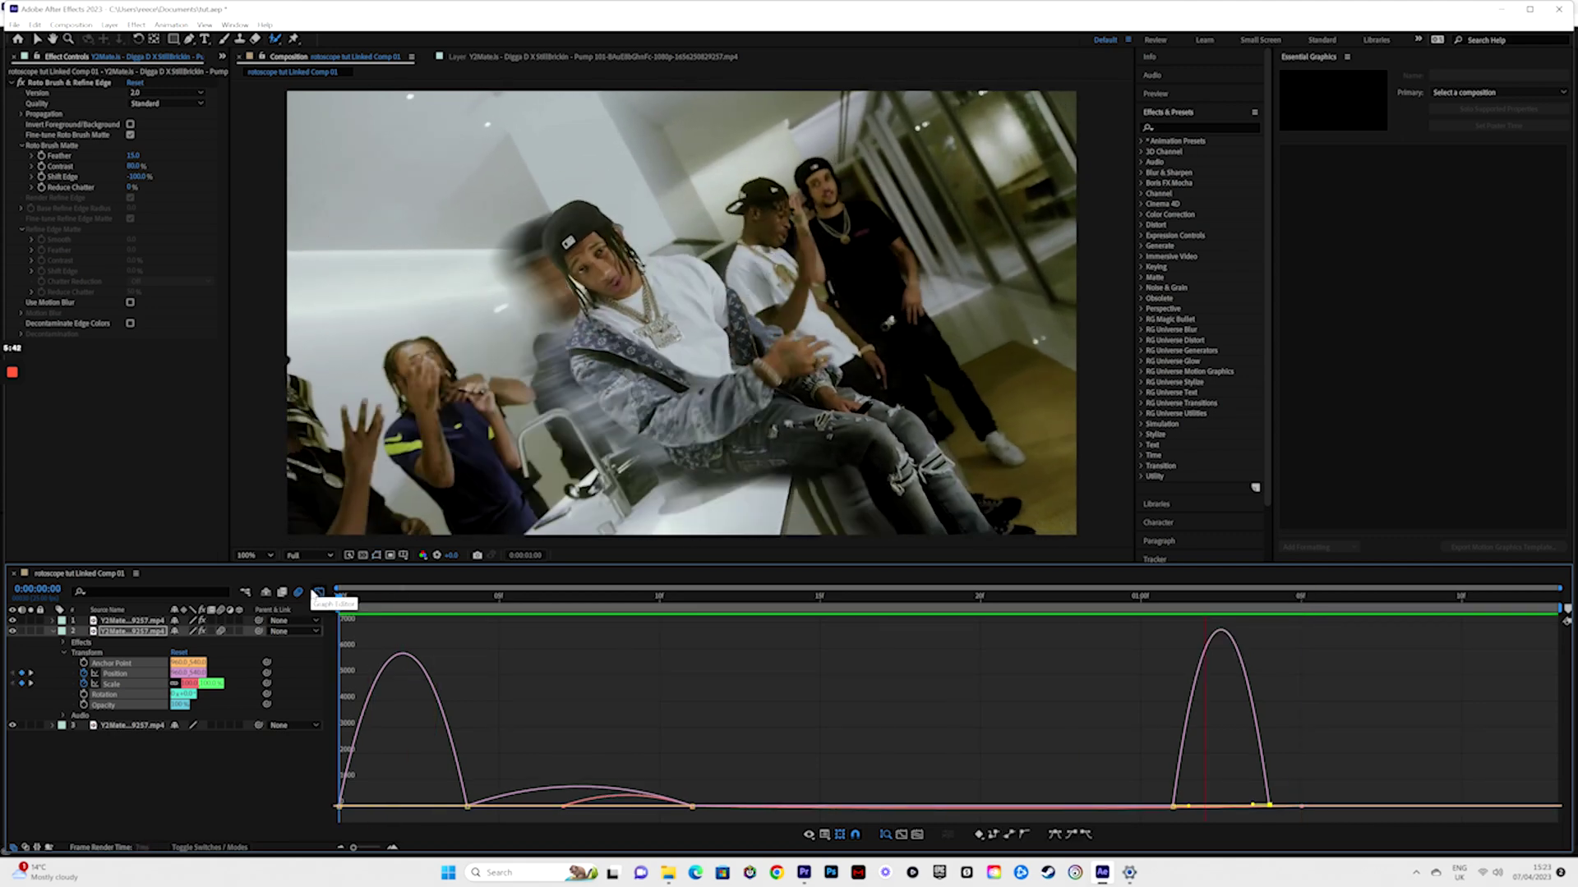
pyautogui.click(317, 592)
# Step: Find the blur effects and apply Gaussian Blur to the middle cutout layer
pyautogui.moveTo(493, 598); pyautogui.dragTo(929, 607)
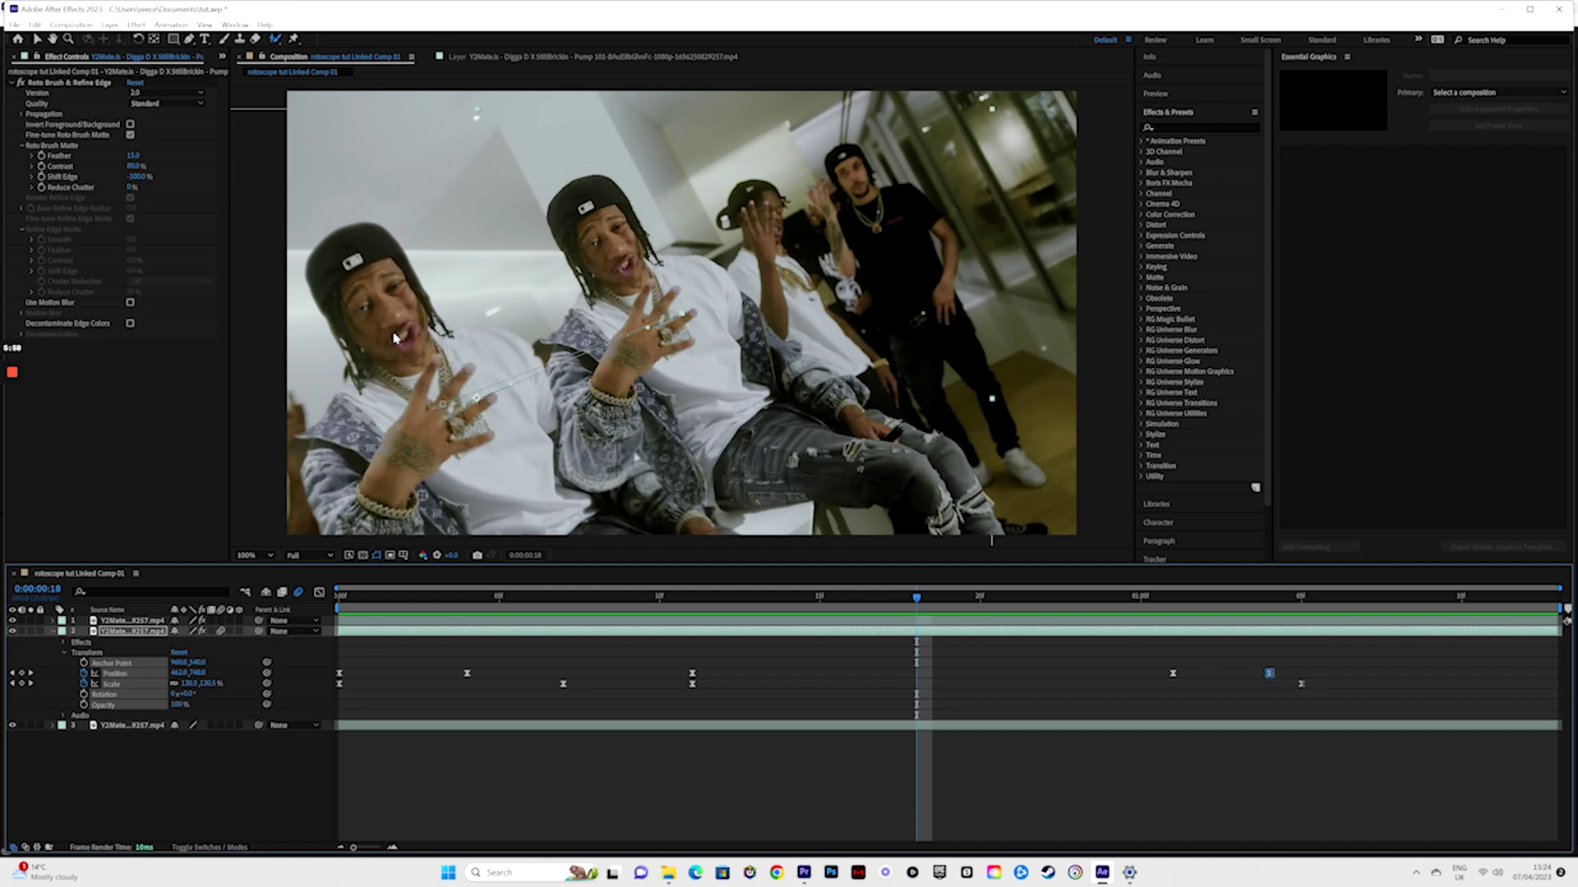
pyautogui.click(1186, 127)
pyautogui.write('blur')
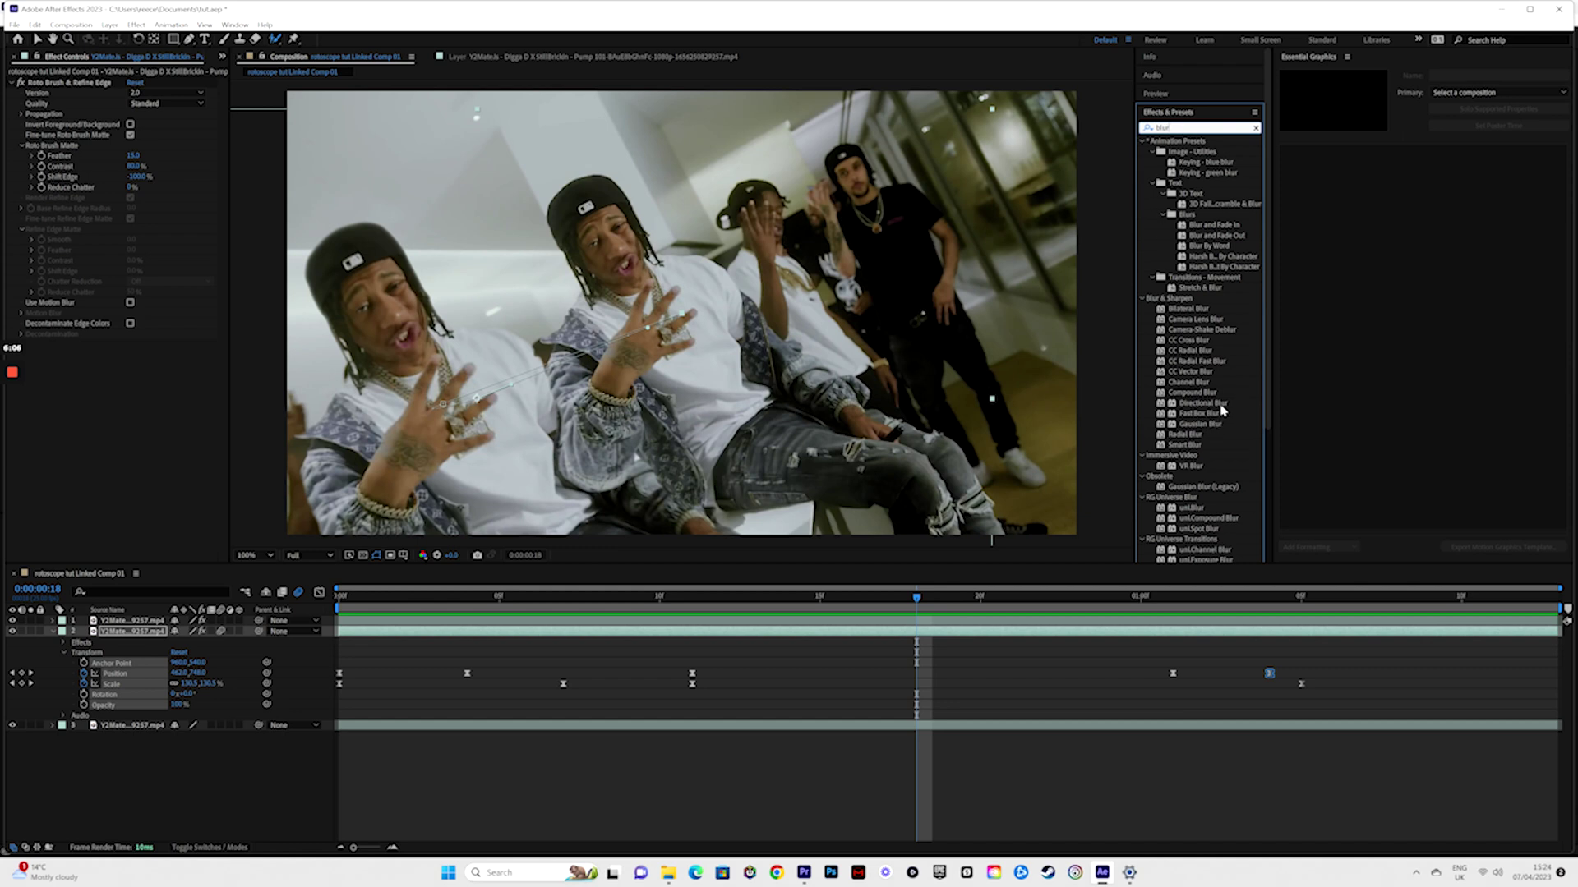
pyautogui.click(1223, 403)
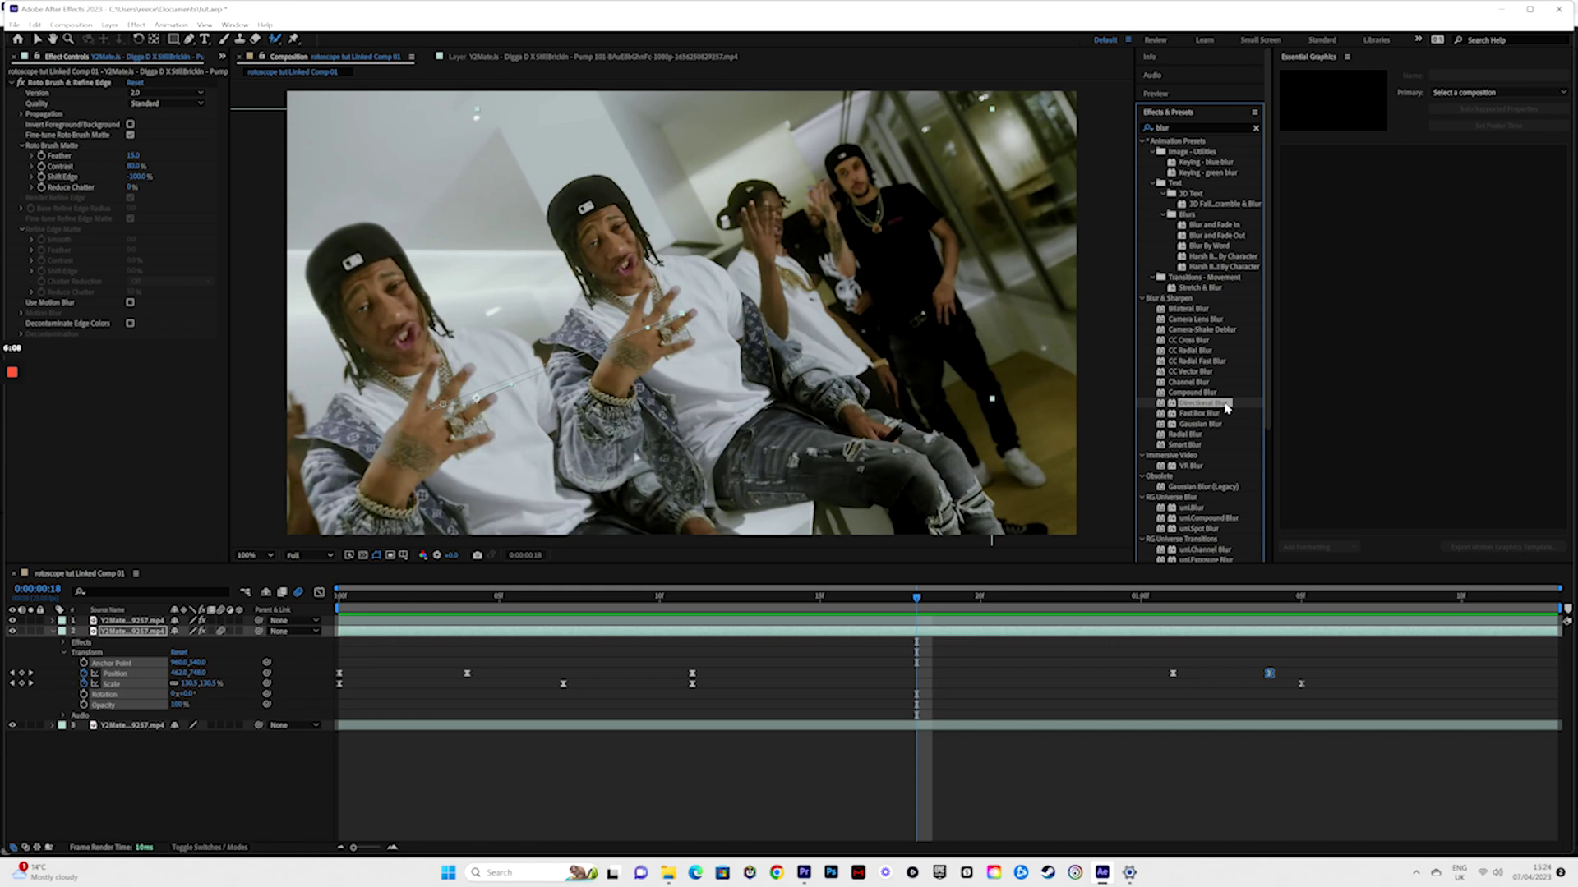
pyautogui.click(1227, 423)
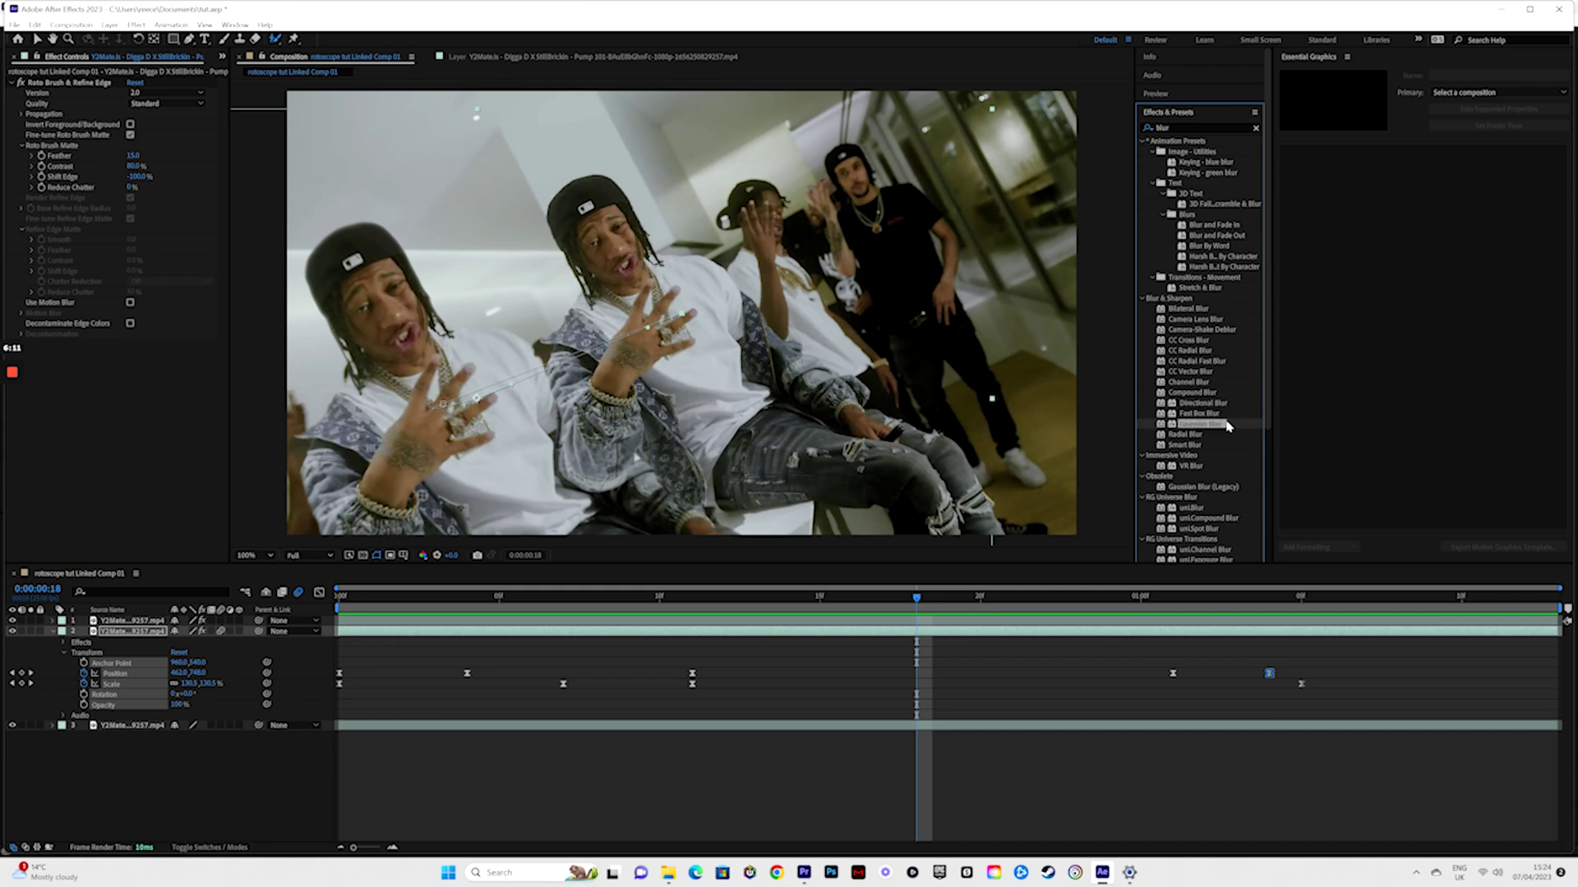
pyautogui.click(1233, 403)
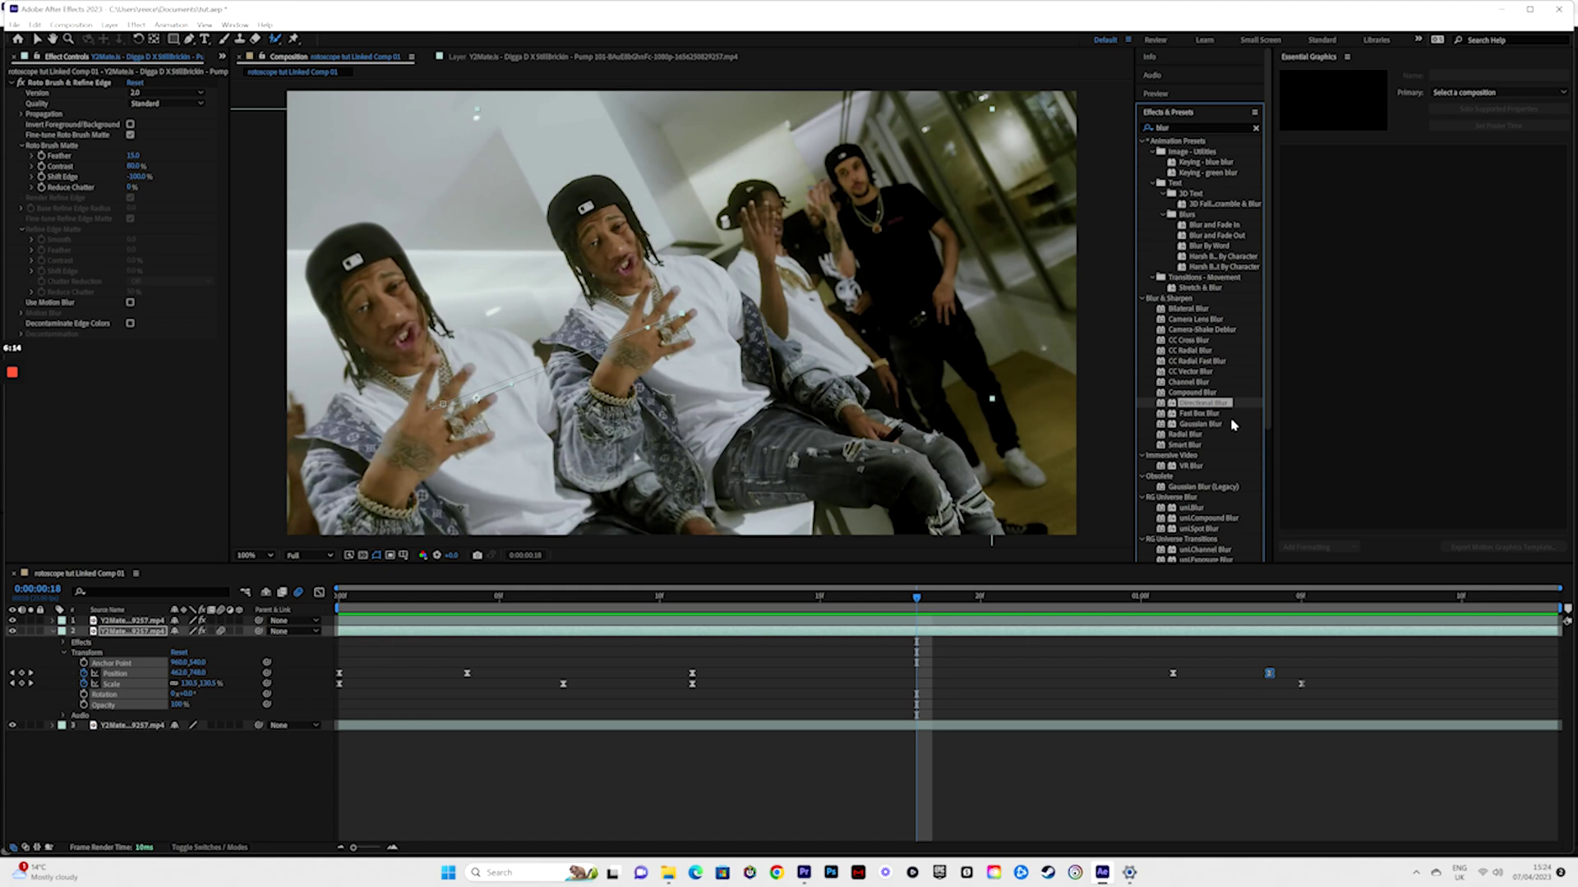
pyautogui.click(1228, 424)
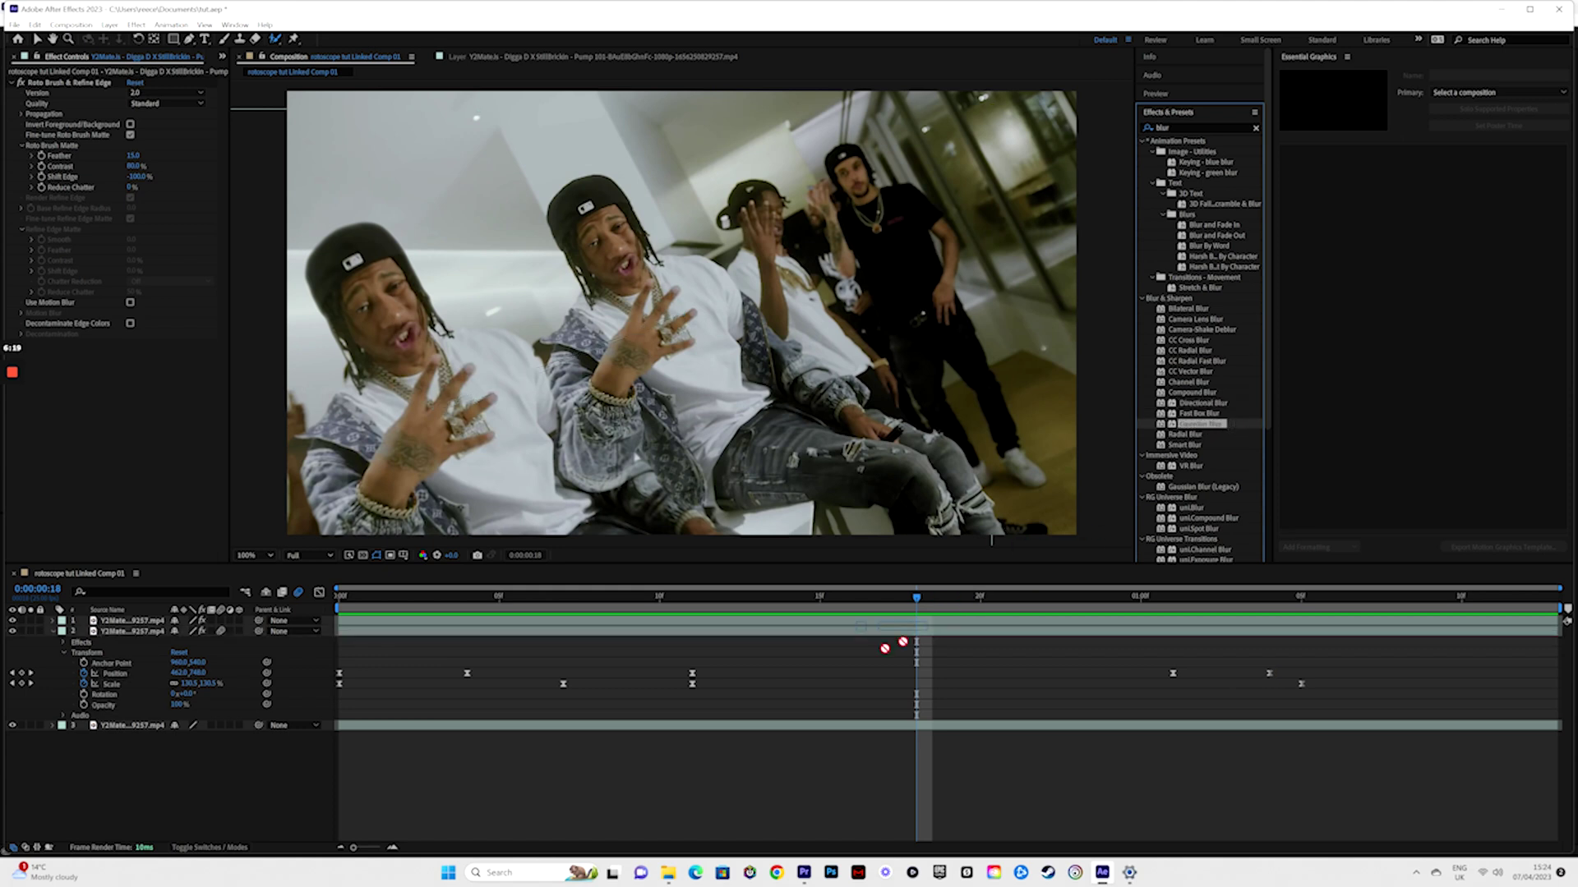
pyautogui.moveTo(1220, 430); pyautogui.dragTo(801, 633)
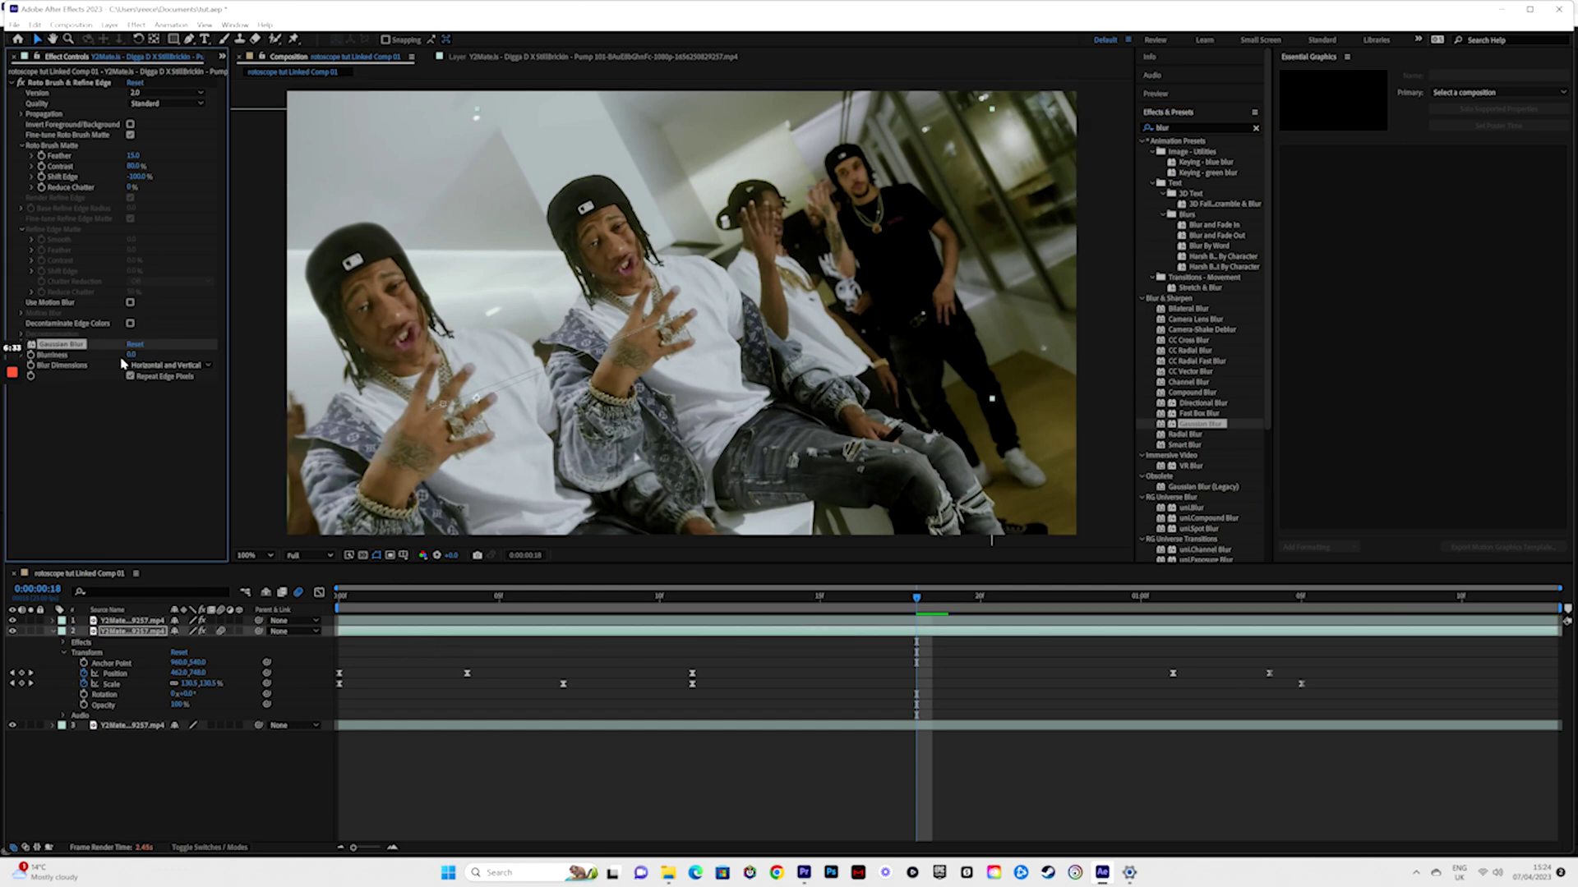
# Step: Raise the Gaussian Blur's Blurriness to about 11 and preview the composition from the start
pyautogui.moveTo(136, 354); pyautogui.dragTo(171, 352)
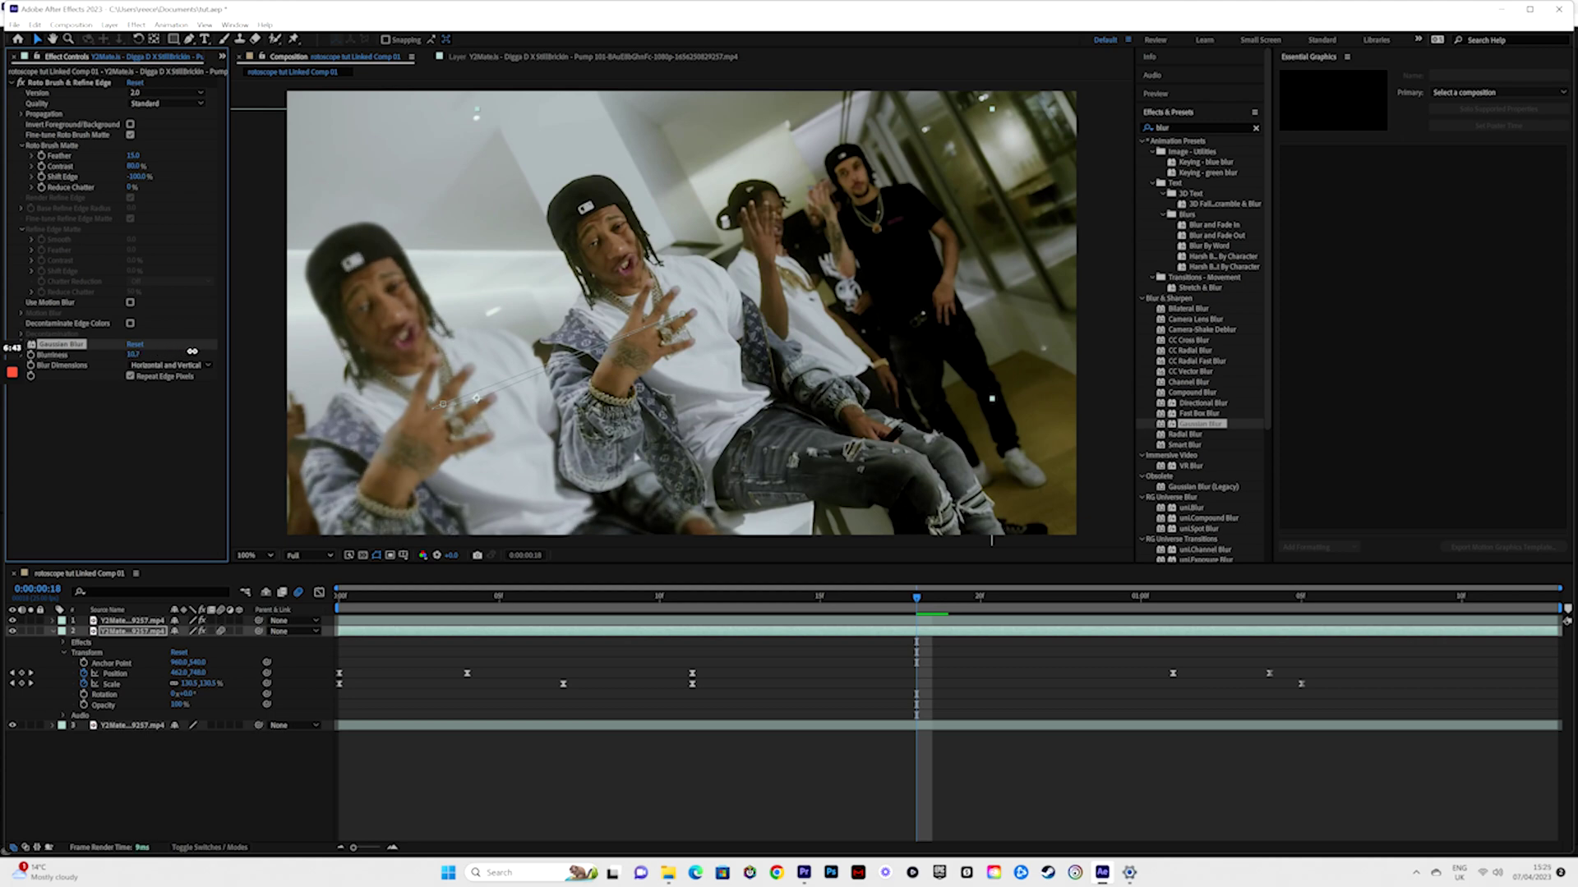
pyautogui.moveTo(916, 597); pyautogui.dragTo(326, 587)
pyautogui.press('space')
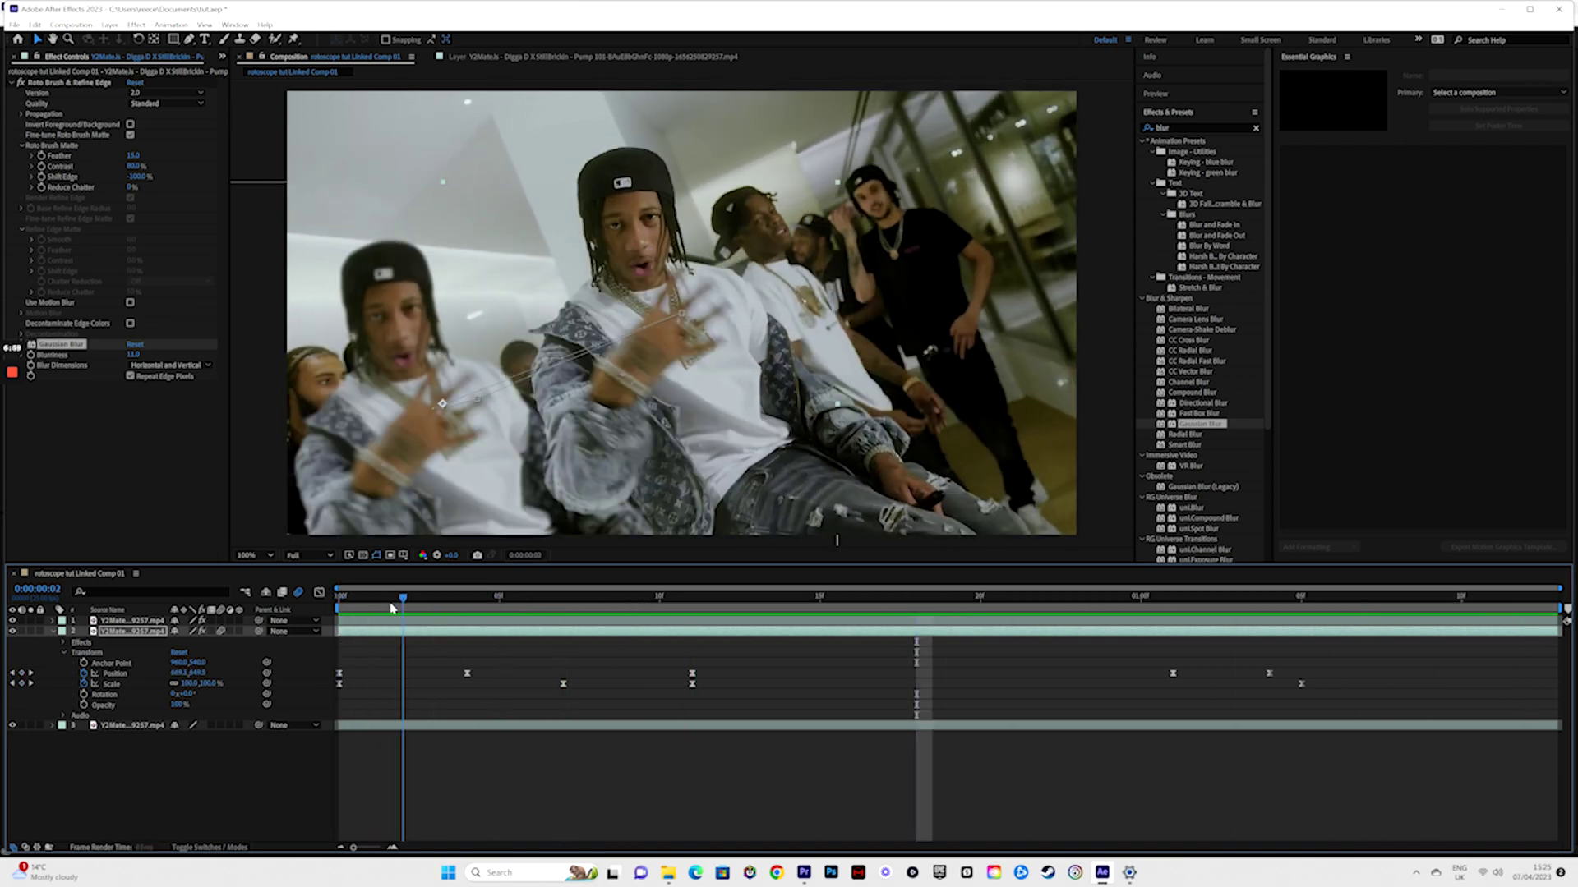
pyautogui.press('space')
# Step: Find the glow effects, apply uni.Glow to the middle cutout layer and scrub through the opening frames to check it
pyautogui.moveTo(536, 602); pyautogui.dragTo(980, 598)
pyautogui.click(1189, 128)
pyautogui.write('glow')
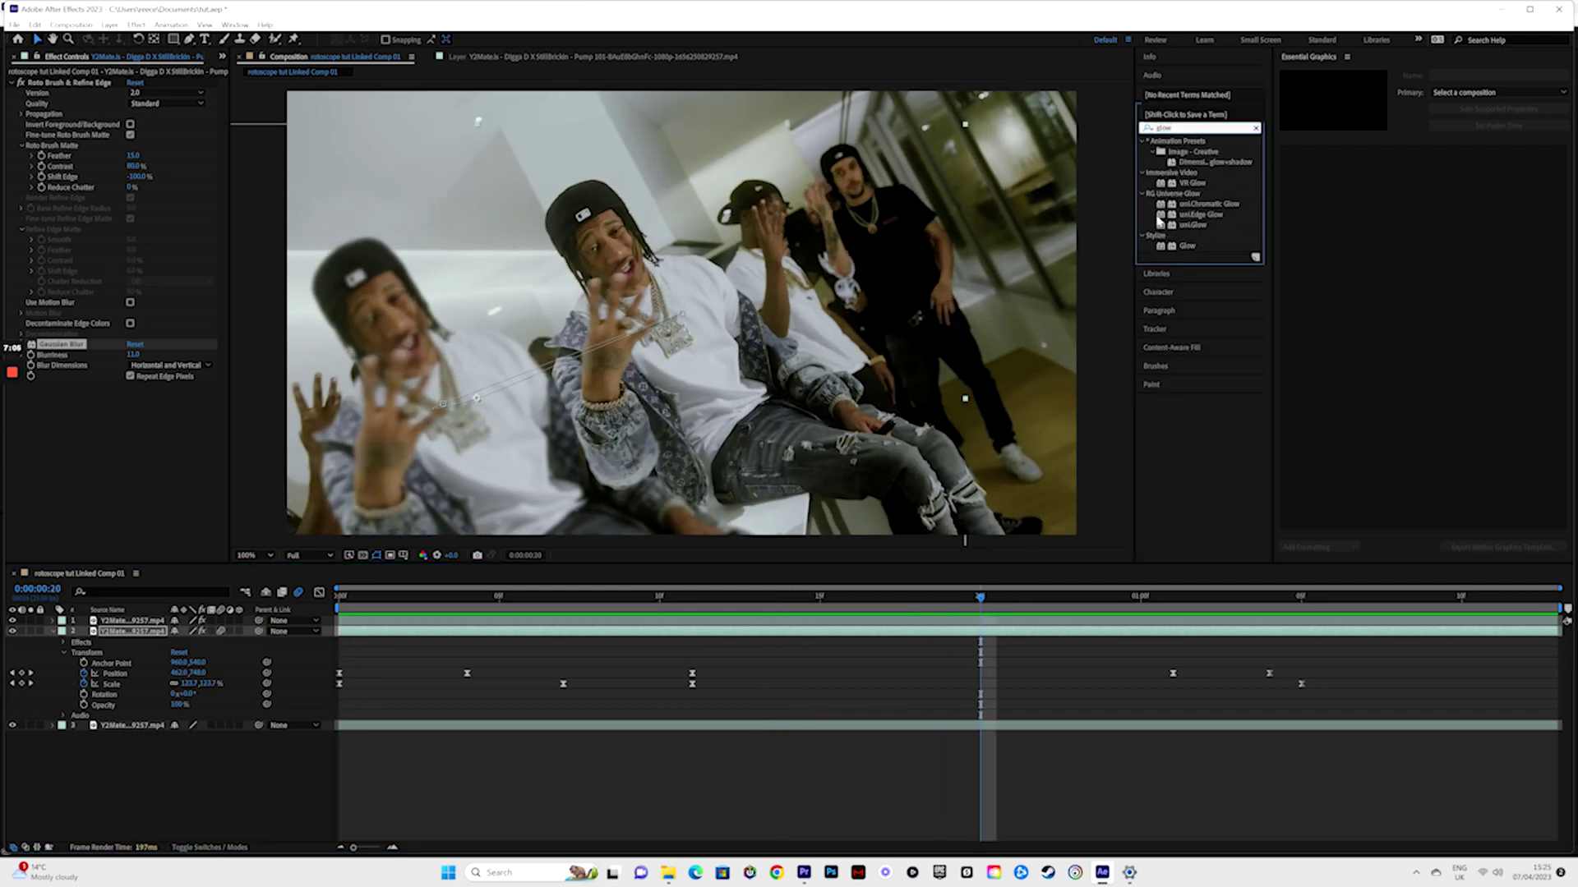
pyautogui.click(1208, 227)
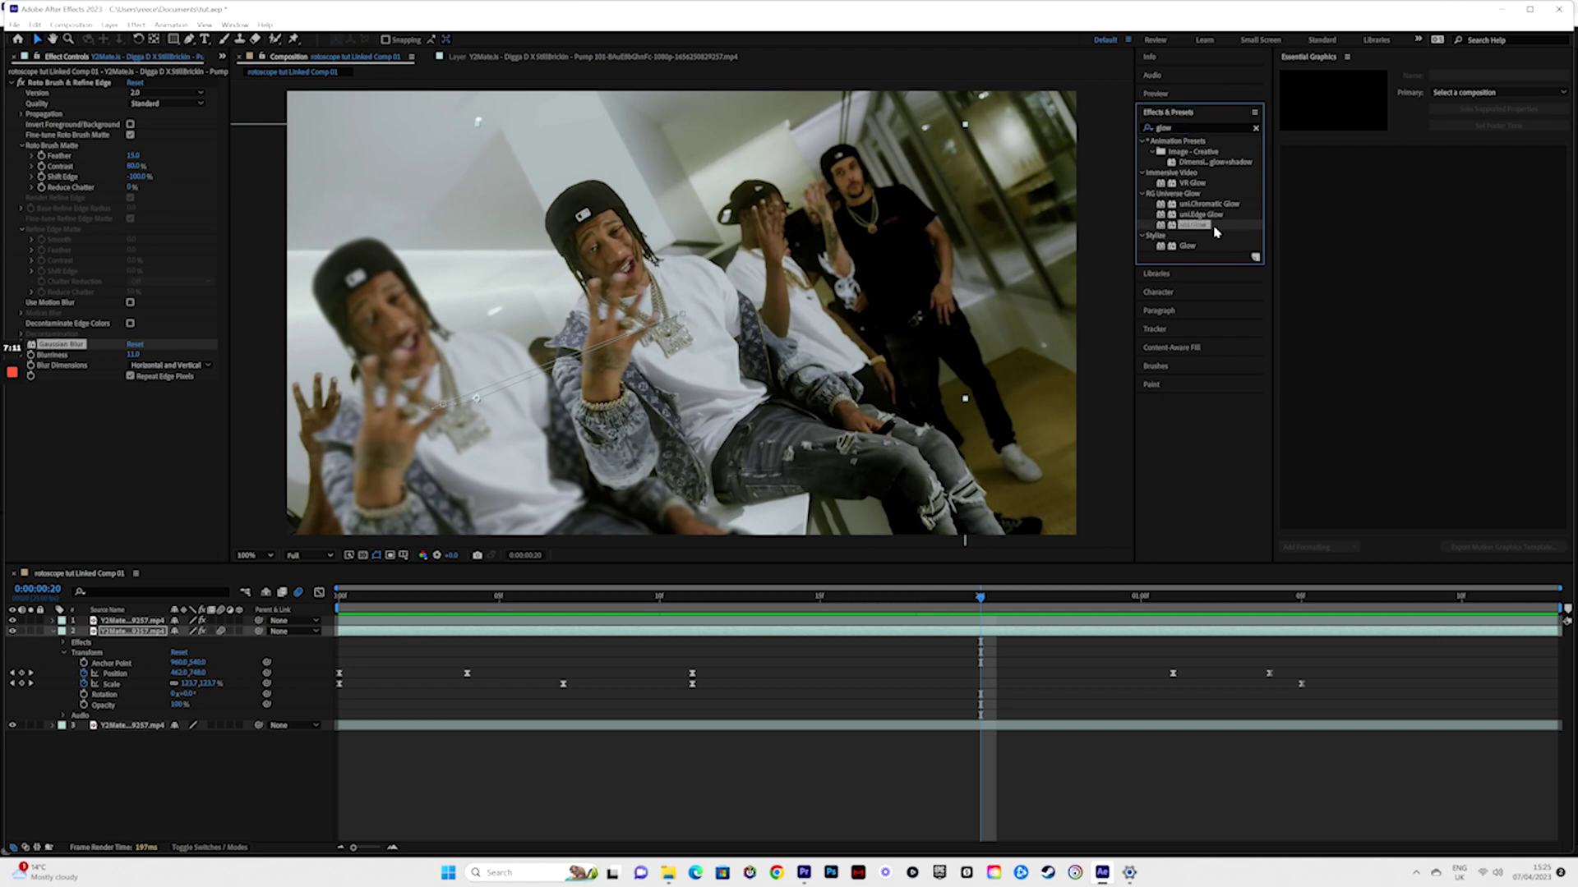
pyautogui.moveTo(1216, 231); pyautogui.dragTo(872, 642)
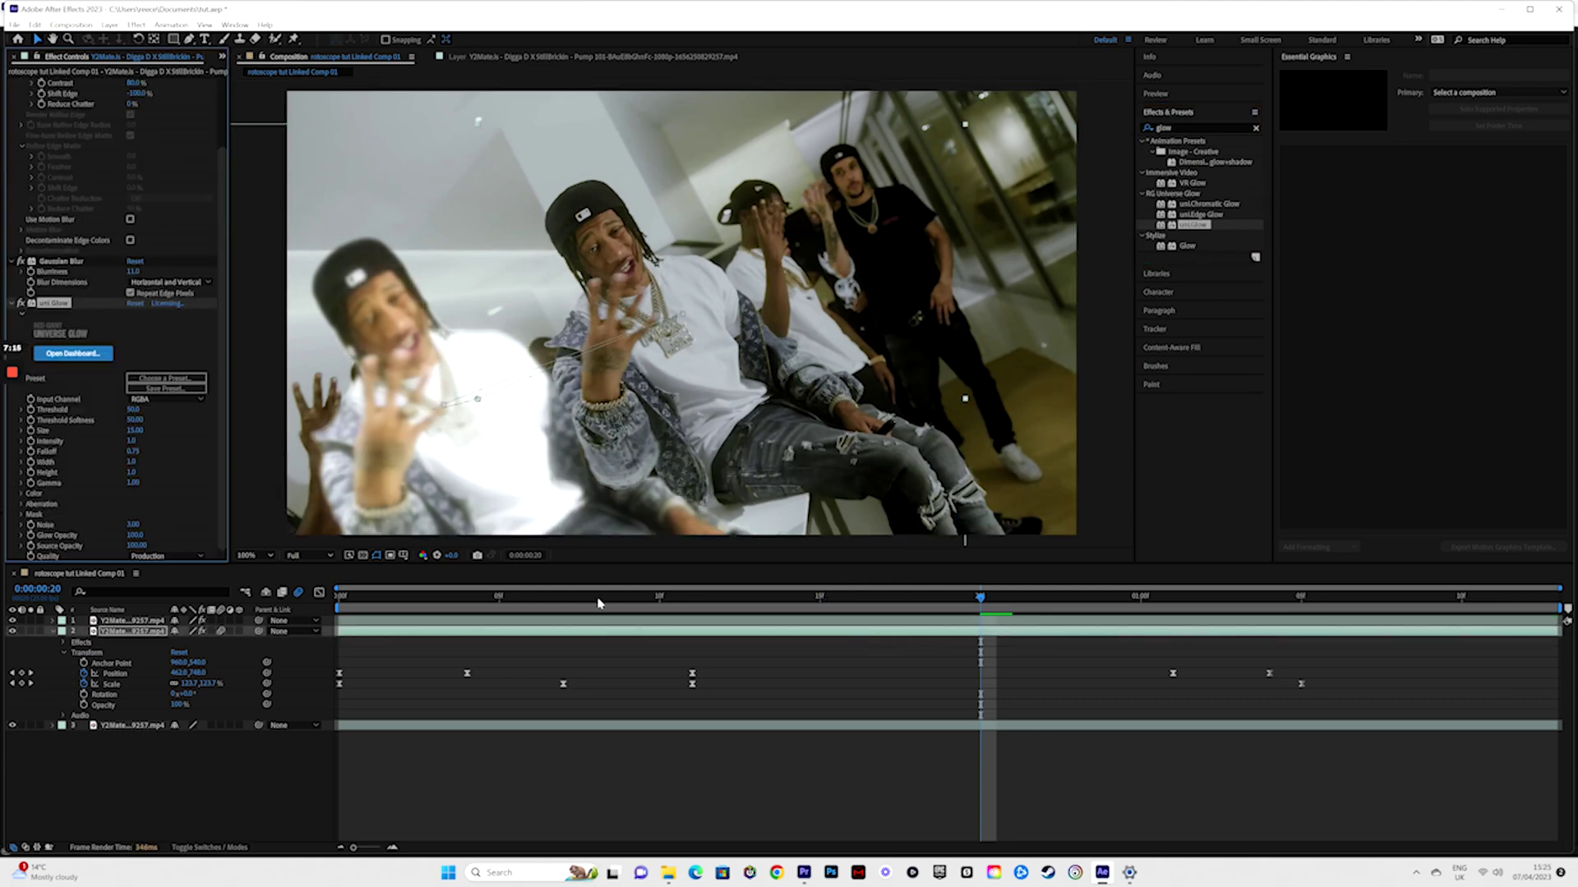
pyautogui.click(344, 600)
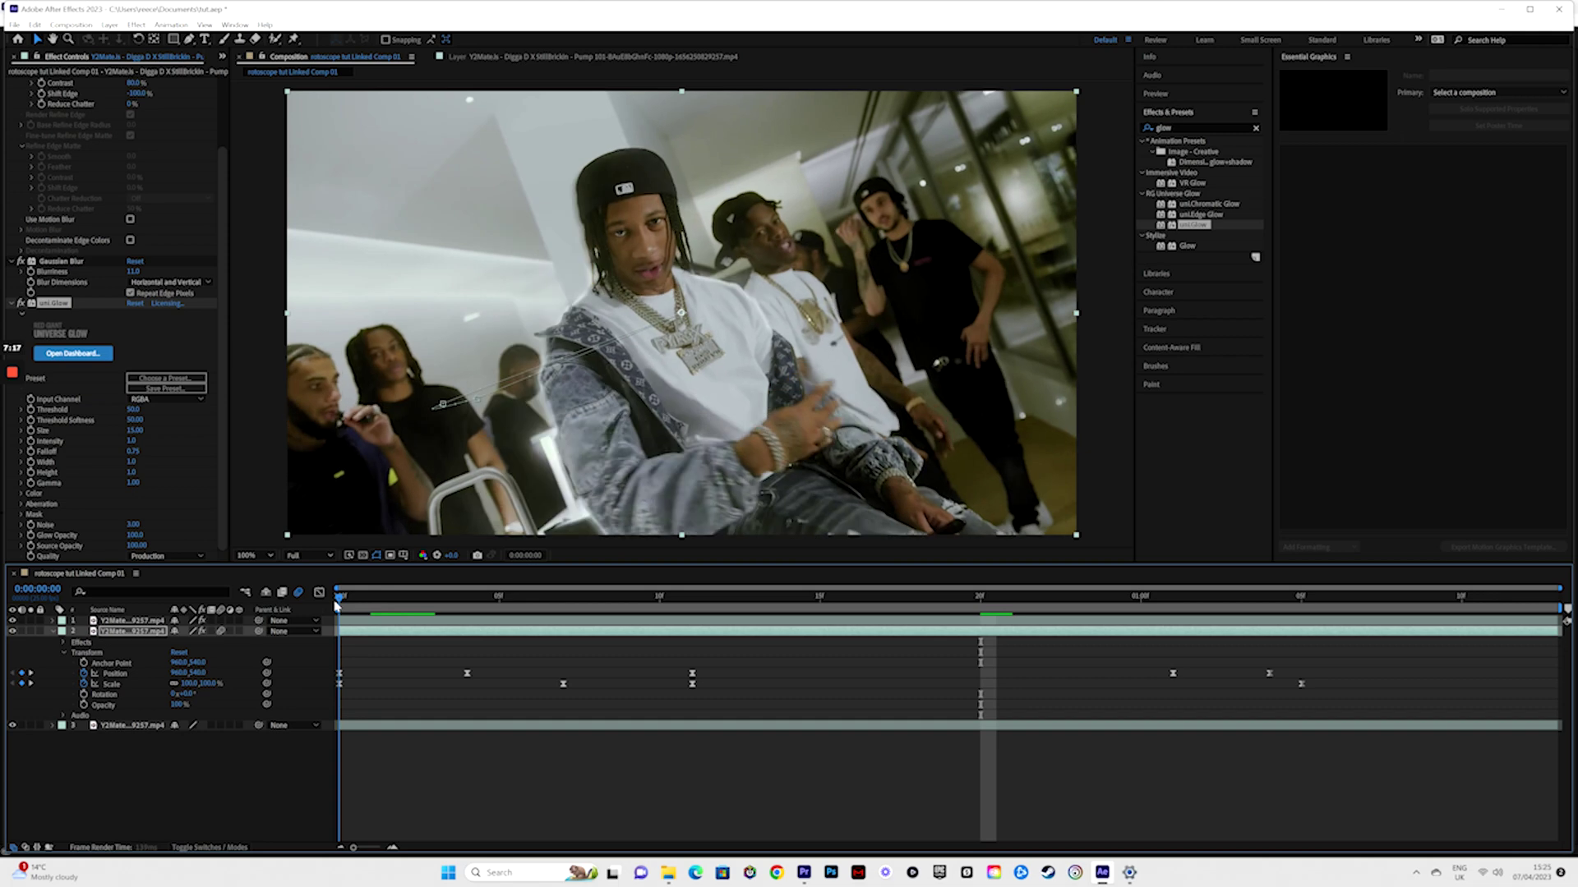
pyautogui.moveTo(343, 600); pyautogui.dragTo(736, 569)
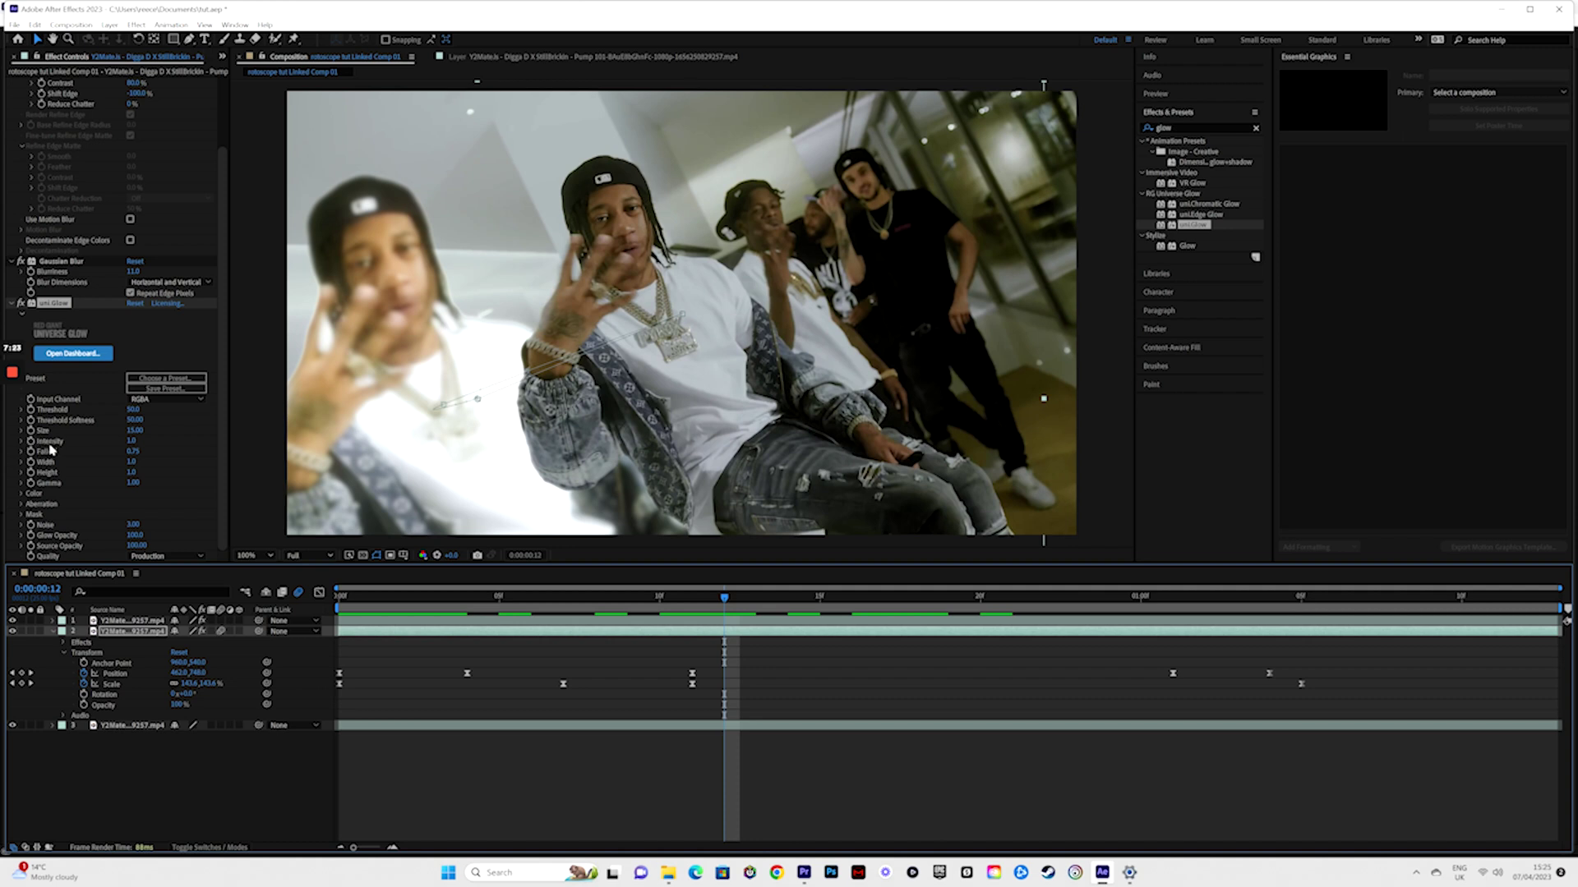
# Step: Lower the uni.Glow Intensity on the middle cutout and preview the composition from the start
pyautogui.click(132, 441)
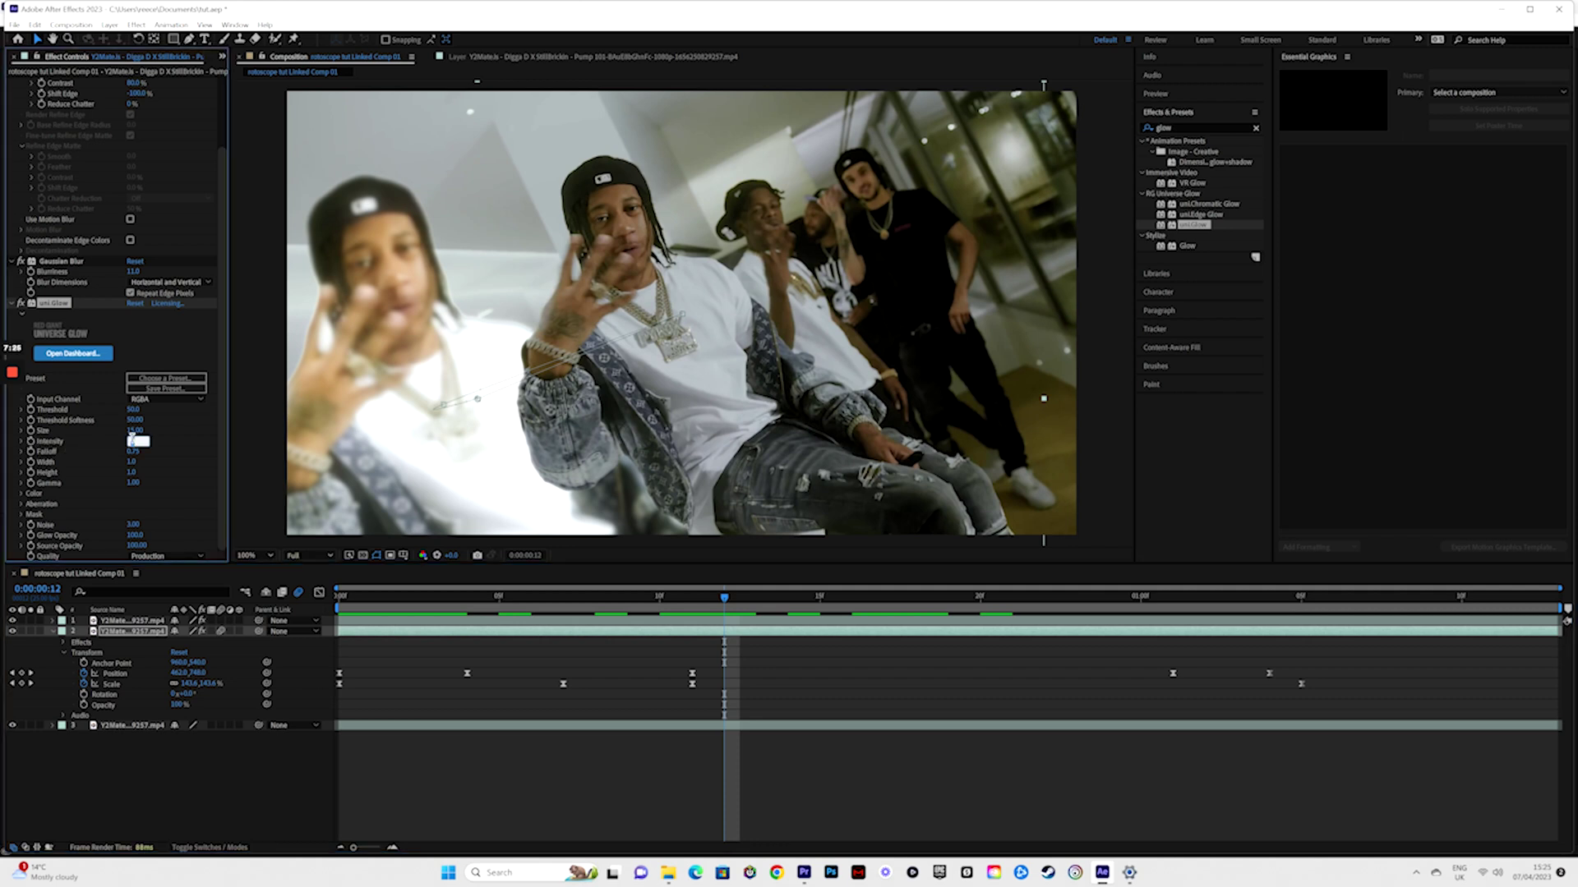
pyautogui.press('Return')
pyautogui.press('Home')
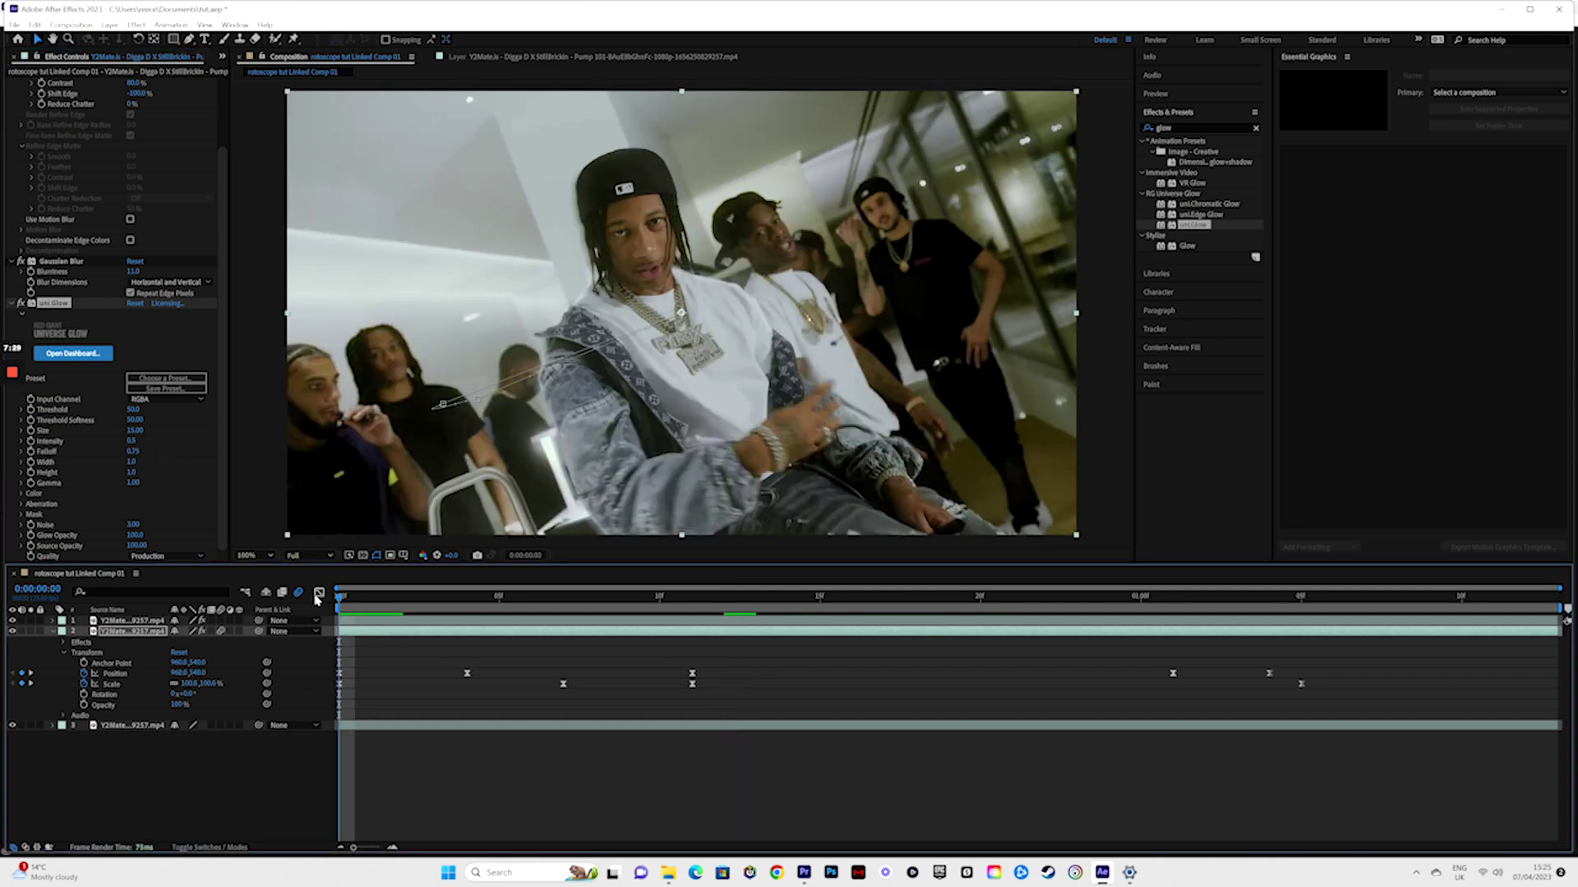
pyautogui.press('space')
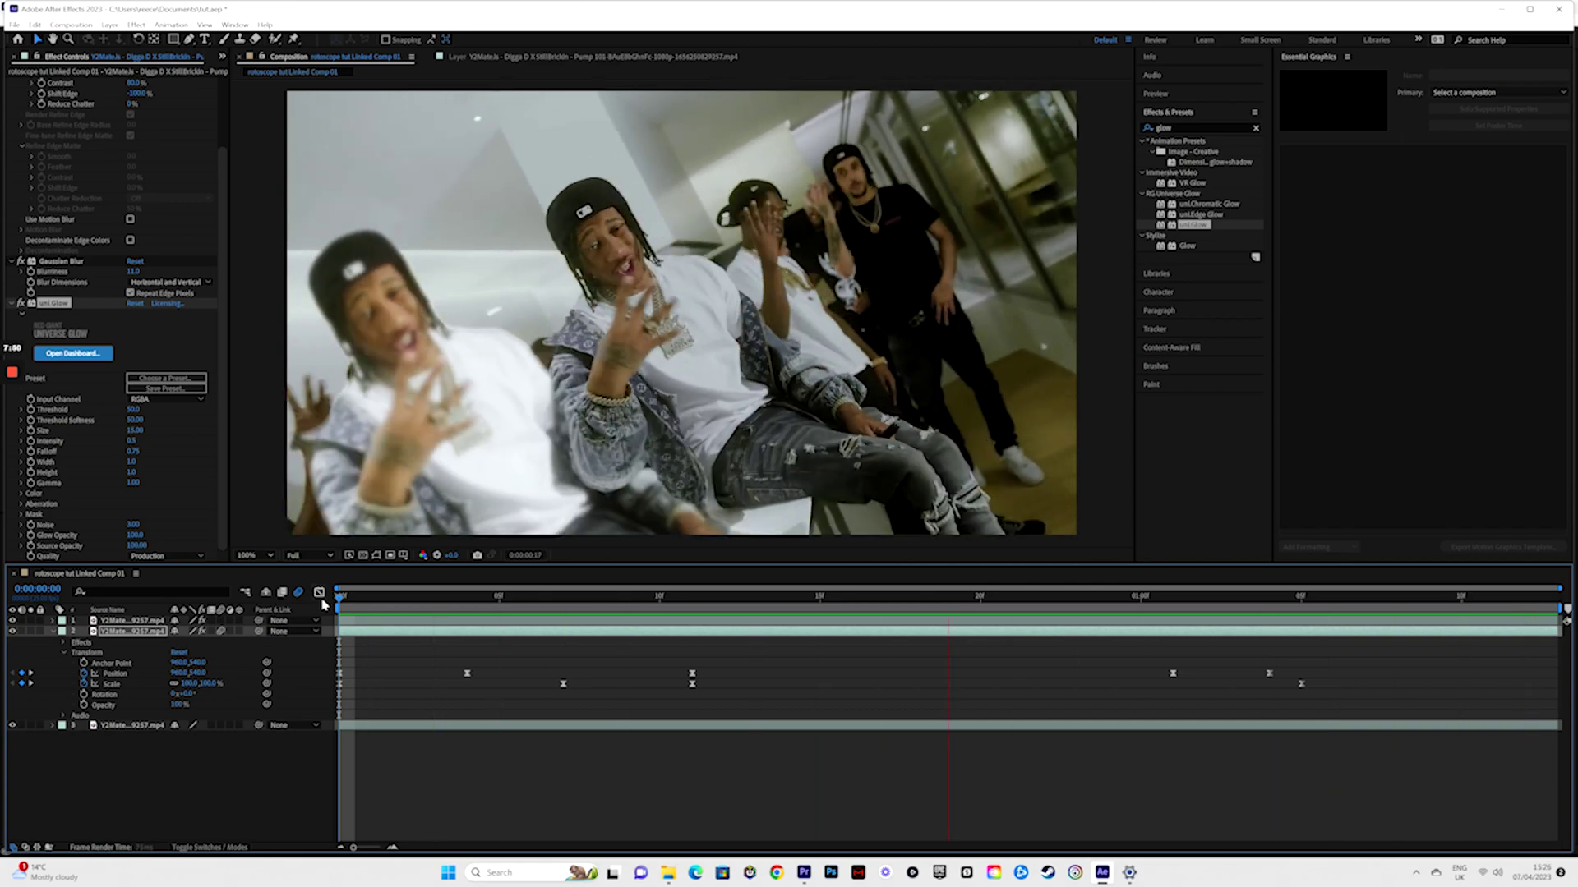
# Step: Switch to Premiere Pro and play back the finished rotoscope shot in the sequence
pyautogui.hotkey('alt', 'Tab')
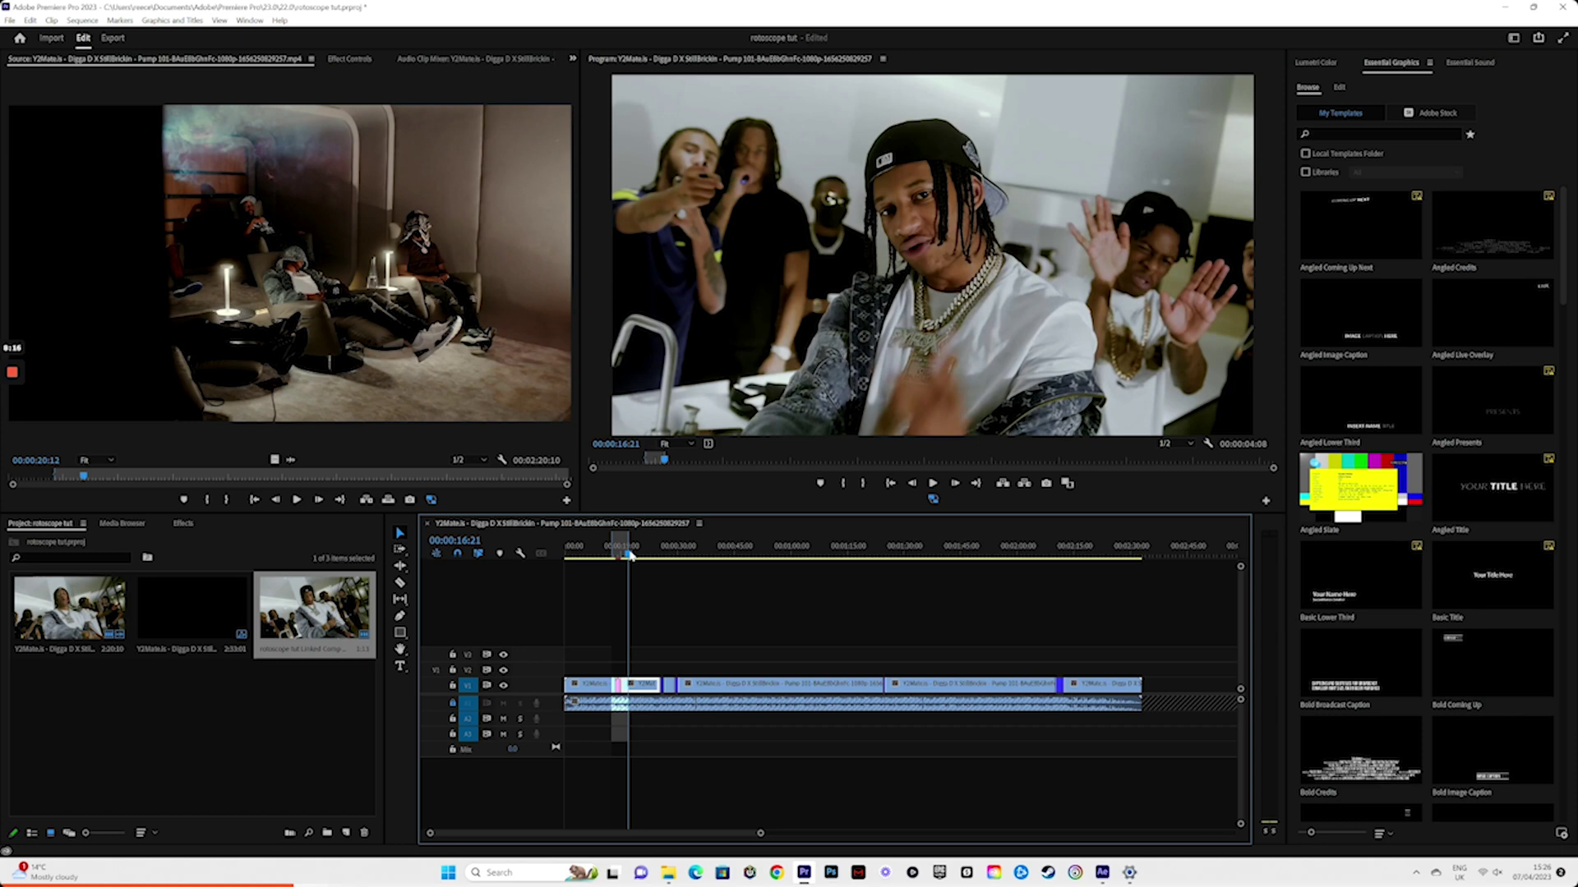
pyautogui.press('j')
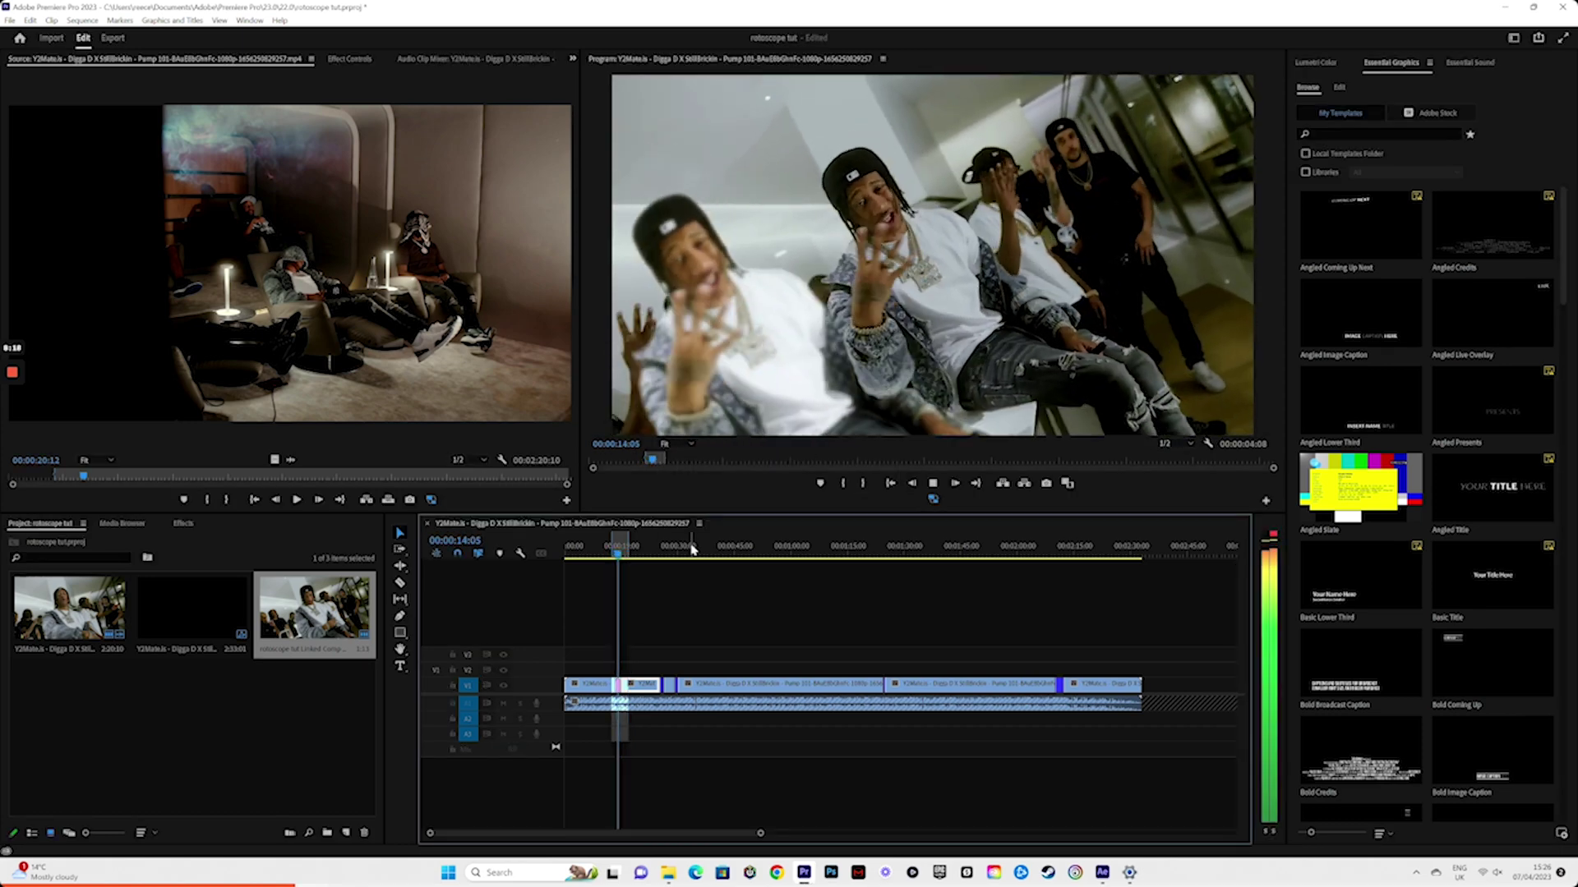
pyautogui.press('space')
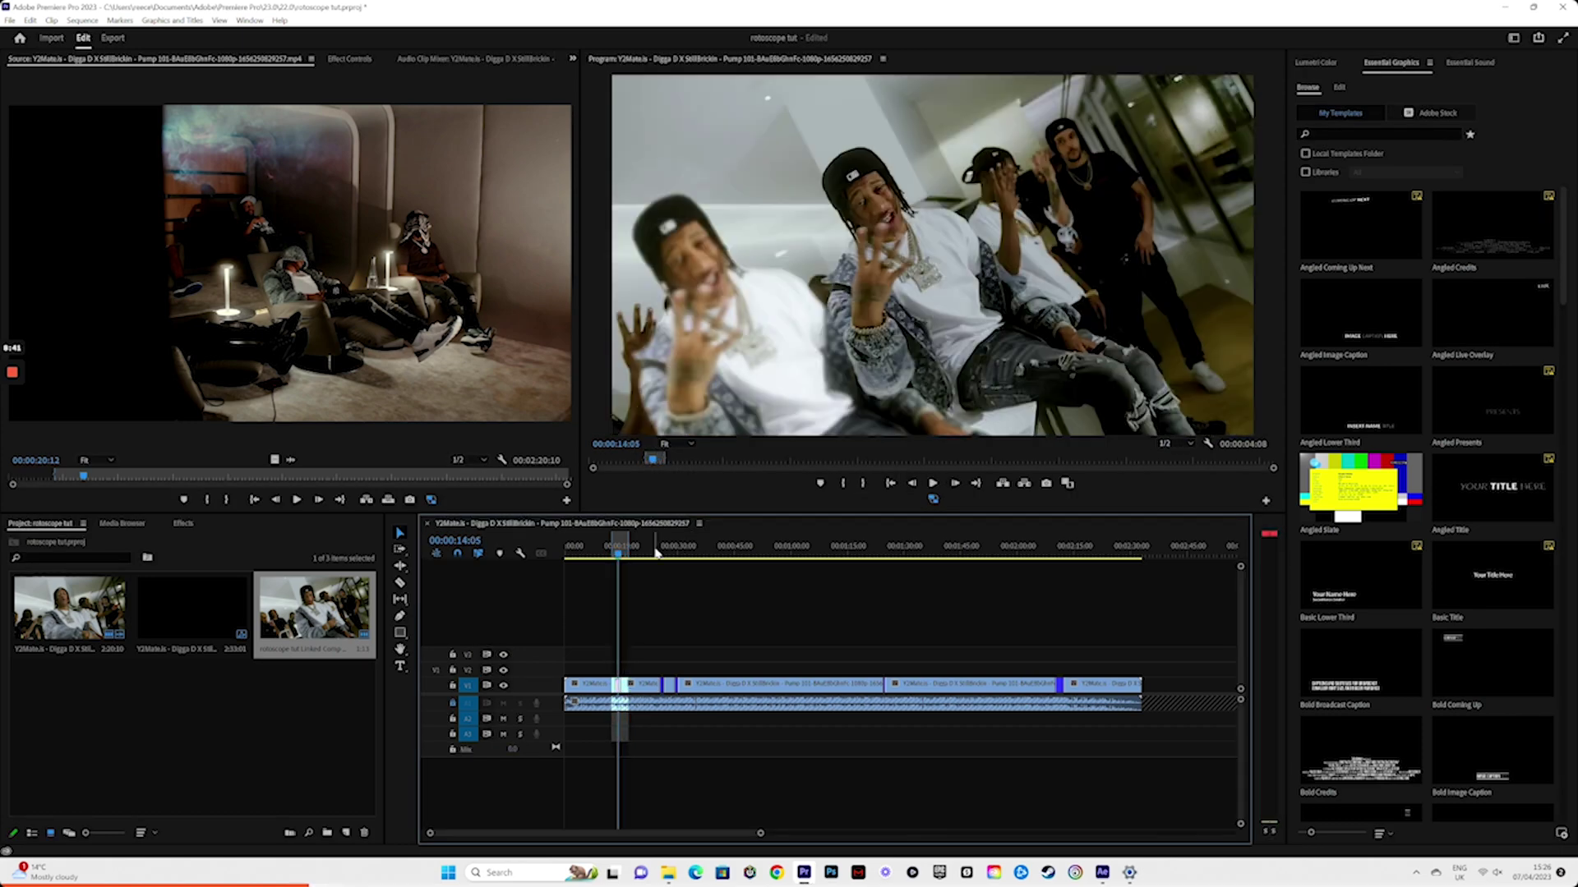
# Step: Locate the low-angle performer shot around 00:00:25:15 in the sequence and replace its clip with an After Effects composition
pyautogui.click(656, 552)
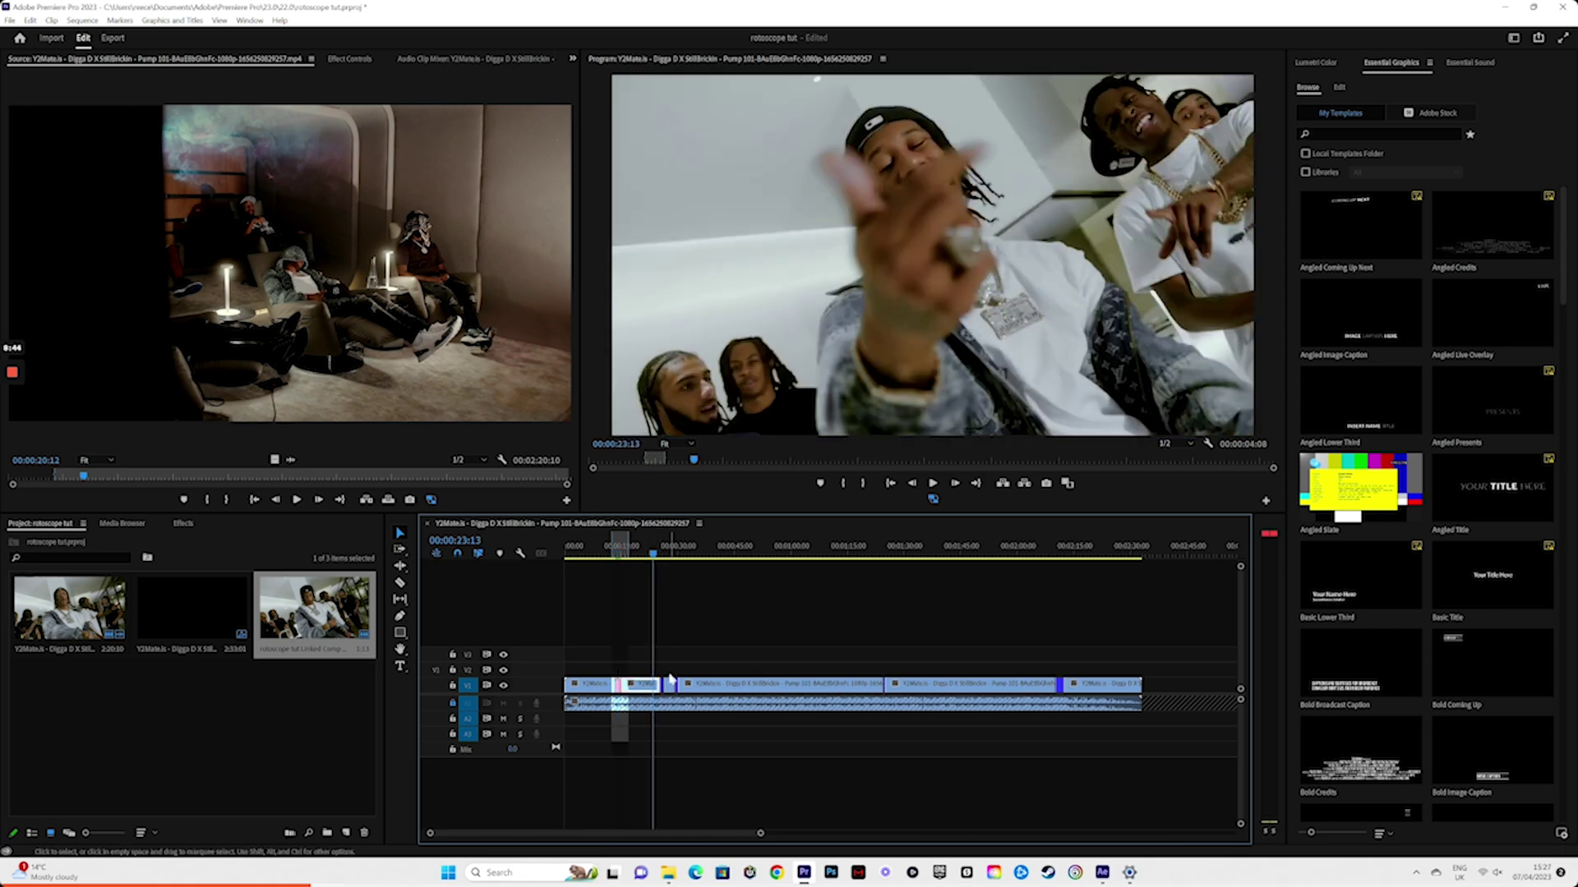
pyautogui.press('space')
pyautogui.press('space')
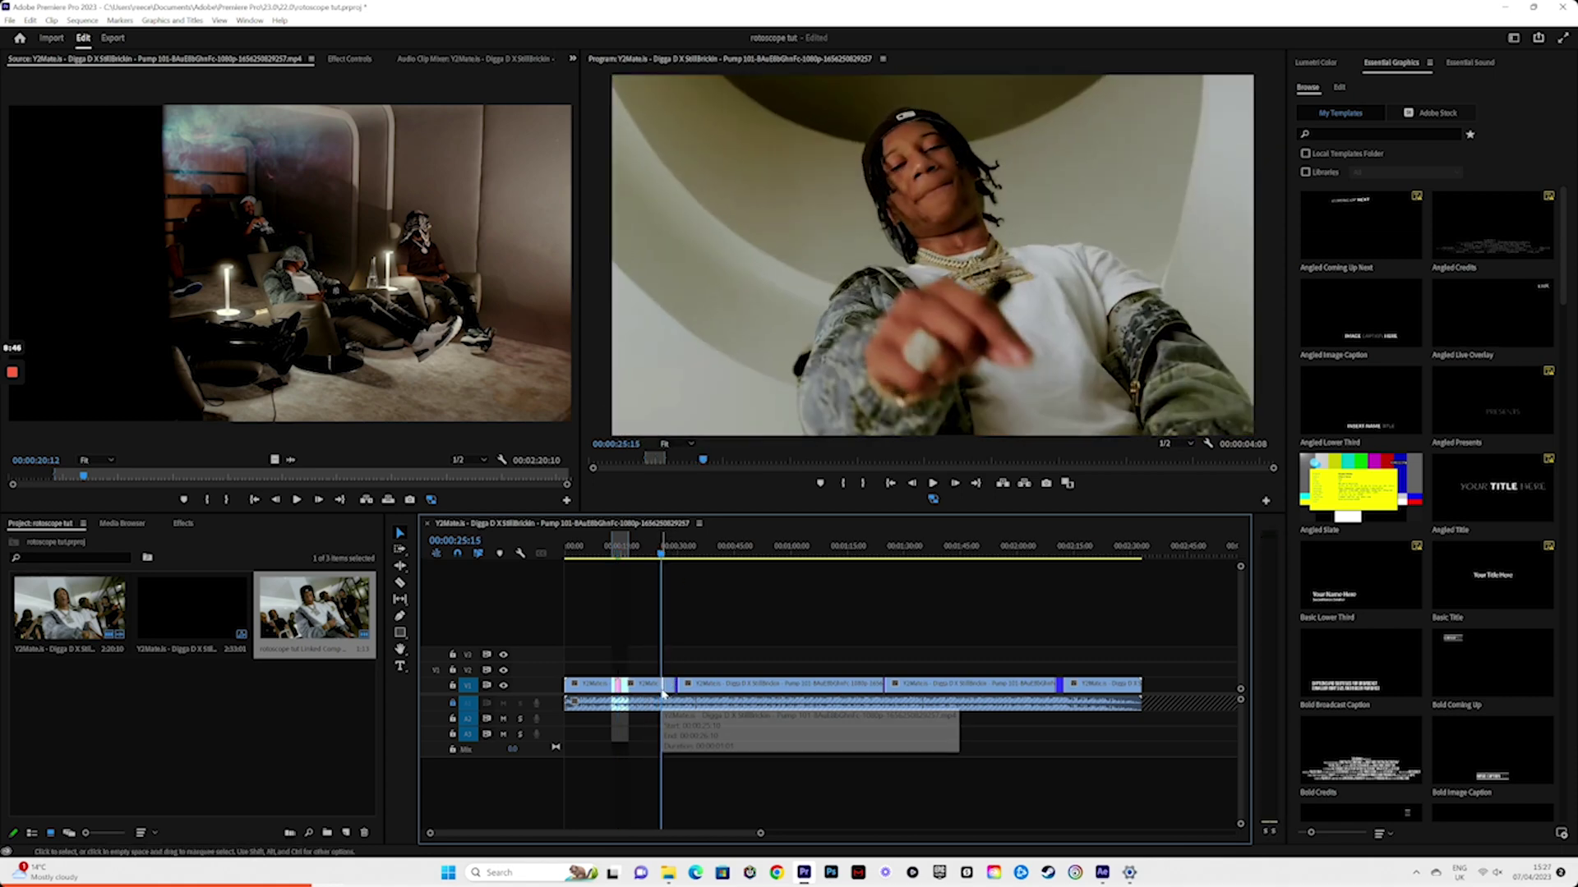
pyautogui.moveTo(761, 836); pyautogui.dragTo(552, 836)
pyautogui.rightClick(907, 686)
pyautogui.click(999, 187)
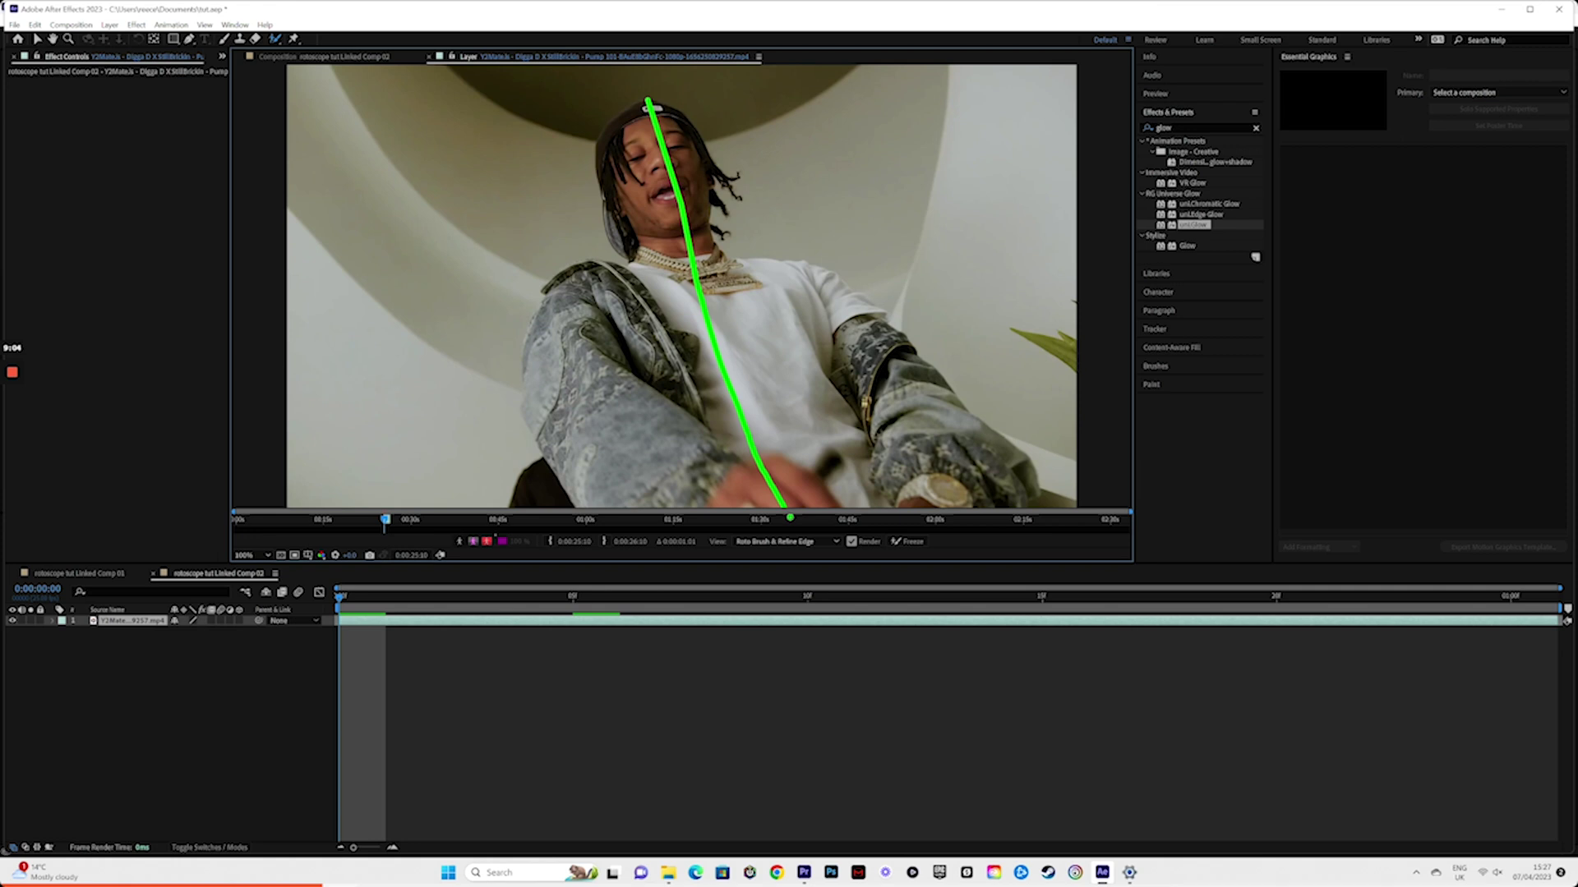
# Step: Select the performer with the Roto Brush in the new linked composition and set the matte's Feather to 15
pyautogui.moveTo(764, 502); pyautogui.dragTo(792, 498)
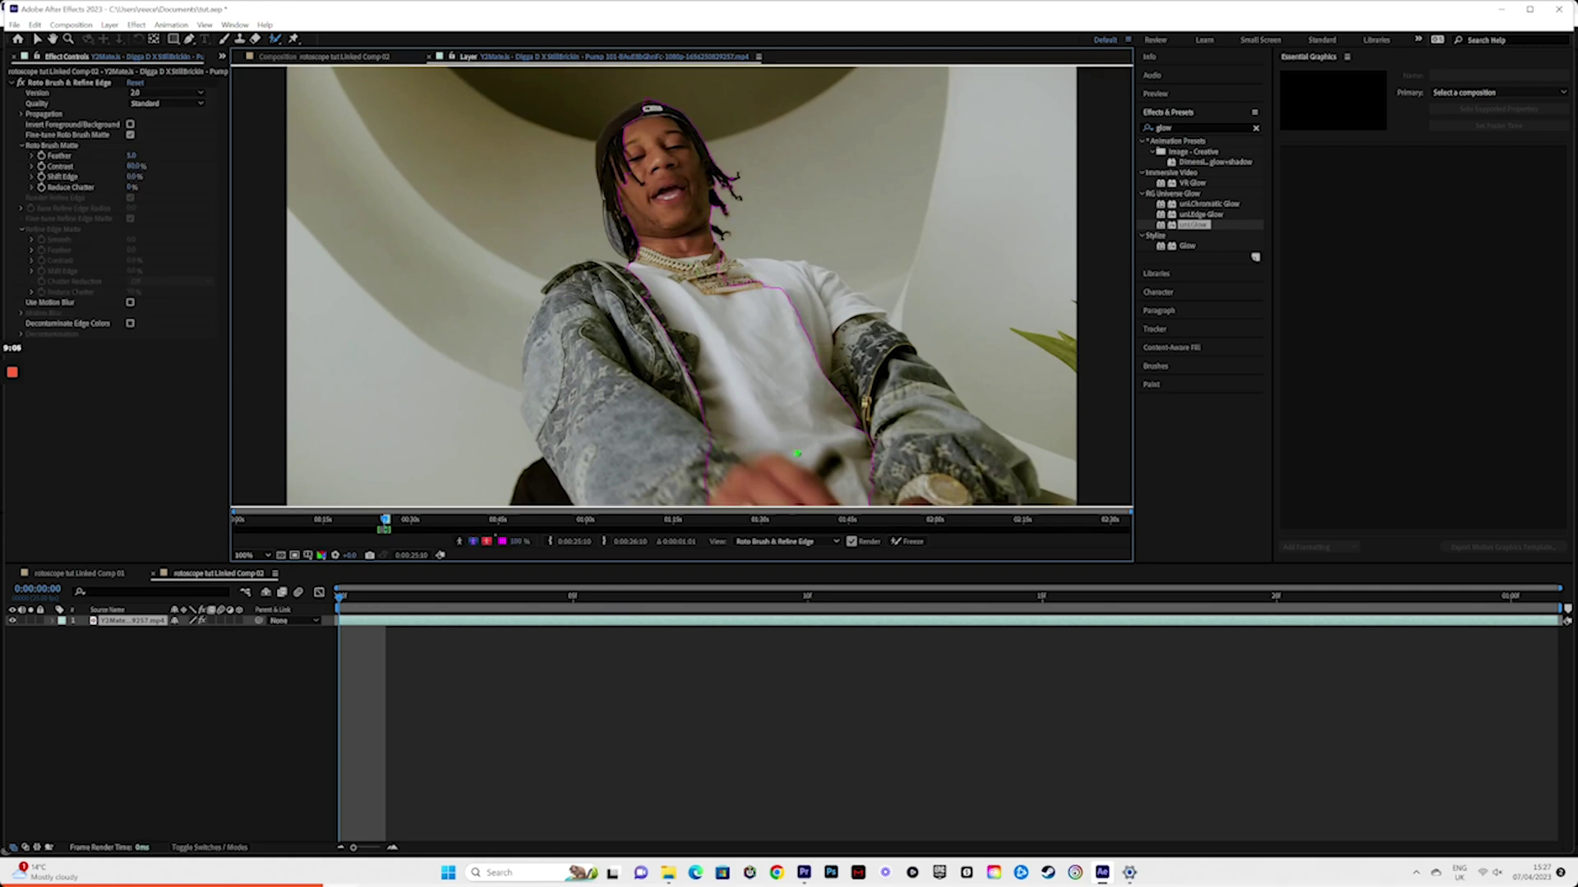
pyautogui.moveTo(652, 323); pyautogui.dragTo(527, 355)
pyautogui.moveTo(386, 598); pyautogui.dragTo(944, 585)
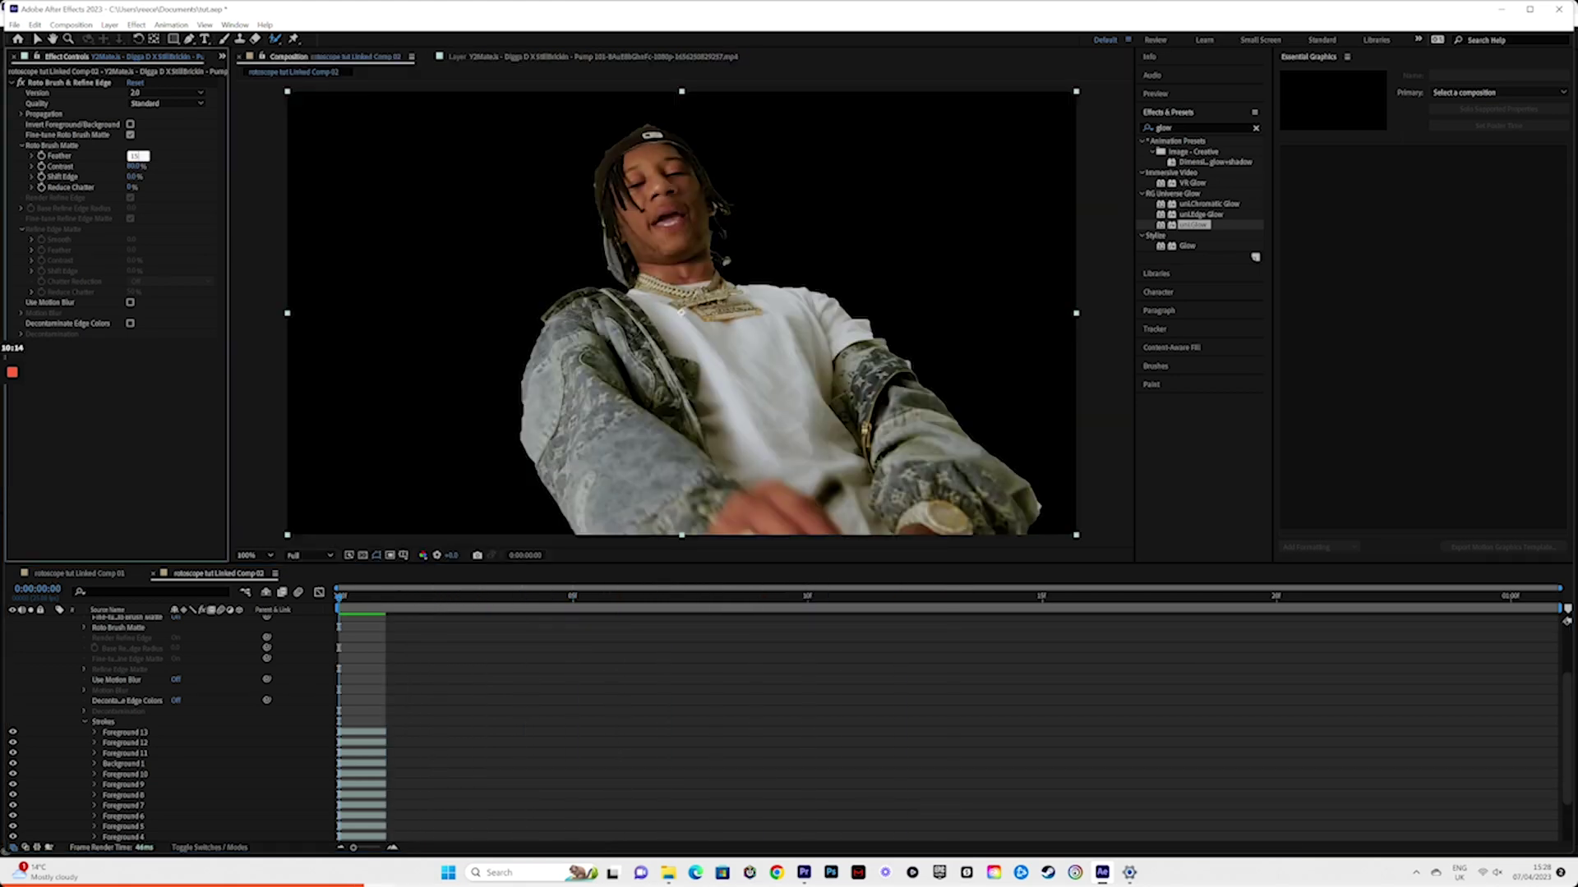
pyautogui.press('Return')
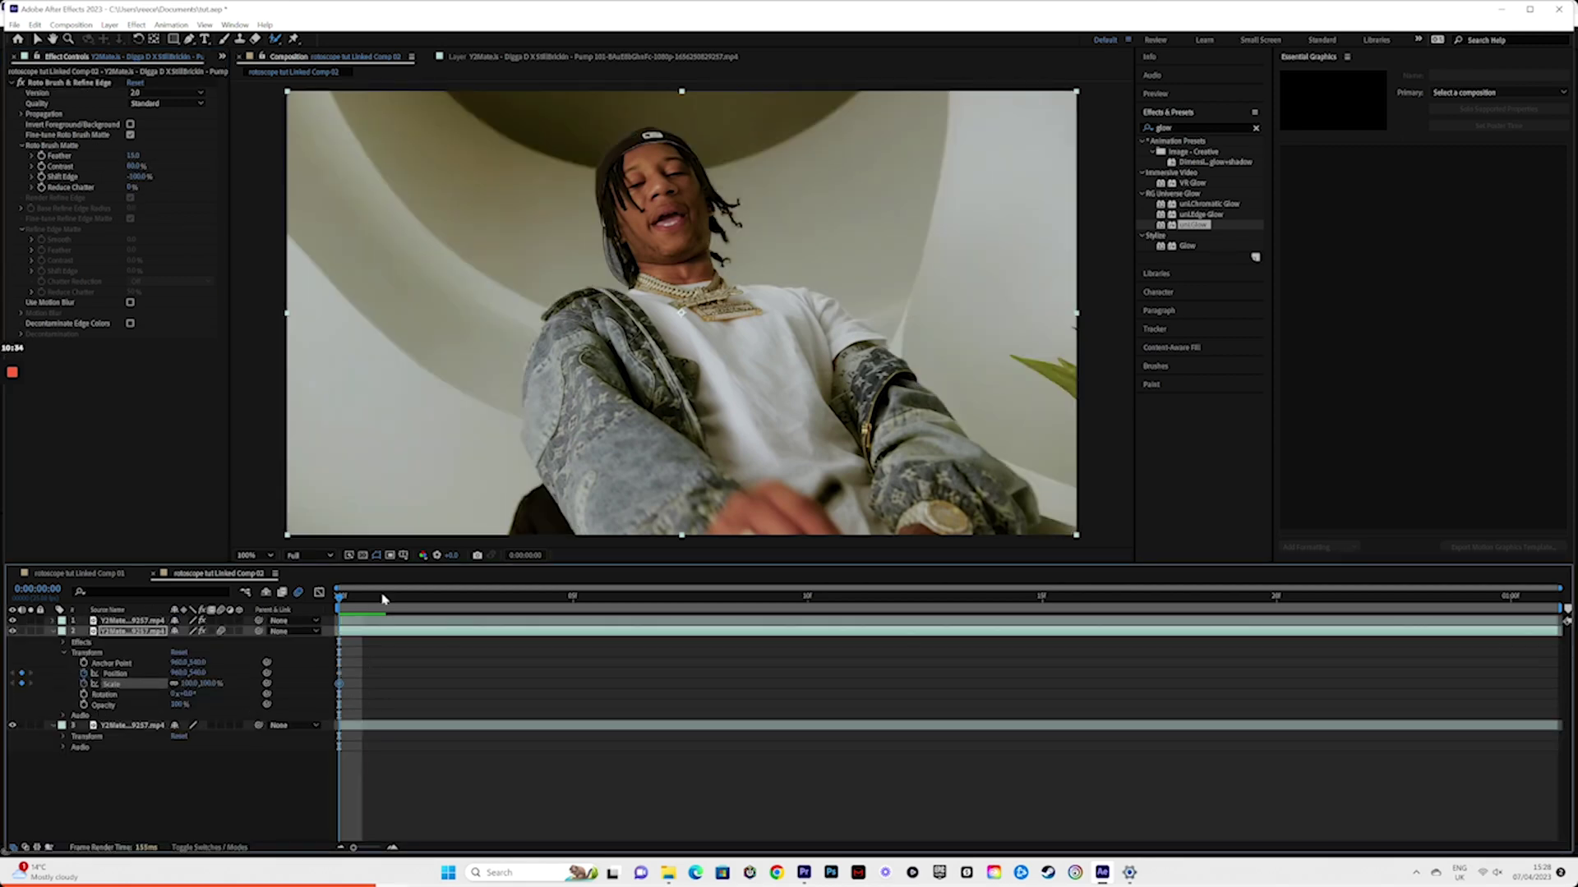
# Step: Offset the middle cutout to about 351, 821 in its starting Position keyframe and scrub to frame 10
pyautogui.press('space')
pyautogui.press('space')
pyautogui.moveTo(681, 318); pyautogui.dragTo(431, 319)
pyautogui.moveTo(339, 628); pyautogui.dragTo(804, 627)
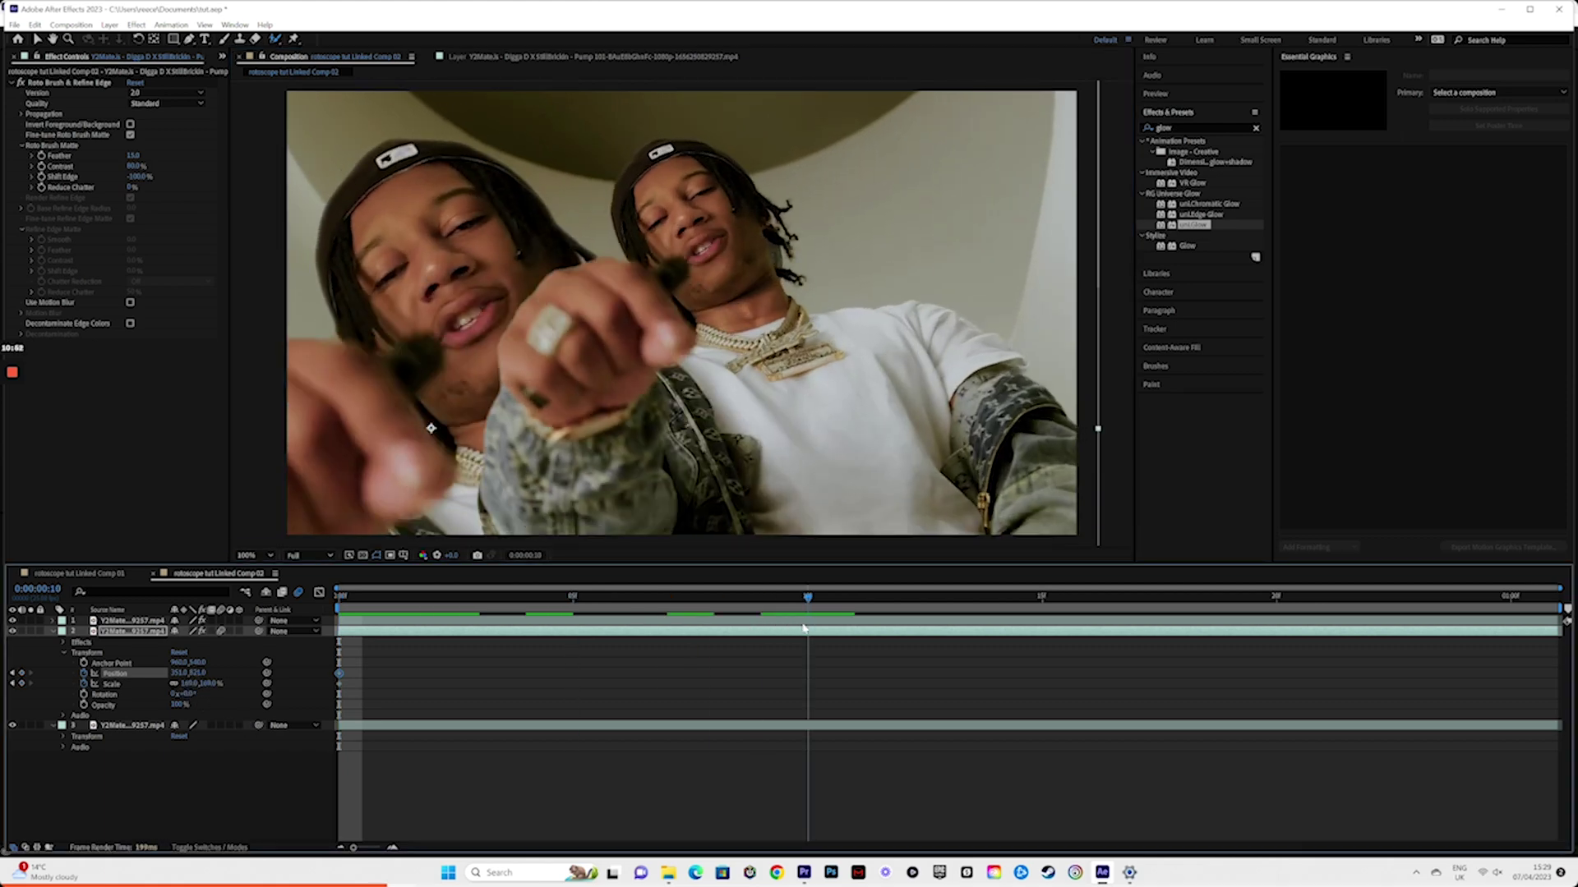
# Step: Reset the middle cutout's Position and Scale at frame 10 and check the motion near the start
pyautogui.rightClick(140, 679)
pyautogui.click(202, 596)
pyautogui.rightClick(129, 684)
pyautogui.click(169, 600)
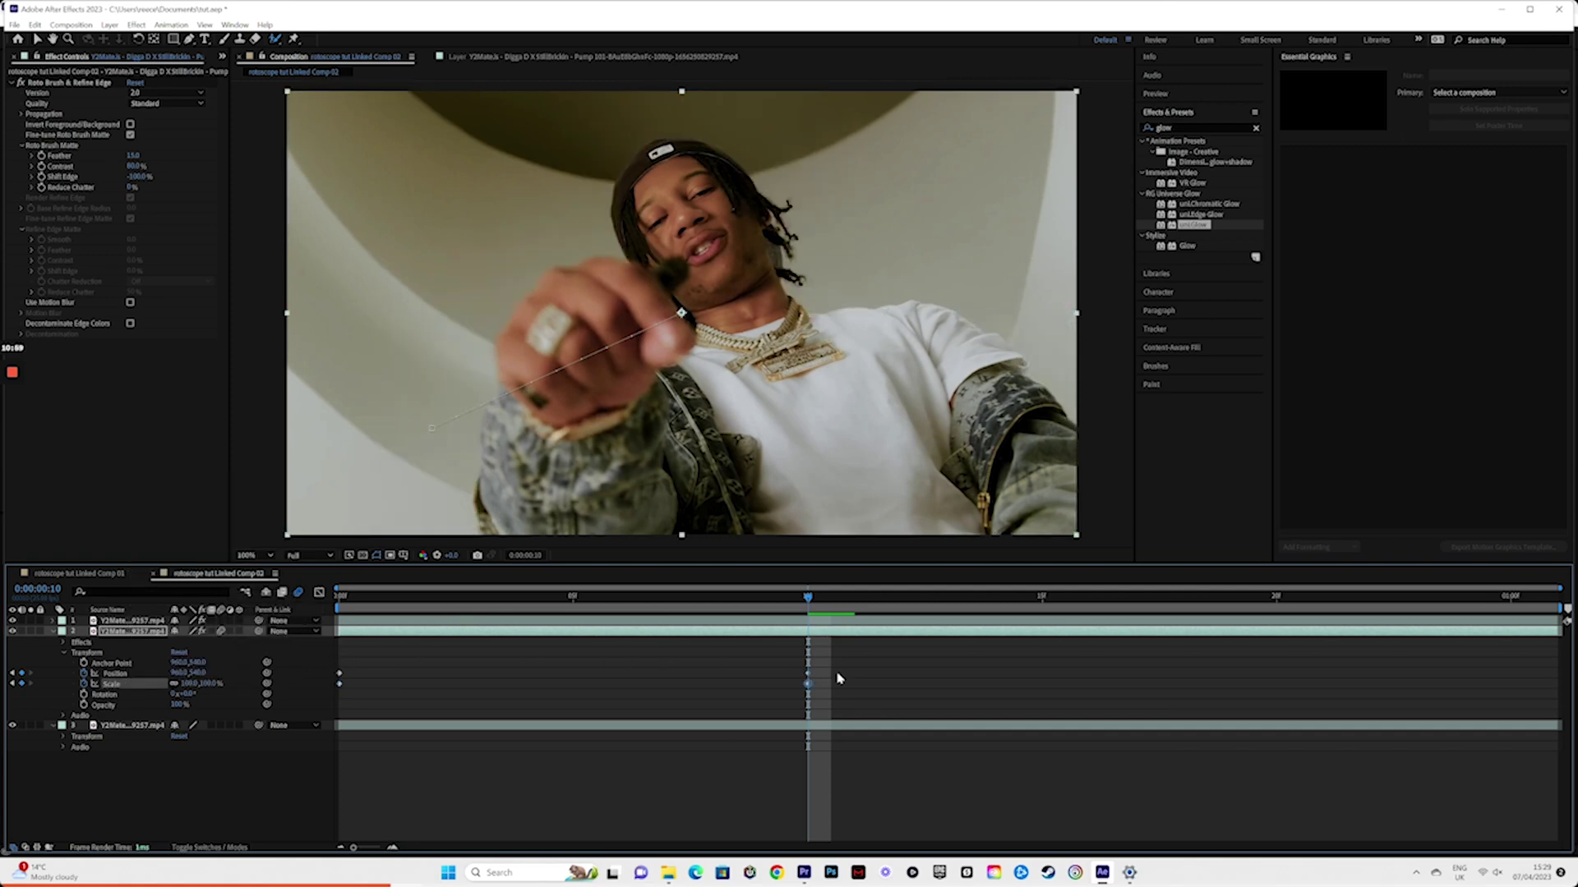
pyautogui.click(383, 600)
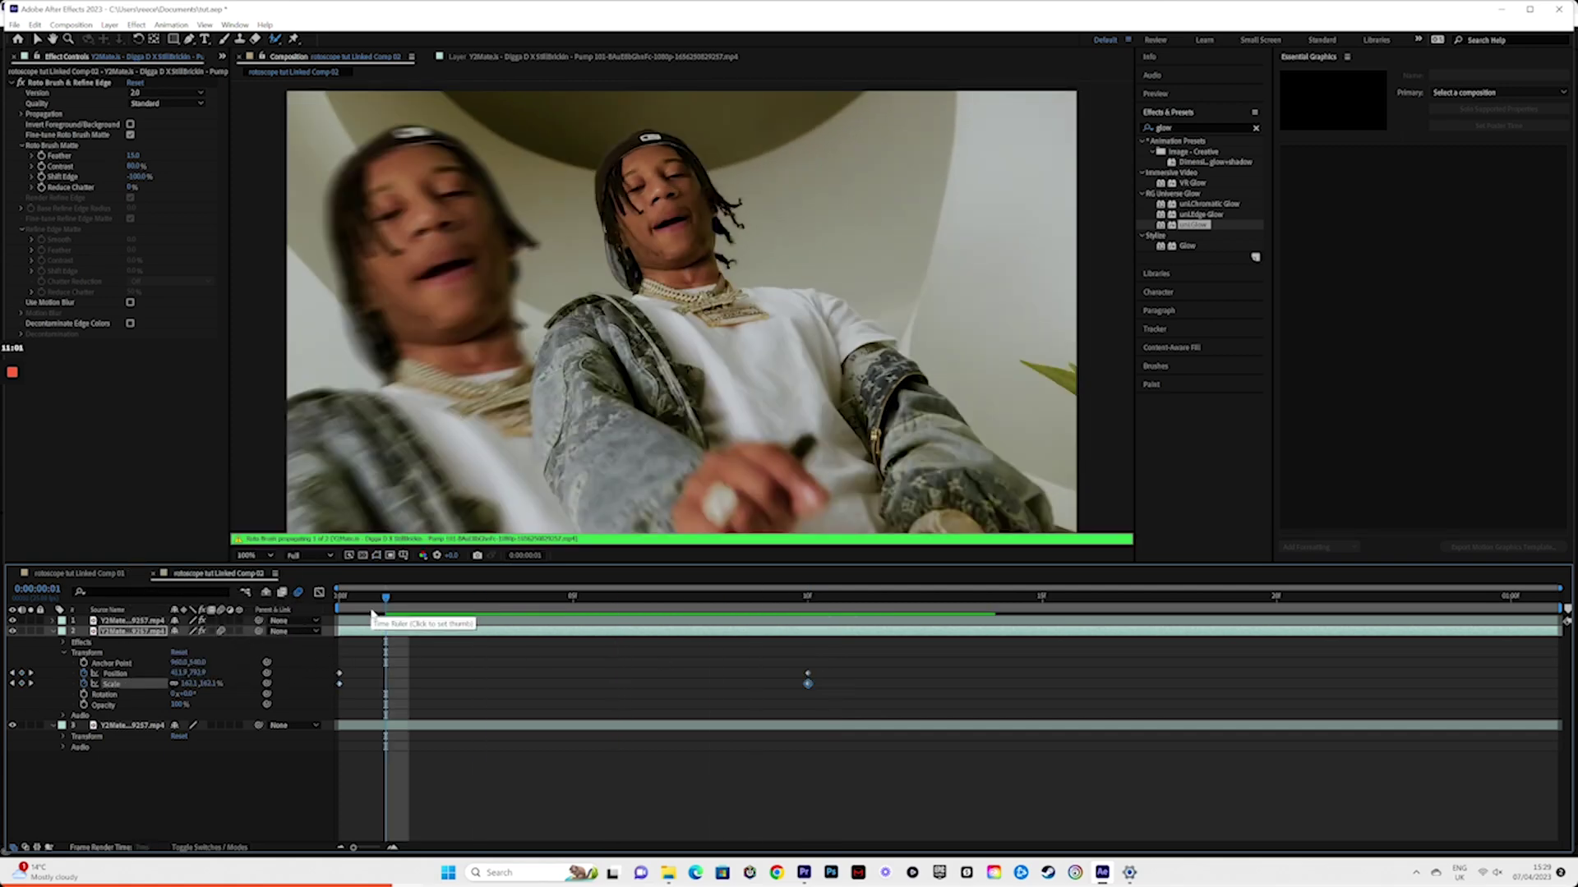
# Step: Try the middle cutout's second Position and Scale keyframes at frame 13 and preview the motion
pyautogui.moveTo(810, 676); pyautogui.dragTo(948, 678)
pyautogui.press('Home')
pyautogui.press('space')
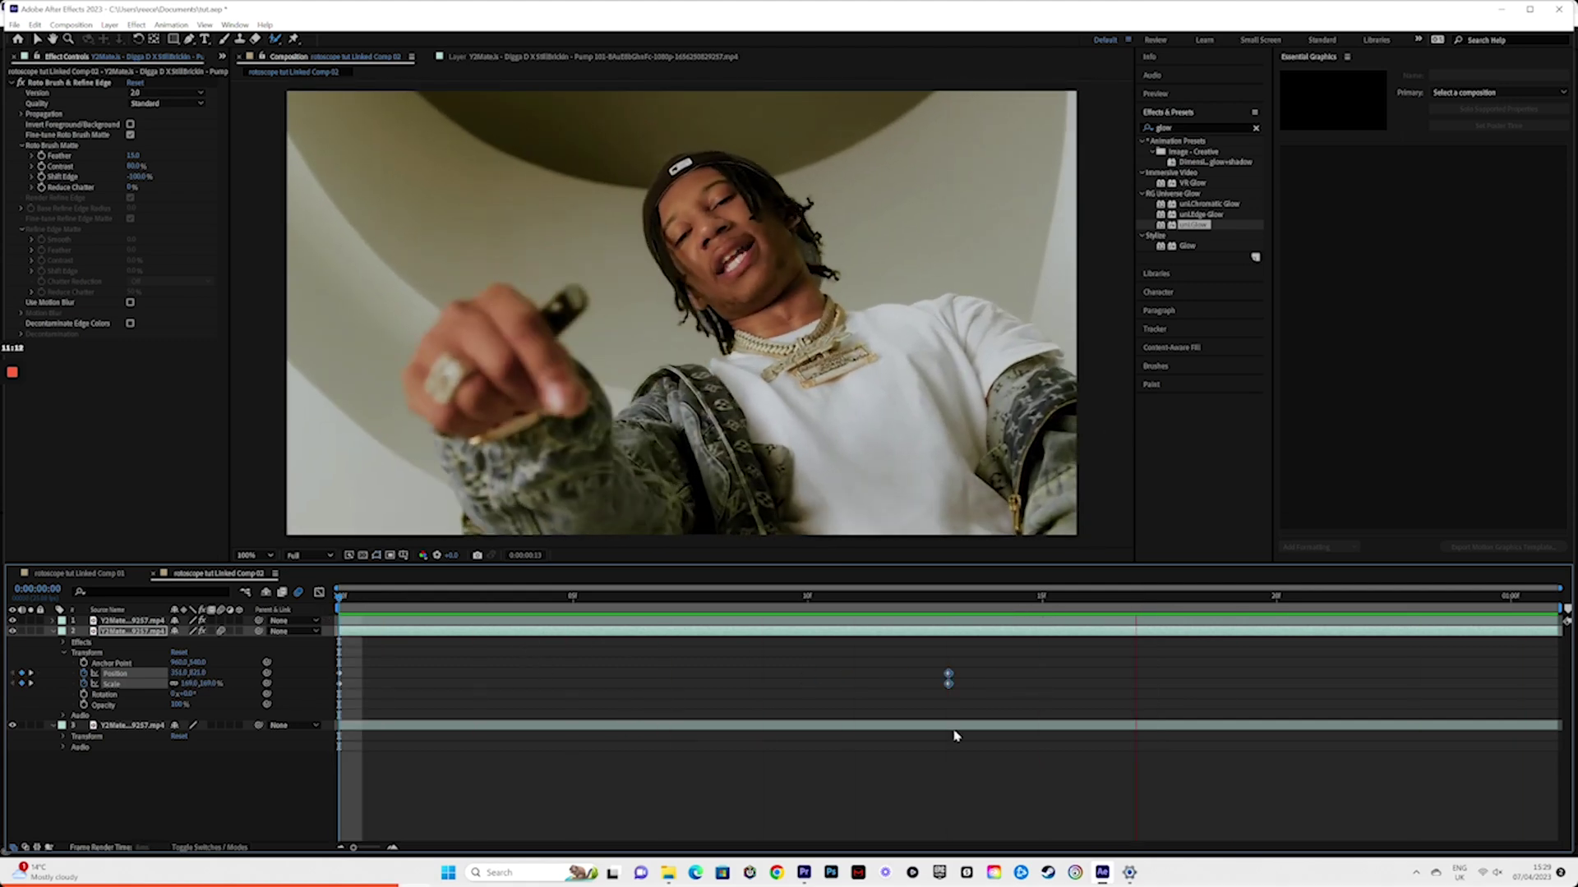
pyautogui.press('space')
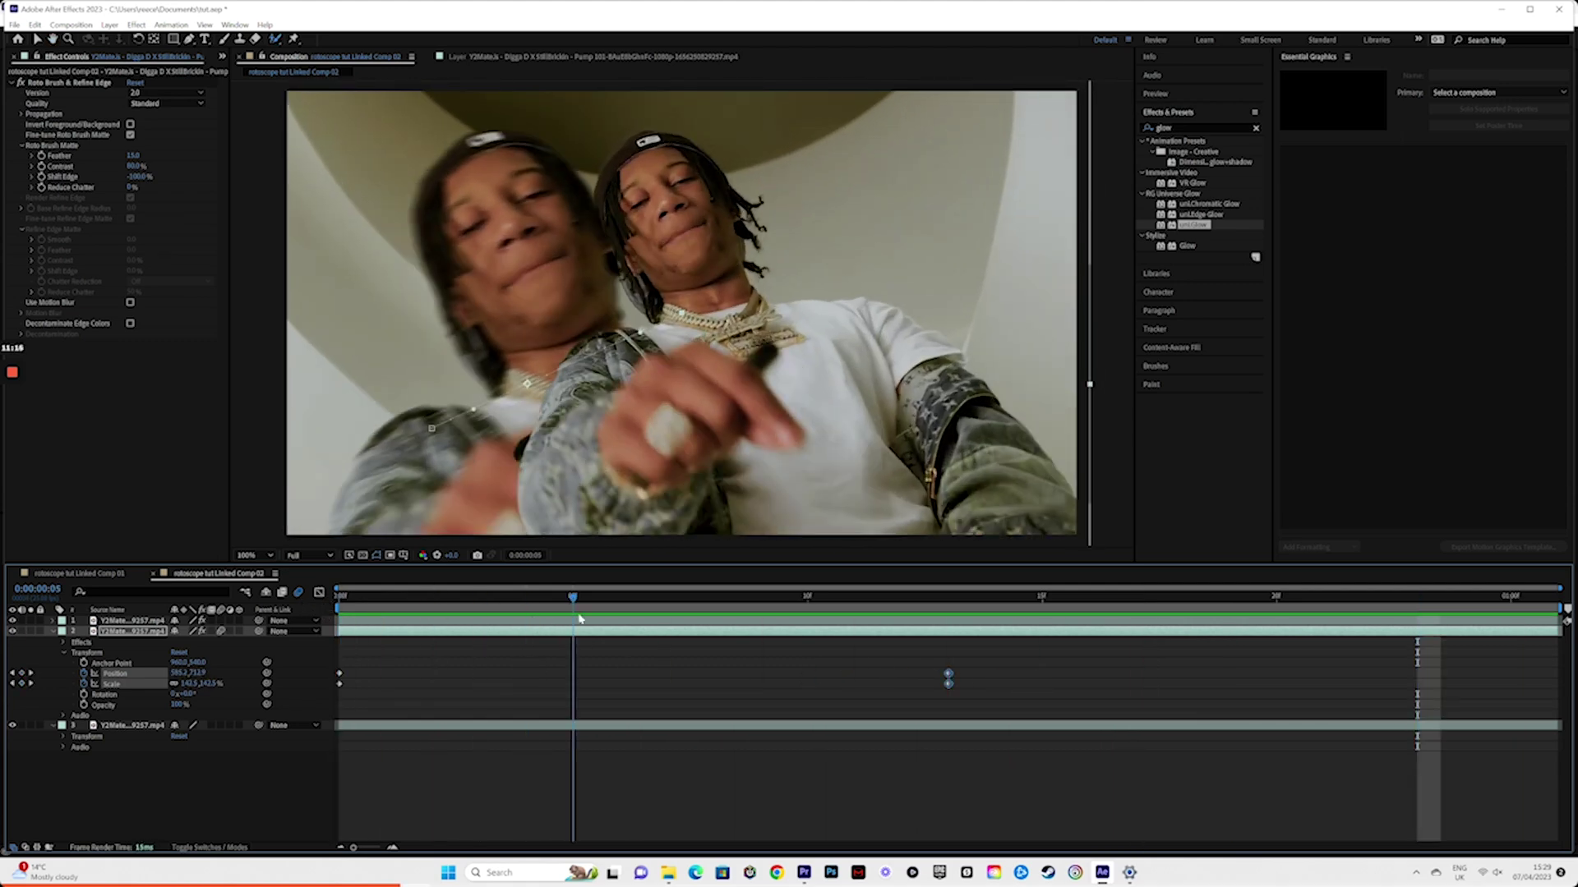
# Step: Move the middle cutout's second Position and Scale keyframes to frame 5 and preview the motion from the start
pyautogui.moveTo(953, 689); pyautogui.dragTo(578, 682)
pyautogui.press('Home')
pyautogui.press('space')
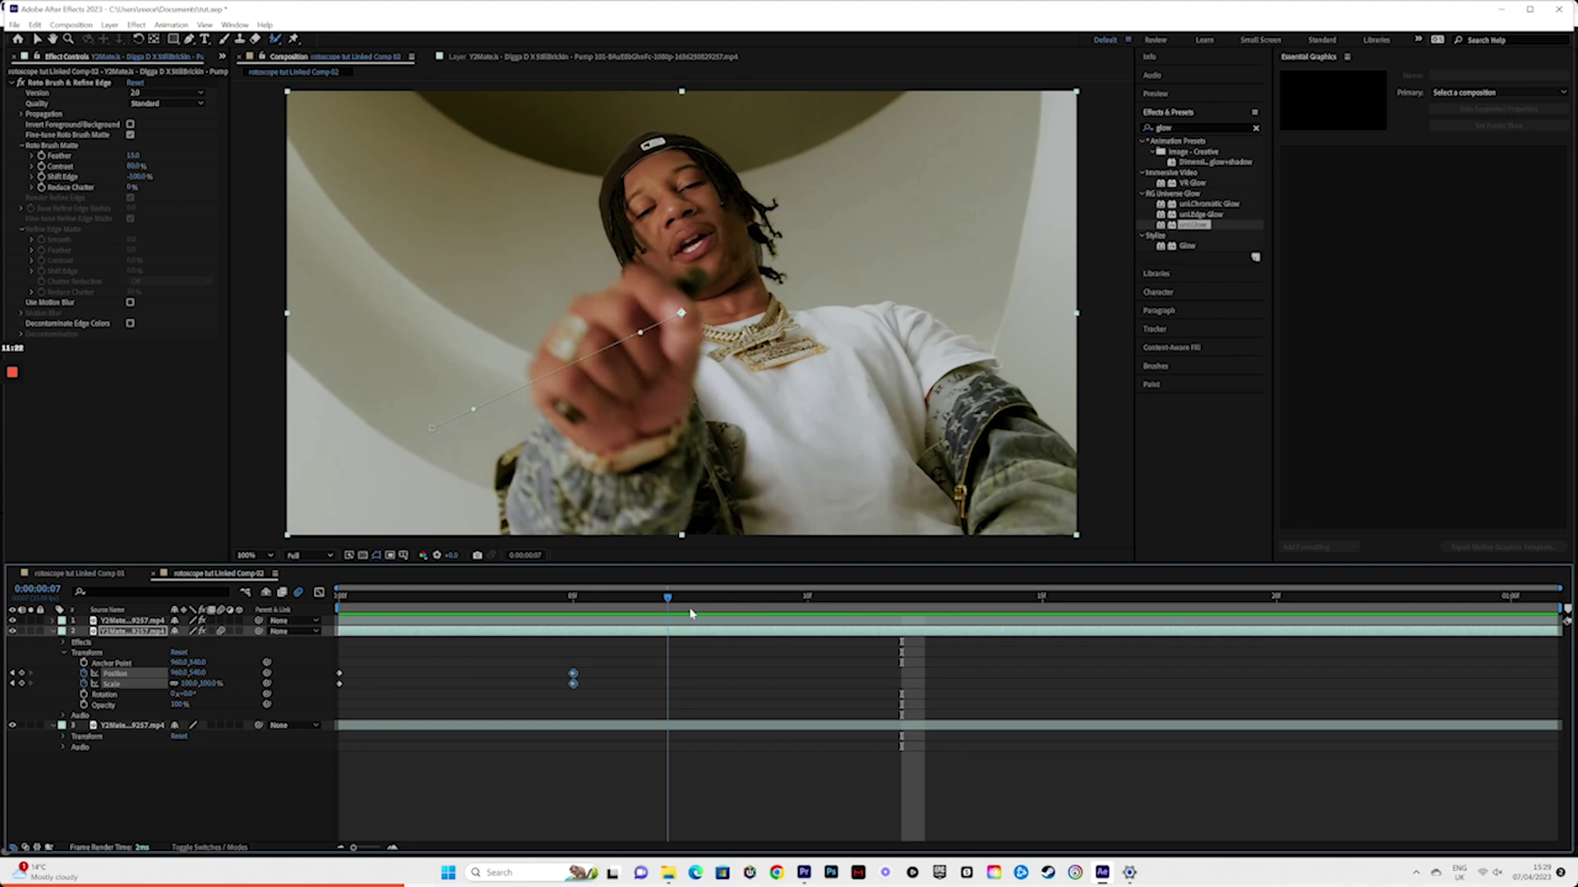
# Step: Add holding Position and Scale keyframes at frame 8, and shift the middle cutout sideways away from the performer at frame 10
pyautogui.click(23, 676)
pyautogui.click(825, 600)
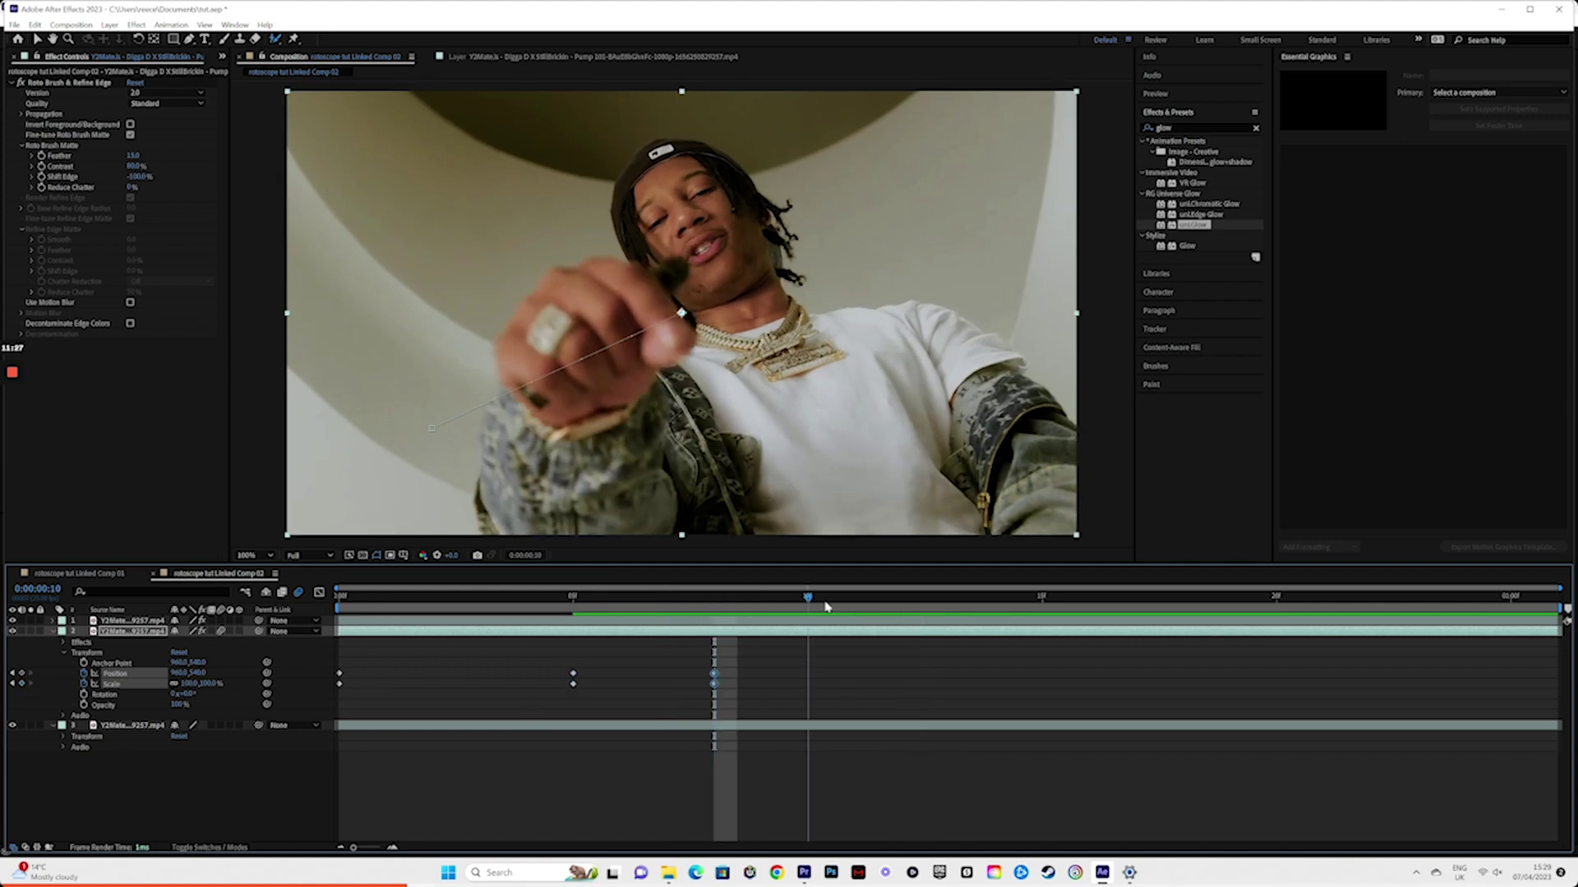
pyautogui.moveTo(681, 317); pyautogui.dragTo(435, 320)
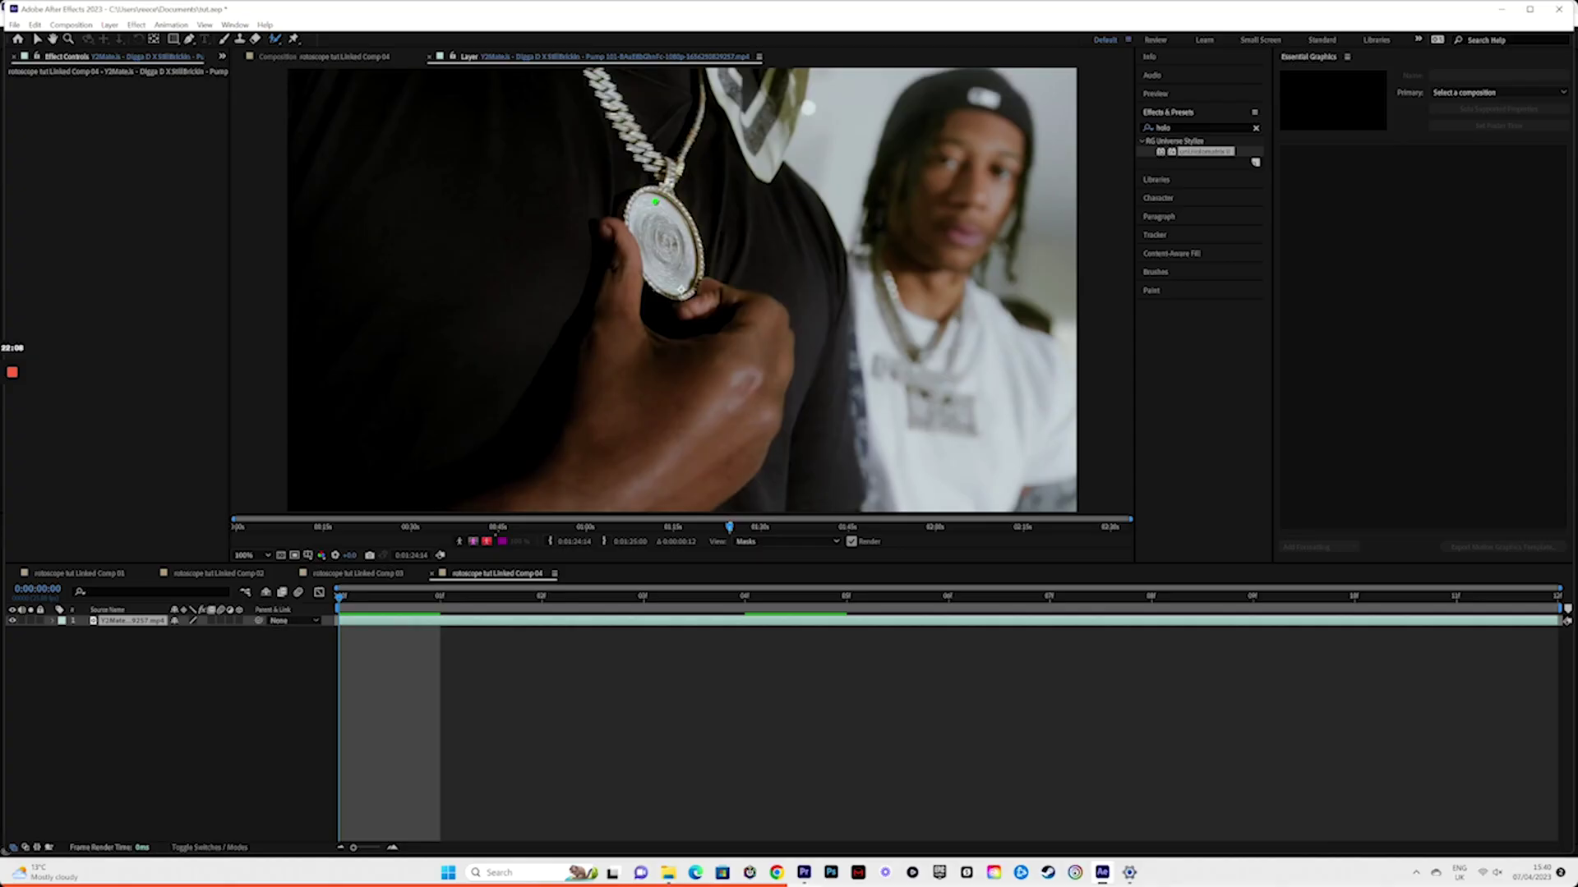
# Step: Select the round pendant with the Roto Brush in Linked Comp 04, extending the selection over its beaded outer rim
pyautogui.moveTo(659, 191); pyautogui.dragTo(666, 289)
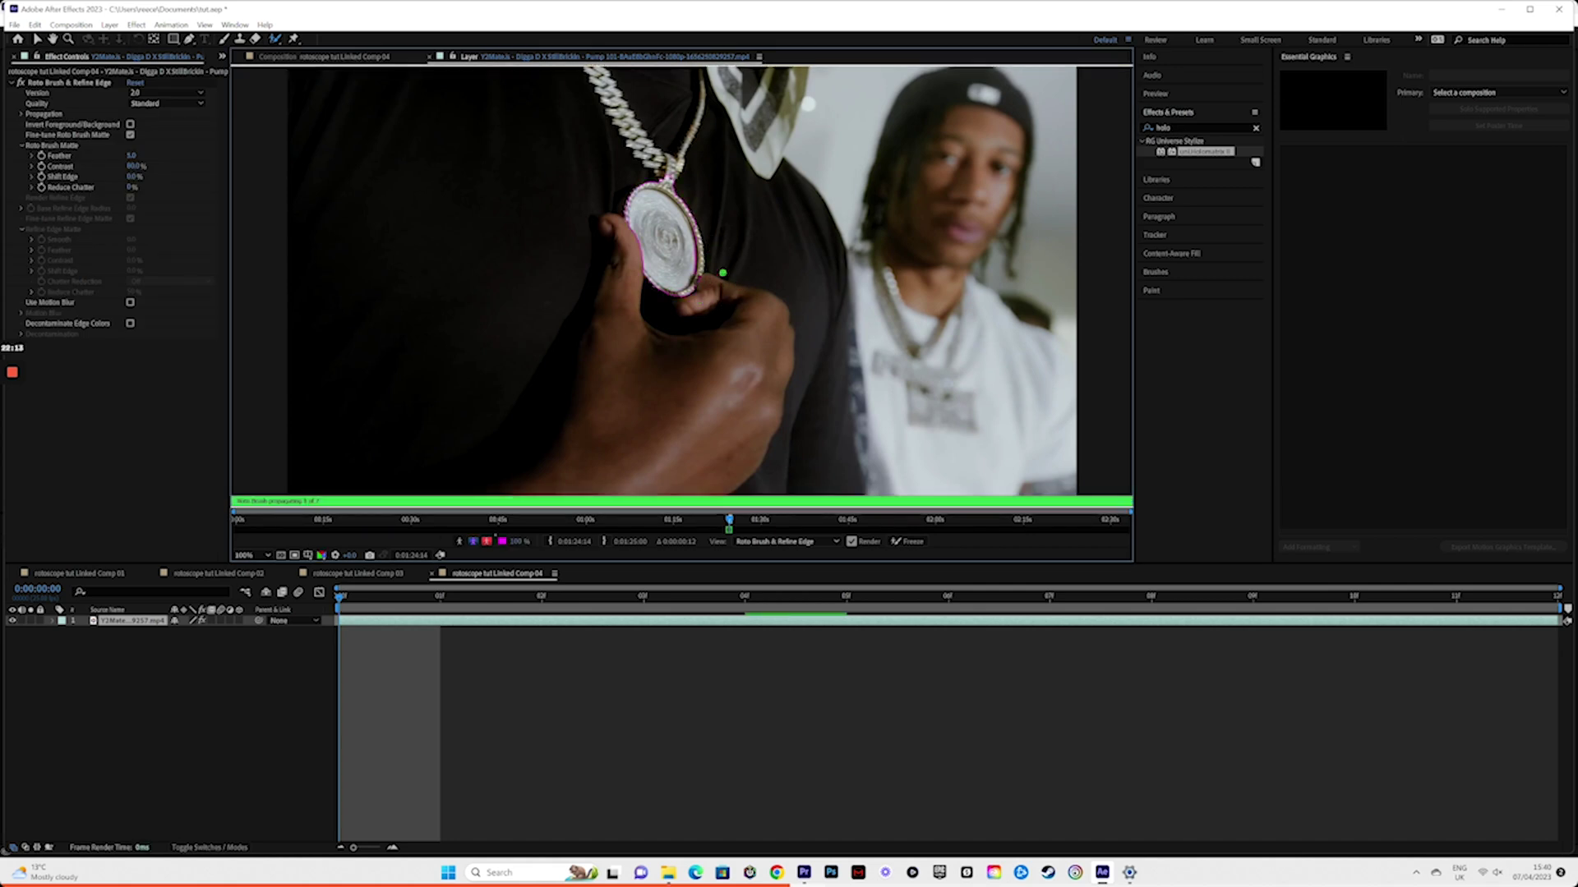
pyautogui.scroll(4, 697, 258)
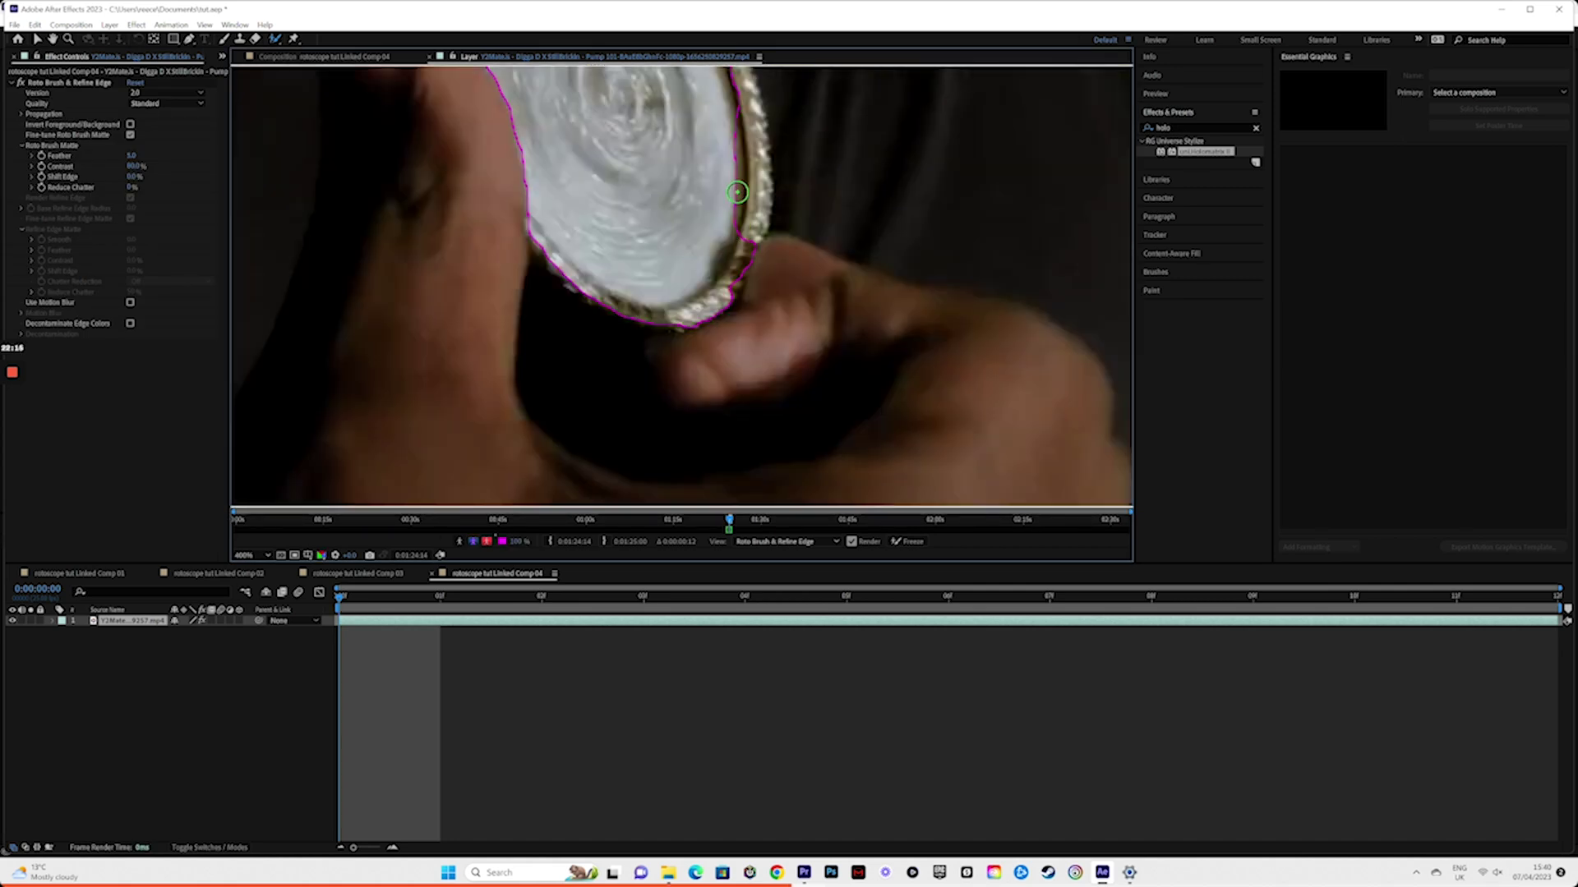
pyautogui.moveTo(767, 193); pyautogui.dragTo(884, 301)
# Step: Refine the Roto Brush selection along the pendant's edge beside the thumb and propagate it through the clip
pyautogui.press('h')
pyautogui.click(272, 41)
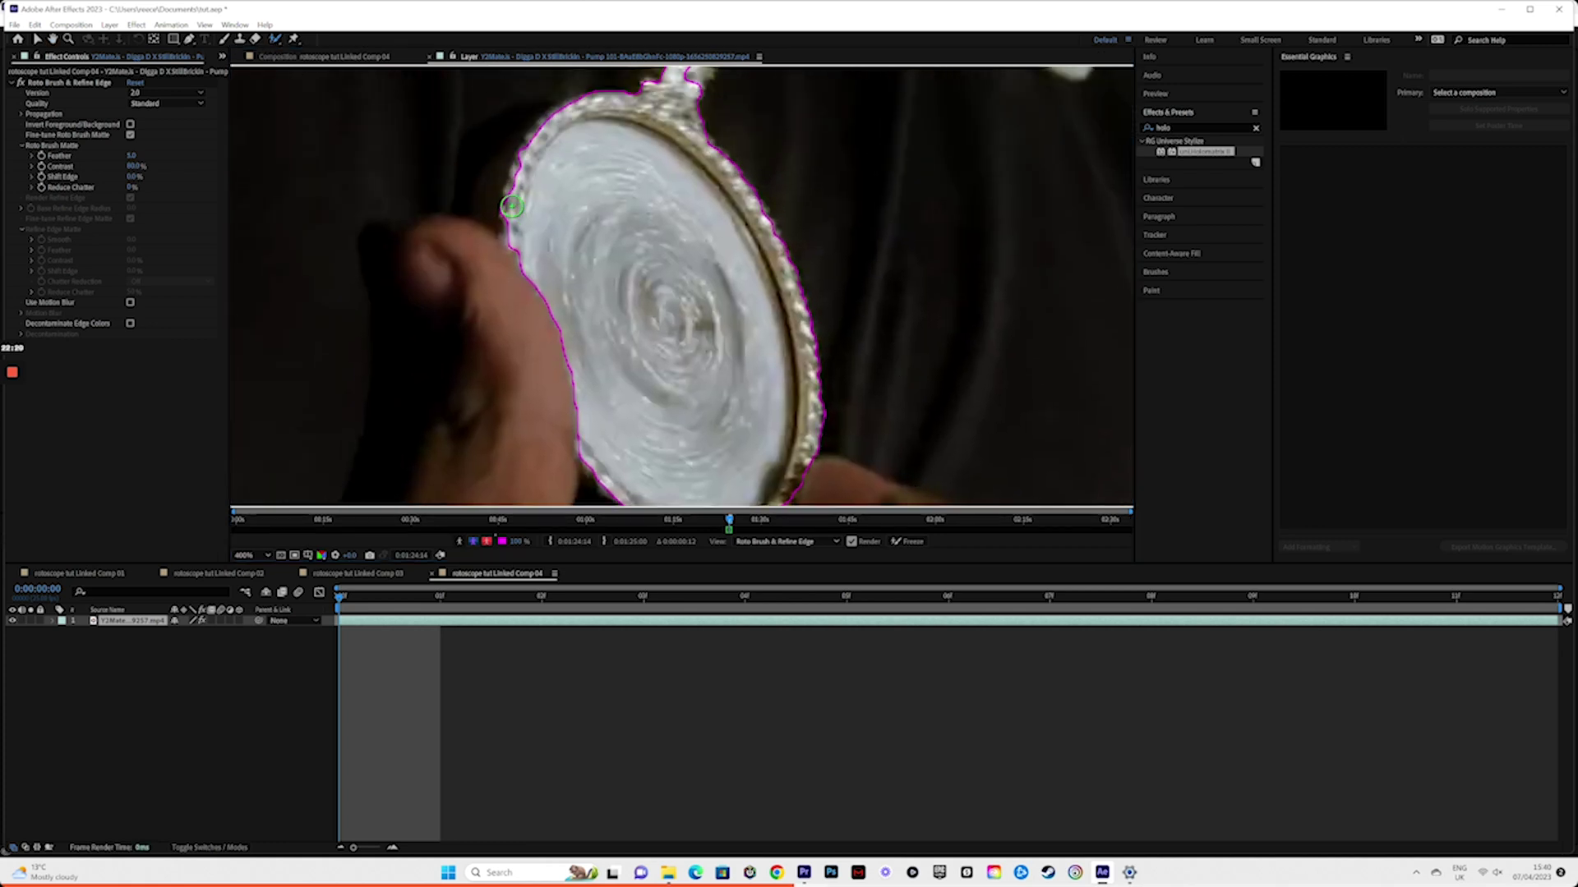
pyautogui.moveTo(504, 225); pyautogui.dragTo(510, 243)
pyautogui.scroll(2, 704, 121)
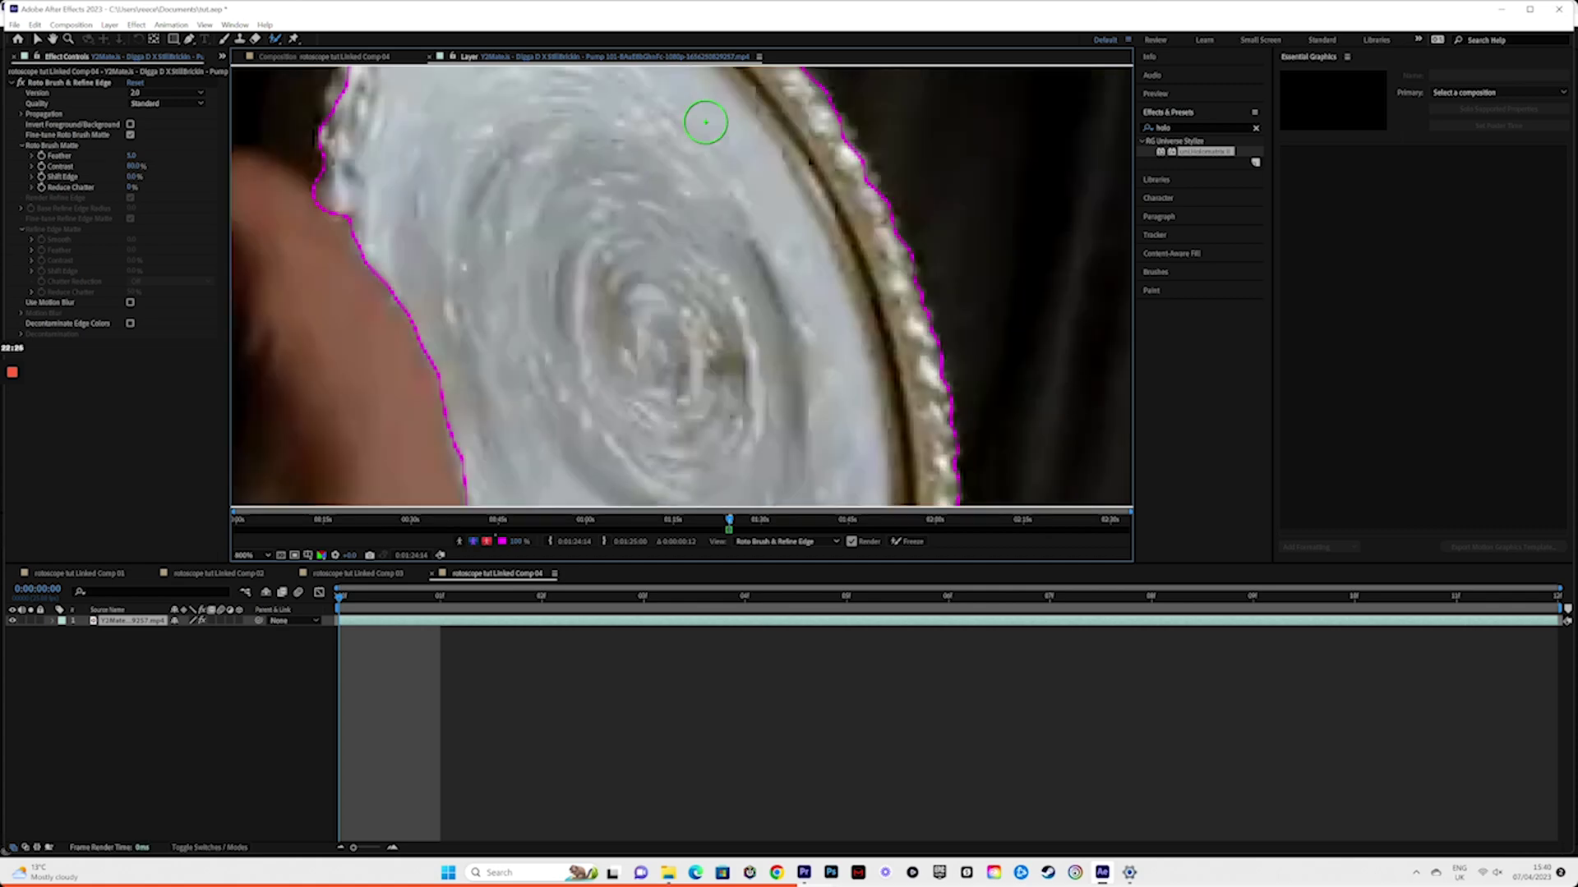
pyautogui.scroll(-6, 704, 123)
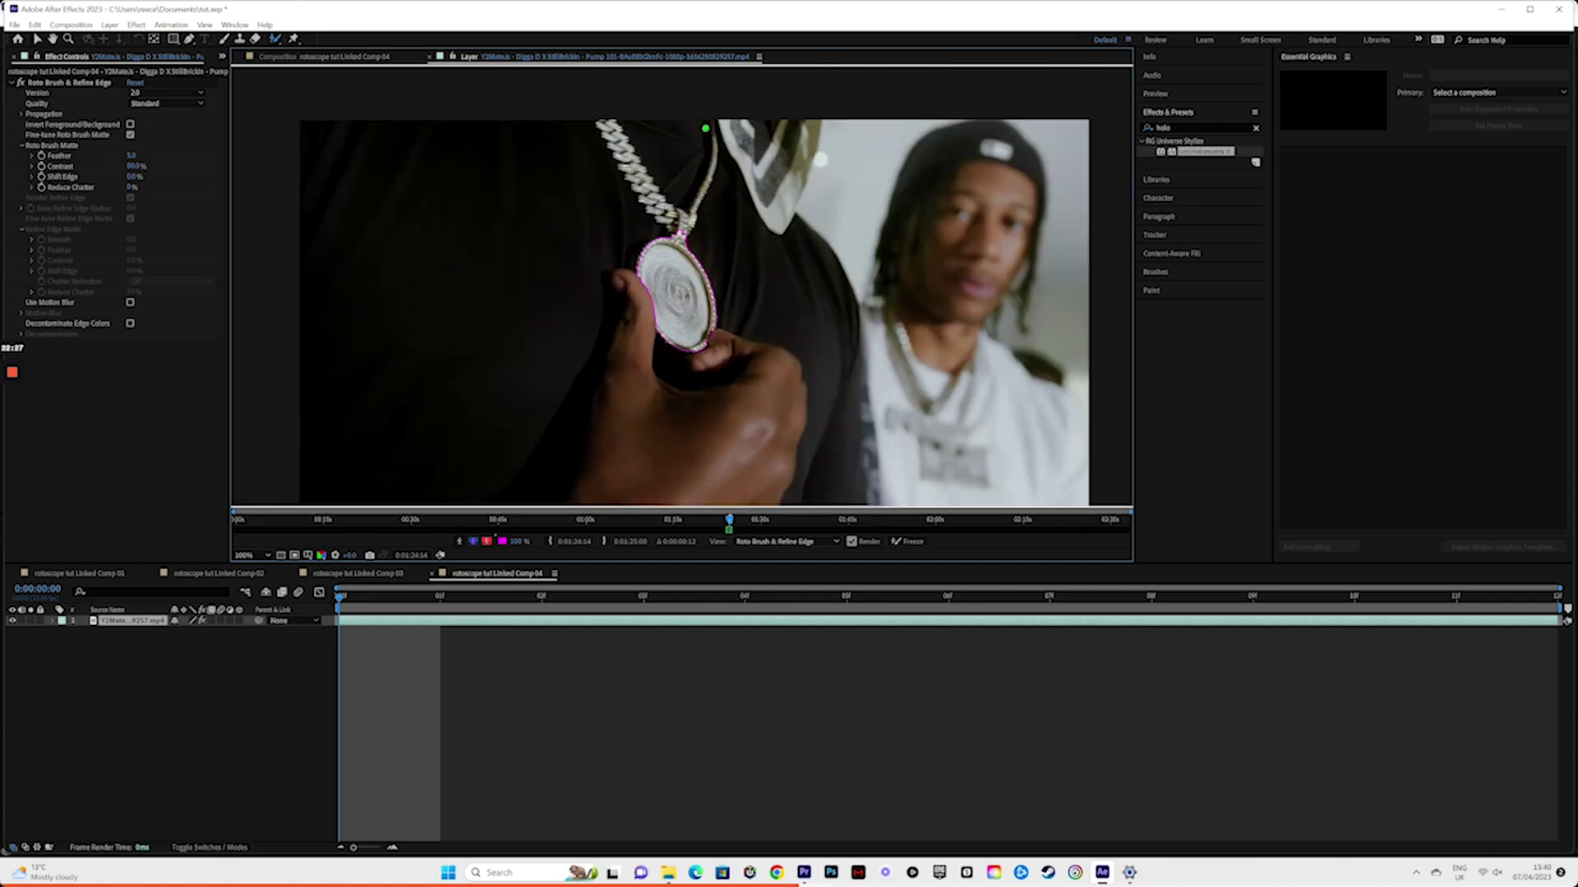
pyautogui.press('space')
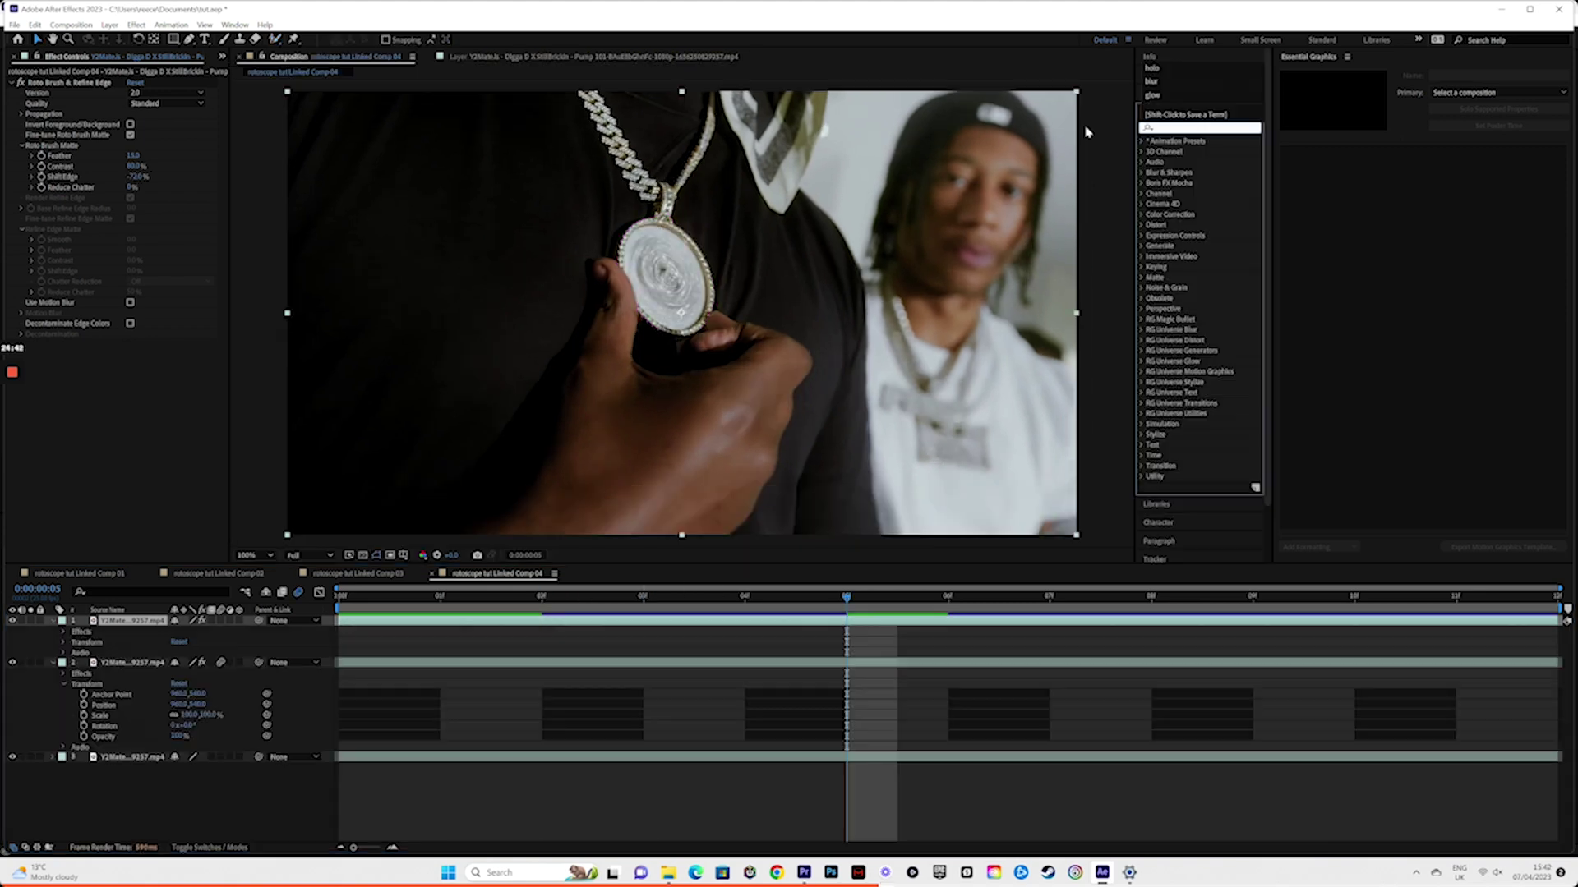
# Step: Find the glow effects, apply uni.Glow to the top pendant cutout layer and preview the composition from the start
pyautogui.write('glow')
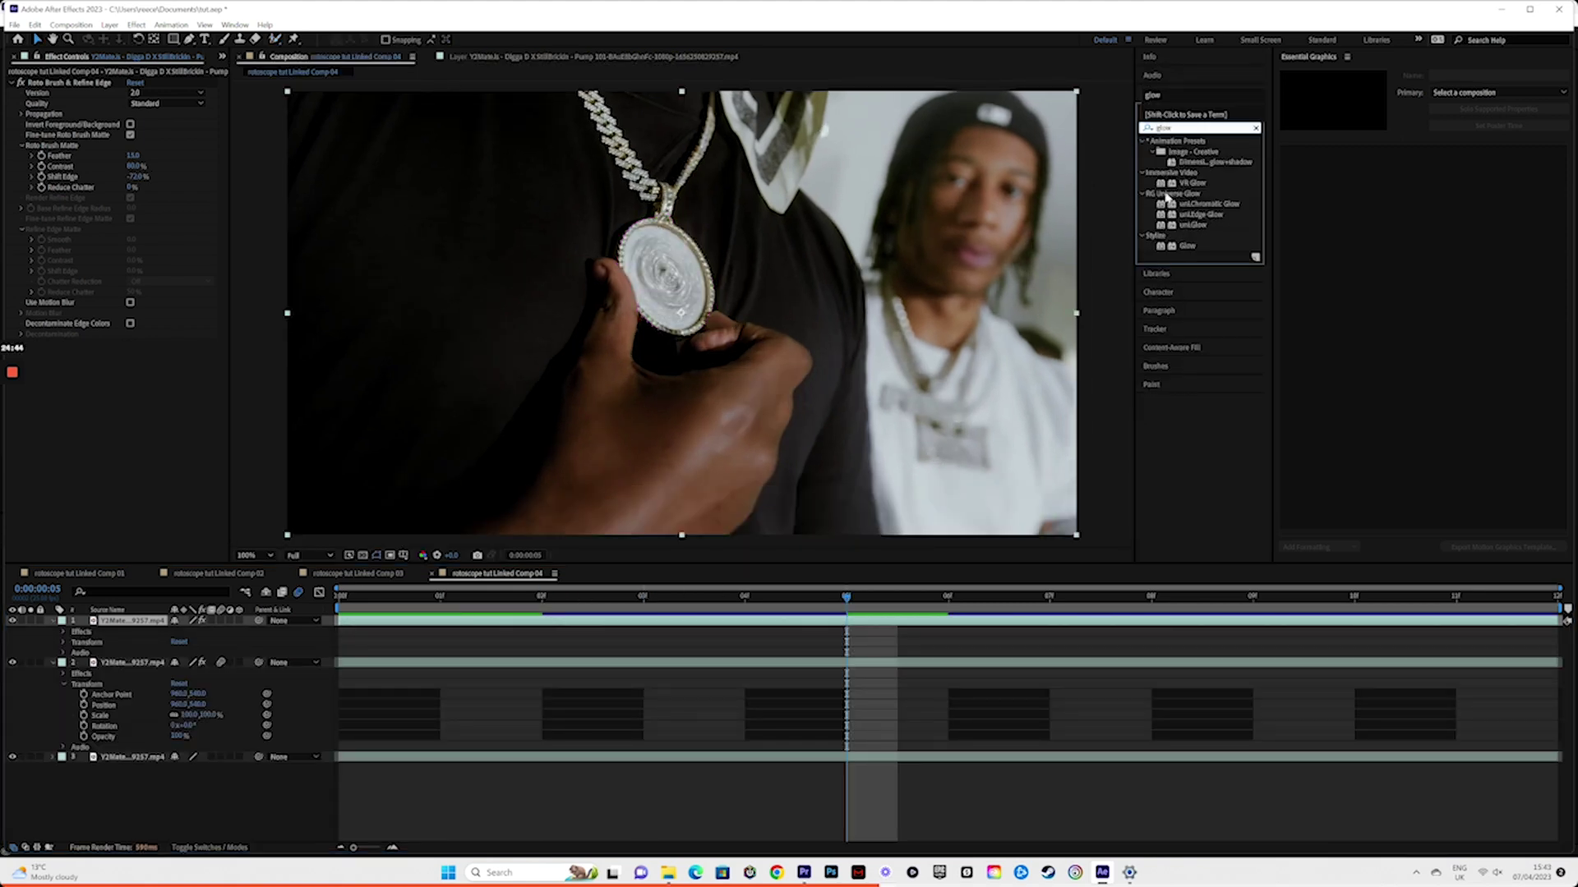
pyautogui.moveTo(1210, 229); pyautogui.dragTo(608, 623)
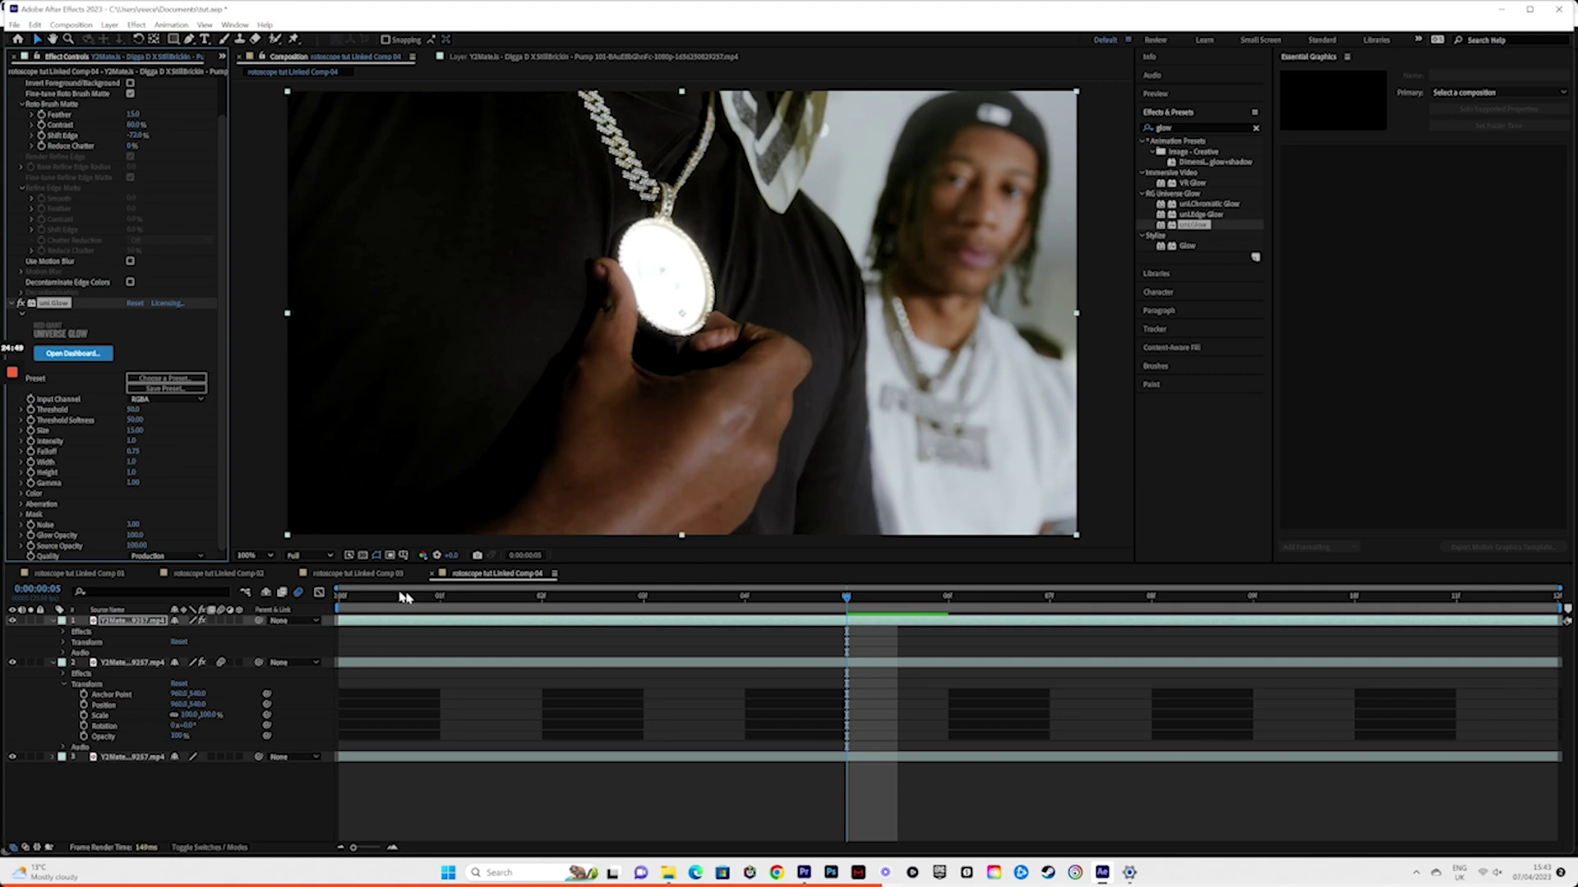
pyautogui.press('space')
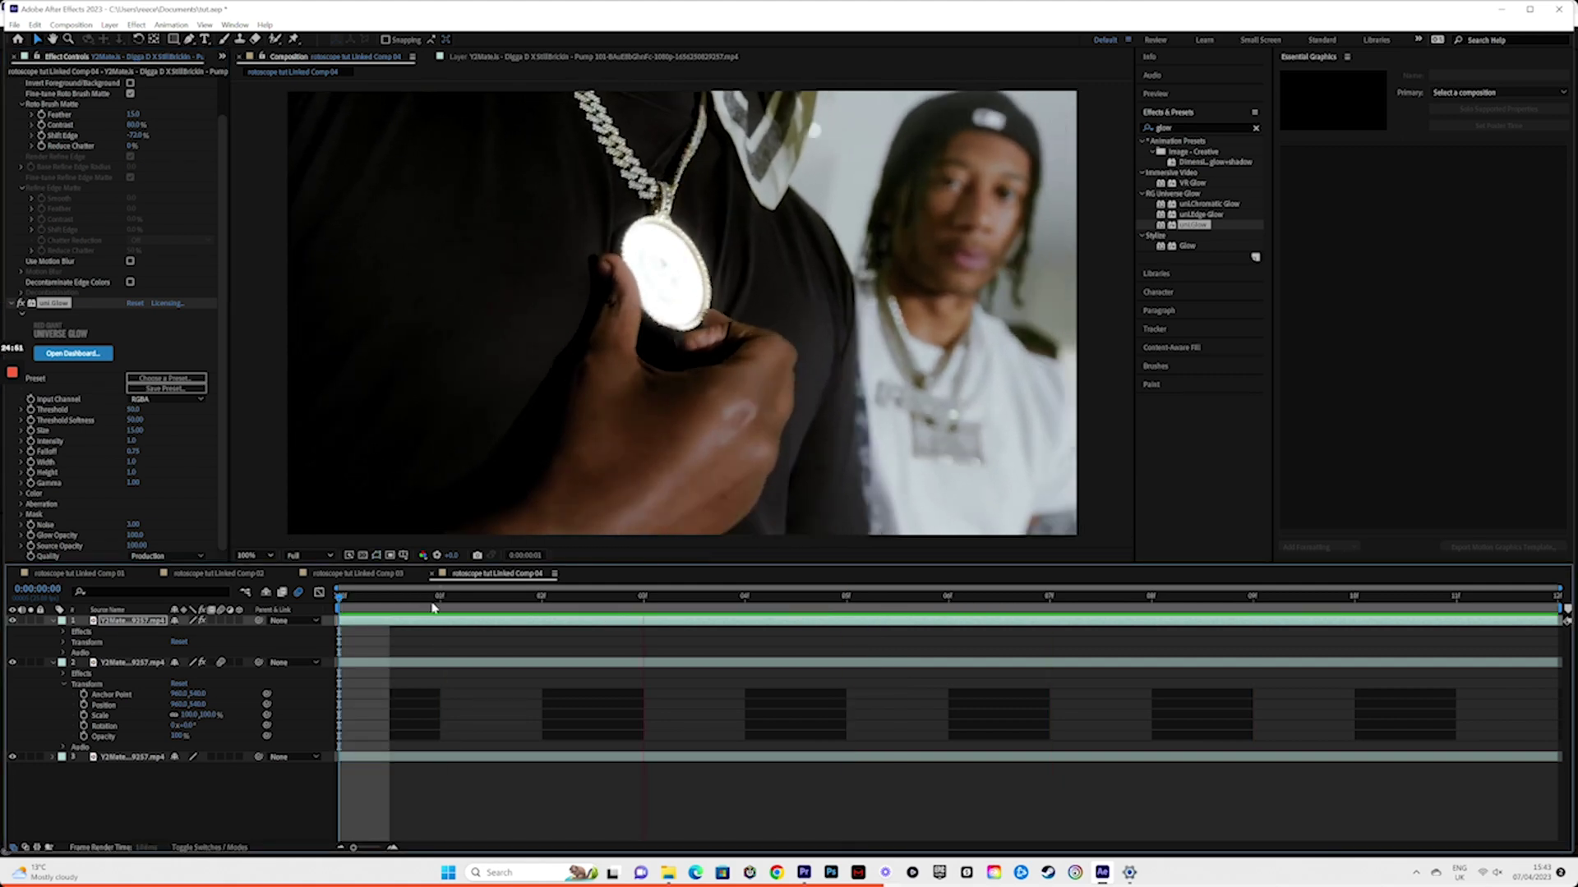
pyautogui.click(413, 606)
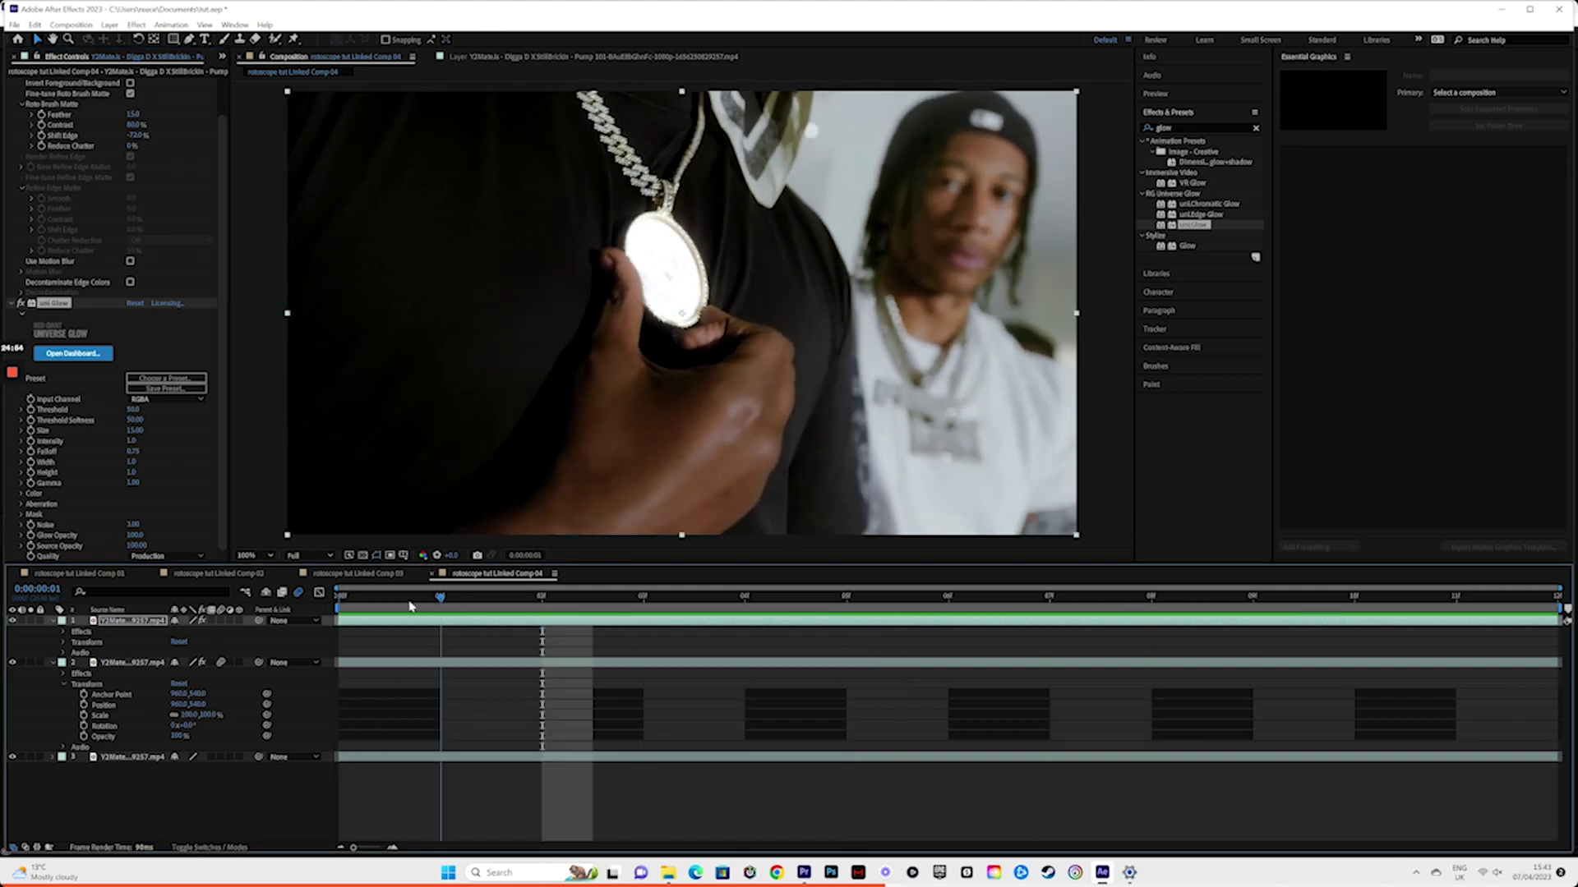
# Step: Raise the uni.Glow Intensity on the pendant cutout layer to 2.0 and preview the glow from the first frame
pyautogui.press('pageup')
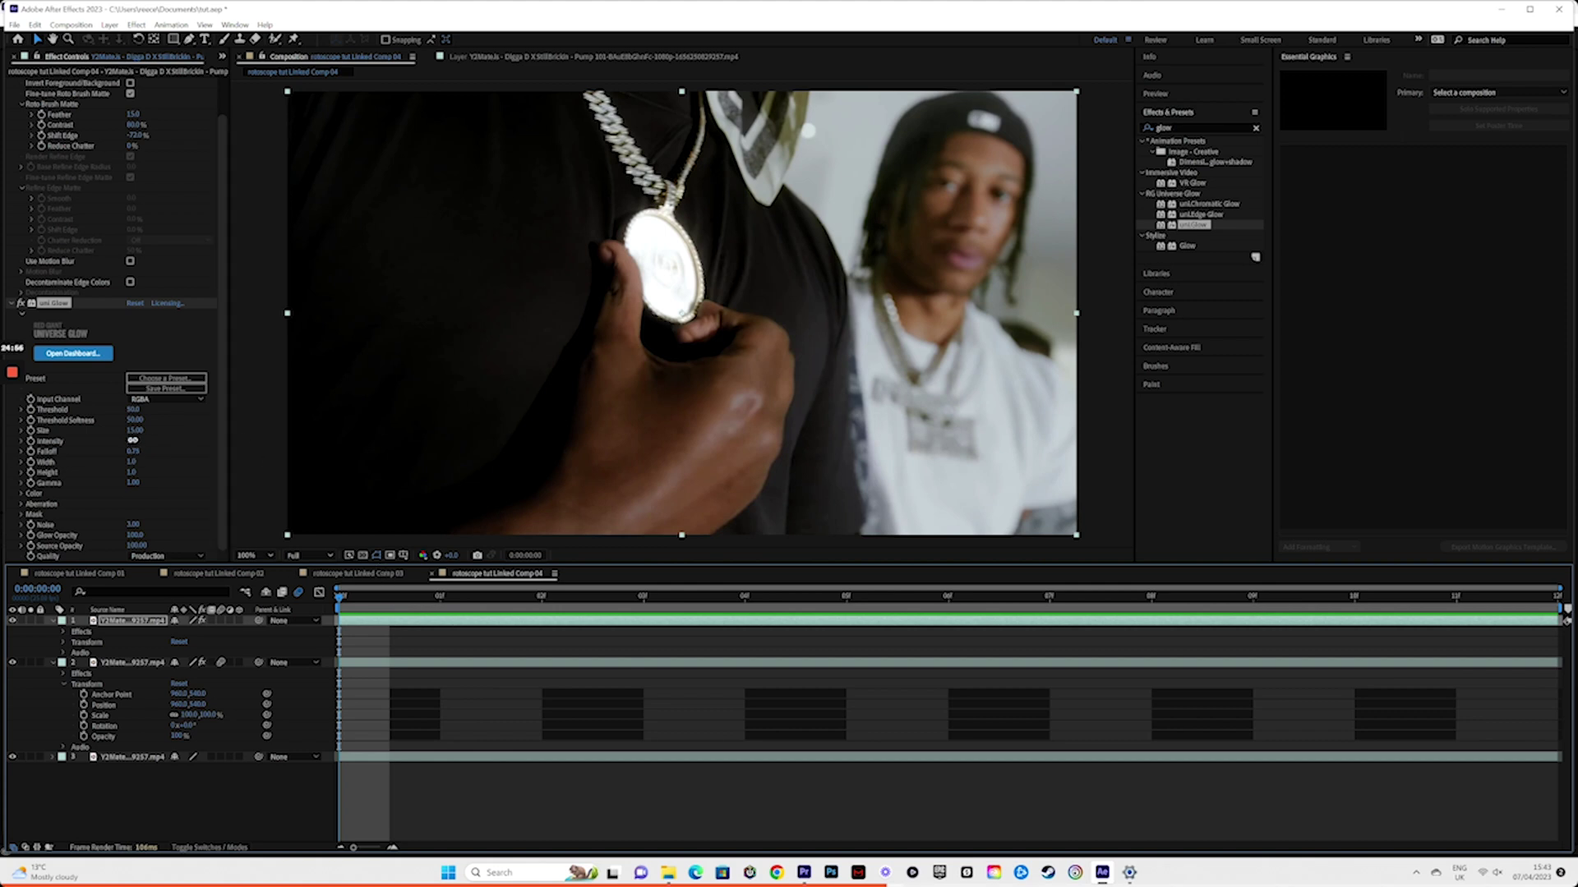
pyautogui.moveTo(133, 440); pyautogui.dragTo(197, 441)
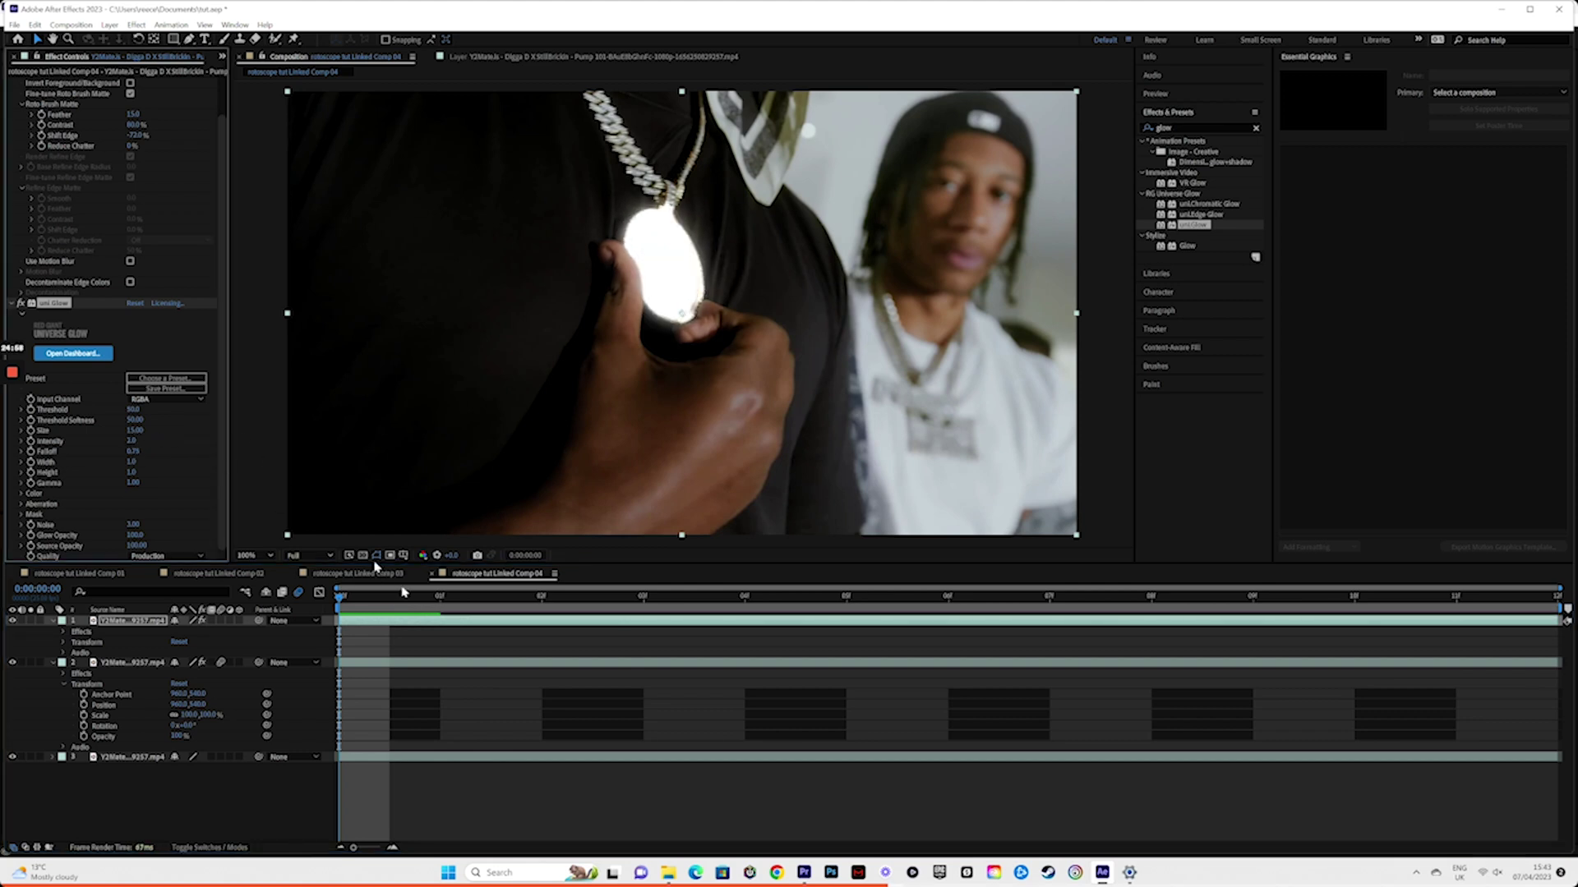
pyautogui.press('space')
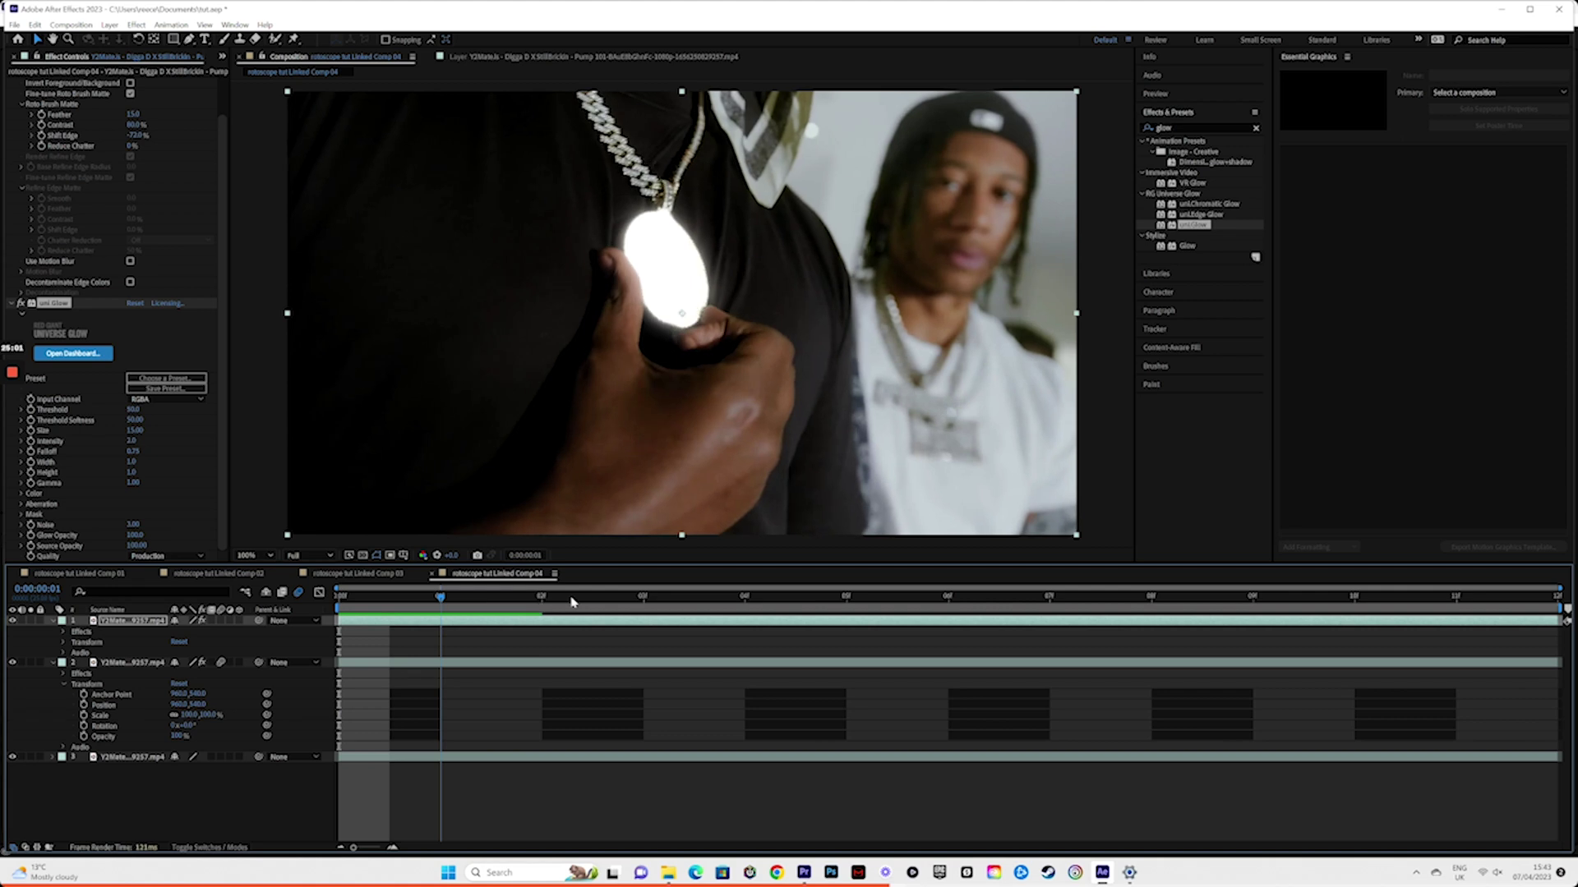
# Step: Find the fade out presets, apply Fade Out Over Layer Below to the top pendant cutout layer and preview it
pyautogui.click(1148, 128)
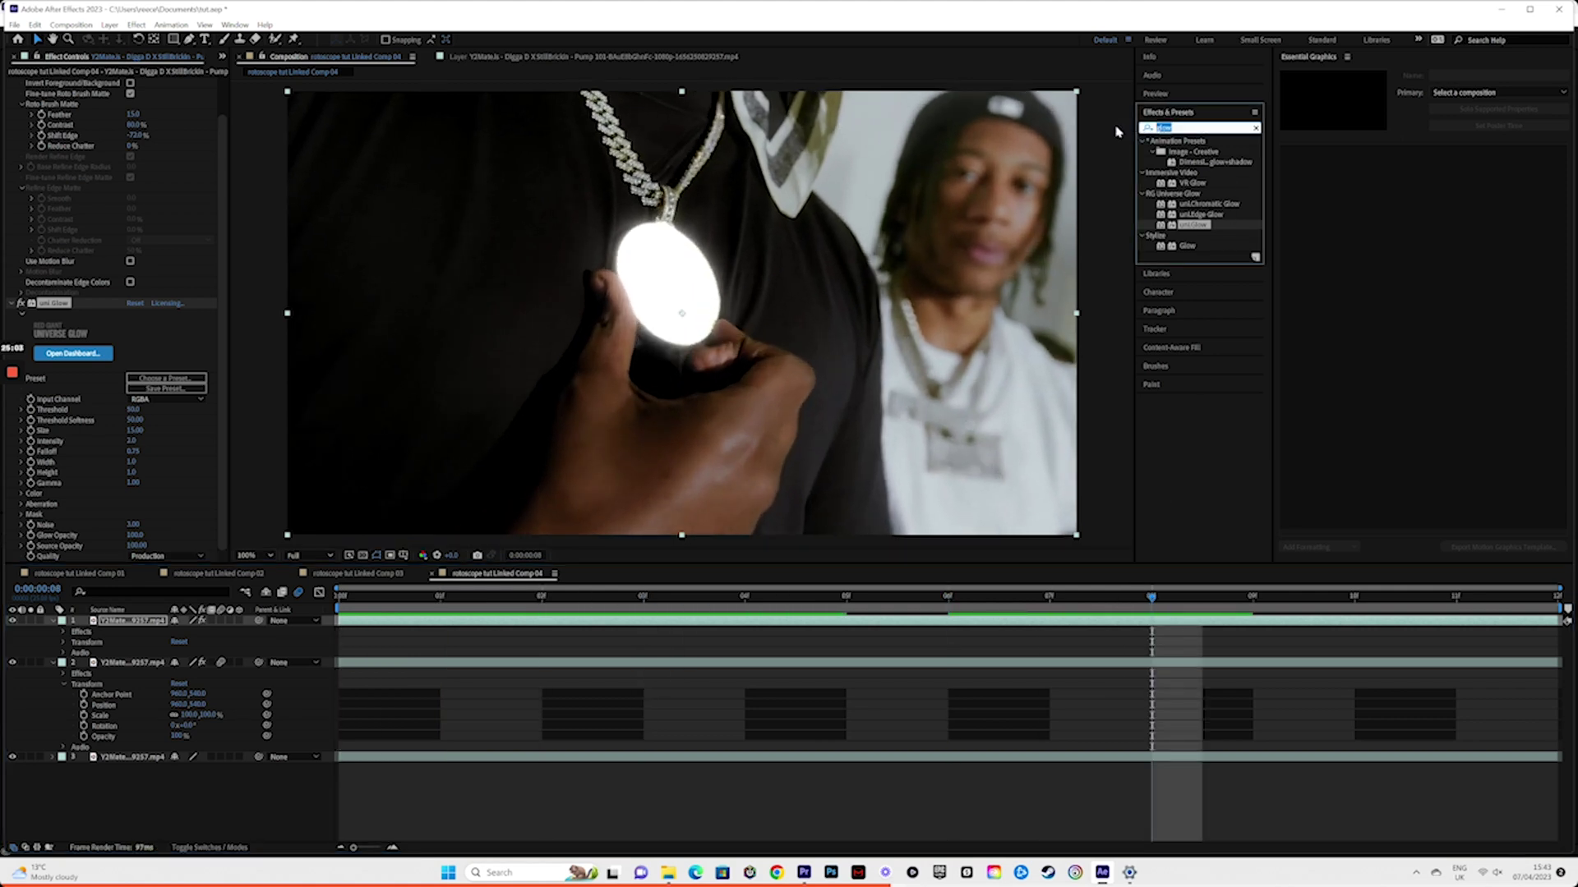
pyautogui.write('ade out')
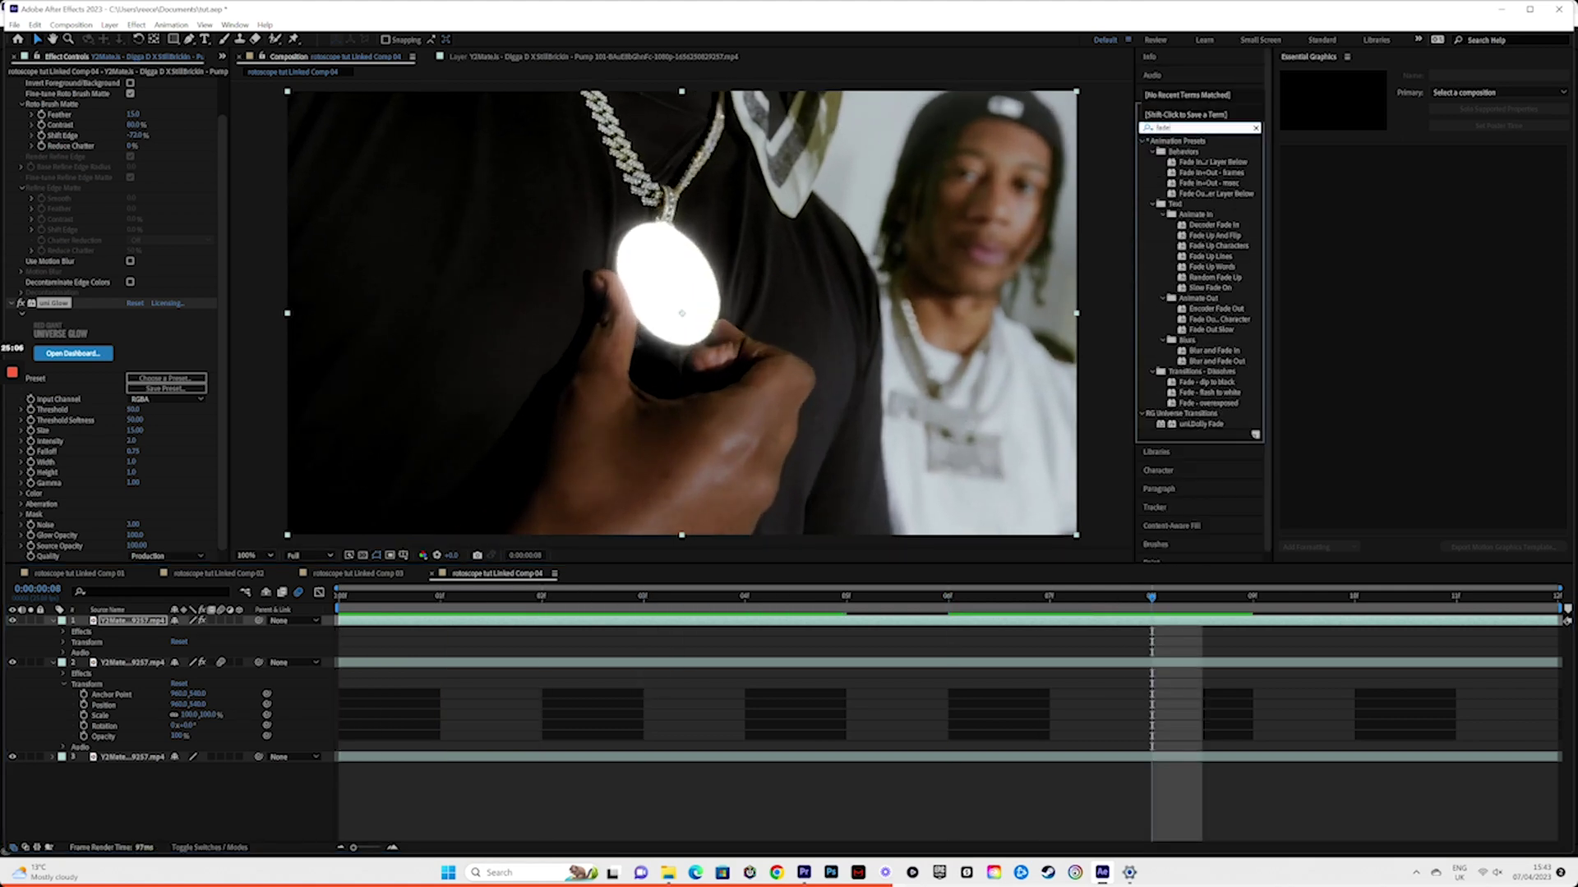
pyautogui.click(1226, 164)
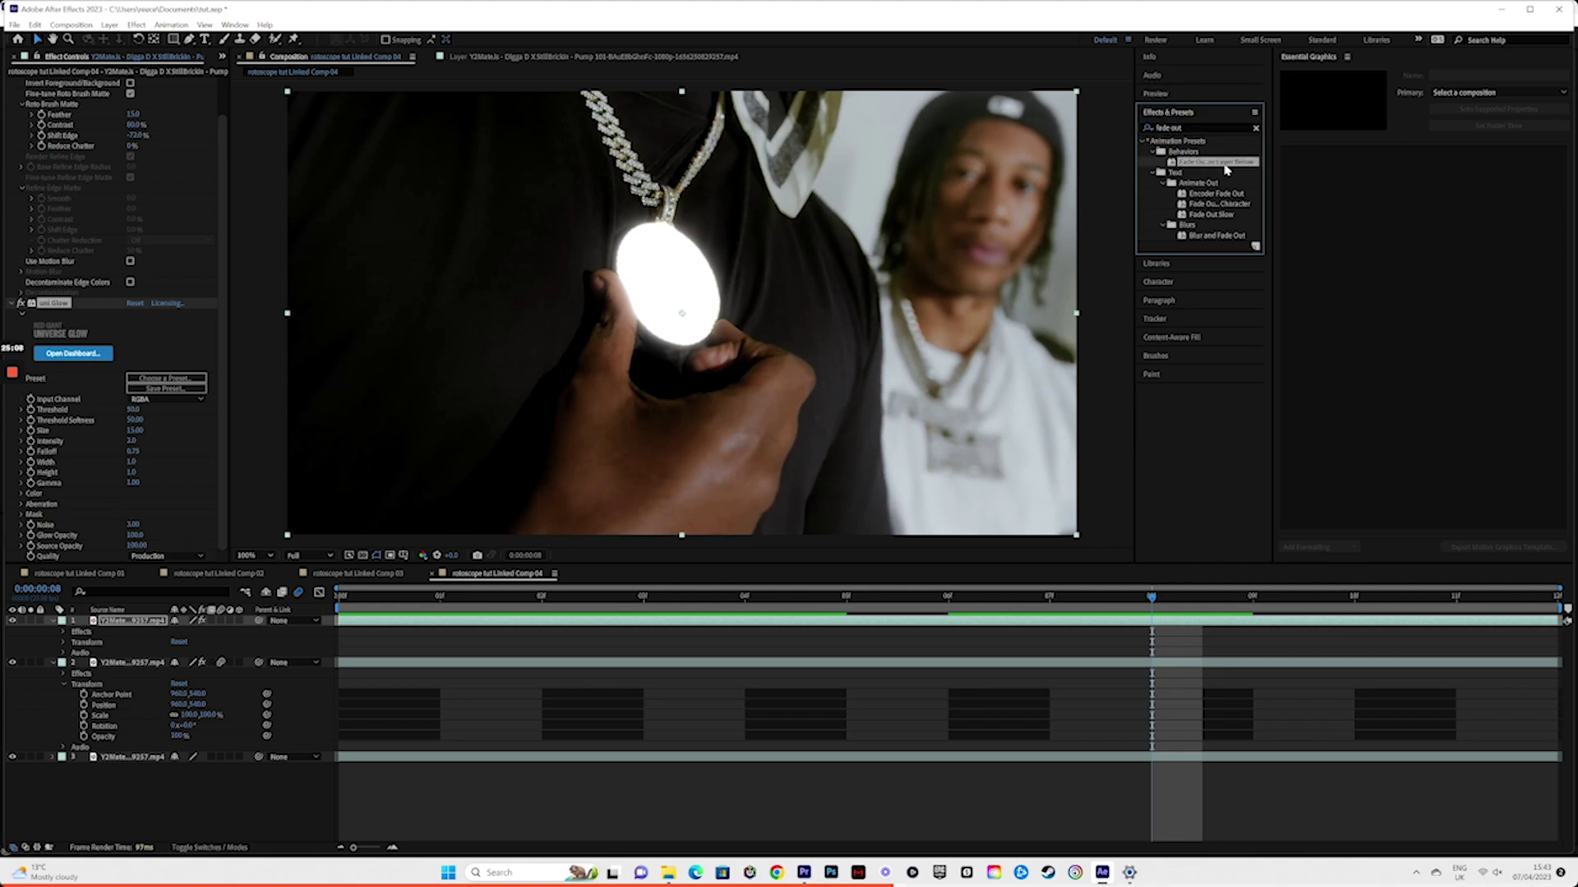
pyautogui.moveTo(1246, 195); pyautogui.dragTo(1413, 627)
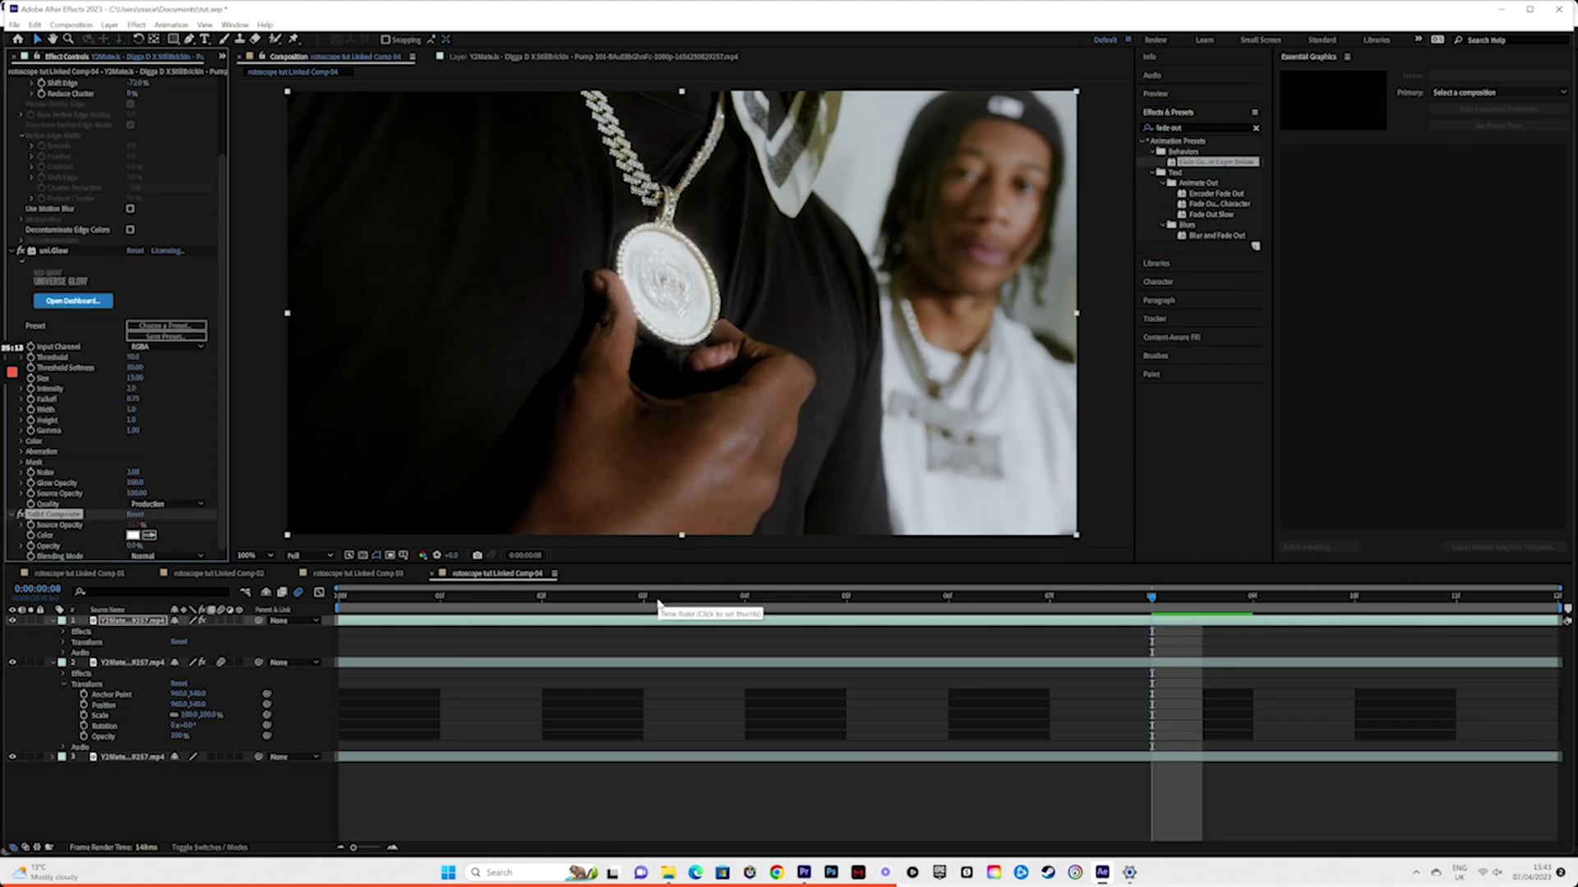
pyautogui.press('space')
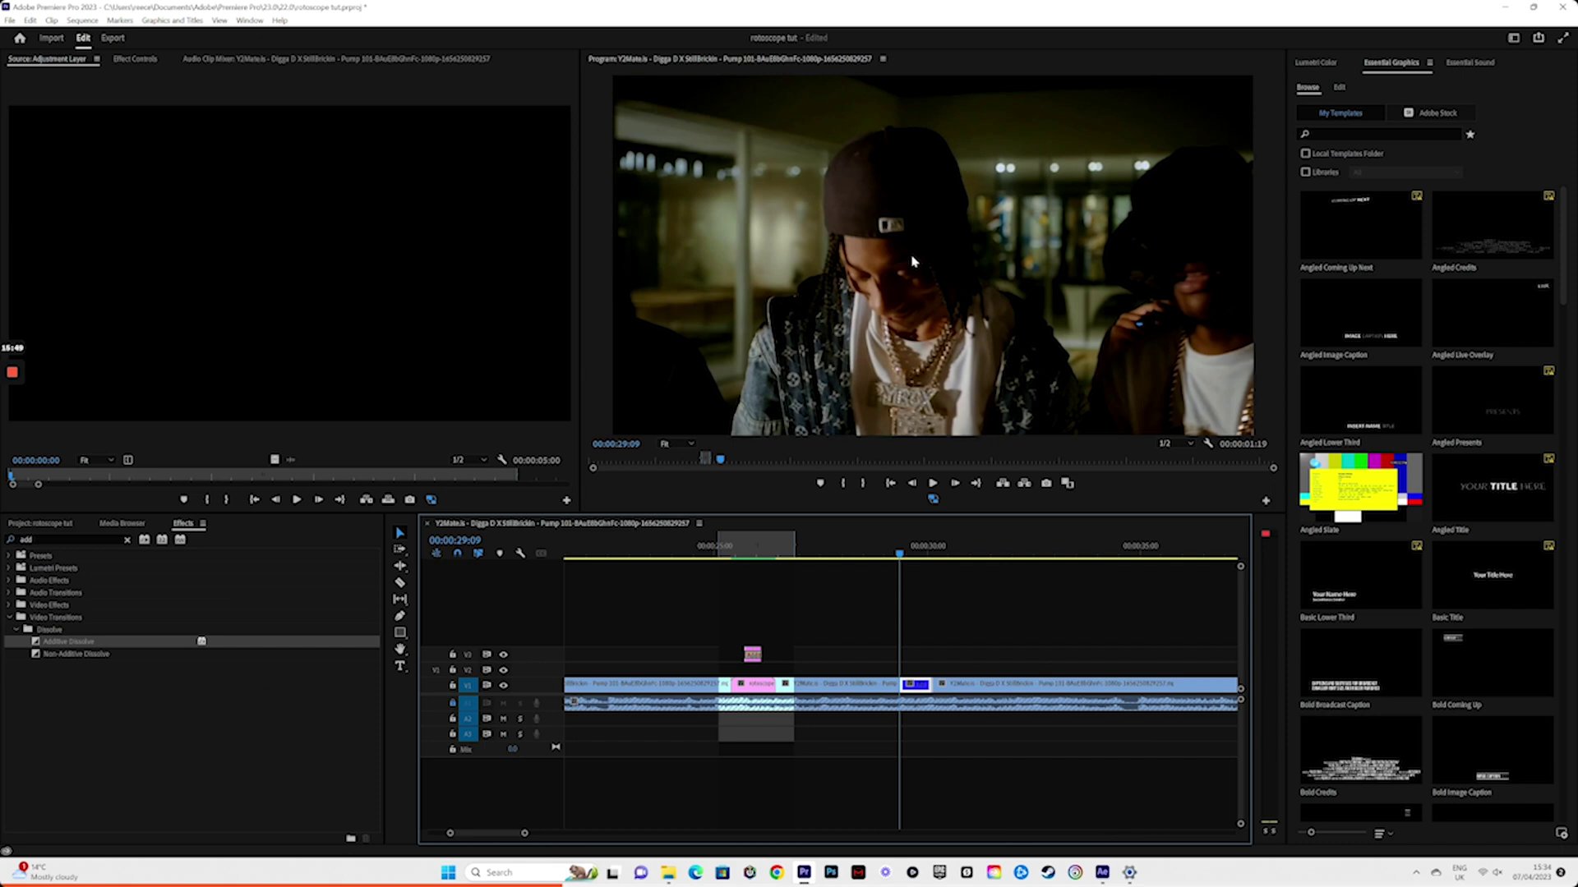
# Step: In Premiere Pro, export the frame at 00:00:29:09 as a still and place it above the clips, ending at the cut
pyautogui.click(1047, 486)
pyautogui.click(820, 479)
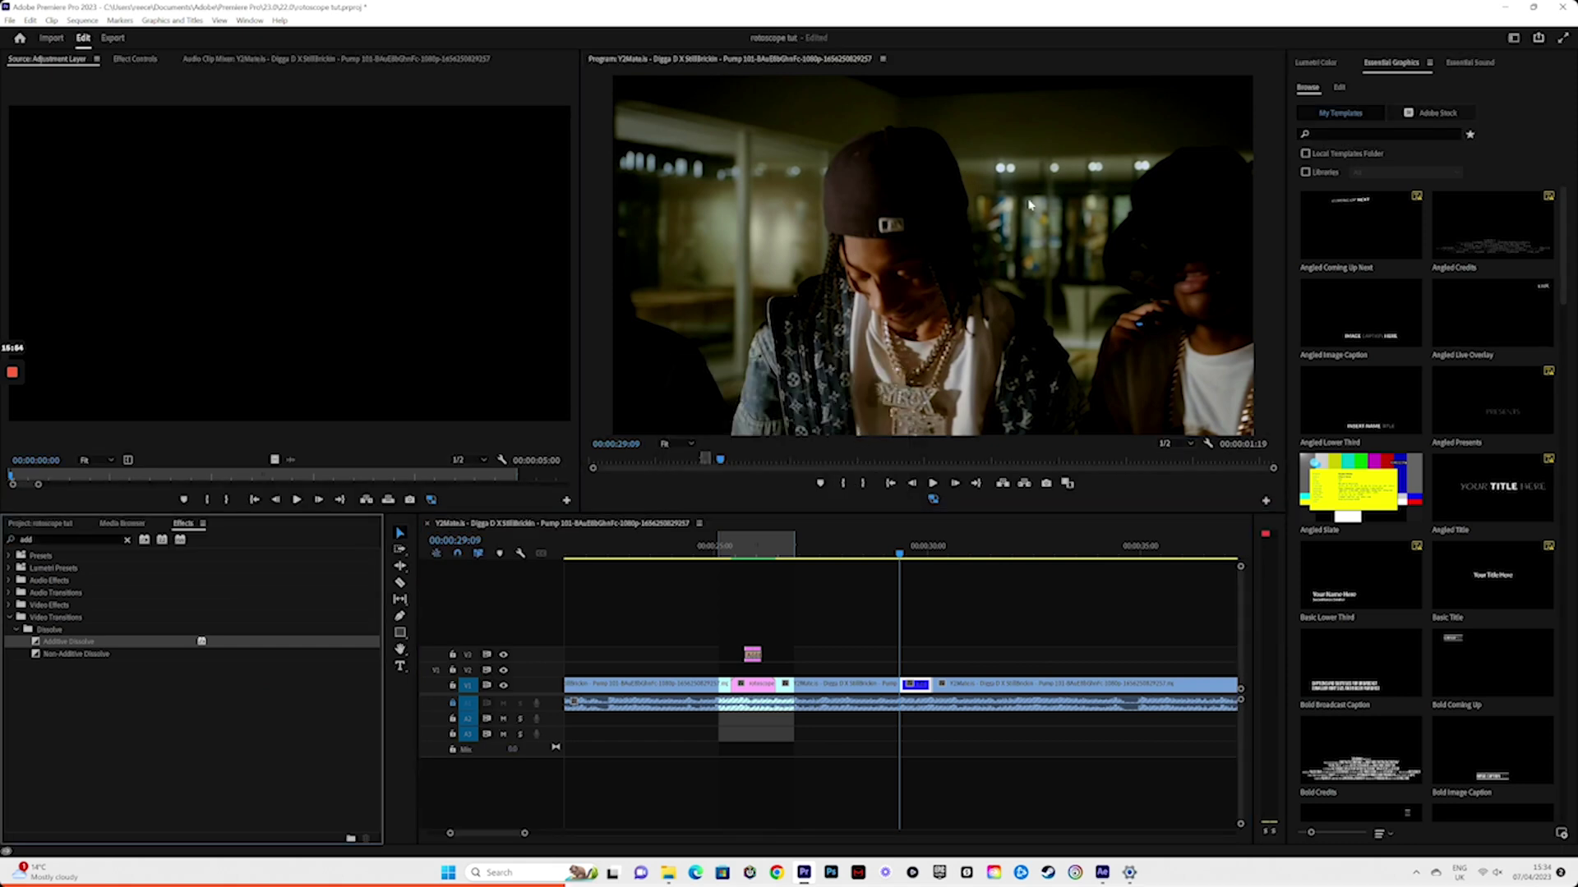
pyautogui.click(37, 532)
pyautogui.moveTo(315, 699); pyautogui.dragTo(894, 591)
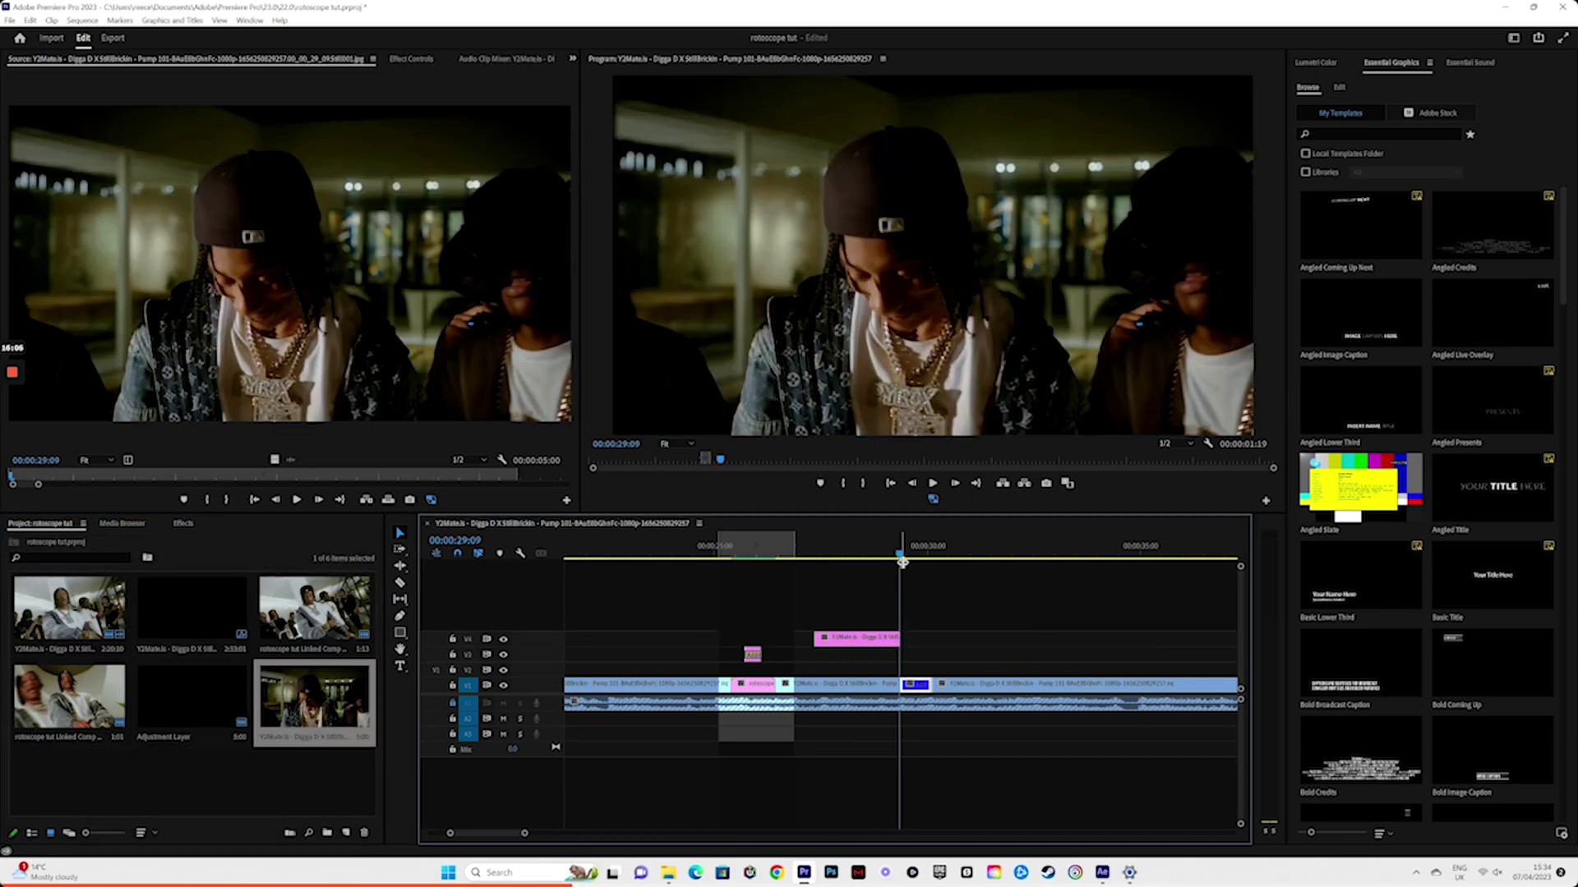
# Step: Trim the start of the still so only about six frames remain before the cut, and play through the transition
pyautogui.moveTo(819, 642); pyautogui.dragTo(852, 643)
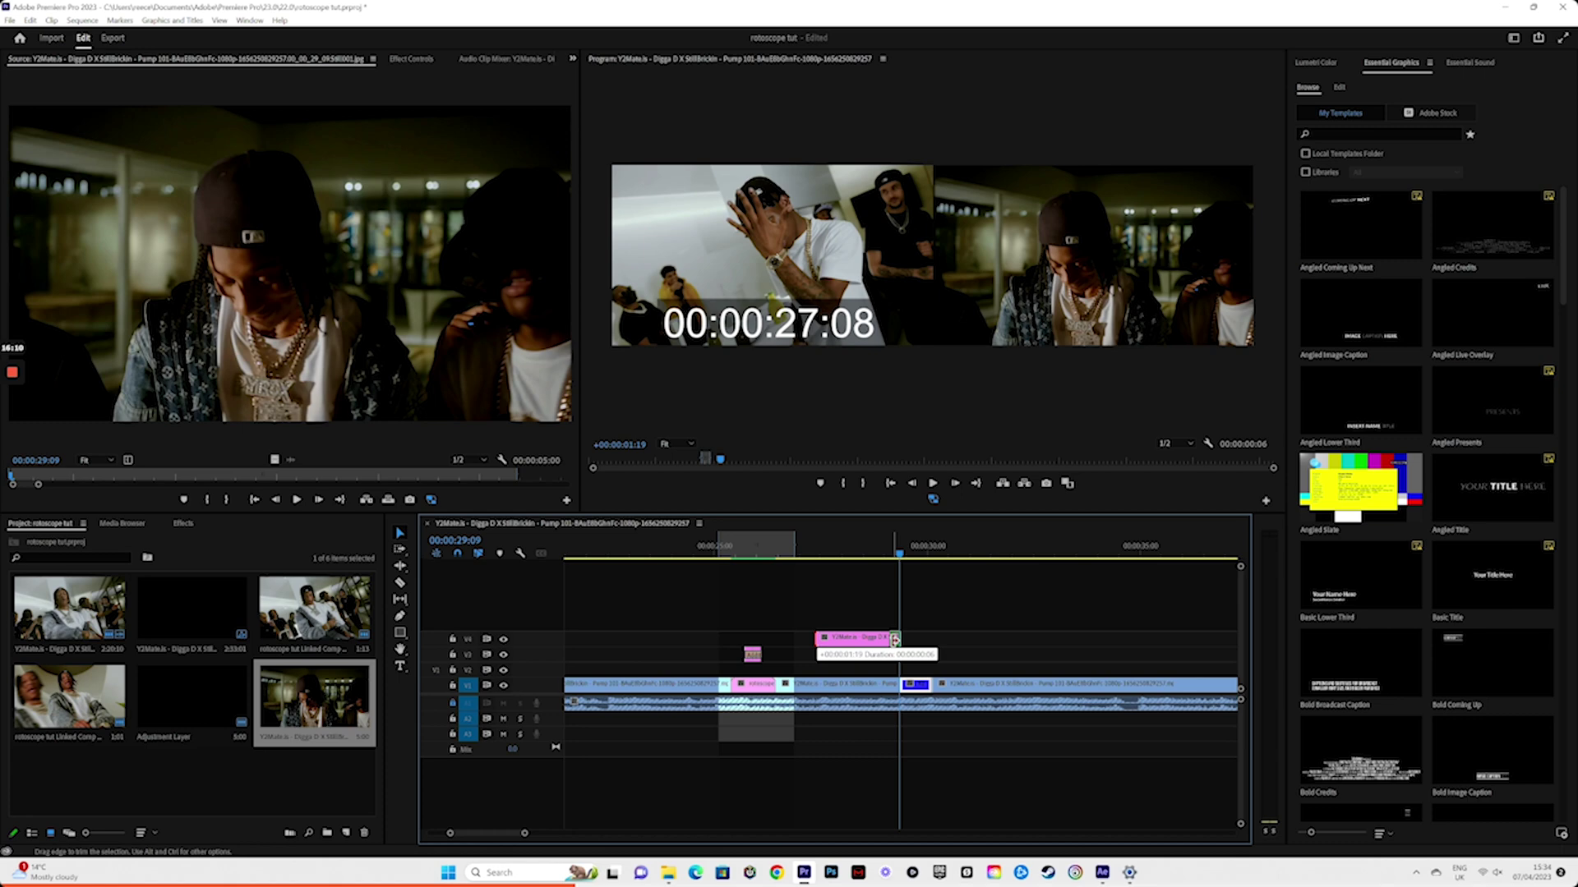
pyautogui.moveTo(894, 641); pyautogui.dragTo(891, 640)
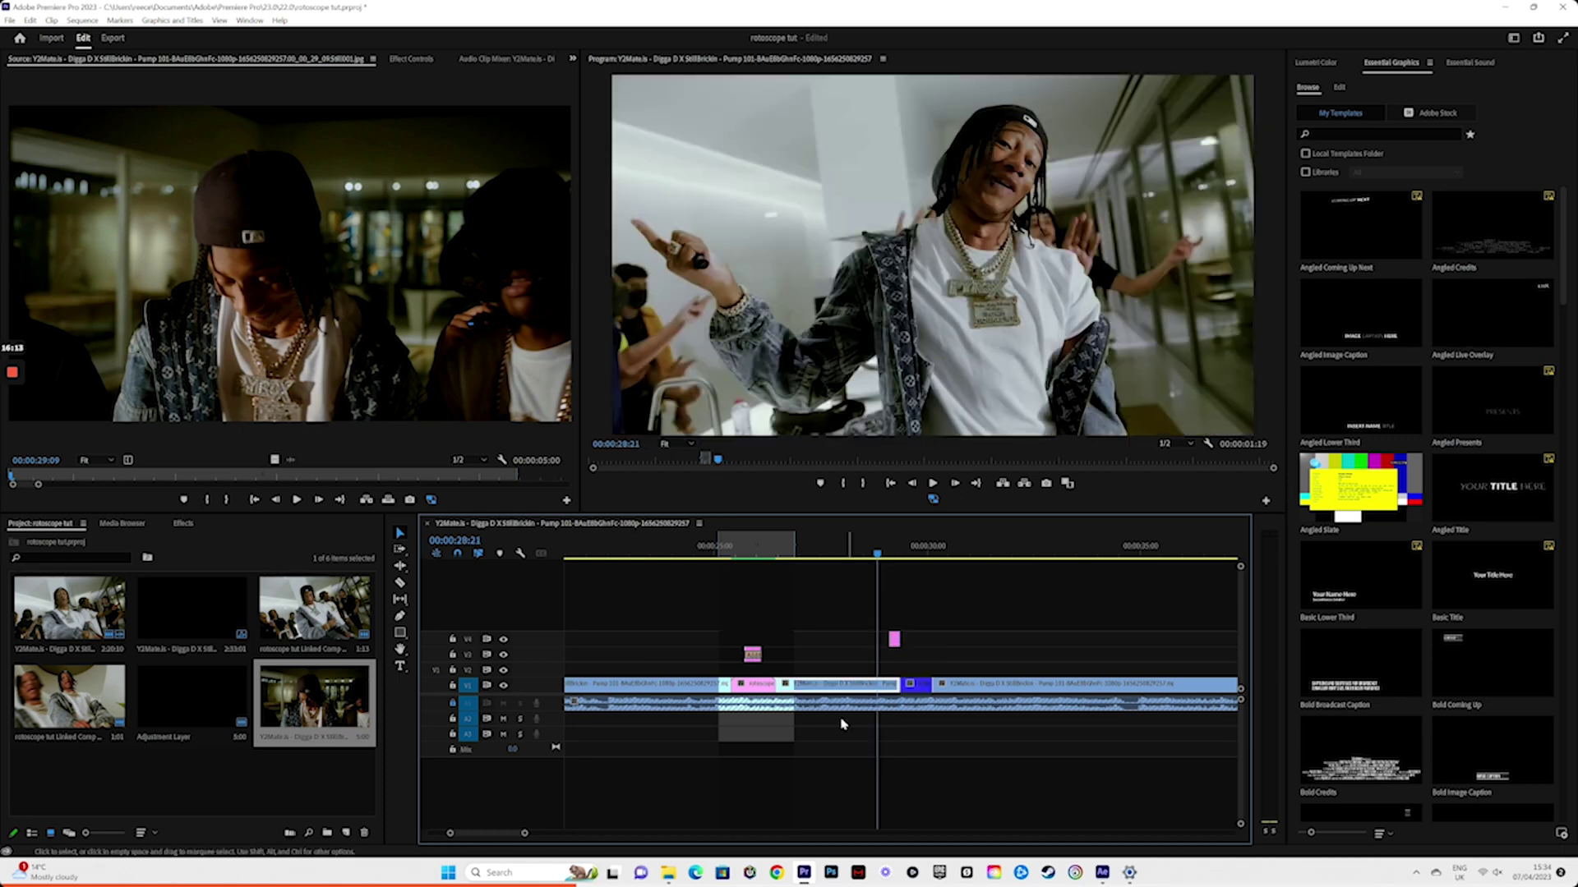
pyautogui.press('space')
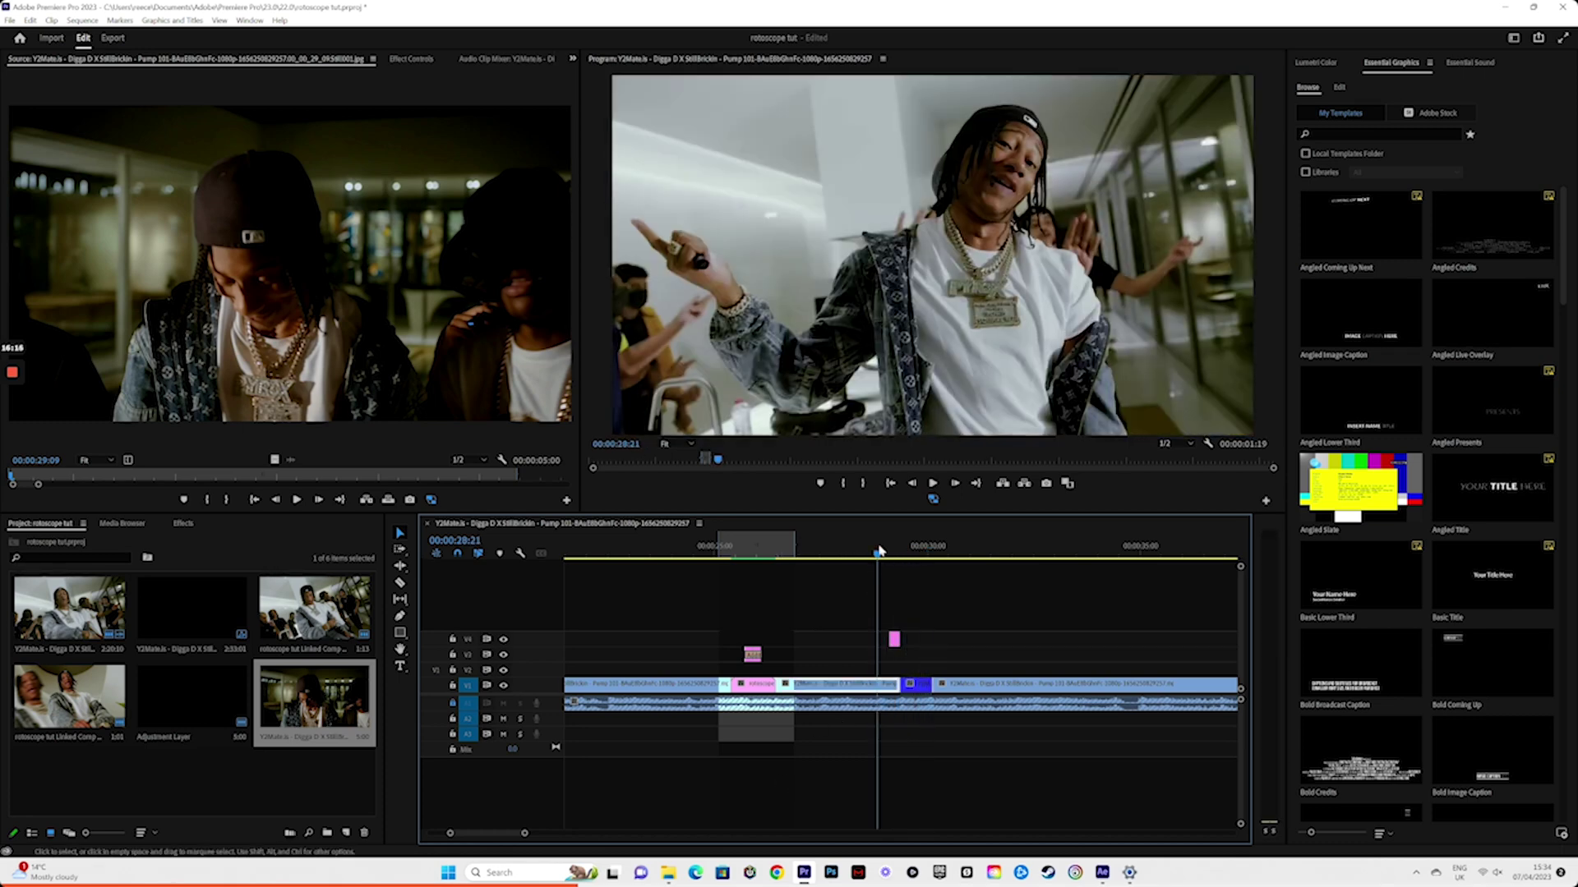
pyautogui.click(879, 550)
pyautogui.press('space')
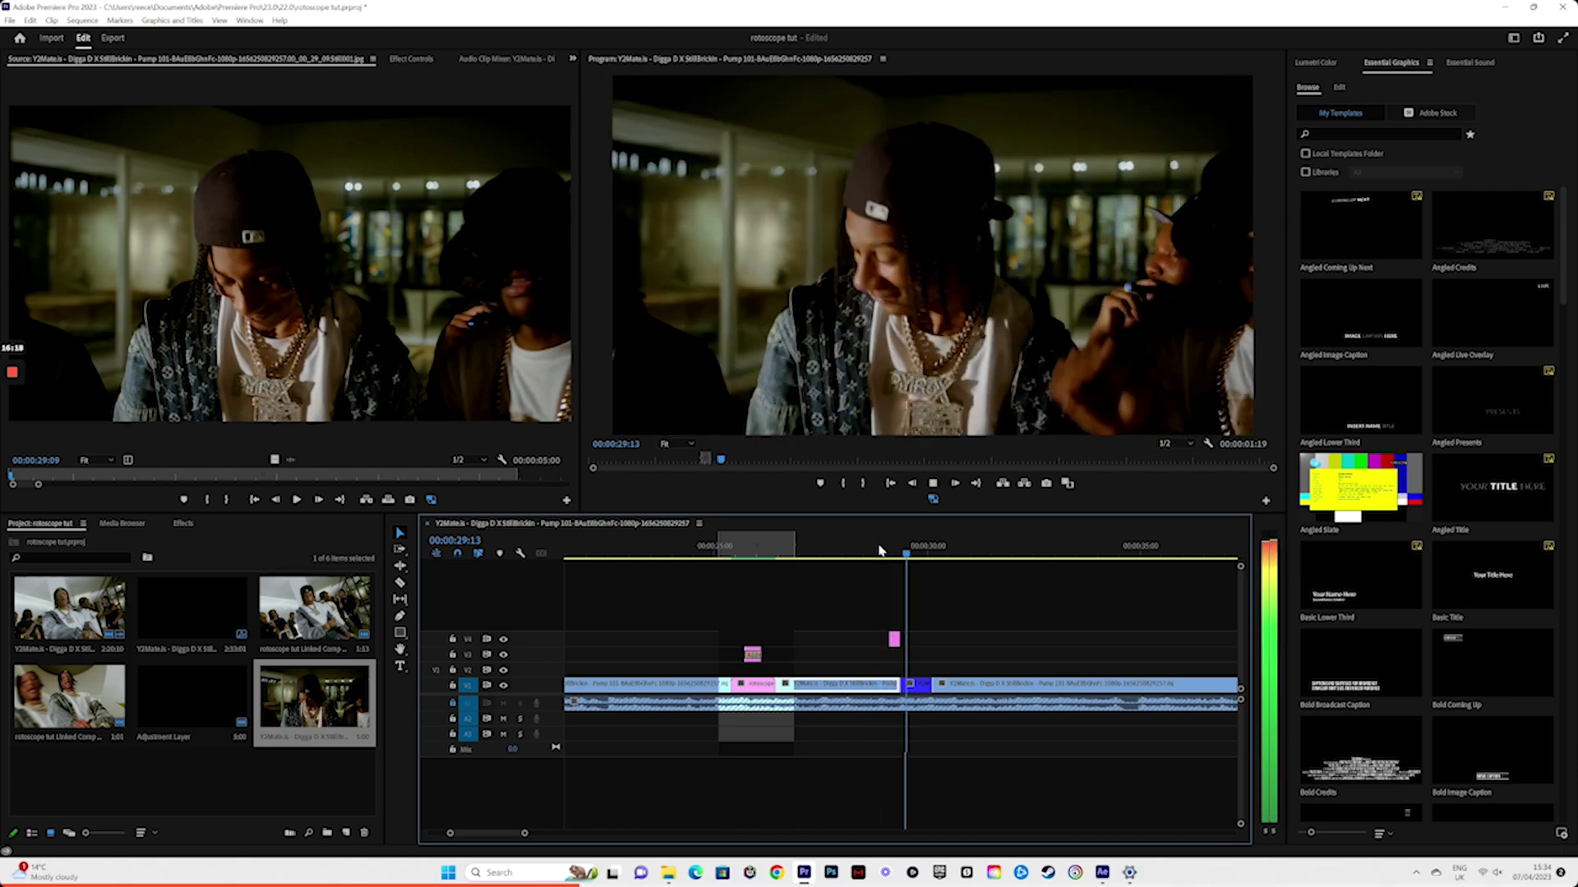
pyautogui.click(879, 551)
# Step: Replace the still with an After Effects composition and close a mask path around the performer in the cap
pyautogui.rightClick(894, 640)
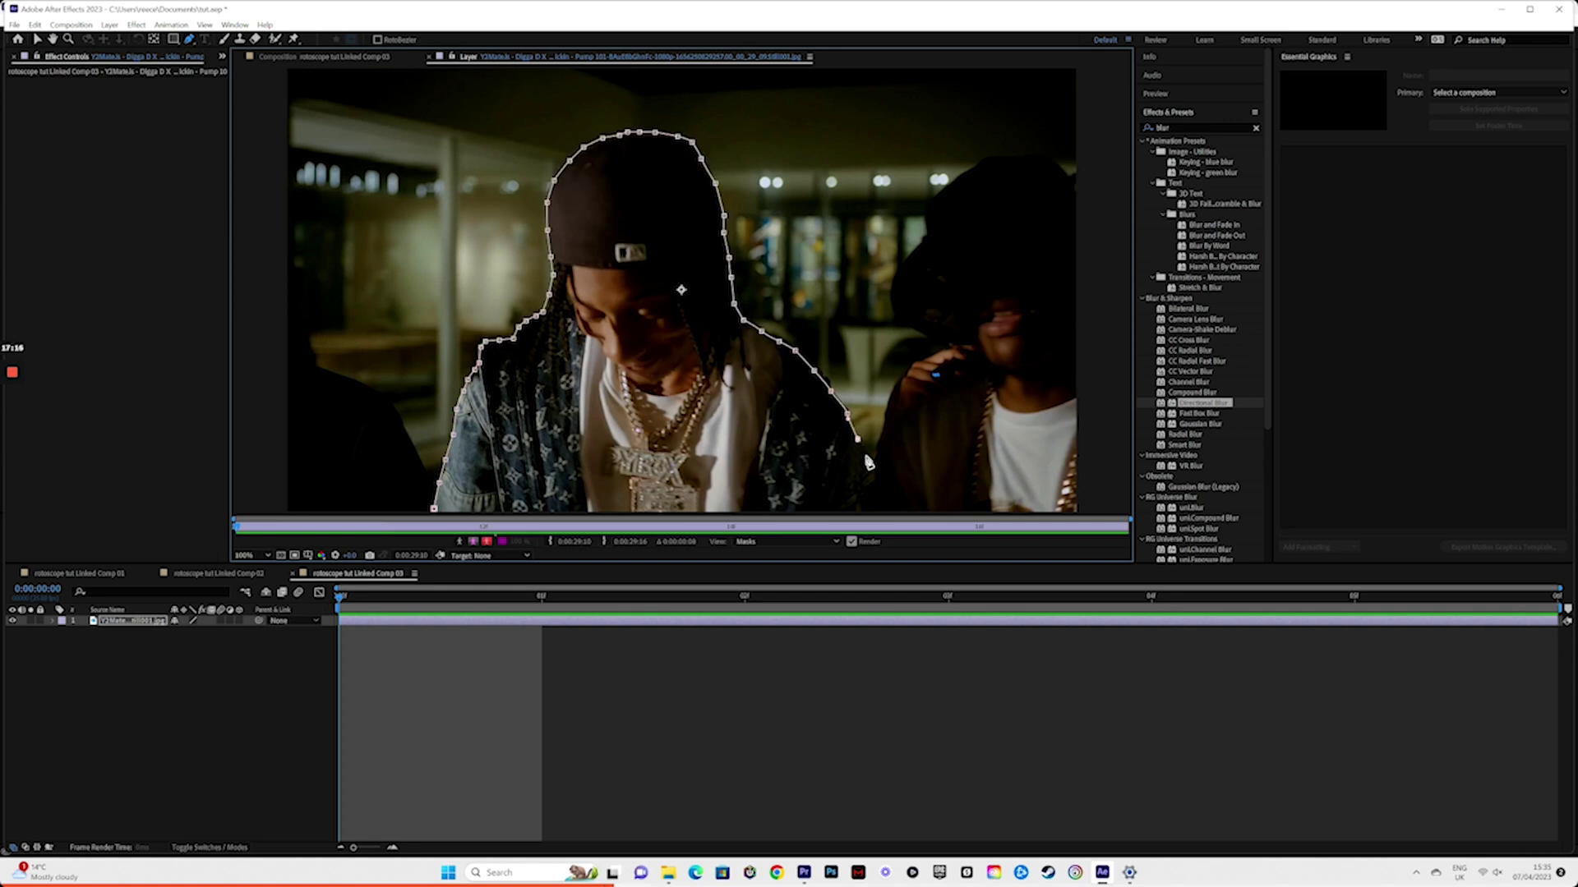
pyautogui.click(871, 468)
pyautogui.click(434, 511)
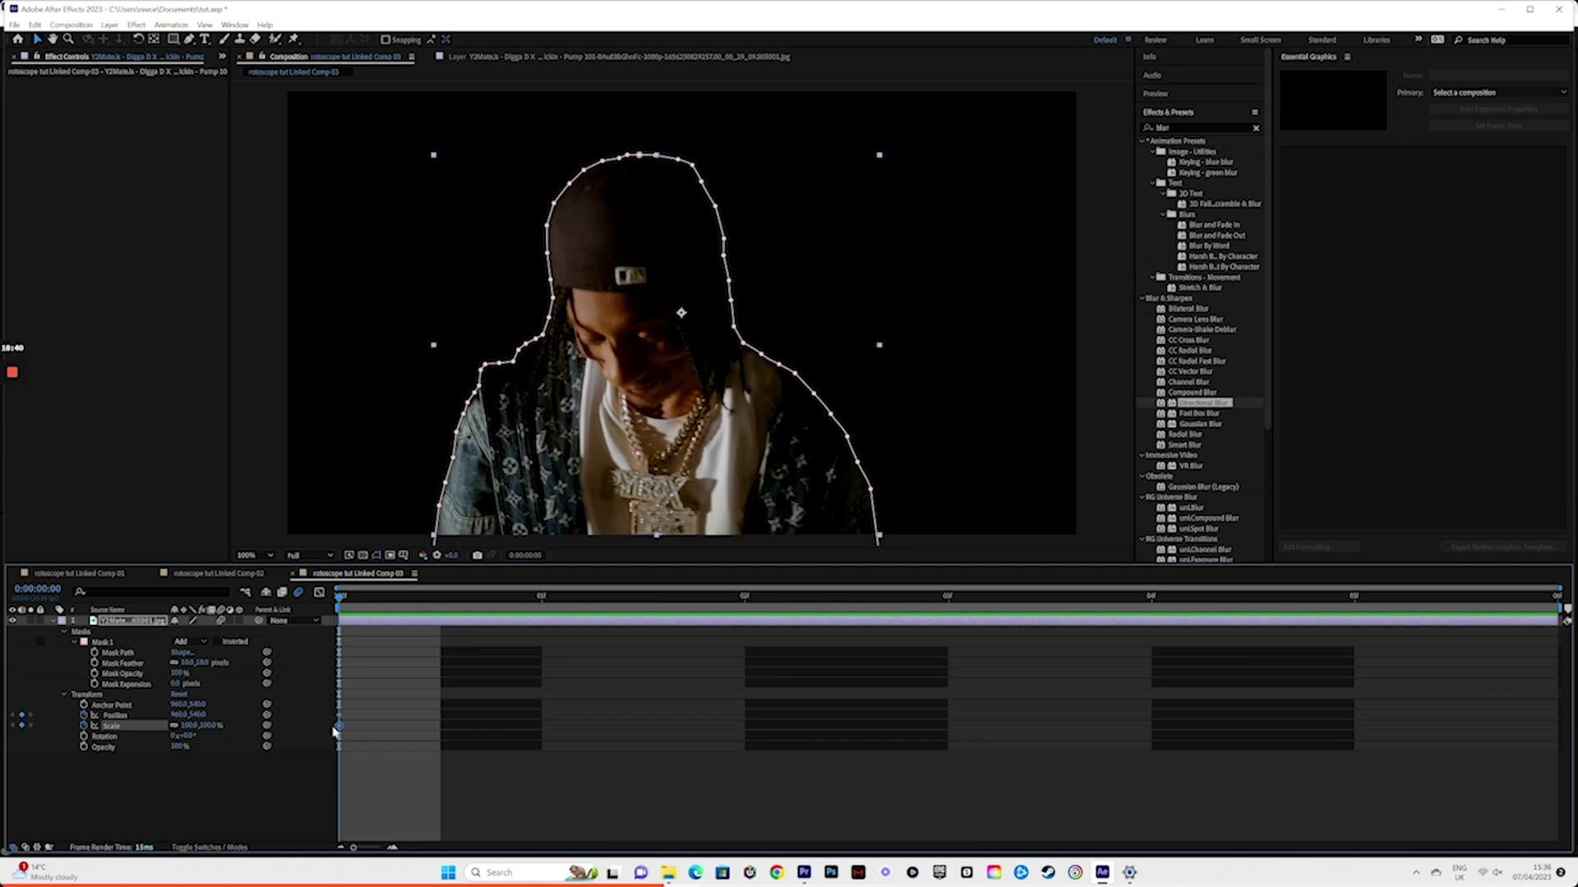
# Step: Animate the cutout from 57% scale at position 975, 1057 on frame 0 to 100% scale at its default position on frame 4, and preview
pyautogui.moveTo(192, 725)
pyautogui.mouseDown()
pyautogui.moveTo(152, 725)
pyautogui.moveTo(191, 719)
pyautogui.mouseUp()
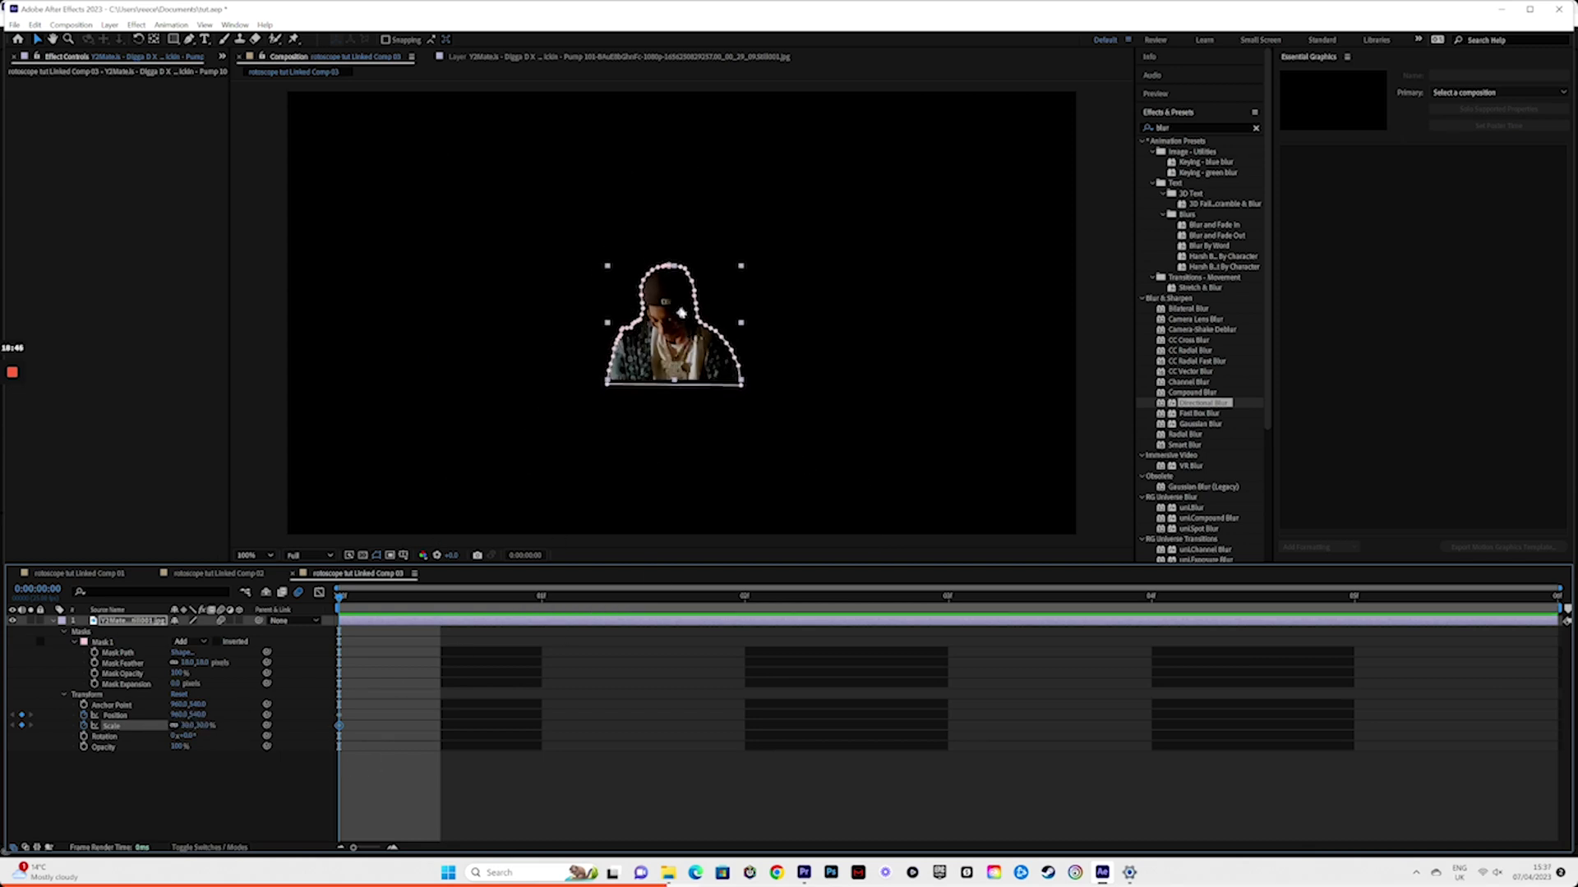
pyautogui.moveTo(682, 315); pyautogui.dragTo(688, 526)
pyautogui.click(1151, 589)
pyautogui.moveTo(193, 726); pyautogui.dragTo(215, 726)
pyautogui.rightClick(142, 727)
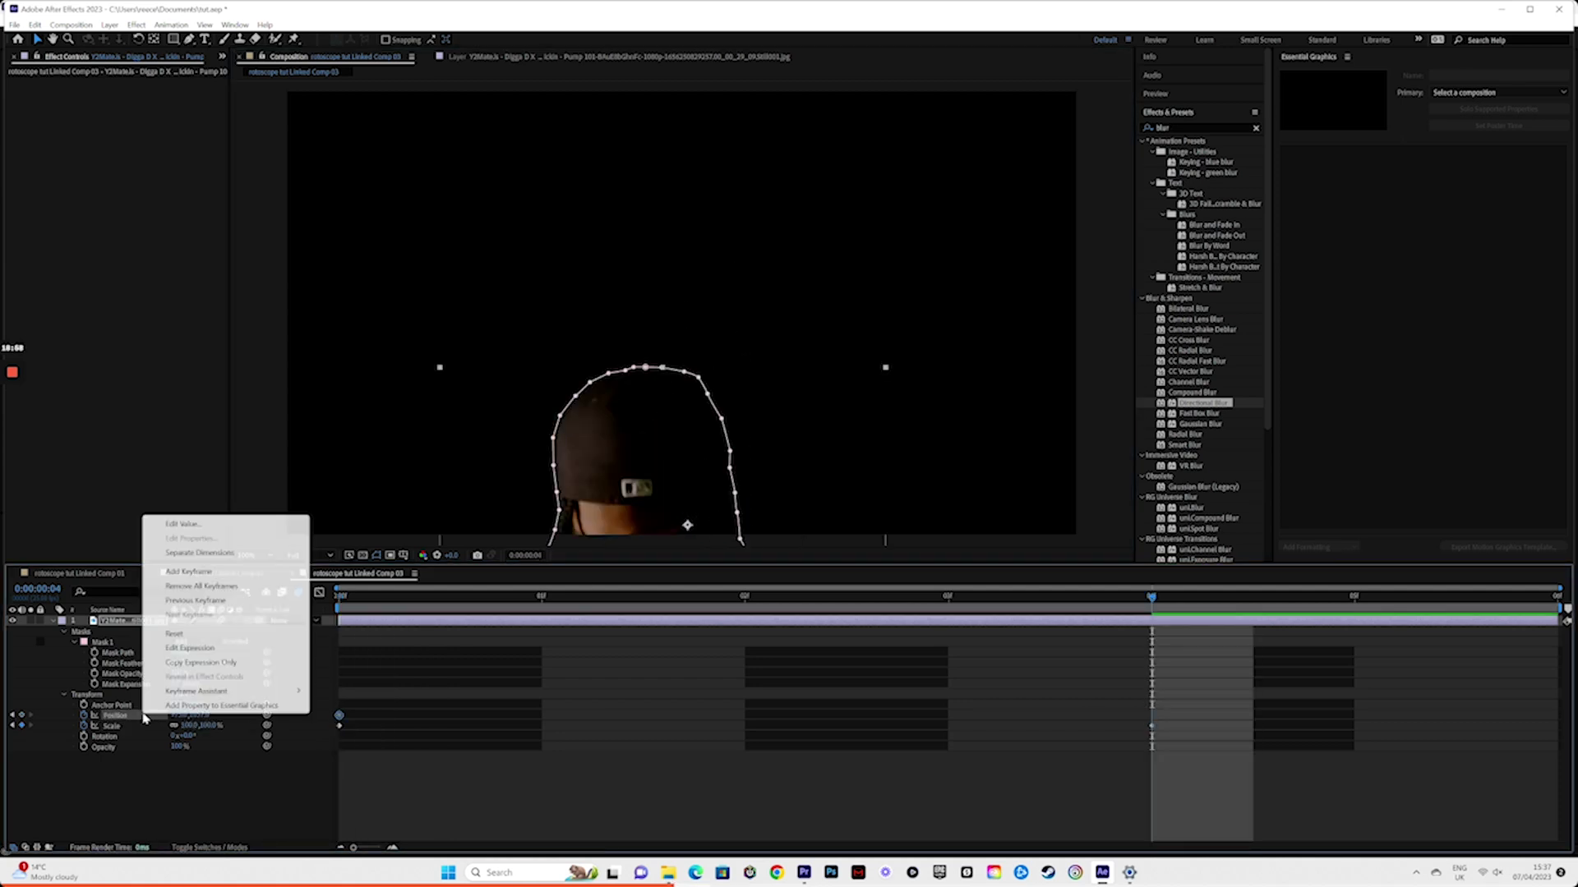
pyautogui.click(205, 705)
pyautogui.click(333, 600)
pyautogui.press('space')
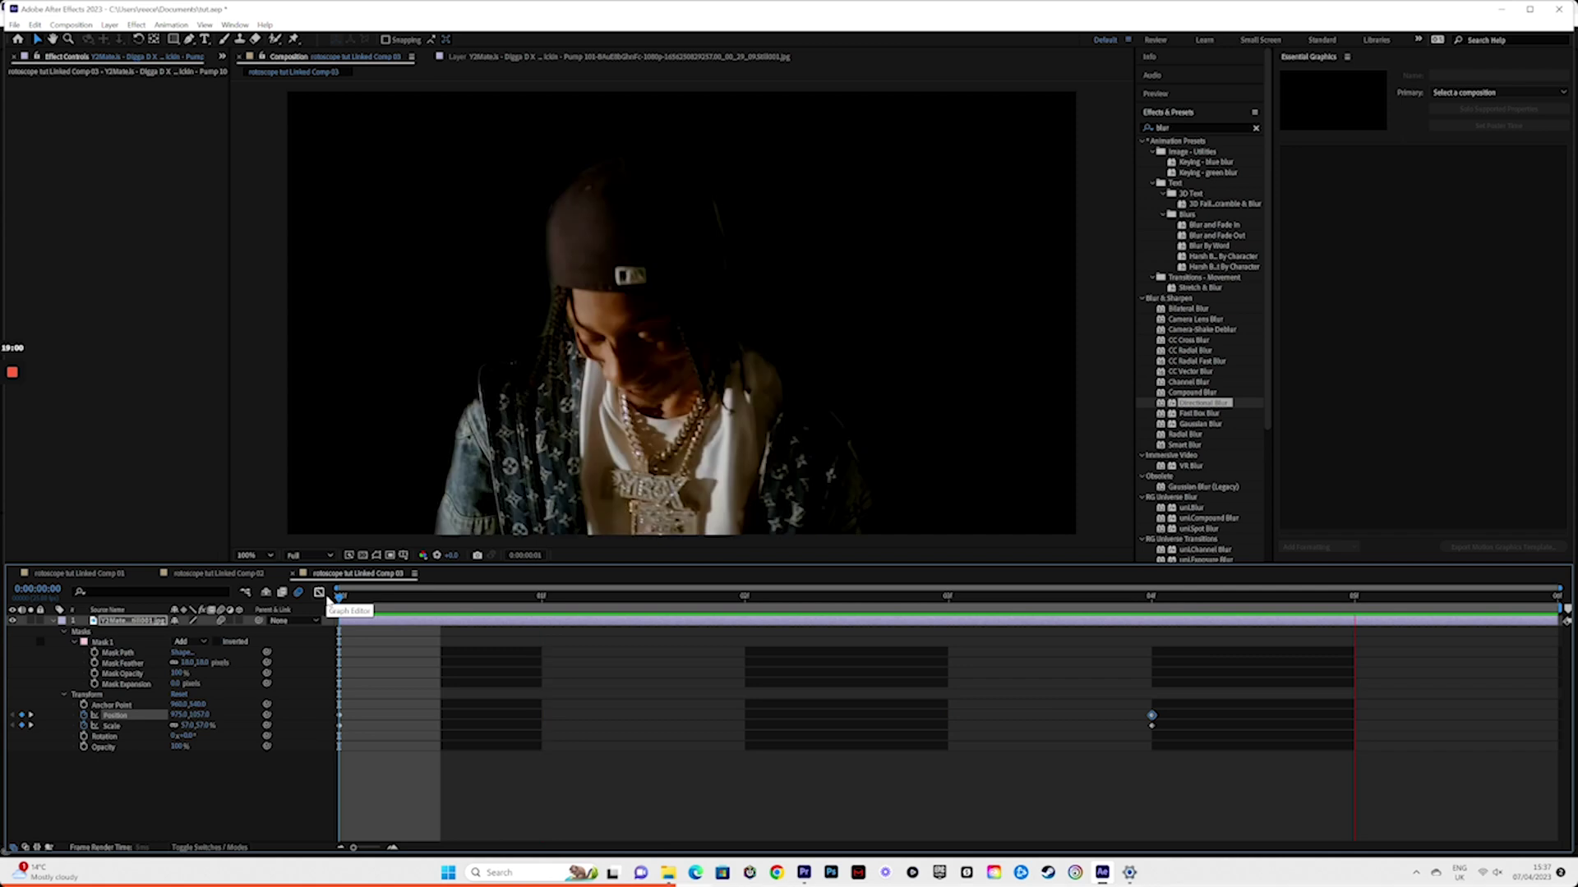
# Step: Move the ending Position and Scale keyframes to frame 5, preview the rise, and Easy Ease all four keyframes
pyautogui.press('space')
pyautogui.moveTo(1151, 719); pyautogui.dragTo(1354, 720)
pyautogui.press('space')
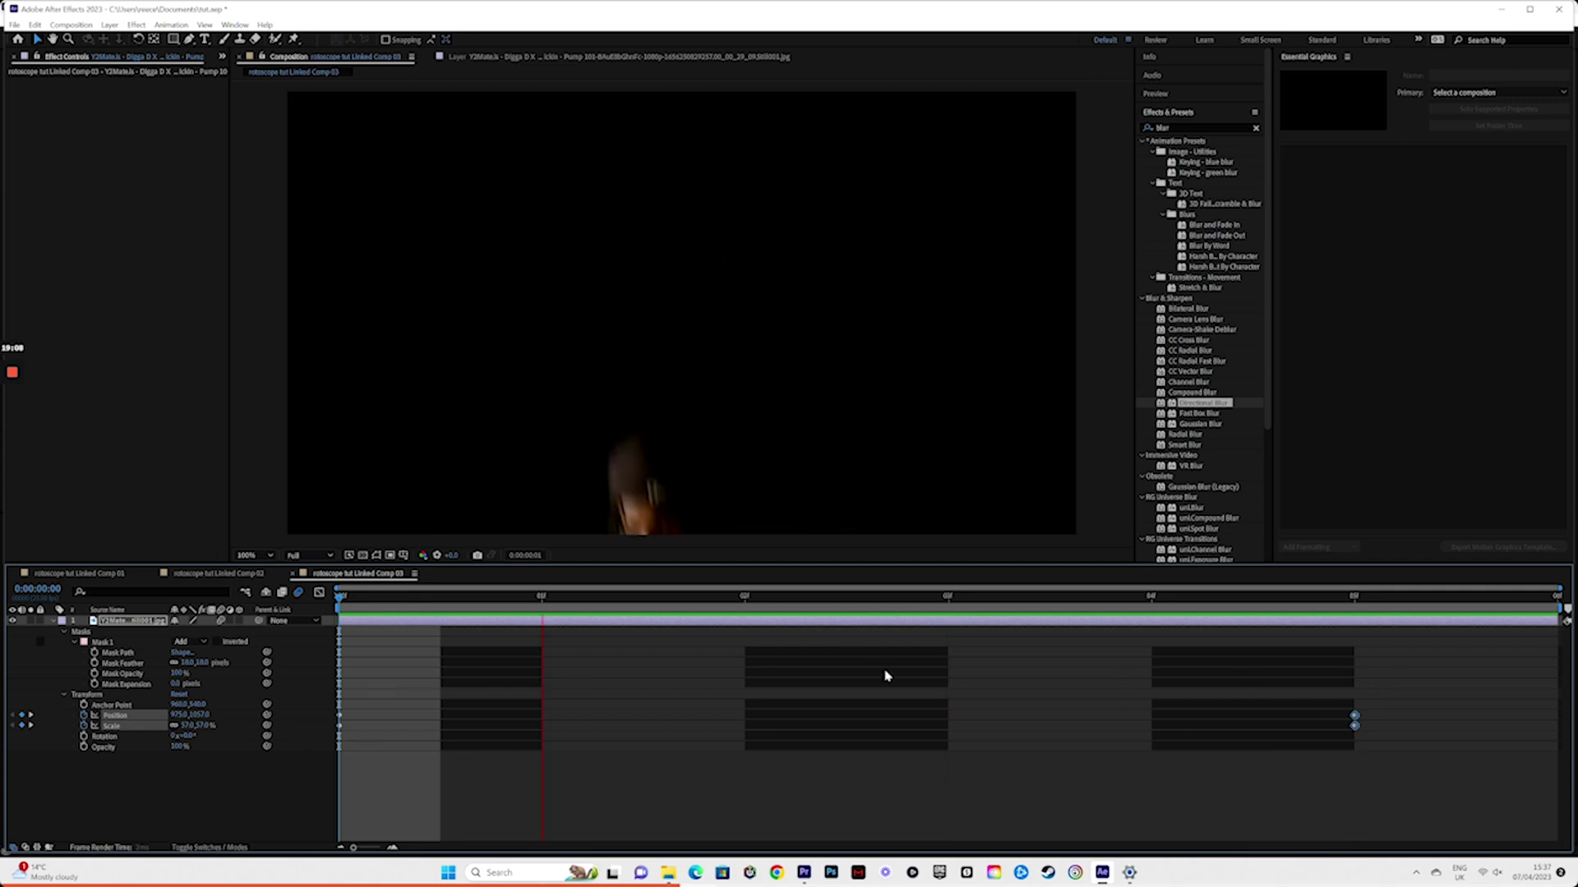
pyautogui.press('space')
pyautogui.moveTo(1430, 766); pyautogui.dragTo(315, 668)
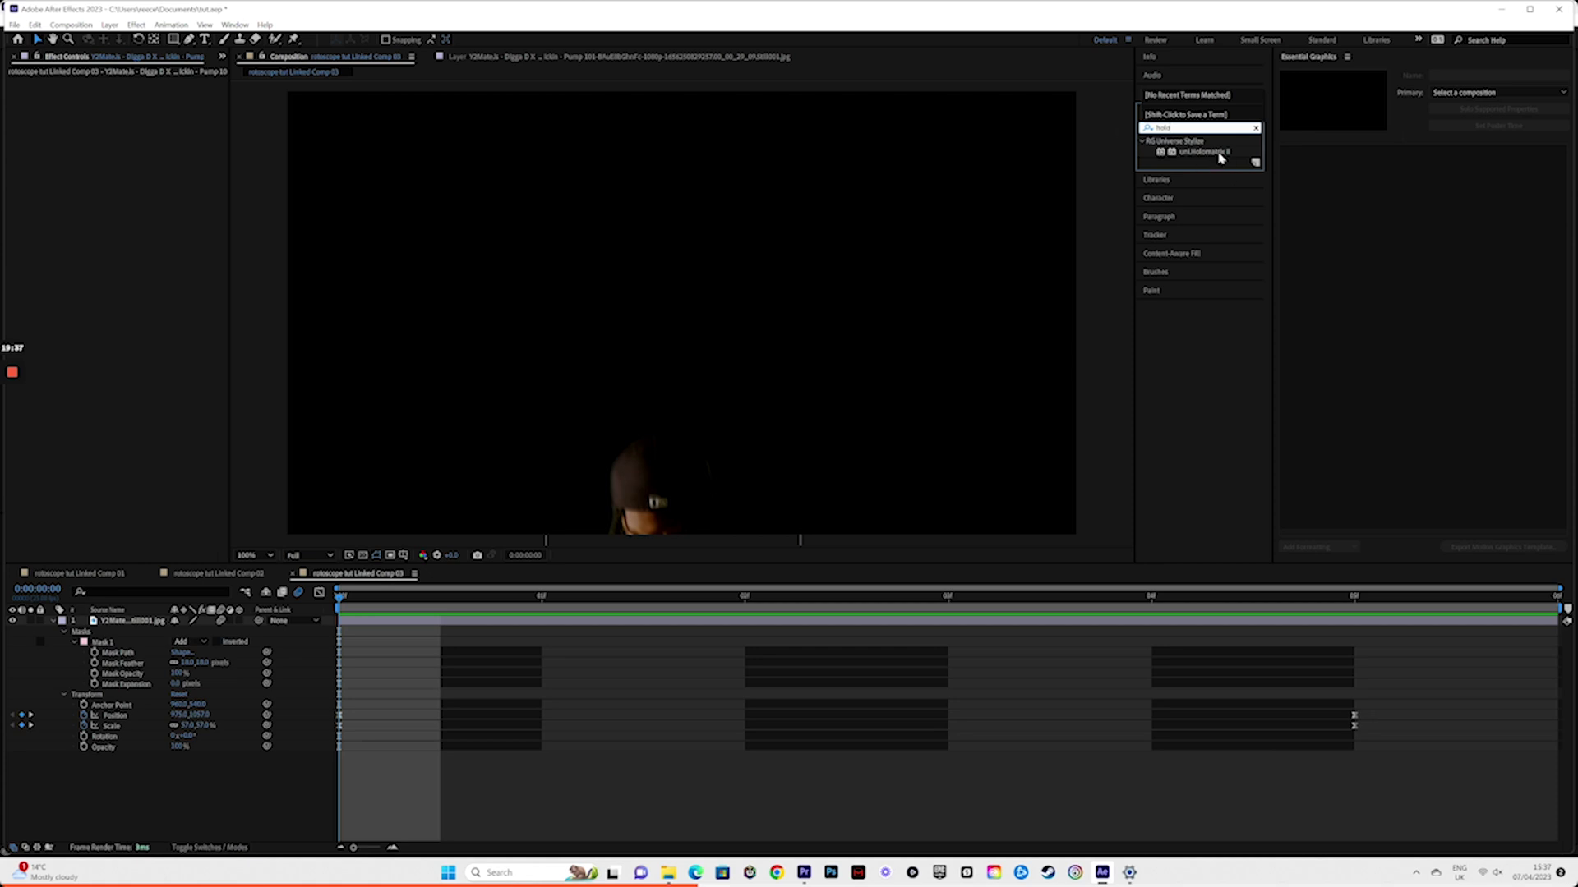
# Step: Apply uni.Holomatrix II to the masked cutout with the Unstable Glitch preset, and check it from frame 0
pyautogui.click(1219, 155)
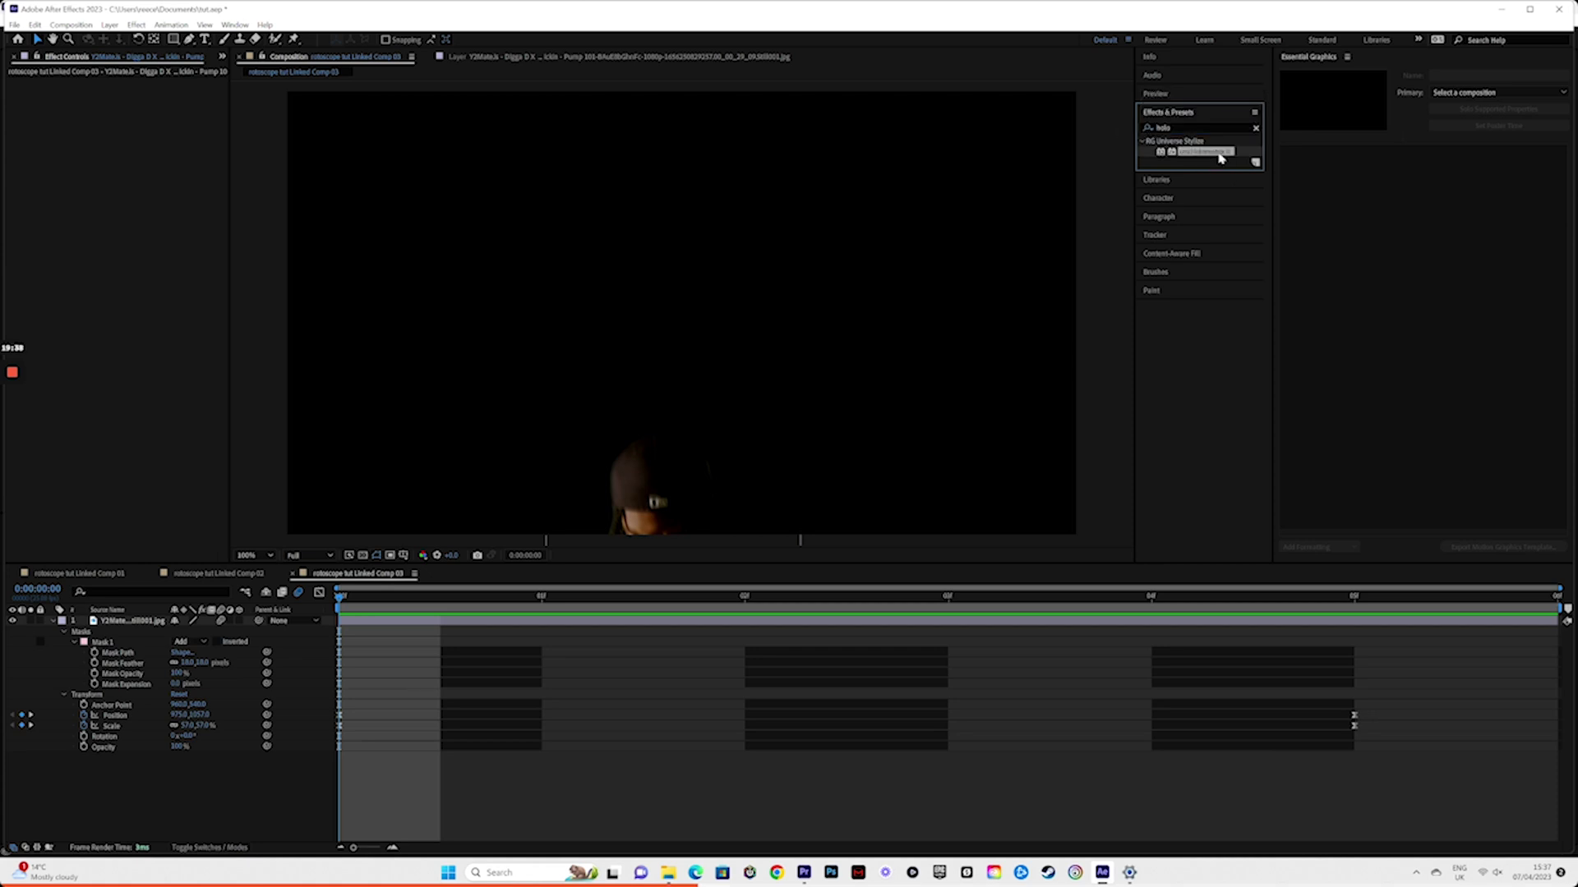
pyautogui.moveTo(963, 562); pyautogui.dragTo(898, 627)
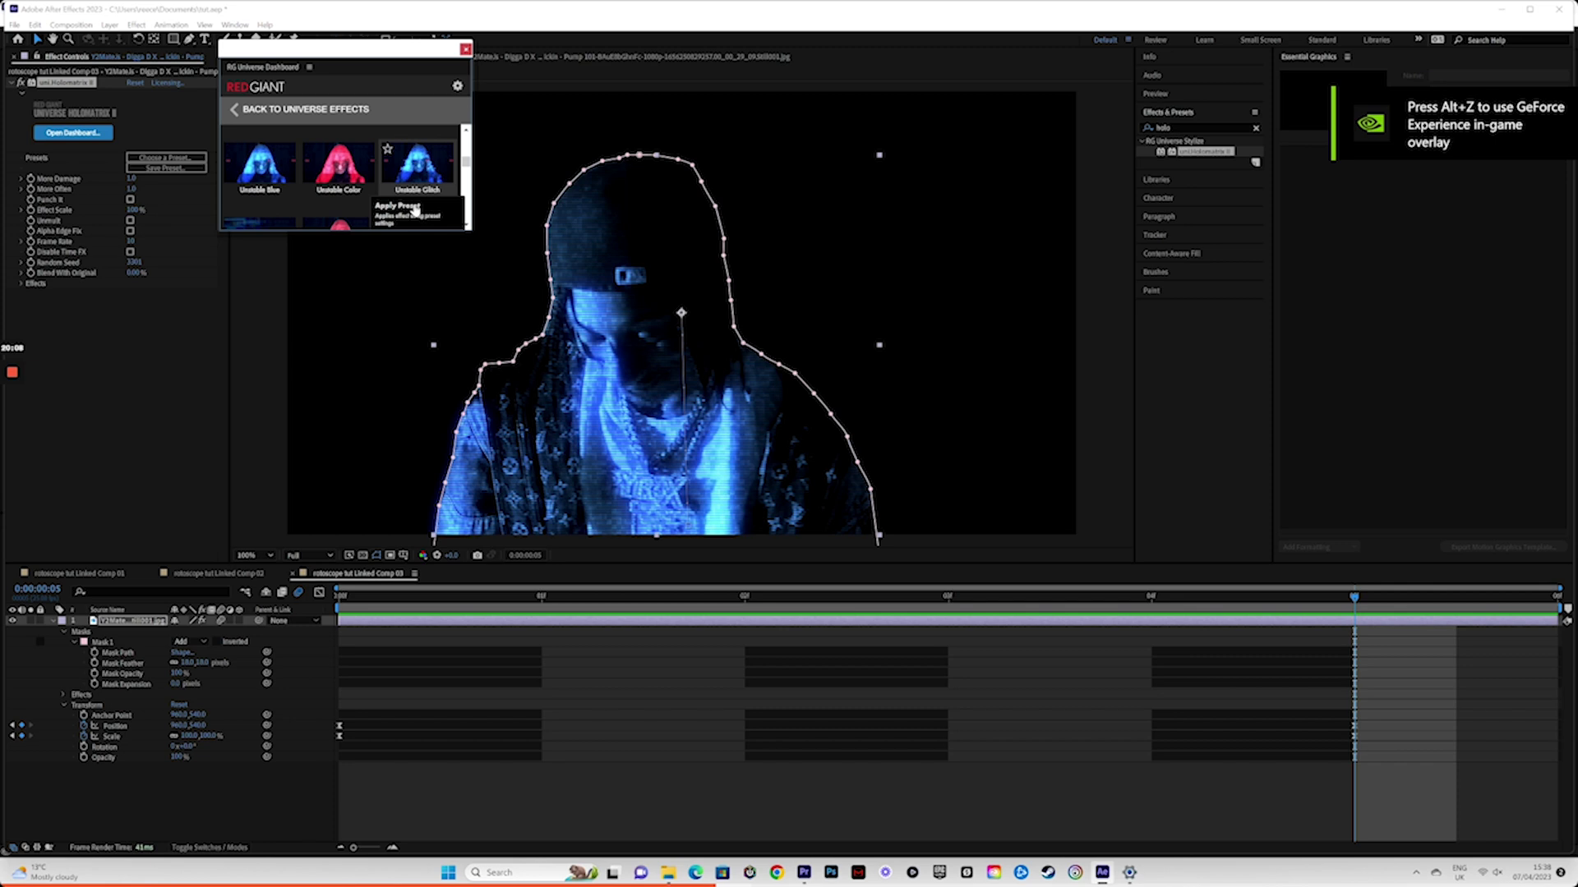
pyautogui.click(420, 207)
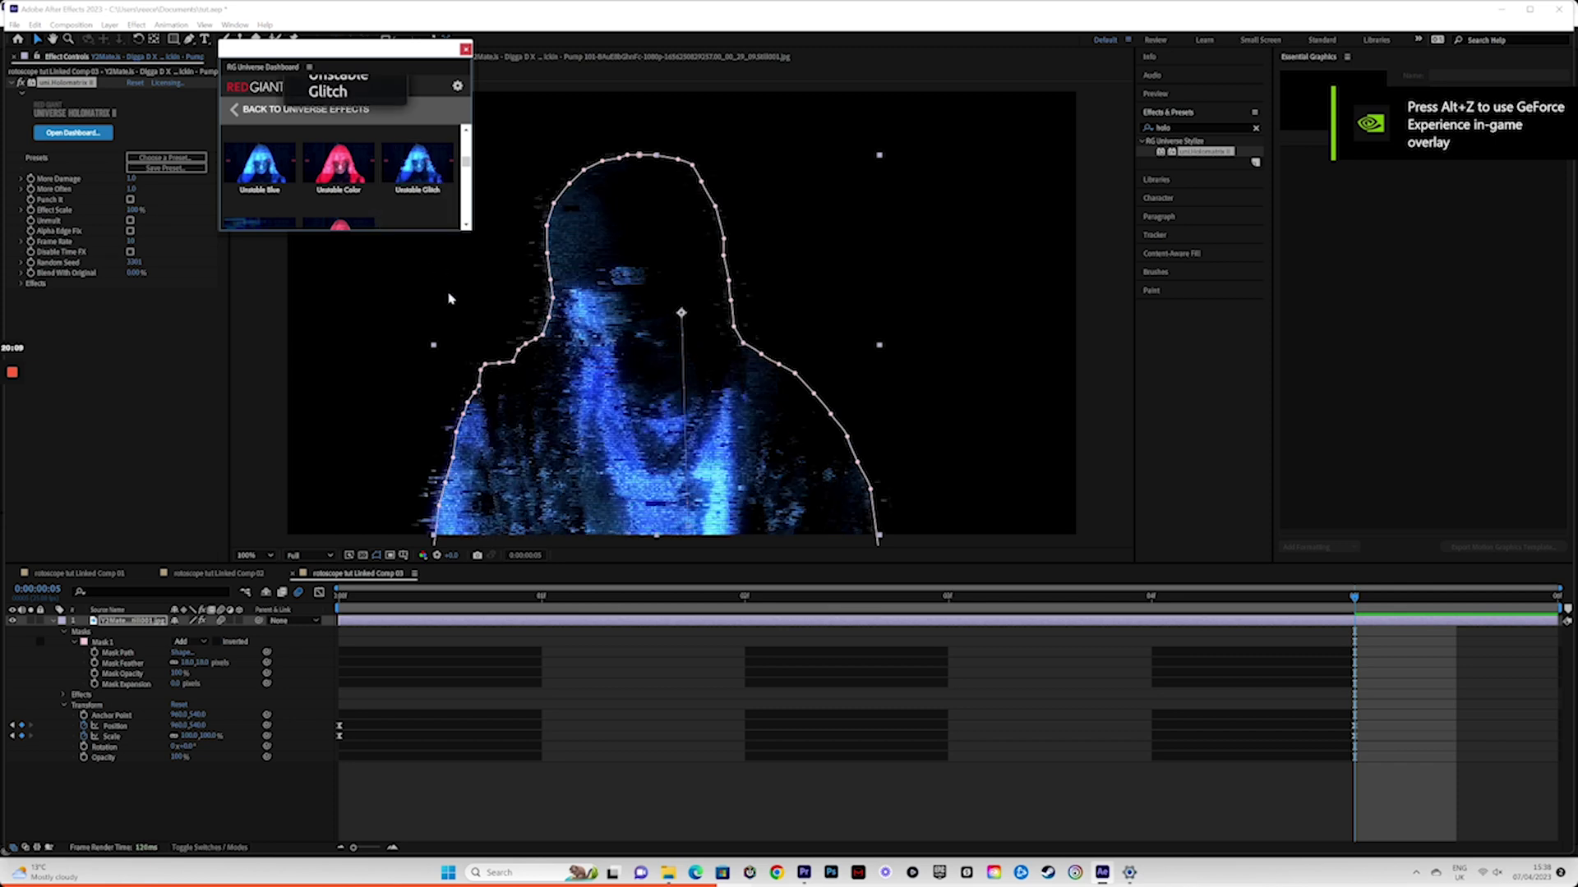
pyautogui.click(402, 595)
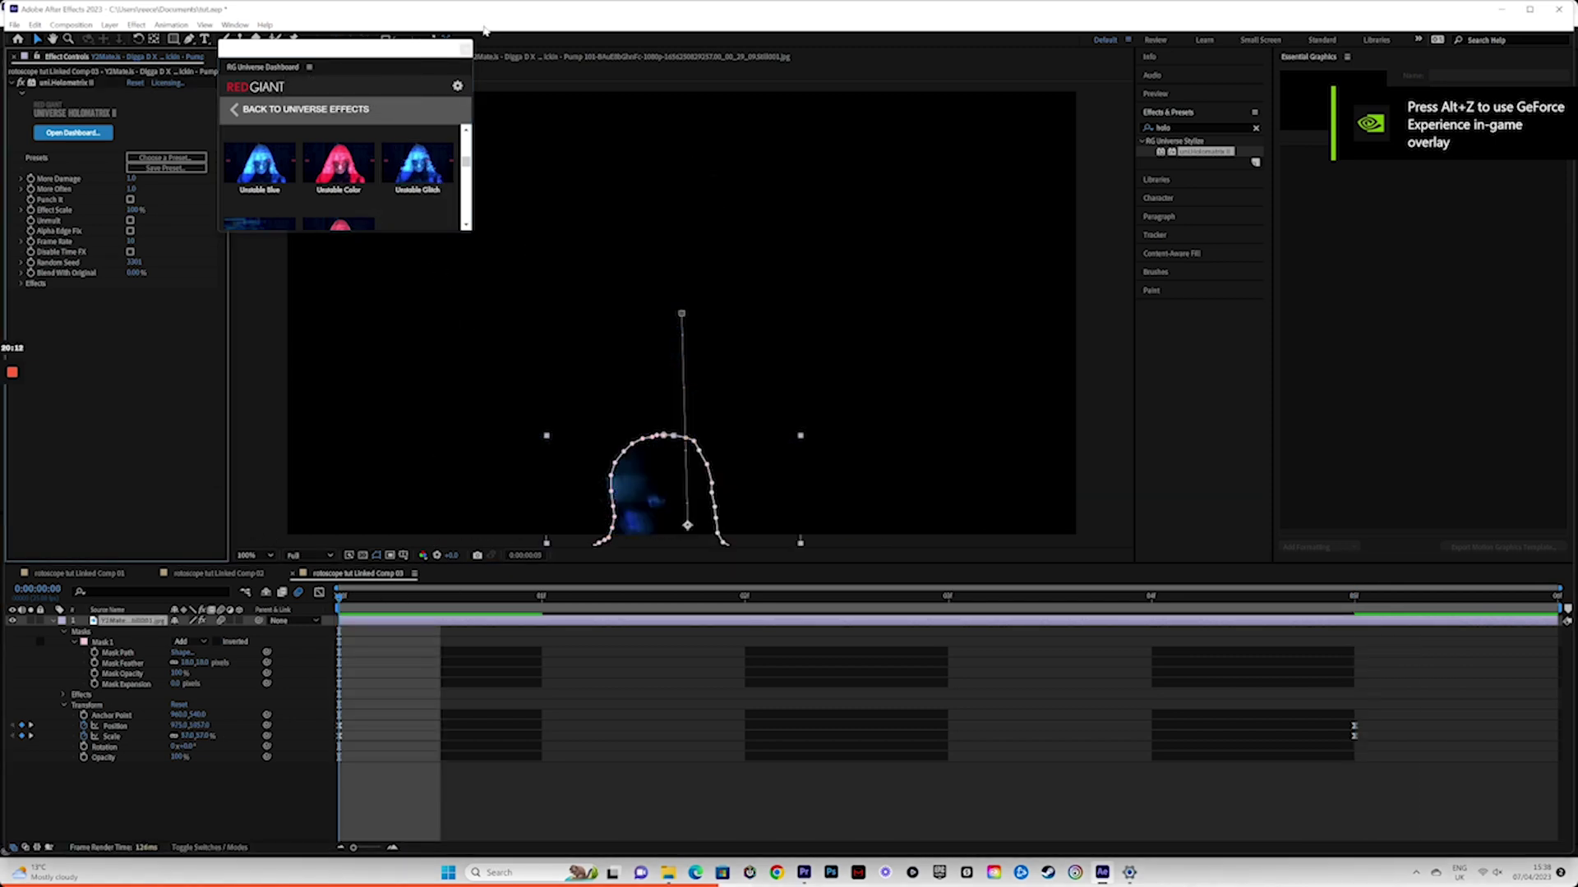
pyautogui.click(466, 47)
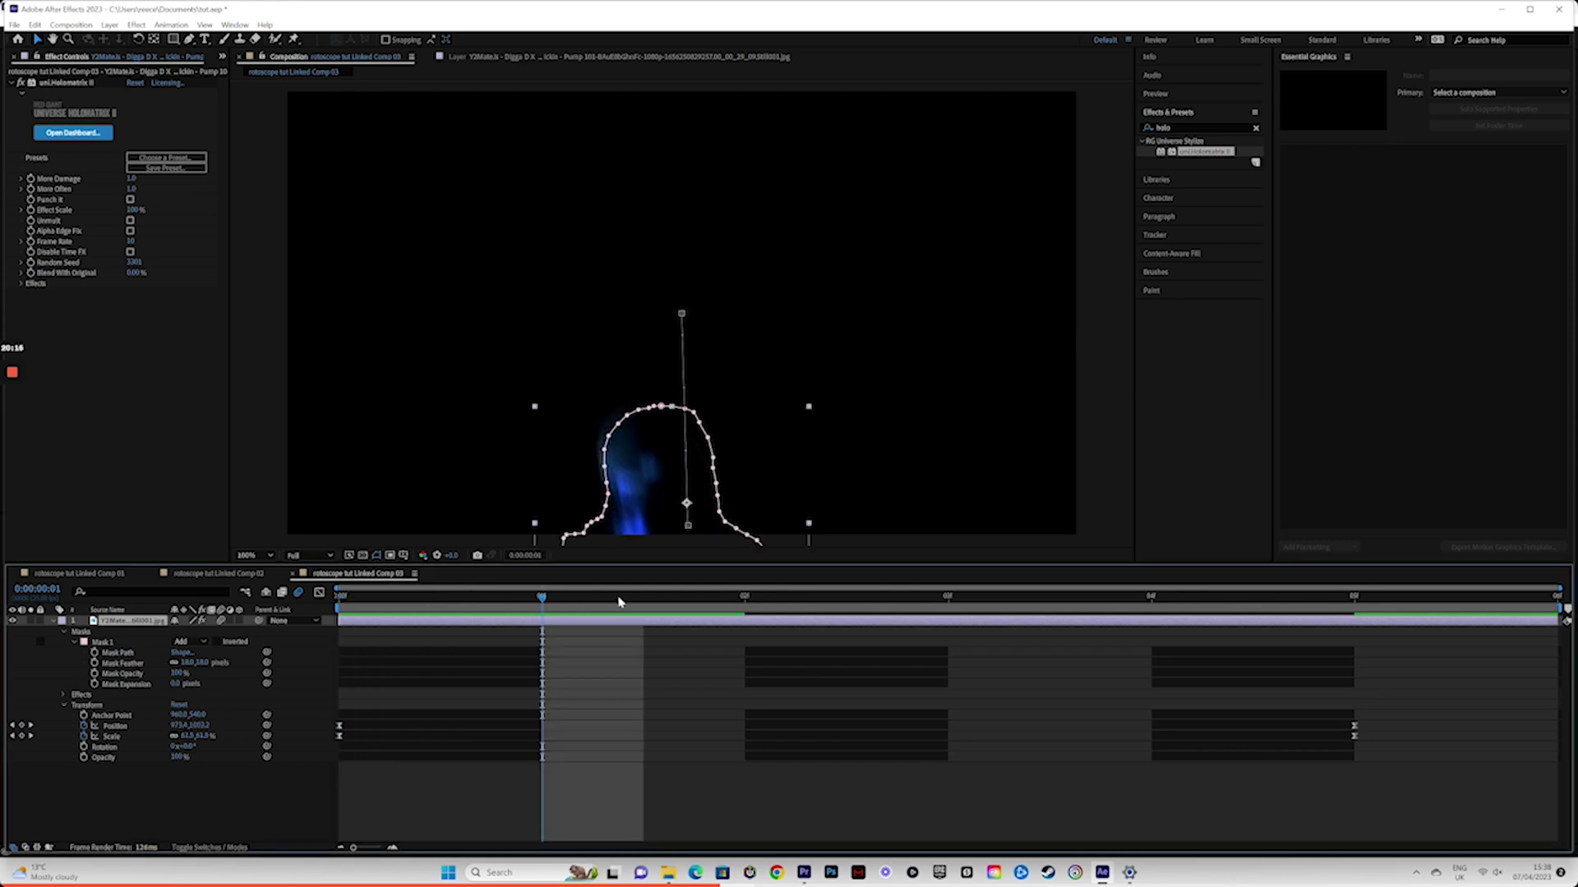
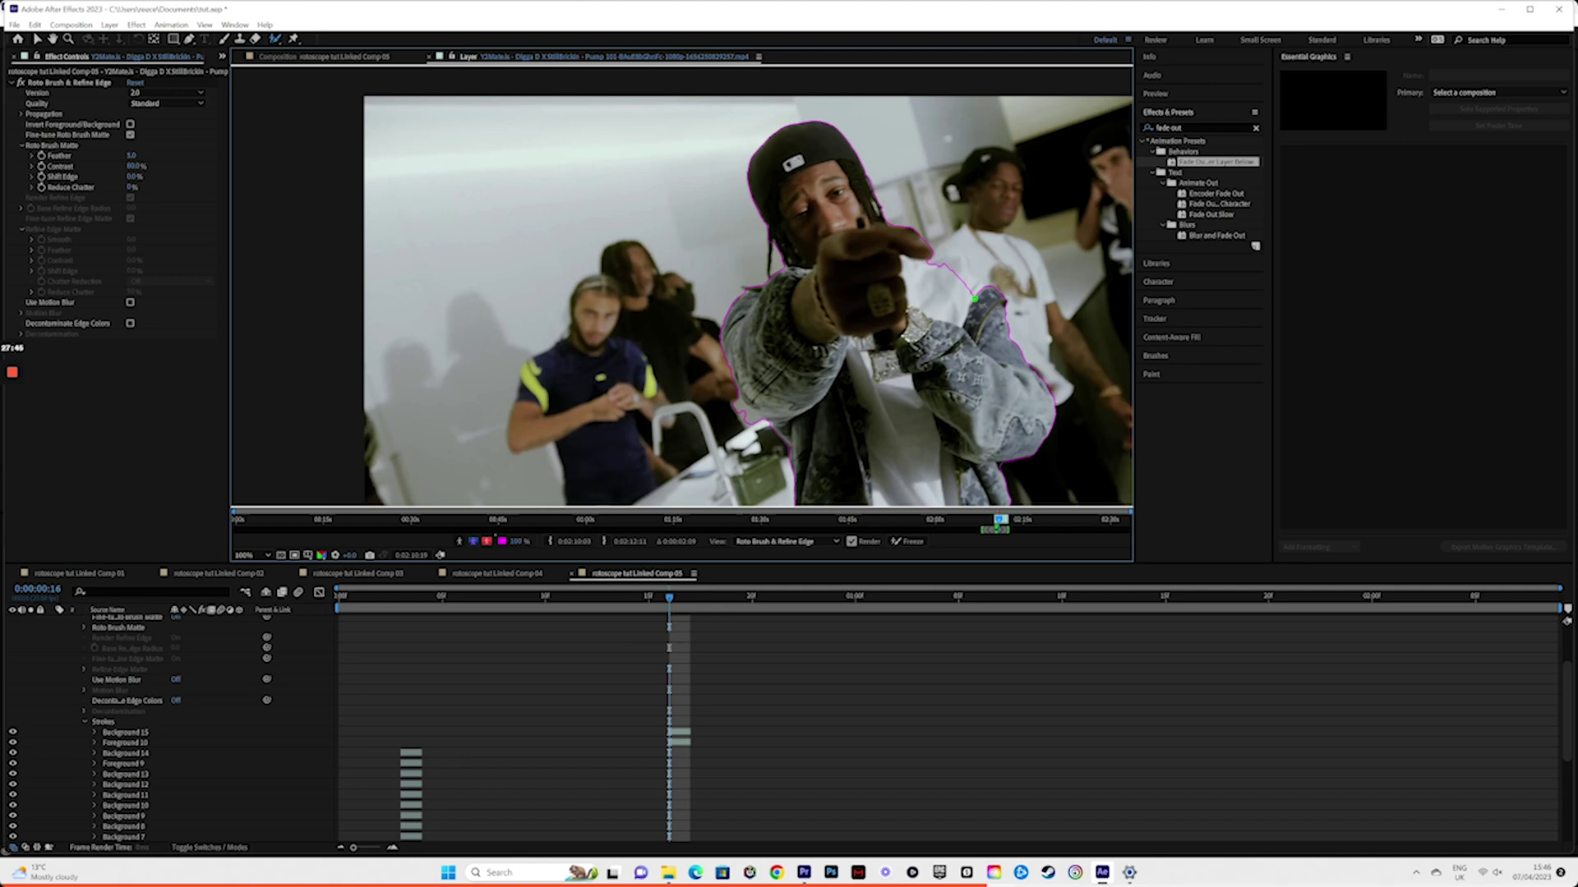
# Step: Refine the Roto Brush selection around the pointing performer's white-shirted shoulder at frames 16, 18 and 20 in Linked Comp 05
pyautogui.moveTo(977, 292); pyautogui.dragTo(1013, 312)
pyautogui.moveTo(664, 600); pyautogui.dragTo(704, 596)
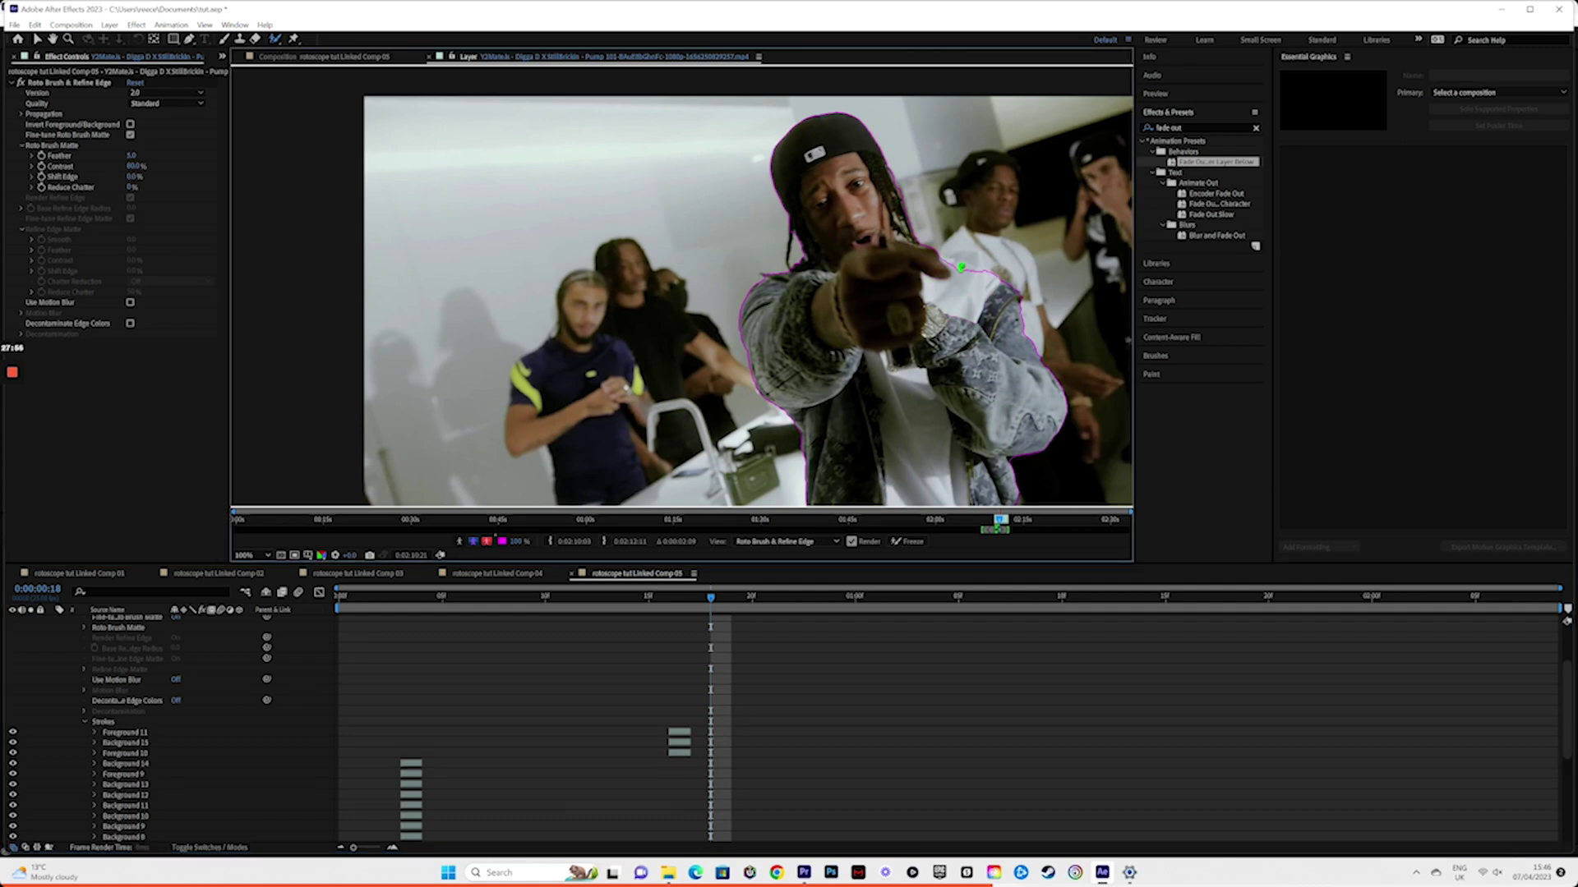
pyautogui.moveTo(961, 267)
pyautogui.mouseDown()
pyautogui.moveTo(966, 230)
pyautogui.moveTo(961, 286)
pyautogui.moveTo(979, 286)
pyautogui.mouseUp()
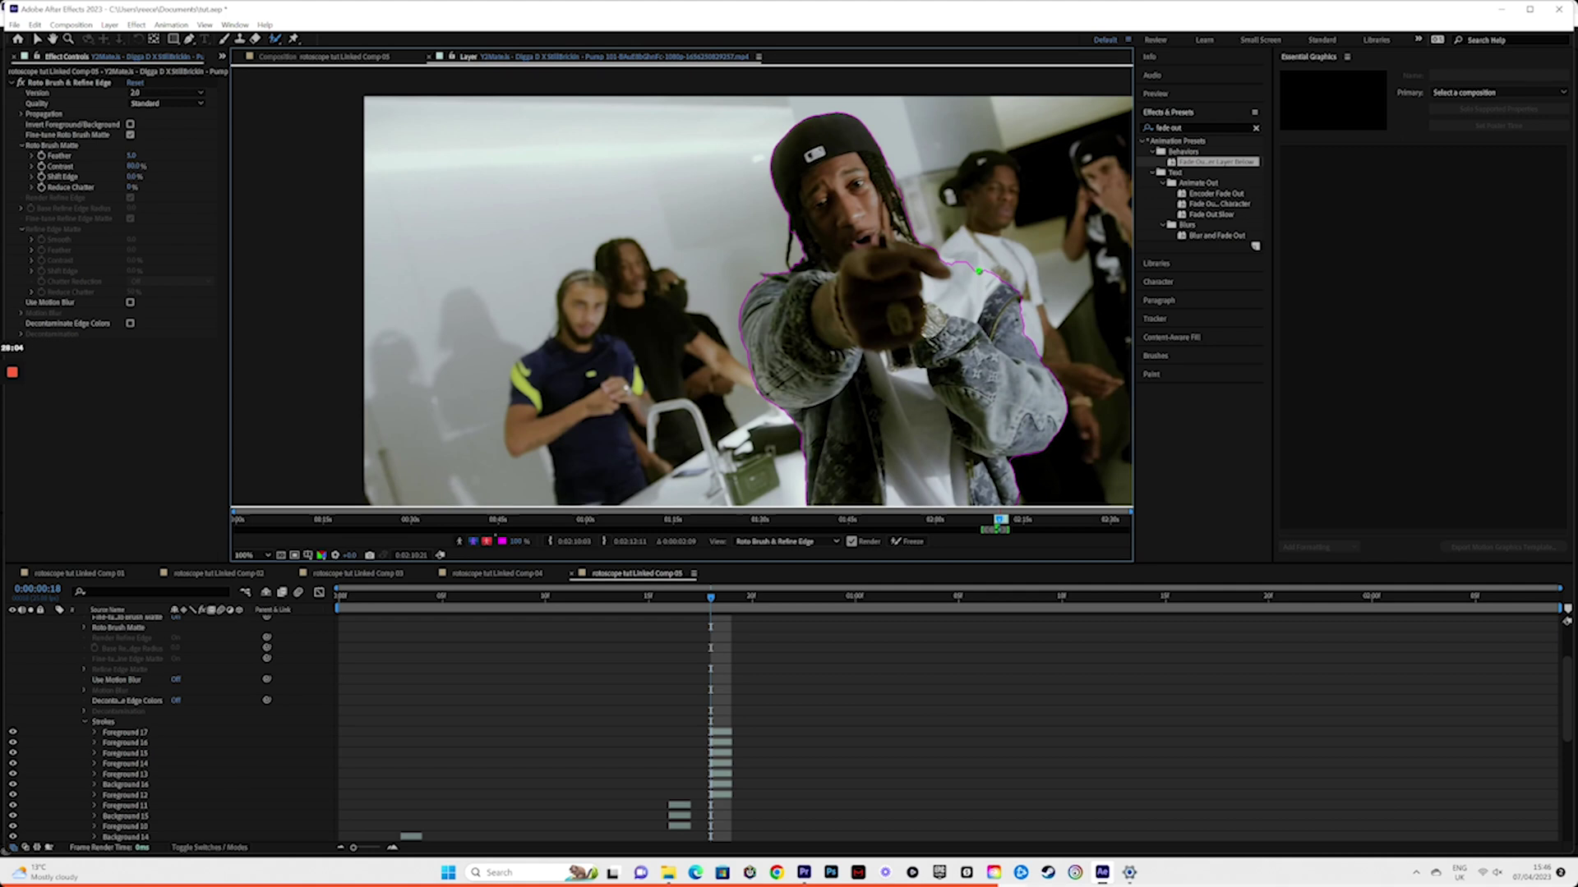
pyautogui.moveTo(711, 597); pyautogui.dragTo(754, 597)
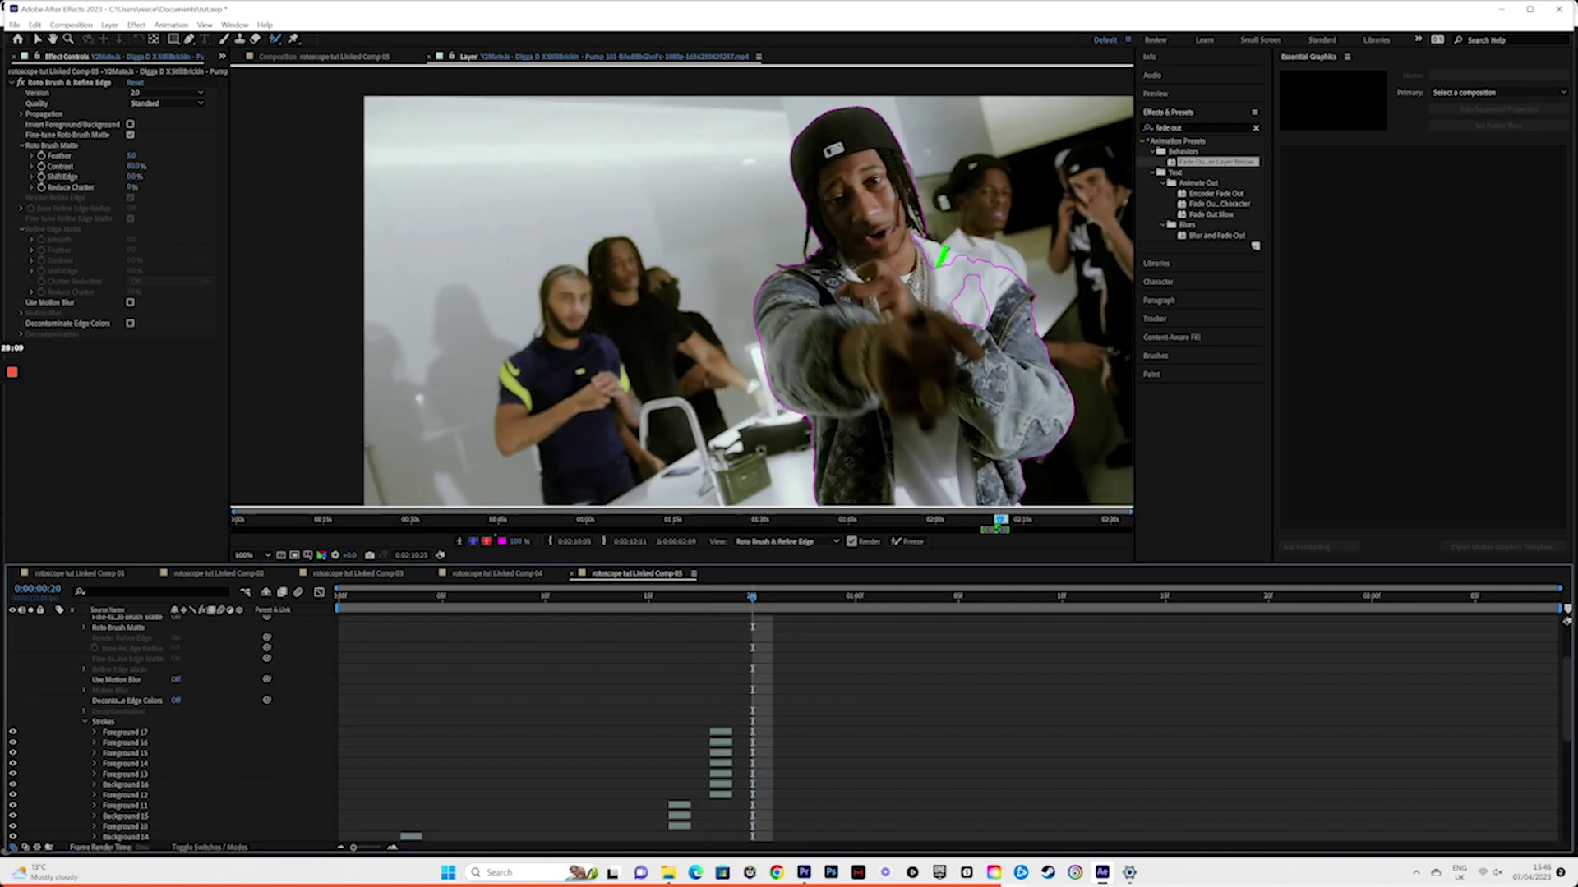
pyautogui.moveTo(978, 235); pyautogui.dragTo(966, 330)
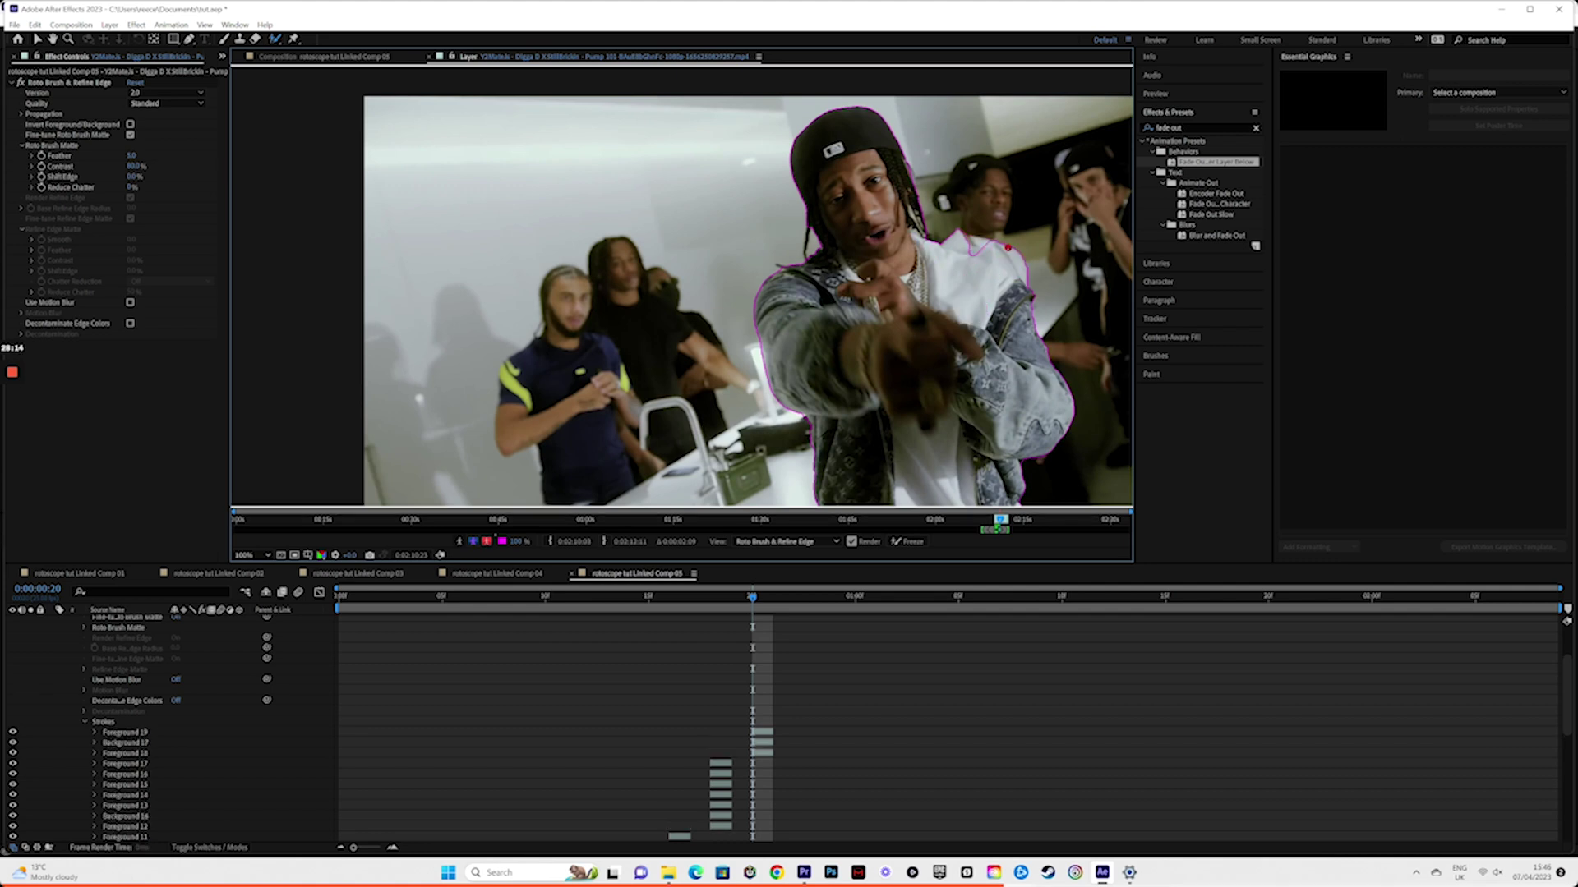
pyautogui.moveTo(1008, 246); pyautogui.dragTo(1000, 267)
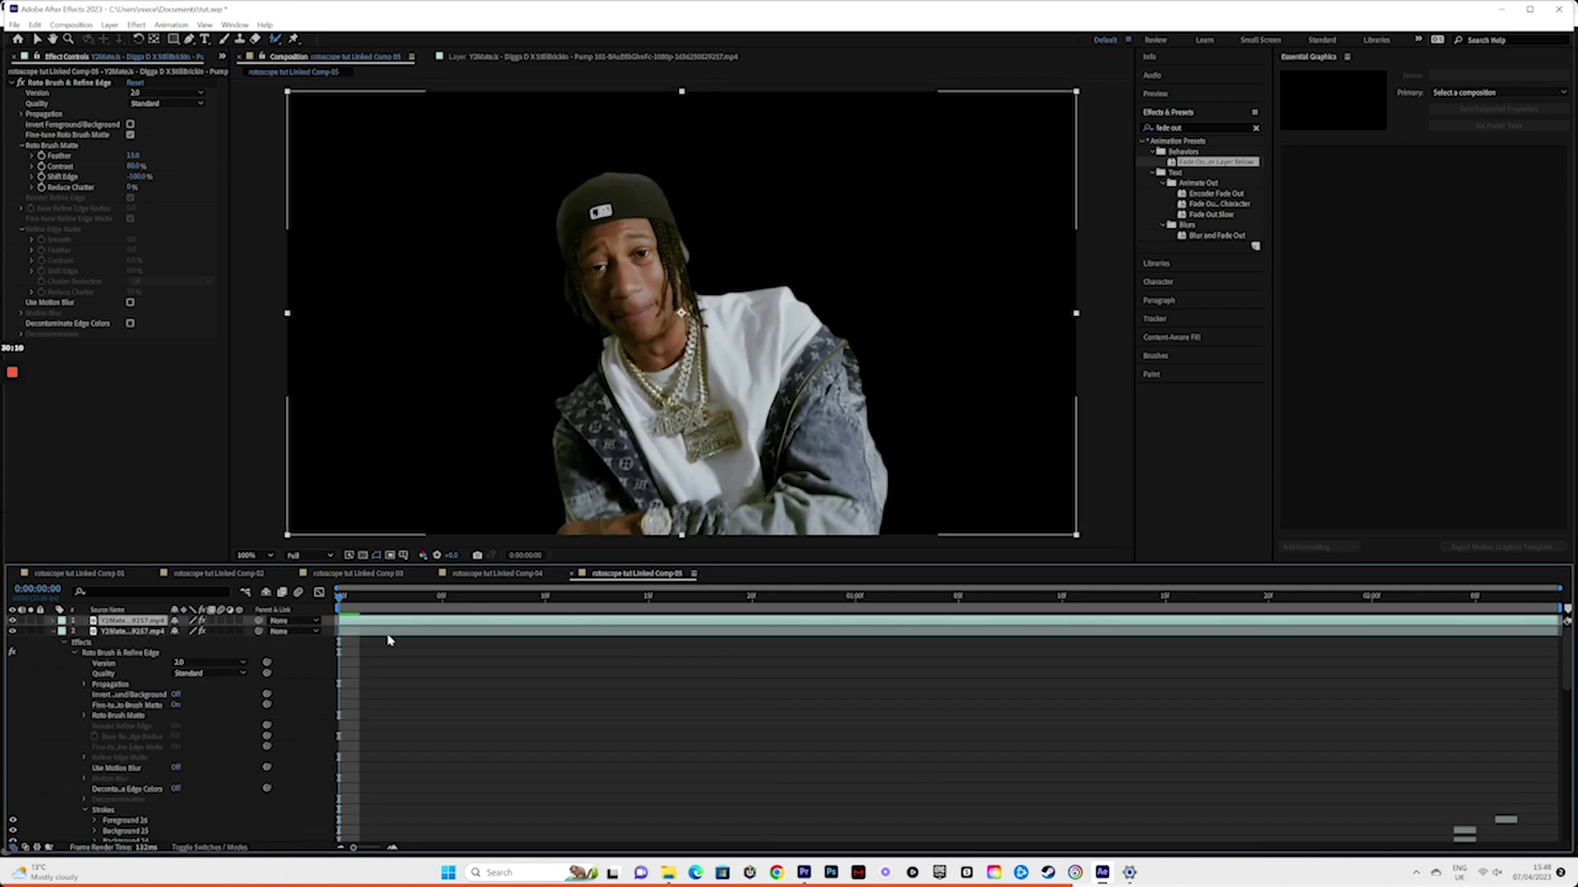
# Step: Duplicate the performer layer to make a stack of three, and delete Roto Brush & Refine Edge from the bottom copy
pyautogui.hotkey('ctrl', 'd')
pyautogui.hotkey('ctrl', 'd')
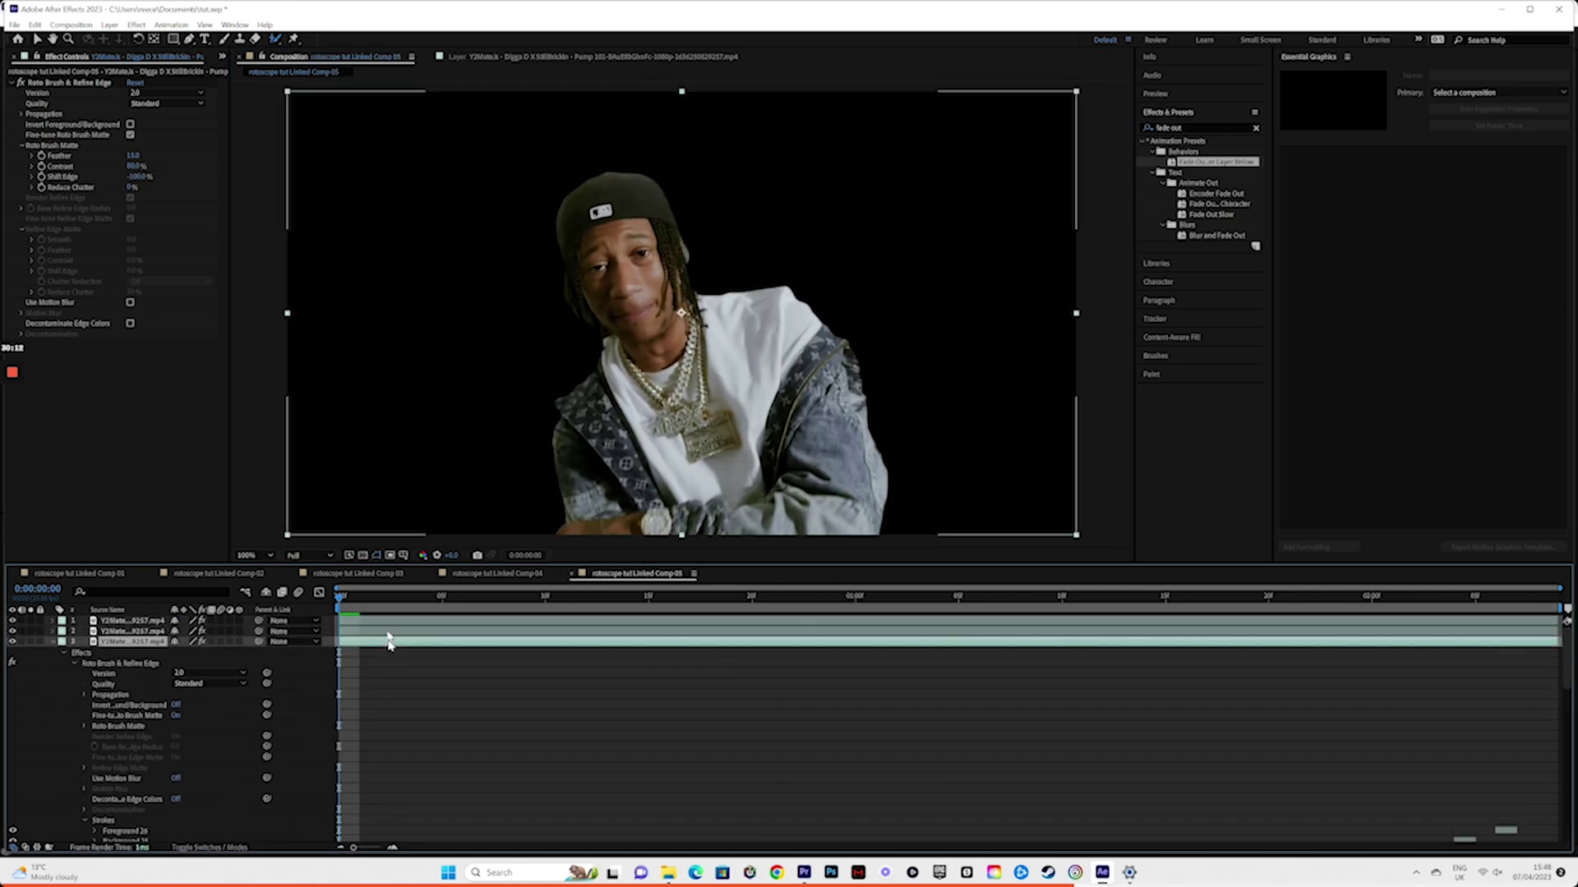
pyautogui.click(69, 83)
pyautogui.press('Delete')
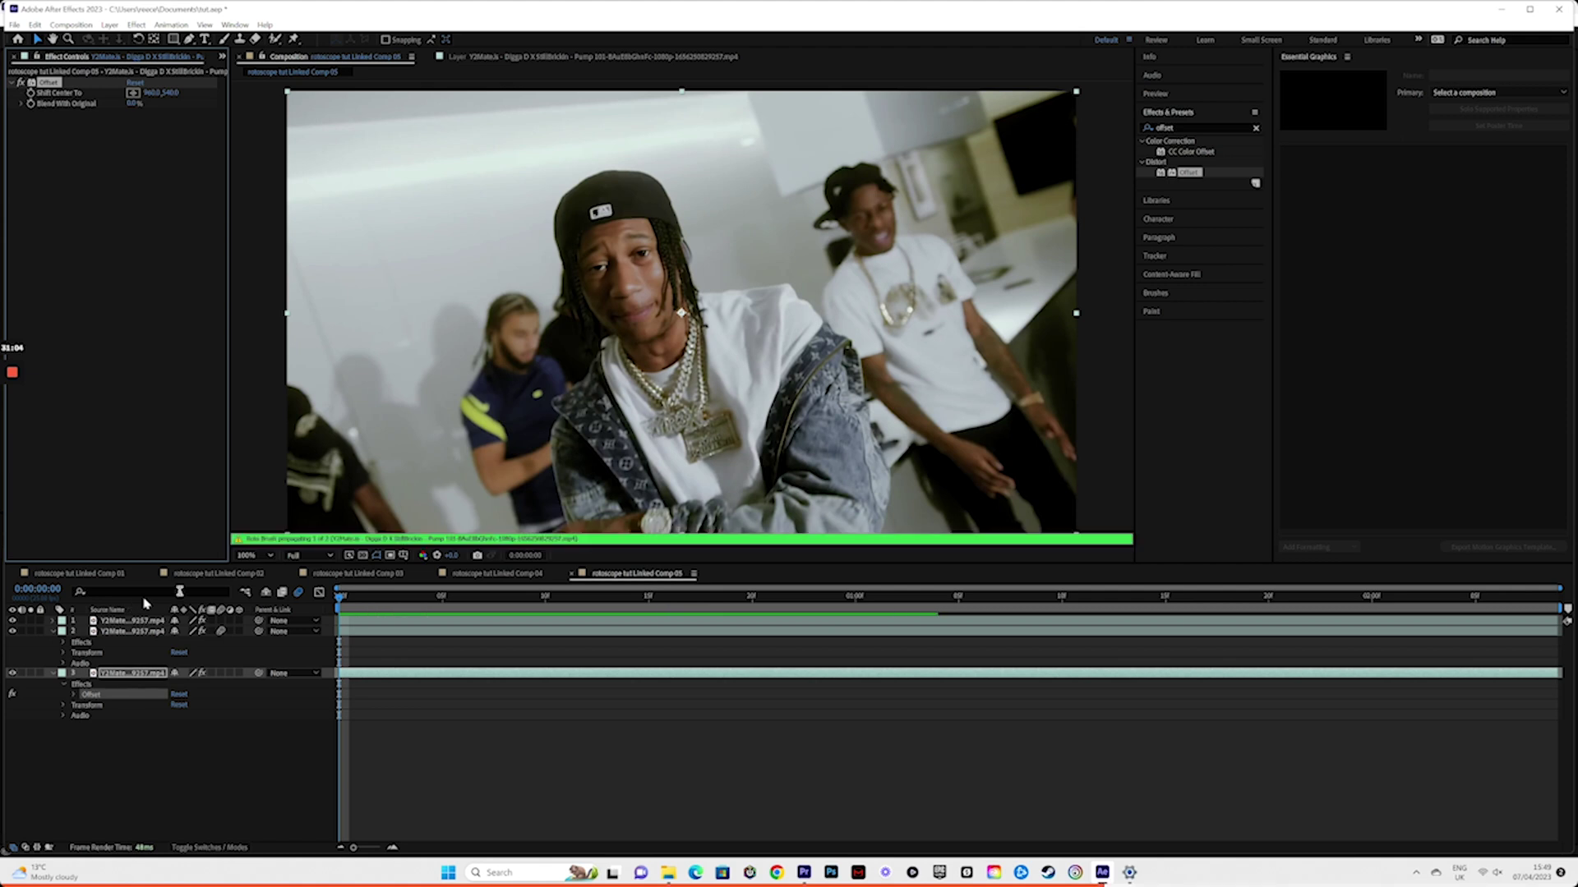
# Step: Keyframe the bottom layer's Offset Shift Center To at frame 0, and at about 1:04 shift its horizontal value far sideways
pyautogui.click(74, 695)
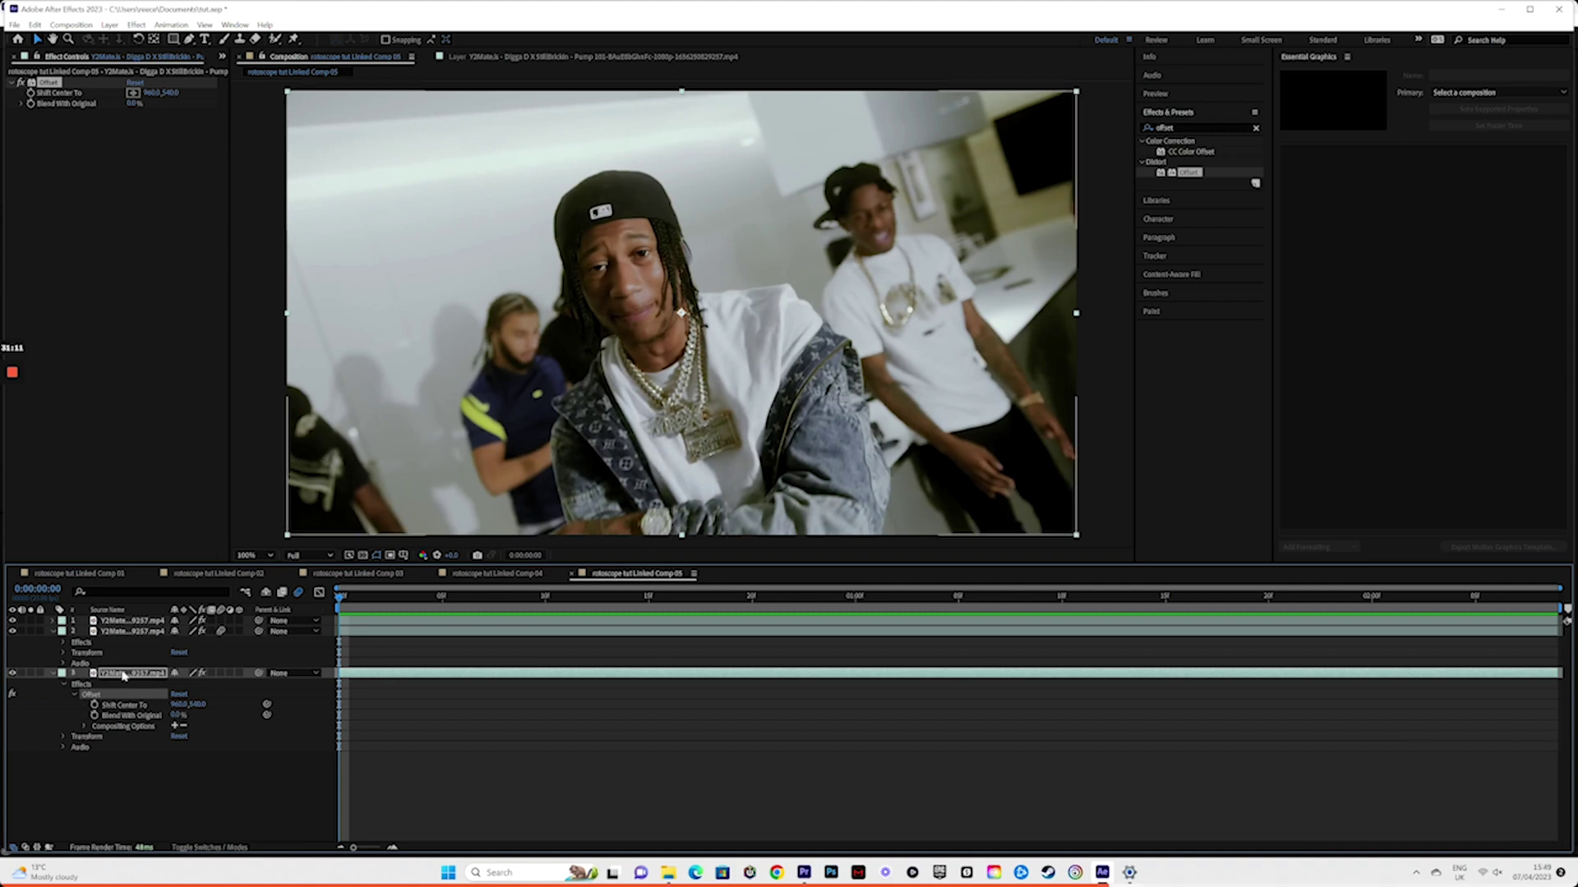
pyautogui.click(94, 705)
pyautogui.moveTo(382, 616); pyautogui.dragTo(934, 631)
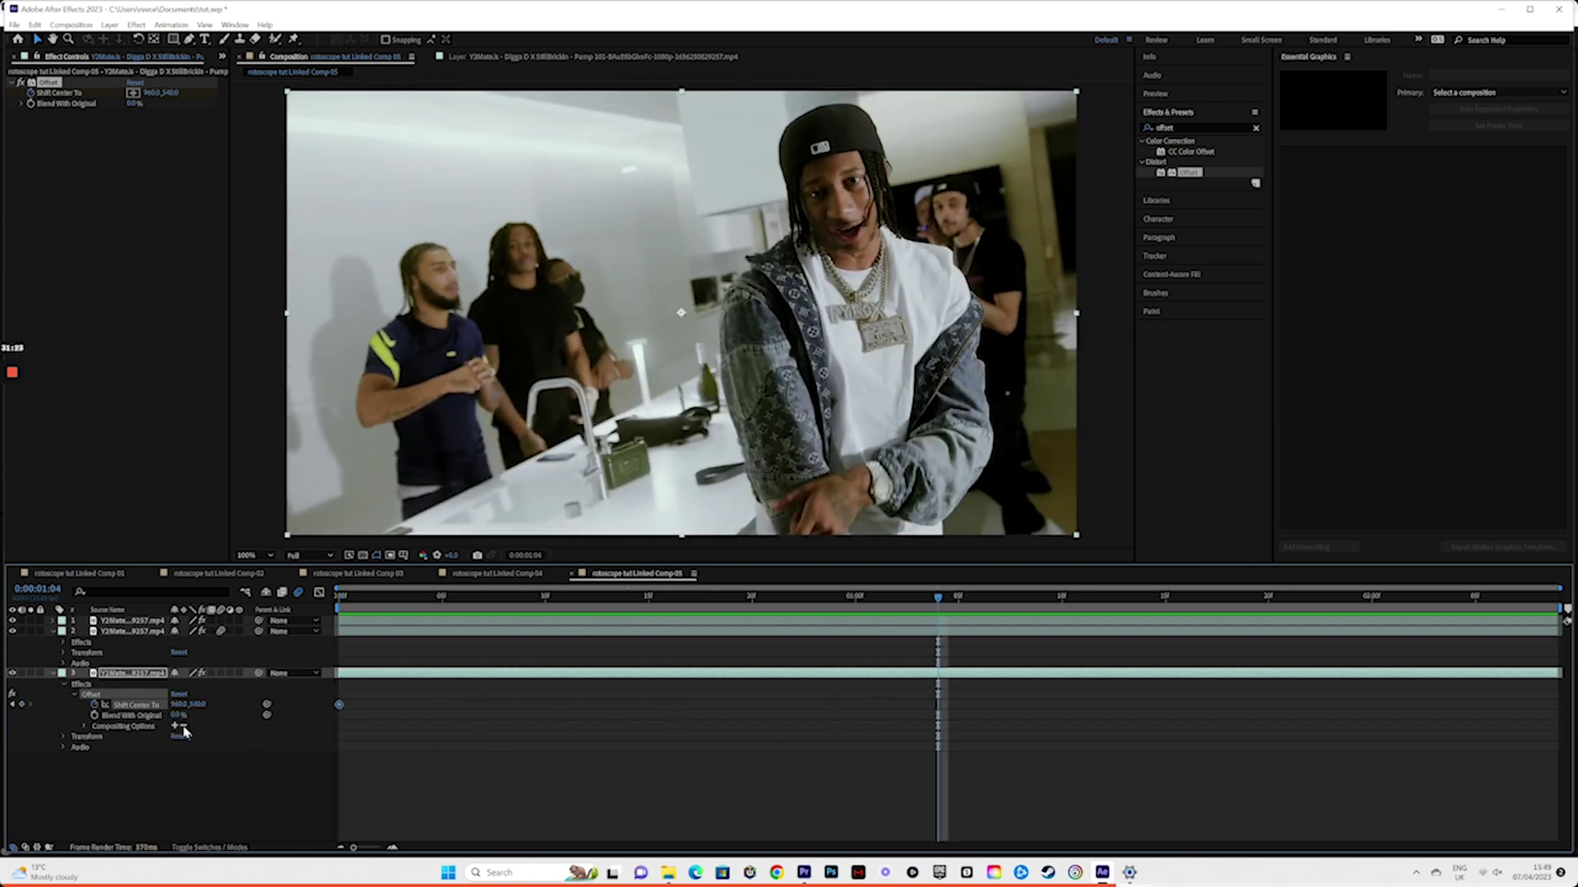
pyautogui.moveTo(175, 705); pyautogui.dragTo(1067, 705)
pyautogui.moveTo(174, 707); pyautogui.dragTo(680, 715)
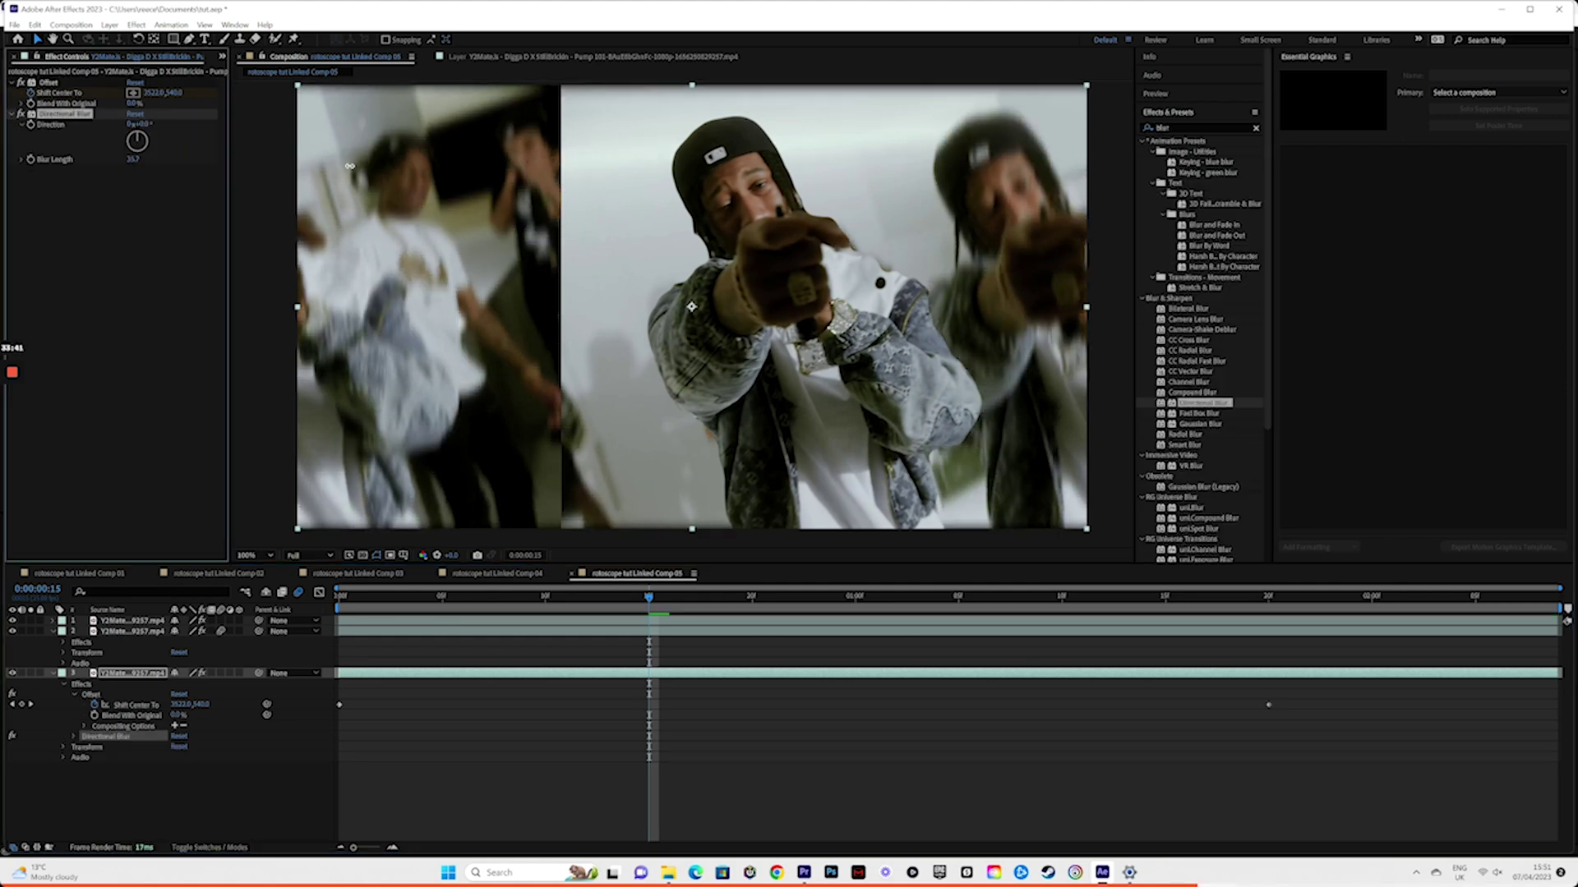
# Step: Set the bottom layer's Directional Blur to a length of 57.4 and a direction of about -82°, and preview the moving background
pyautogui.moveTo(349, 166); pyautogui.dragTo(389, 166)
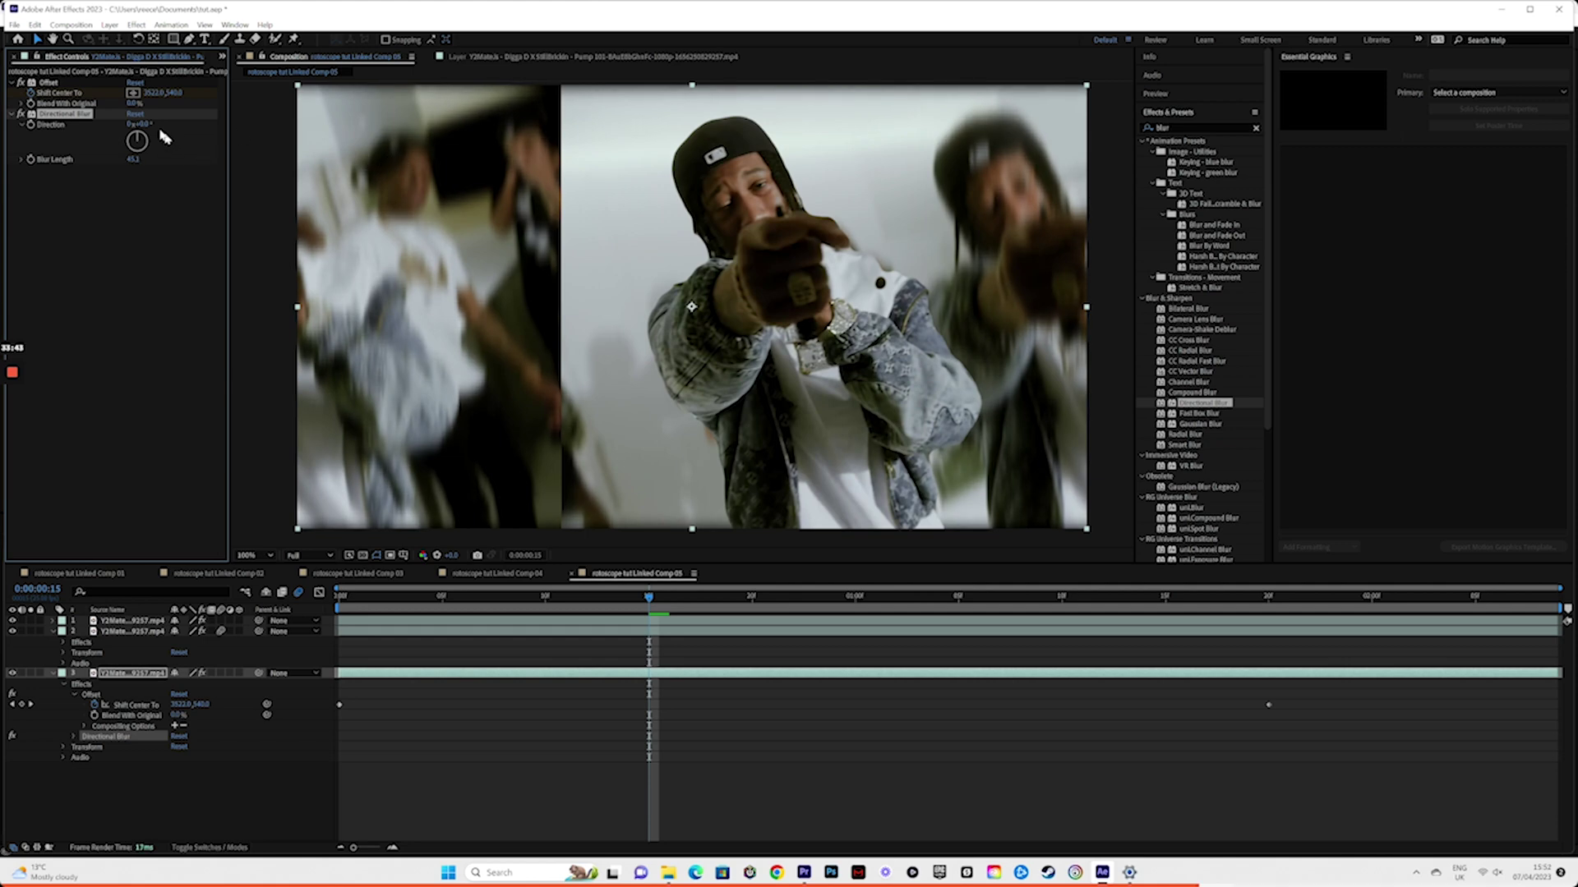
pyautogui.moveTo(141, 124); pyautogui.dragTo(211, 164)
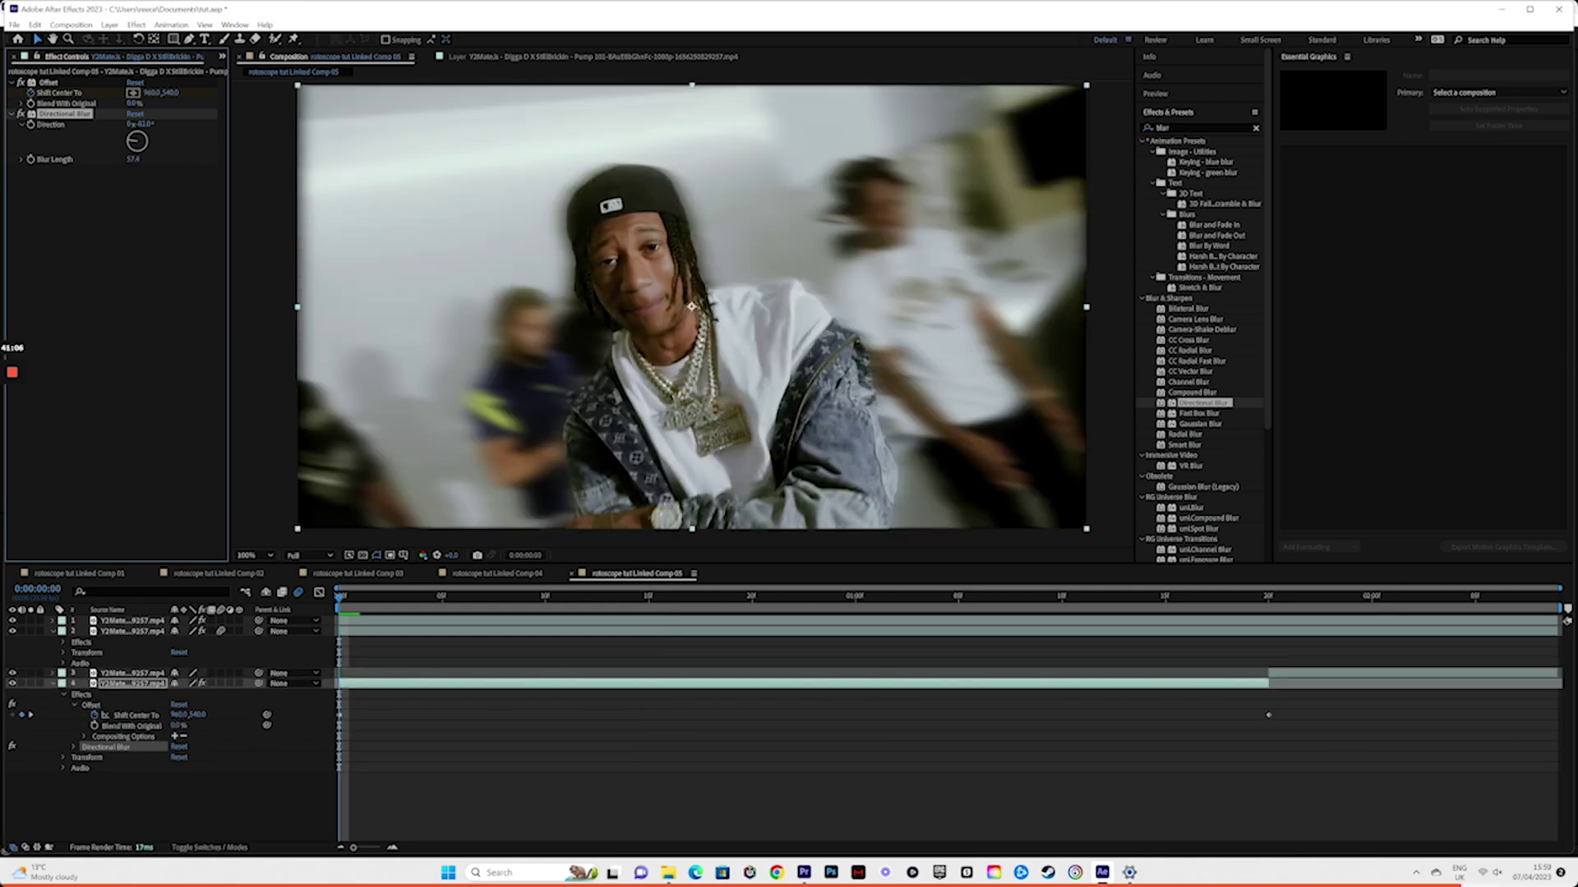
pyautogui.press('space')
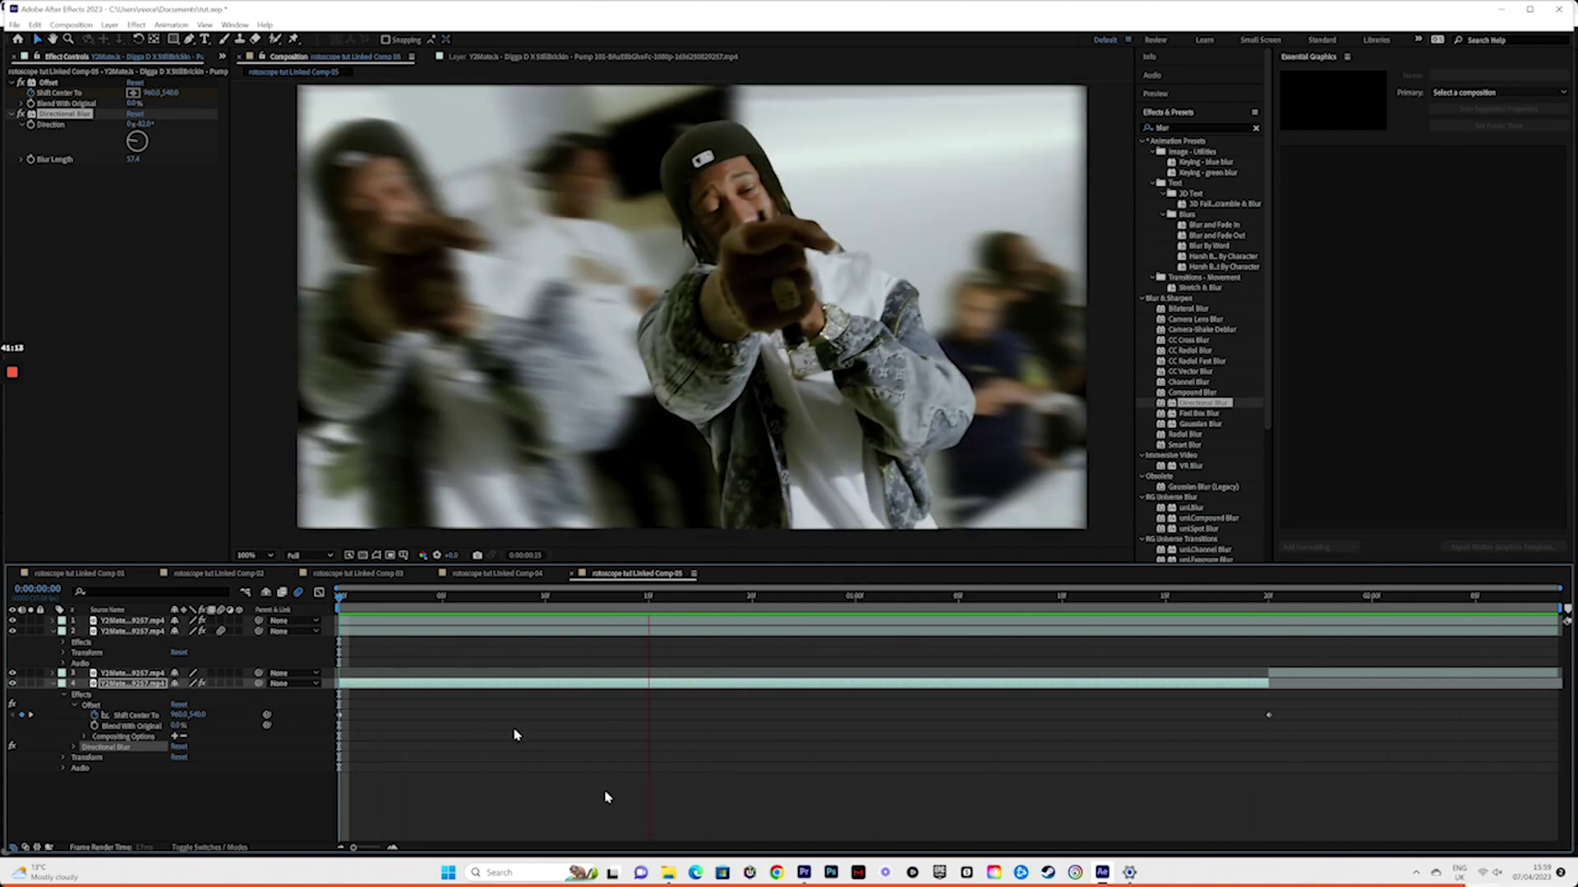
pyautogui.click(805, 870)
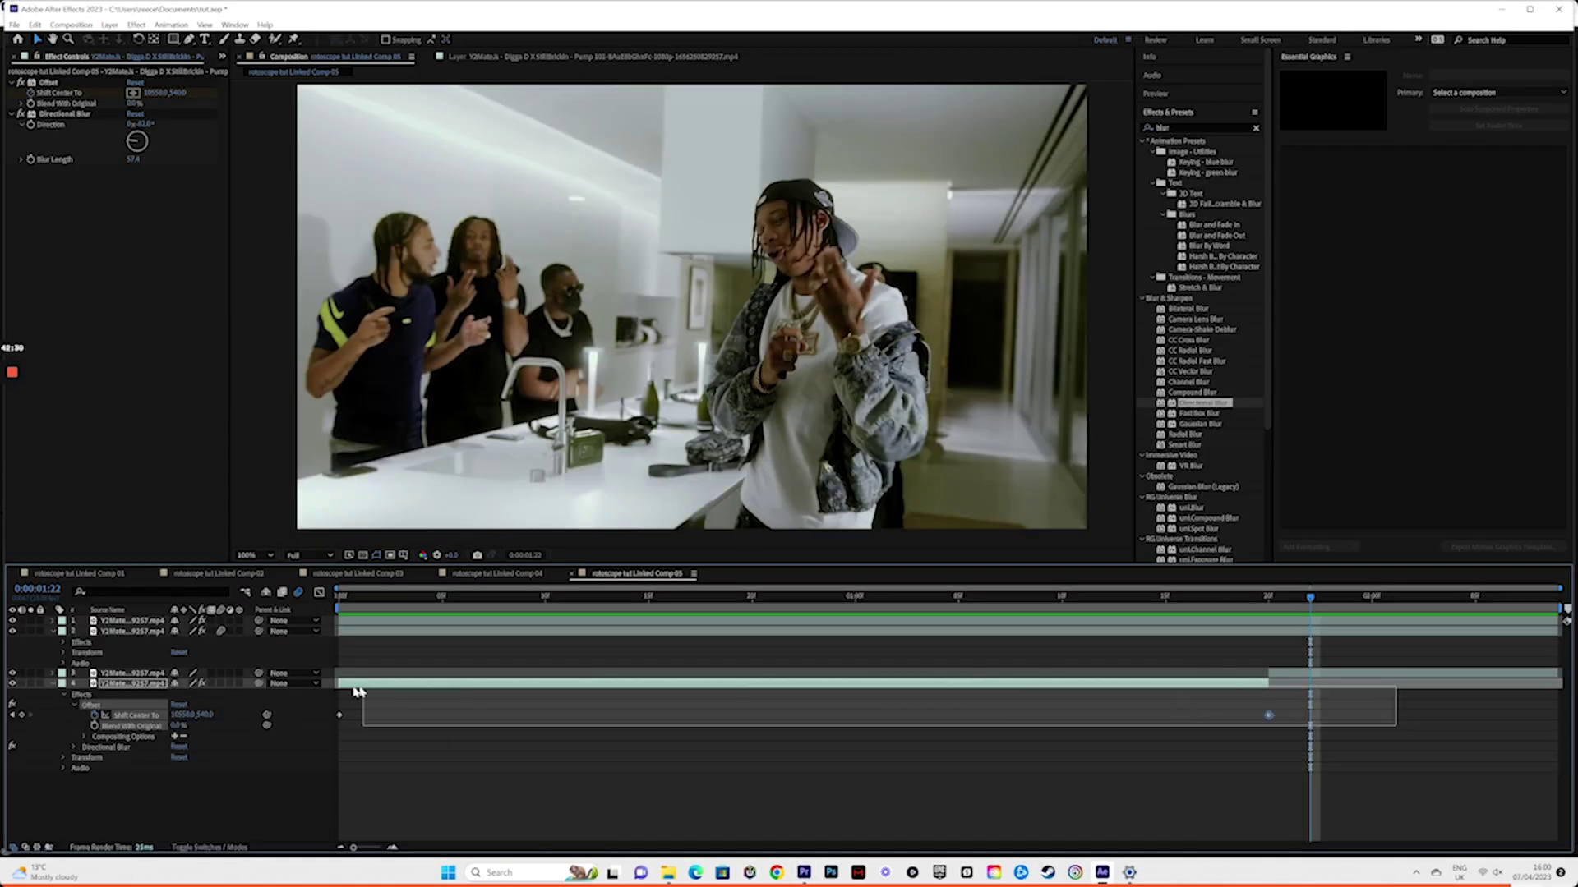
# Step: Easy Ease both Shift Center To keyframes on the bottom layer, and preview the sliding background from frame 0
pyautogui.click(323, 689)
pyautogui.click(787, 793)
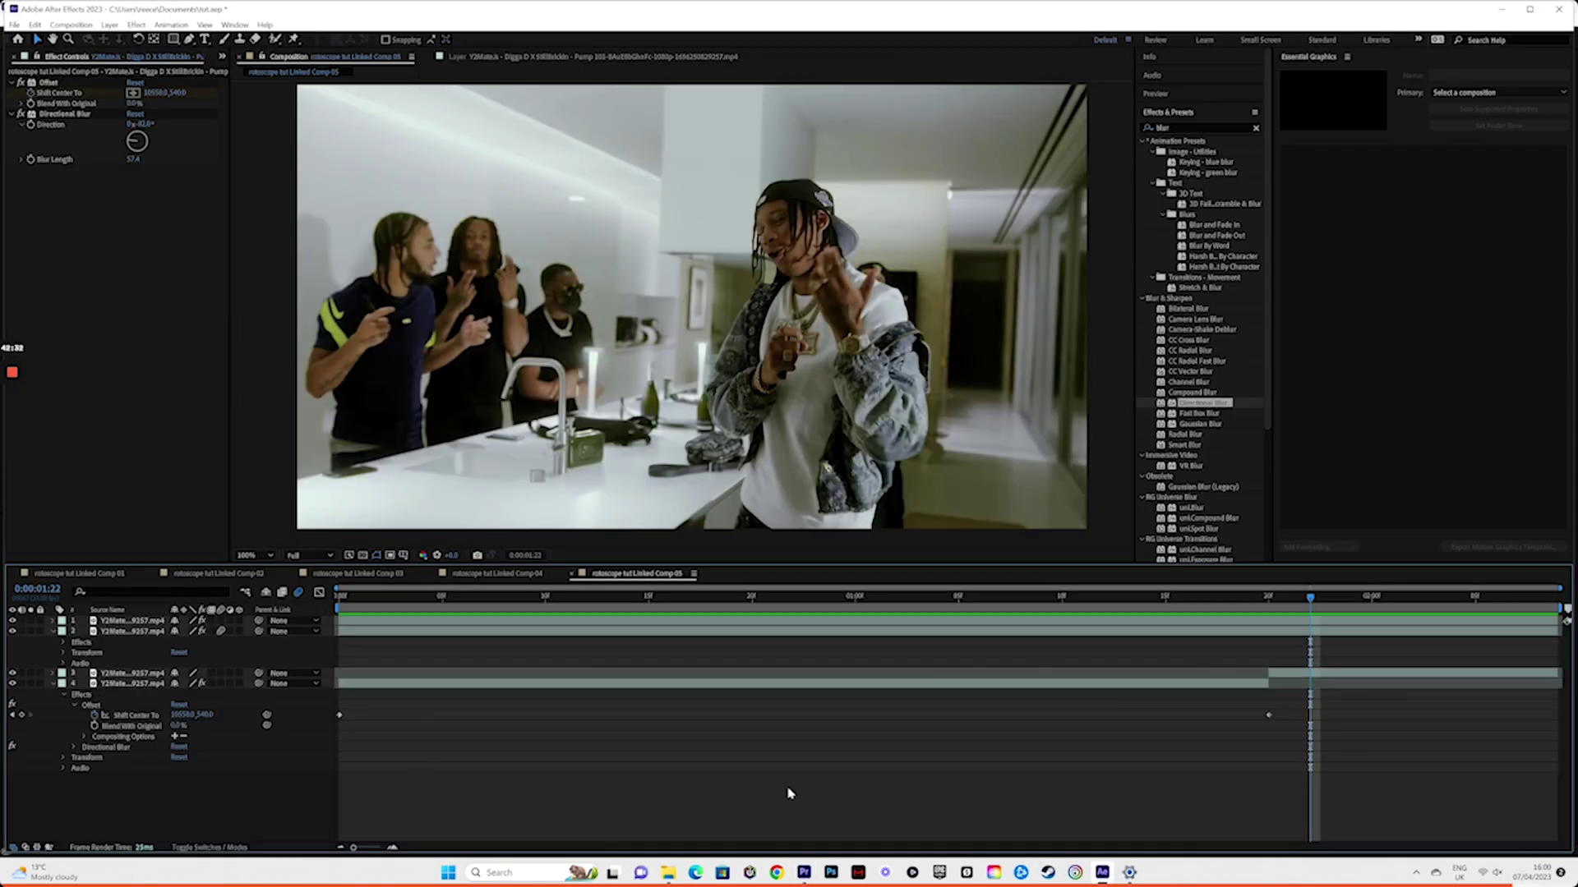
pyautogui.moveTo(1341, 734); pyautogui.dragTo(304, 673)
pyautogui.press('F9')
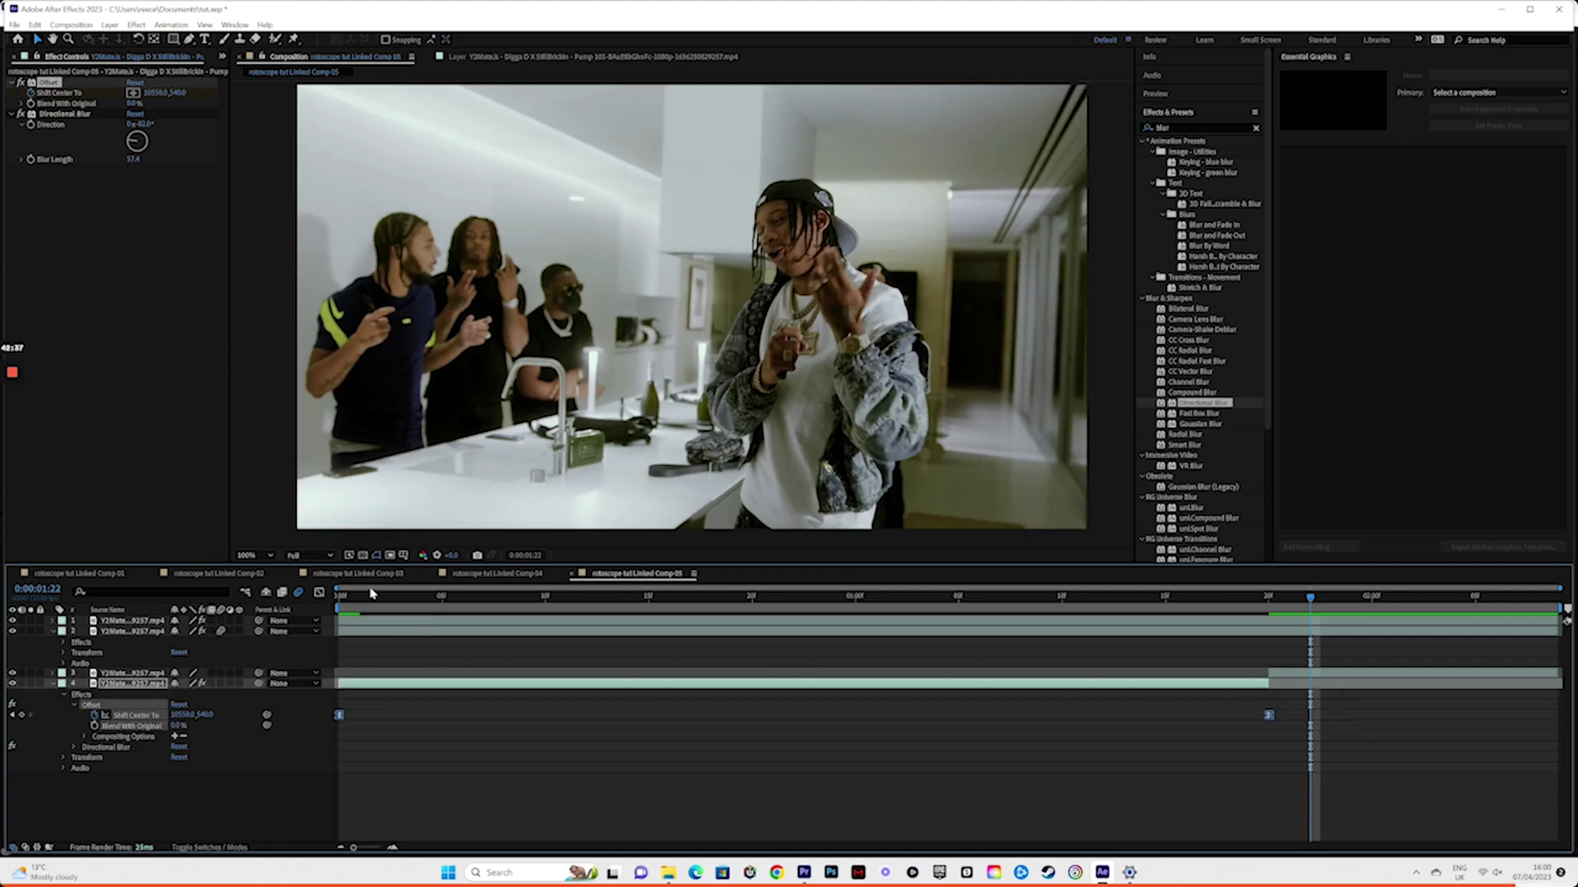
pyautogui.click(339, 594)
pyautogui.press('space')
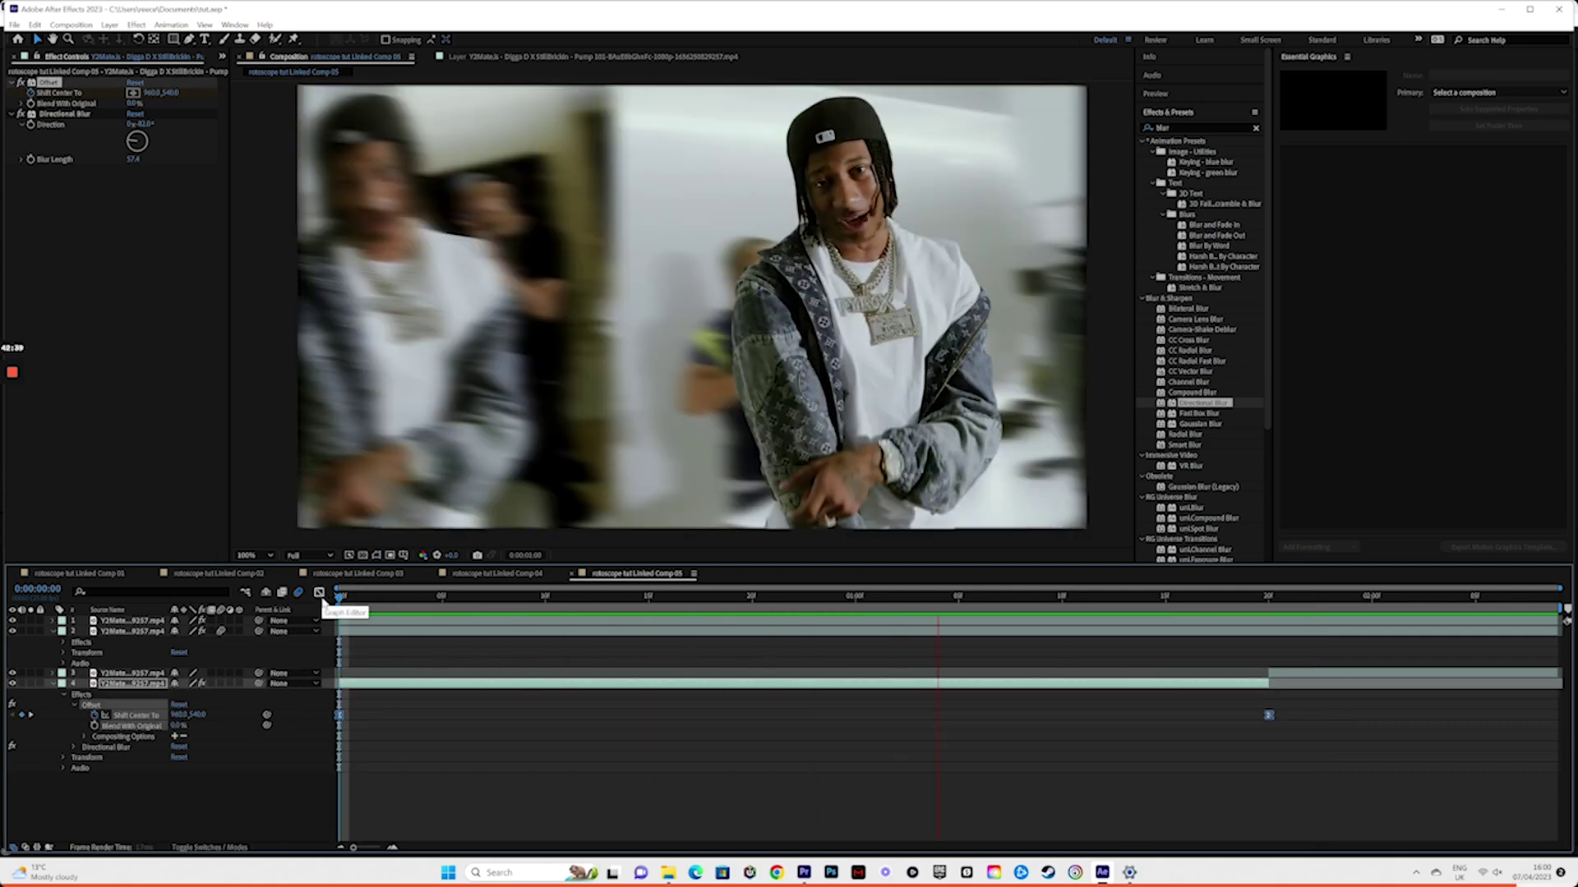